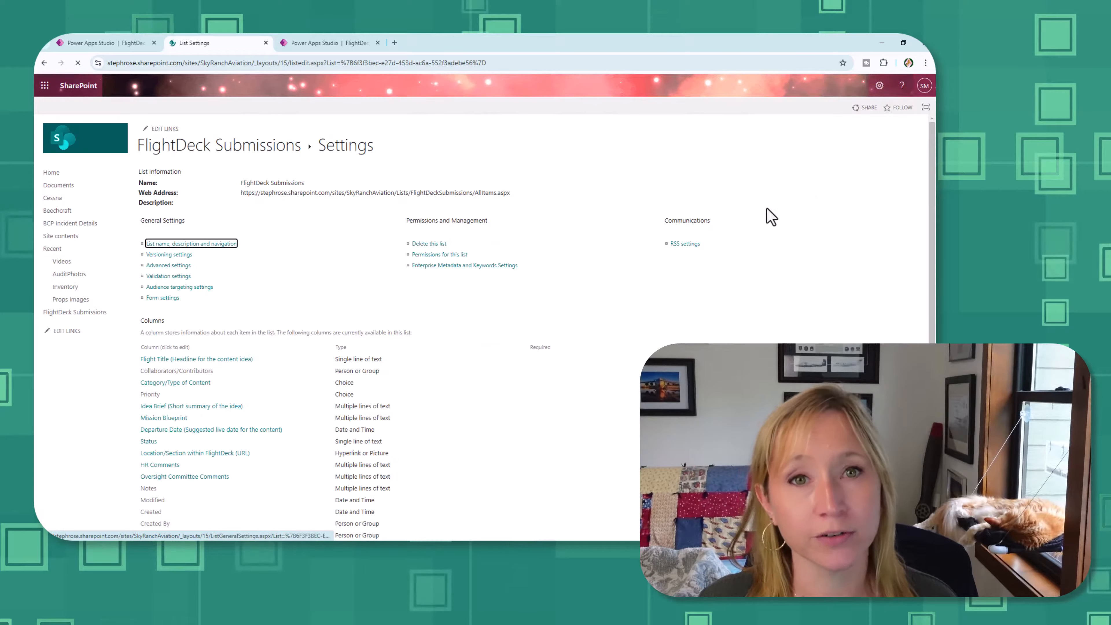
Return to the submissions list, filter it by Medium Priority and by High Priority, and reset the filters
scroll(494, 416, "down", 2)
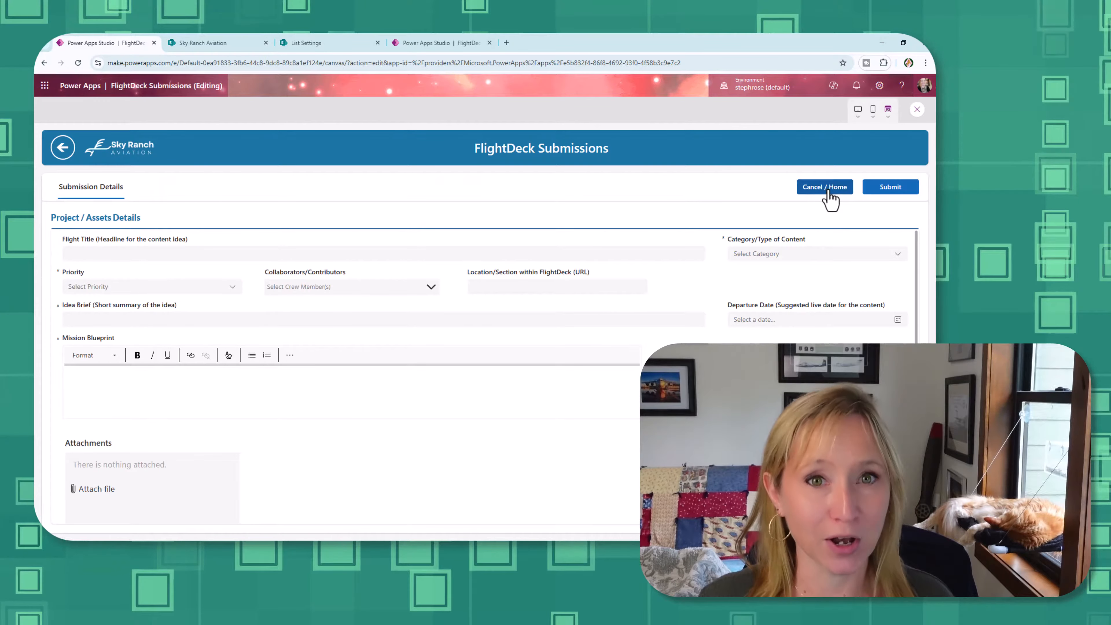
left_click(828, 193)
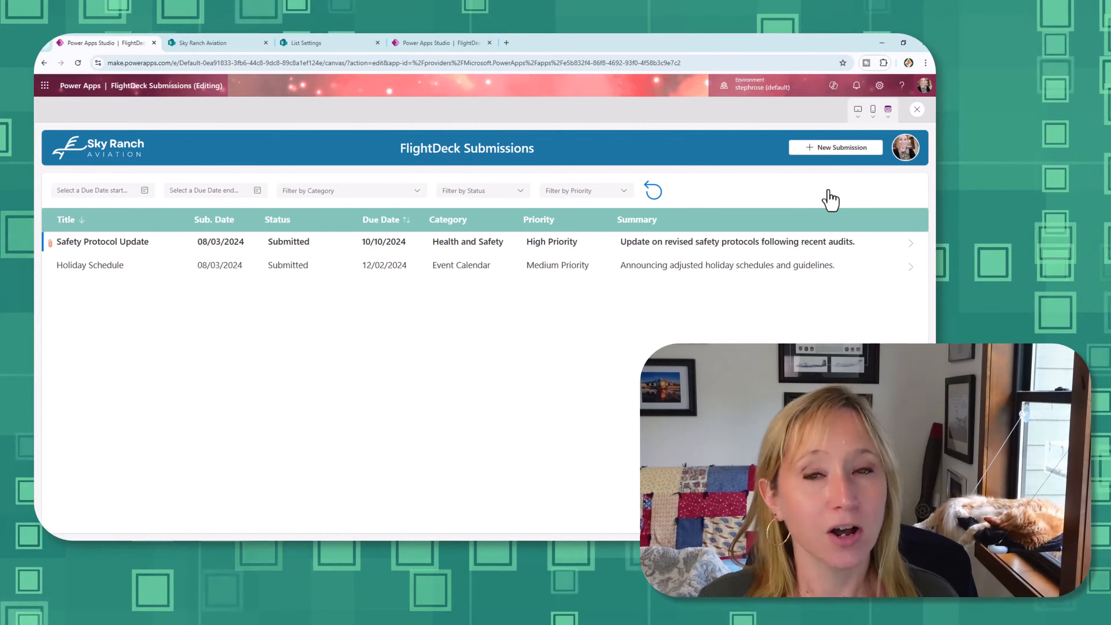
left_click(612, 190)
left_click(605, 251)
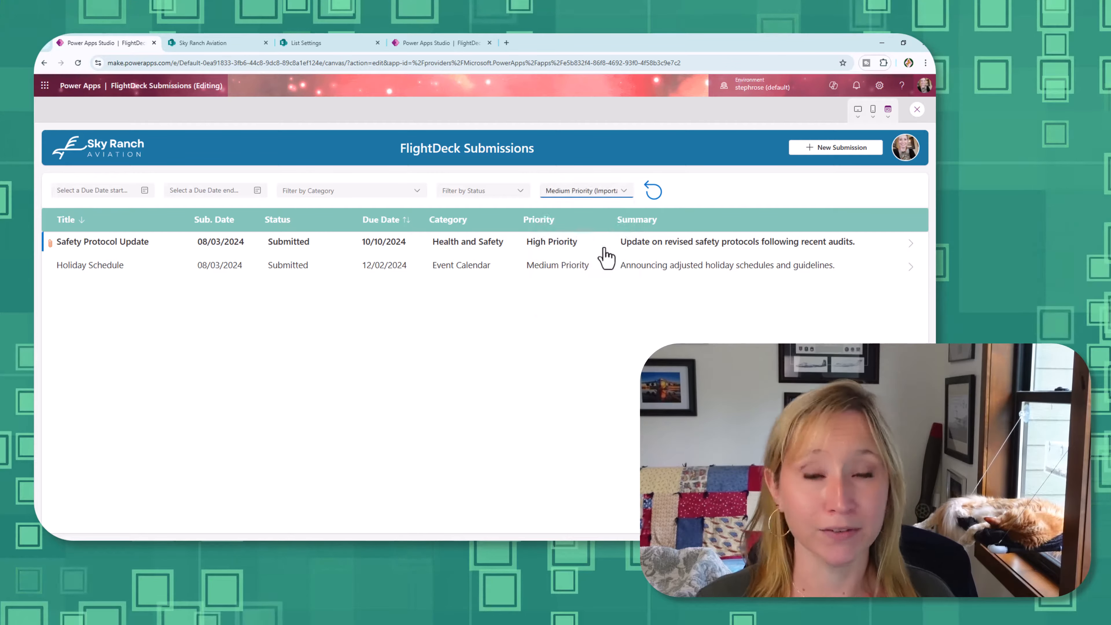
left_click(596, 190)
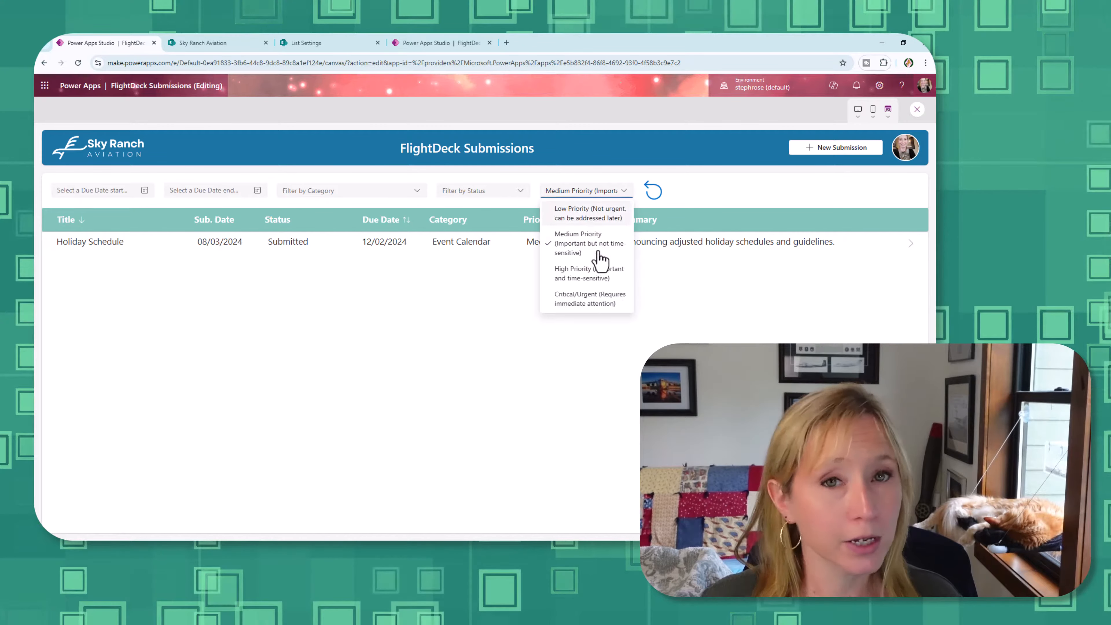
left_click(598, 274)
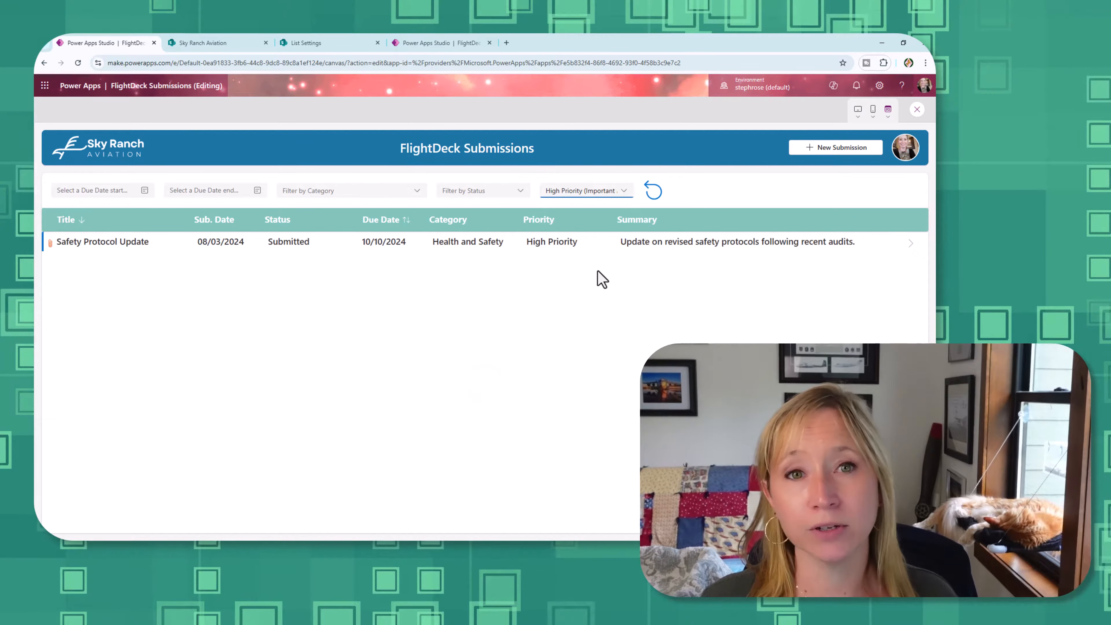
left_click(653, 193)
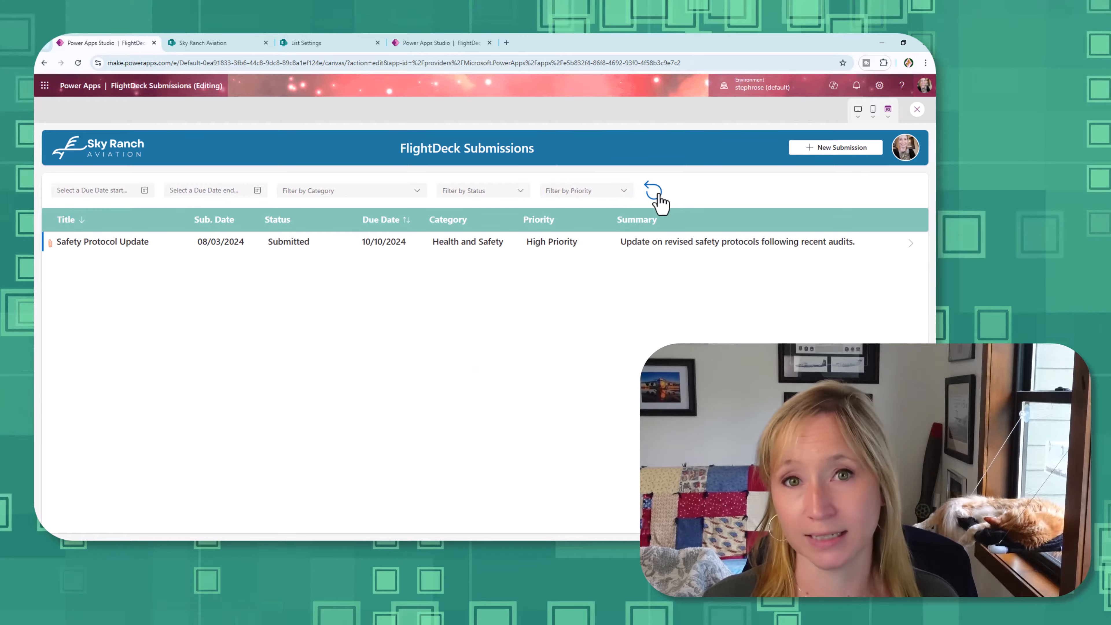
Filter the submissions by the Health and Safety category and view the Safety Protocol Update's attachments and approval status
left_click(397, 192)
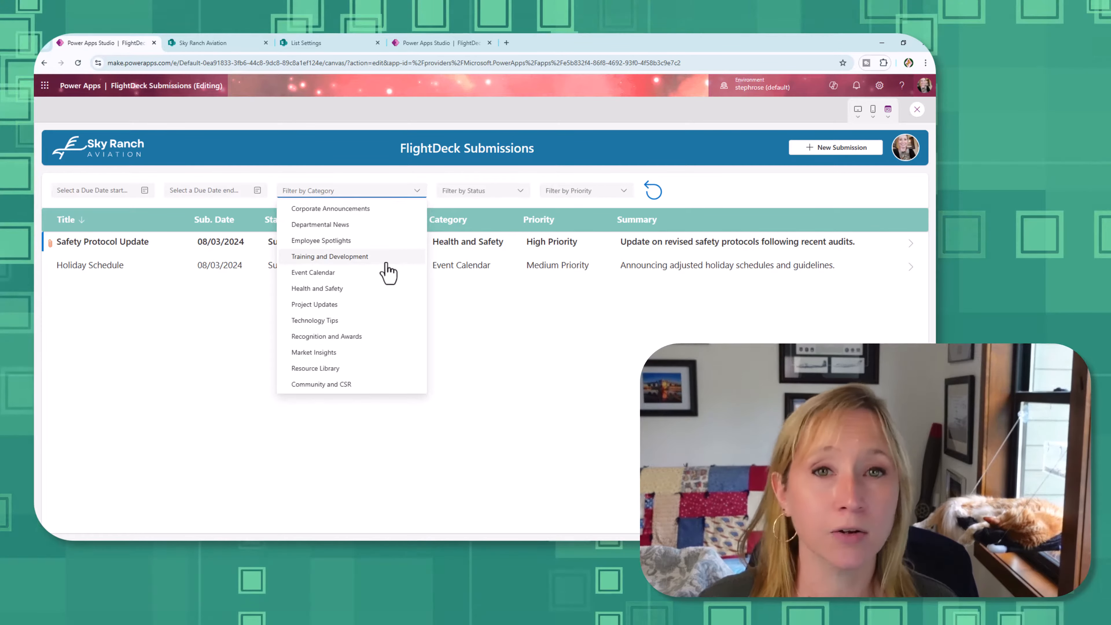
left_click(377, 288)
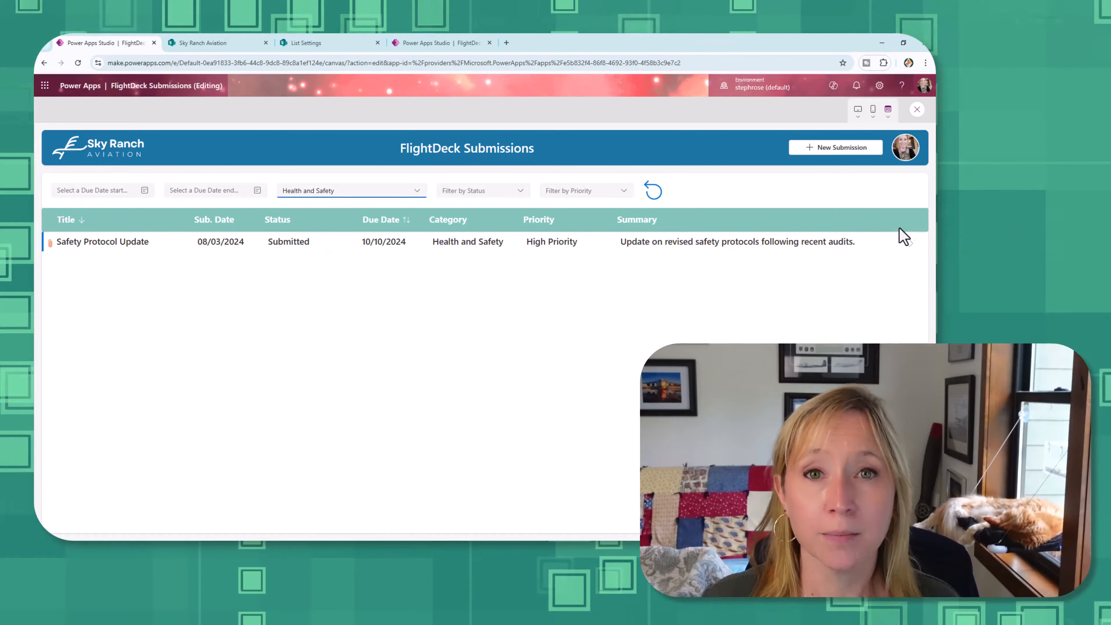
left_click(909, 243)
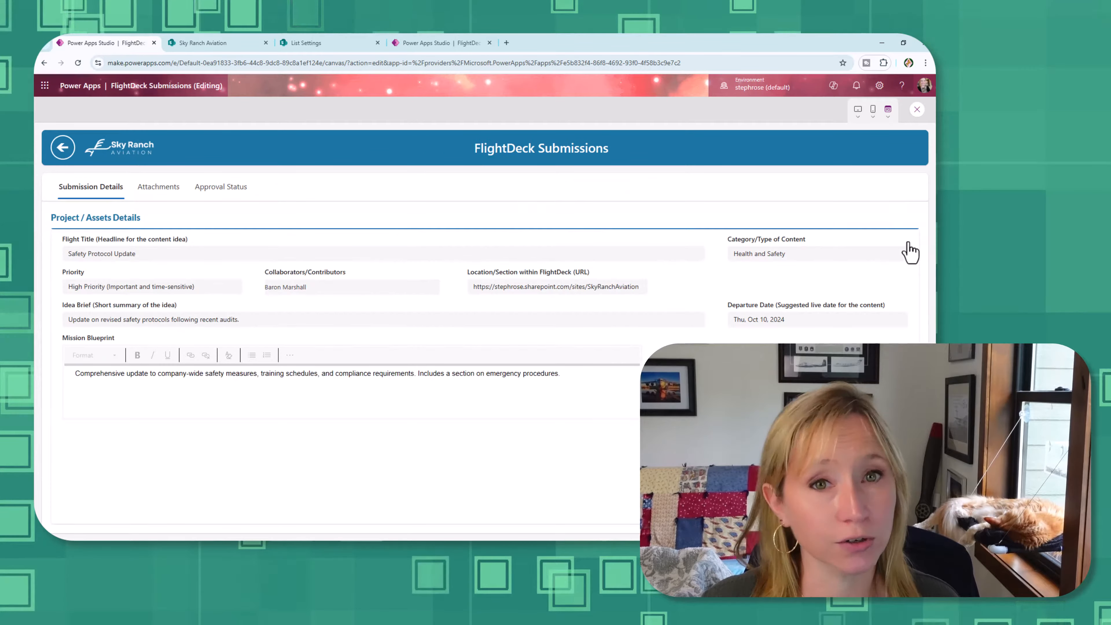
left_click(167, 194)
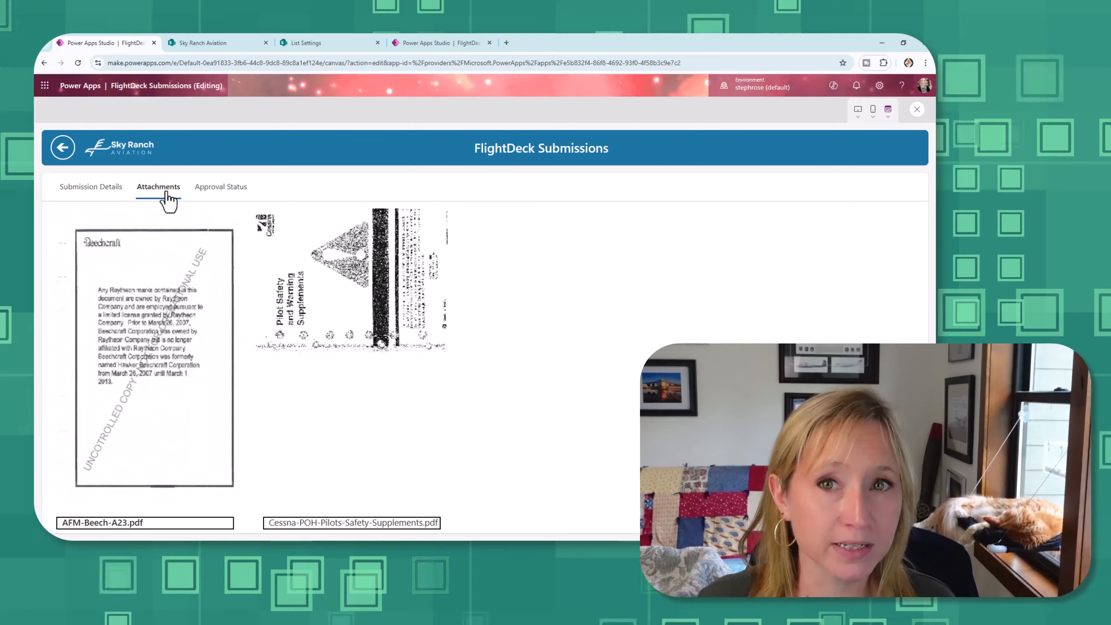
left_click(214, 197)
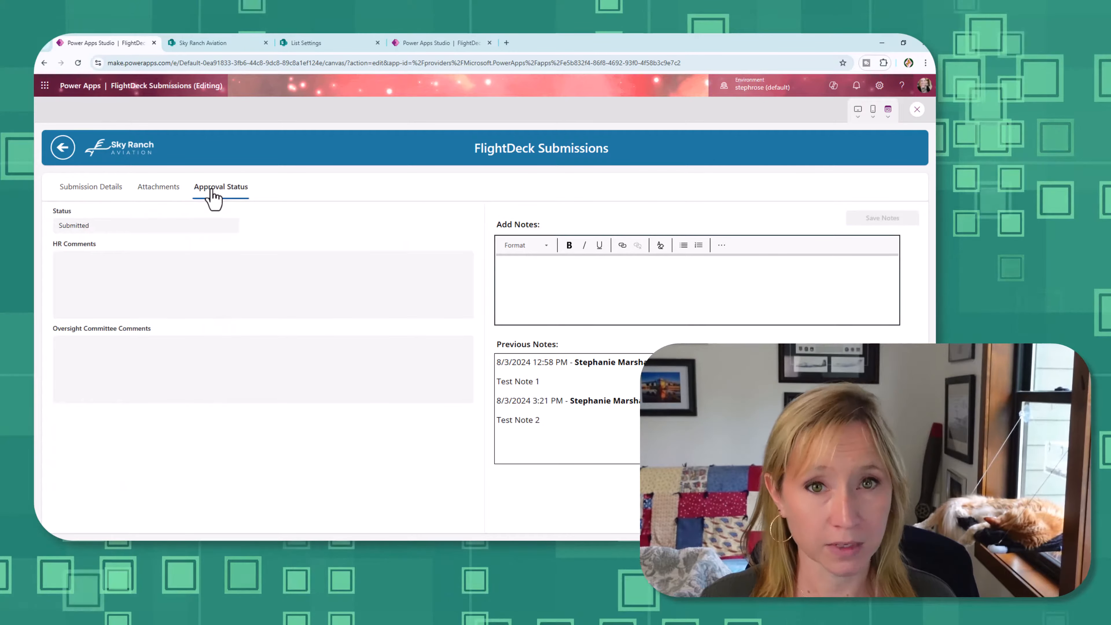
Add the note "Testing Note 3" with a blue text highlight to the Safety Protocol Update submission and save it
left_click(586, 276)
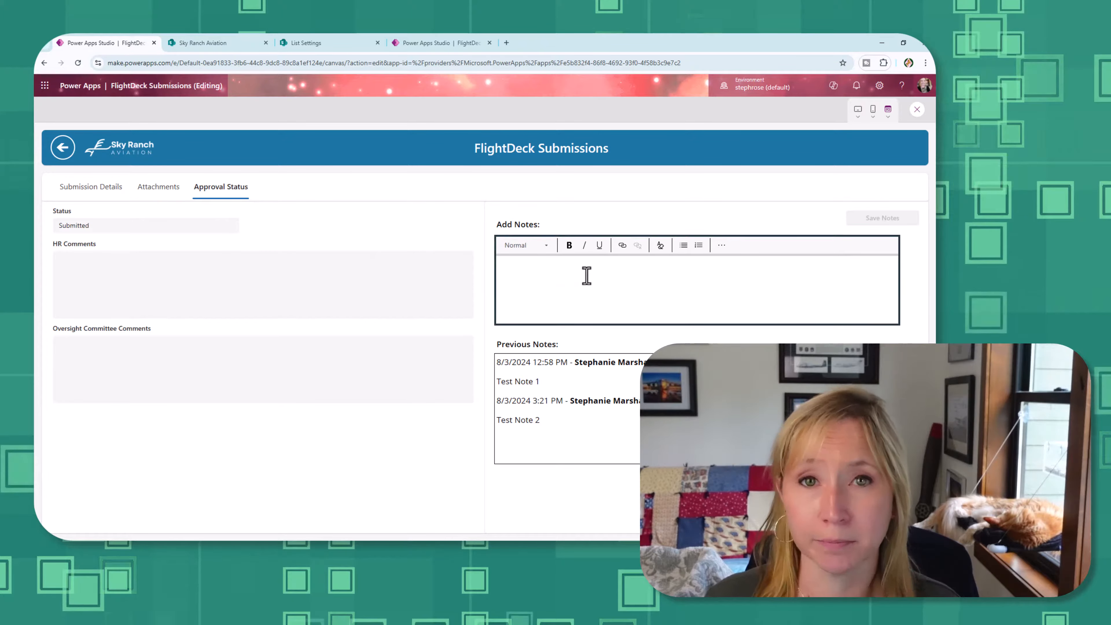
type("Testing ")
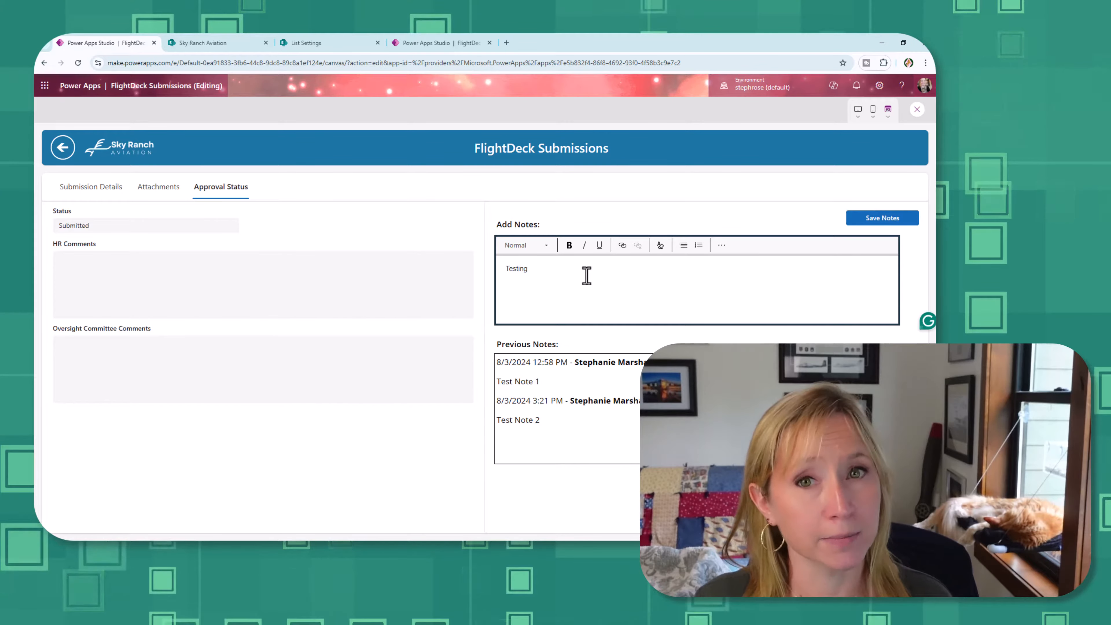
type("Note 3")
left_click_drag(551, 269, 505, 269)
left_click(721, 245)
left_click(692, 245)
left_click(715, 284)
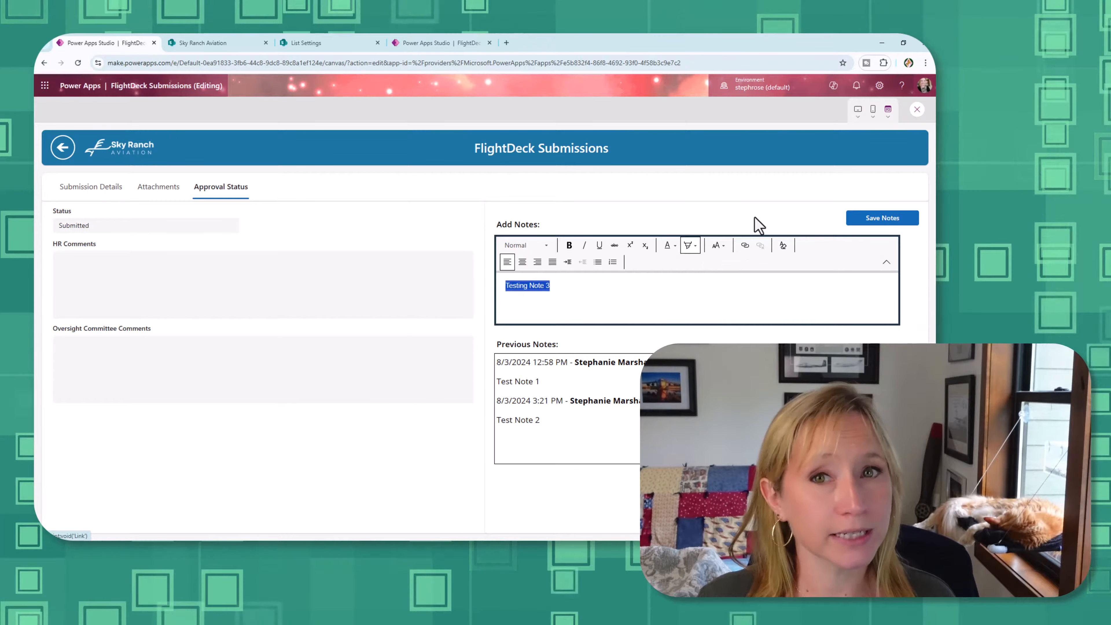
left_click(896, 220)
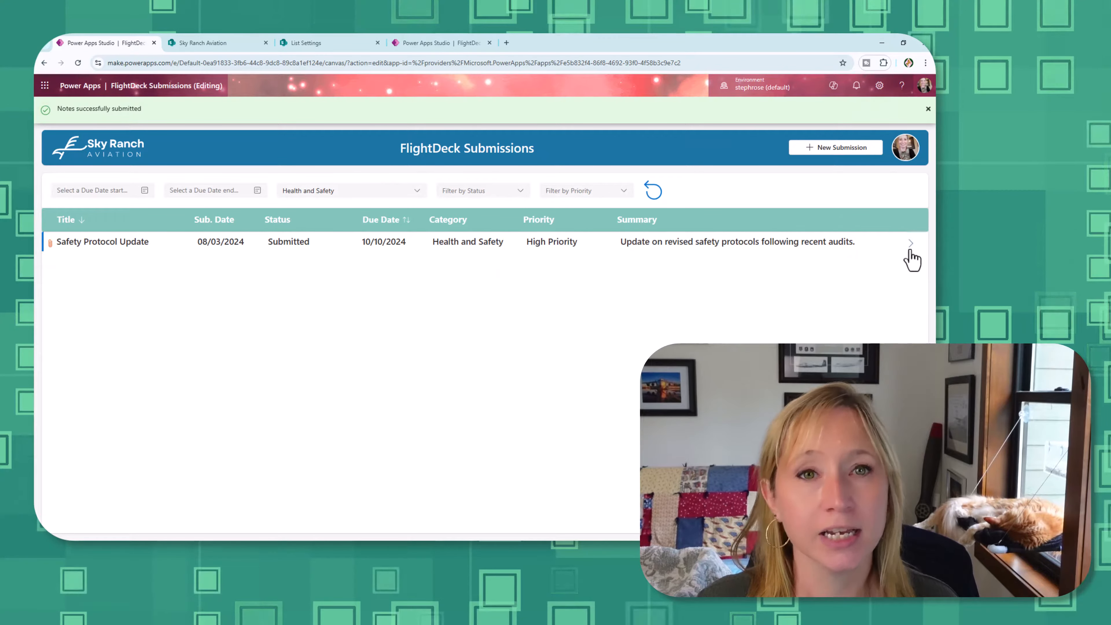
Reset the list filters, reopen the Safety Protocol Update submission to check its previous notes, and return to the list
left_click(651, 193)
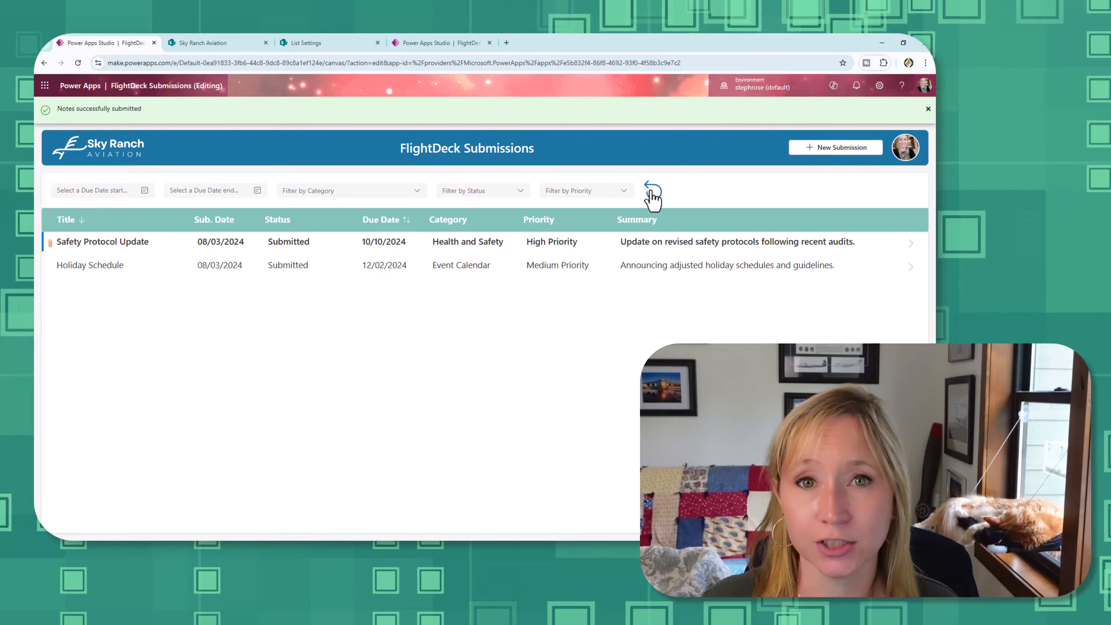
left_click(910, 244)
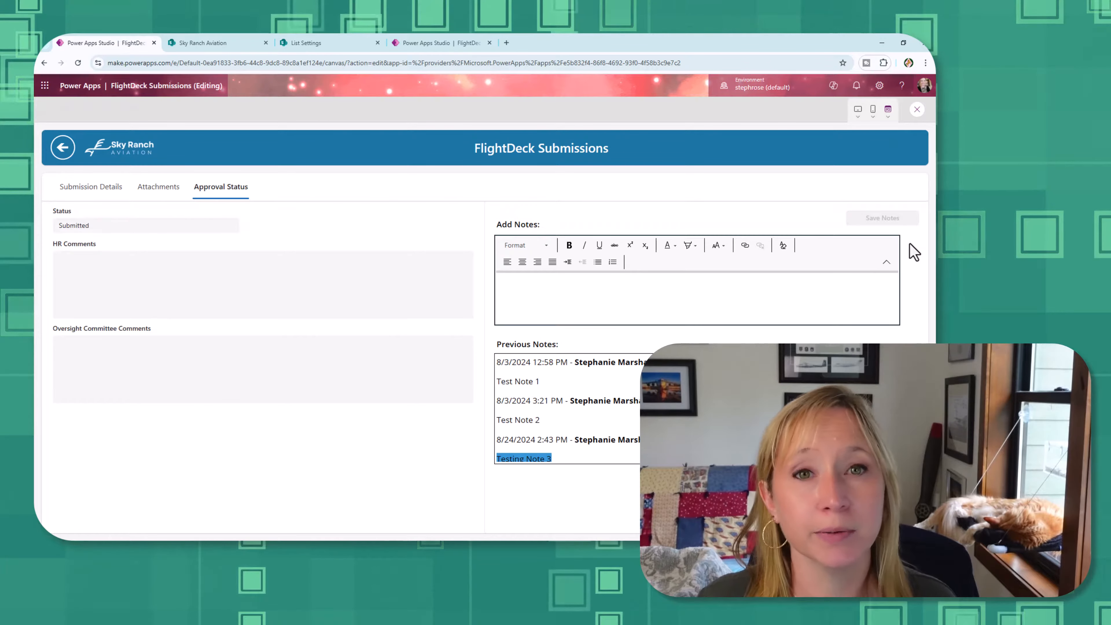
left_click(64, 151)
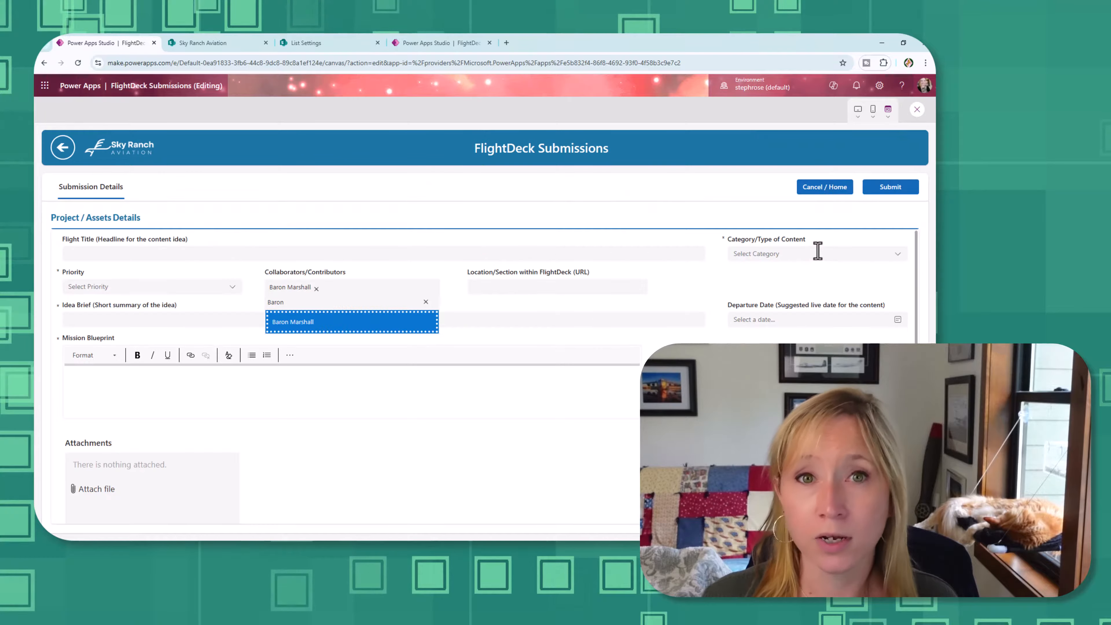
Cancel the new submission form, try the Medium Priority and High Priority filters on the list, and reset them
left_click(829, 189)
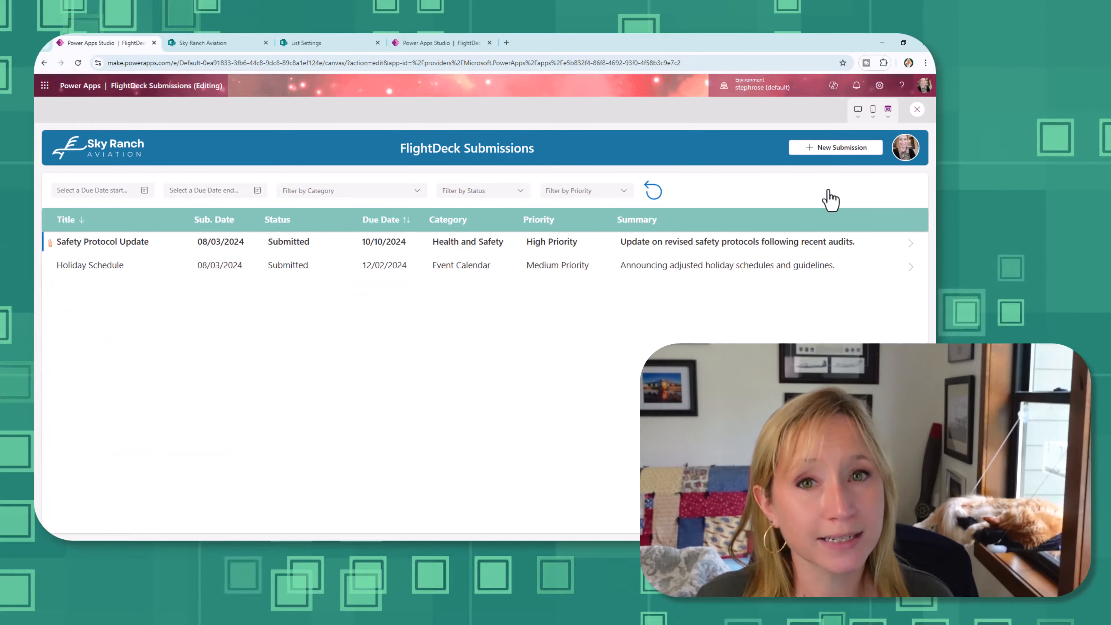
left_click(617, 192)
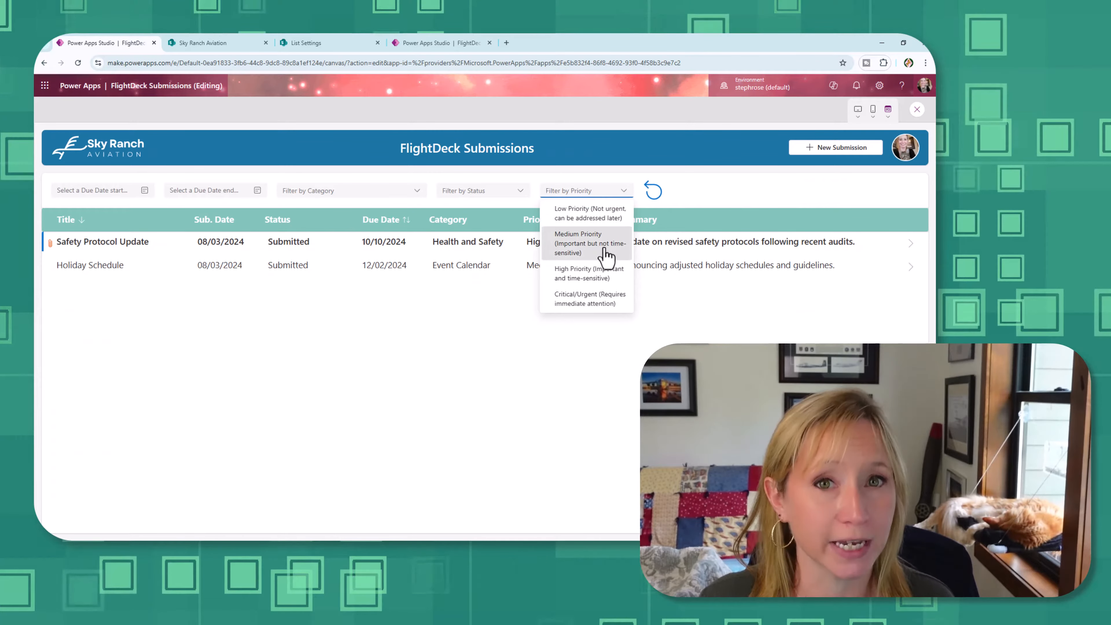
left_click(606, 256)
left_click(621, 191)
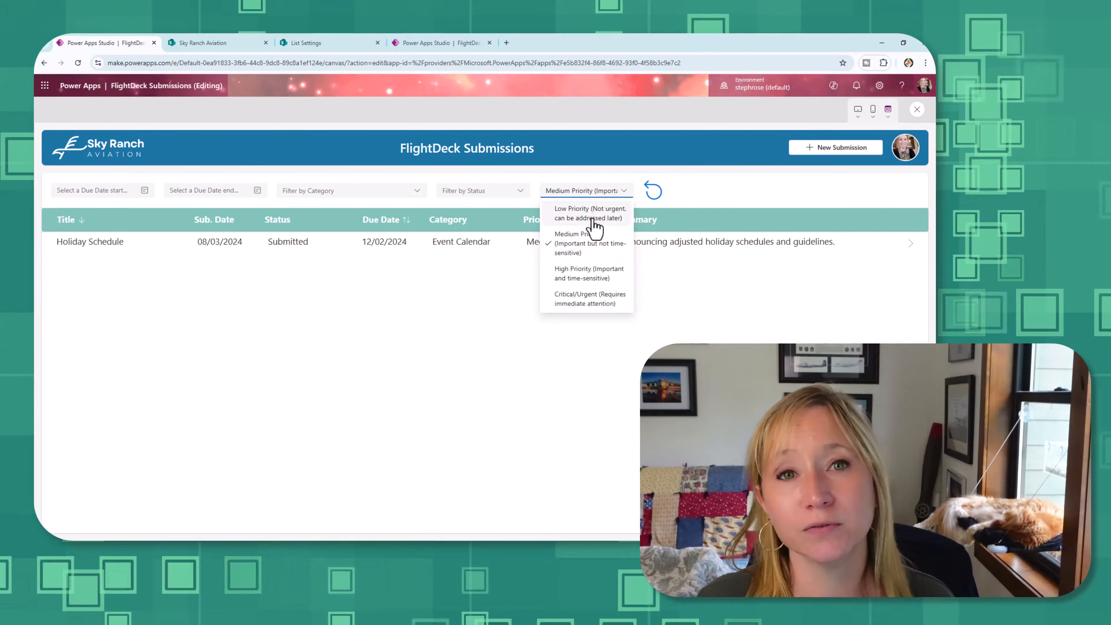
left_click(602, 276)
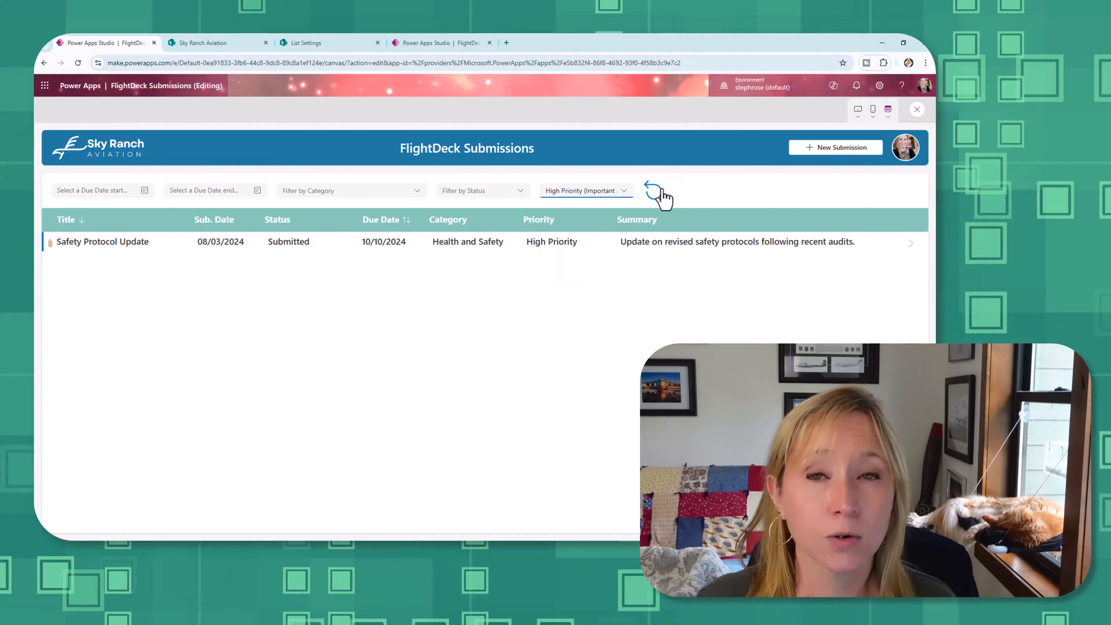
left_click(658, 197)
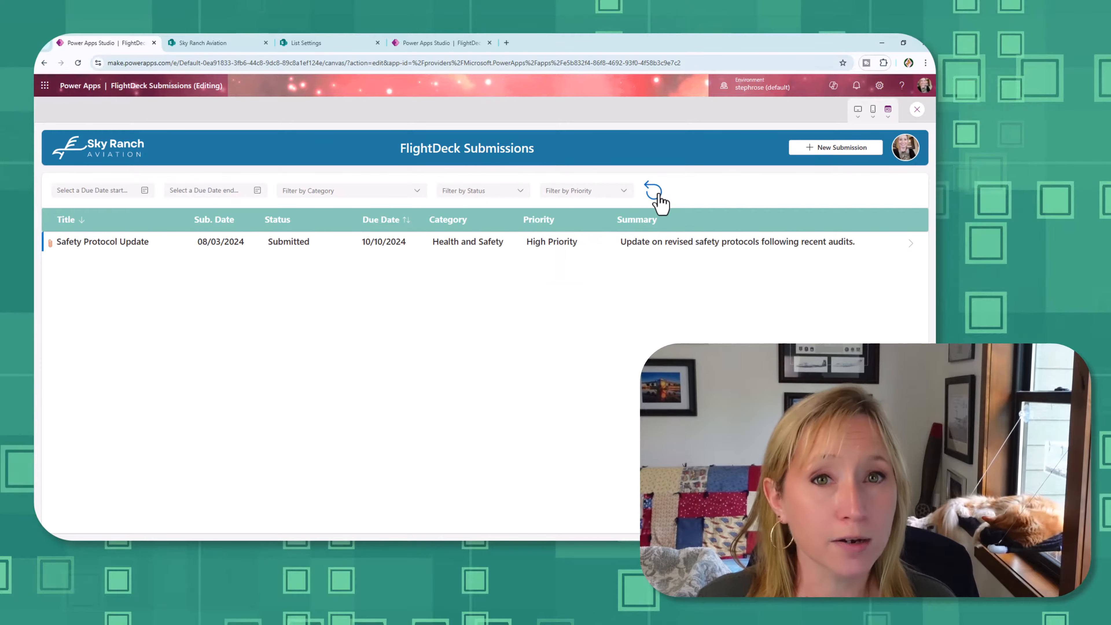
Narrow the list to Health and Safety submissions and look through the Safety Protocol Update's details, attachments and approval status
left_click(394, 192)
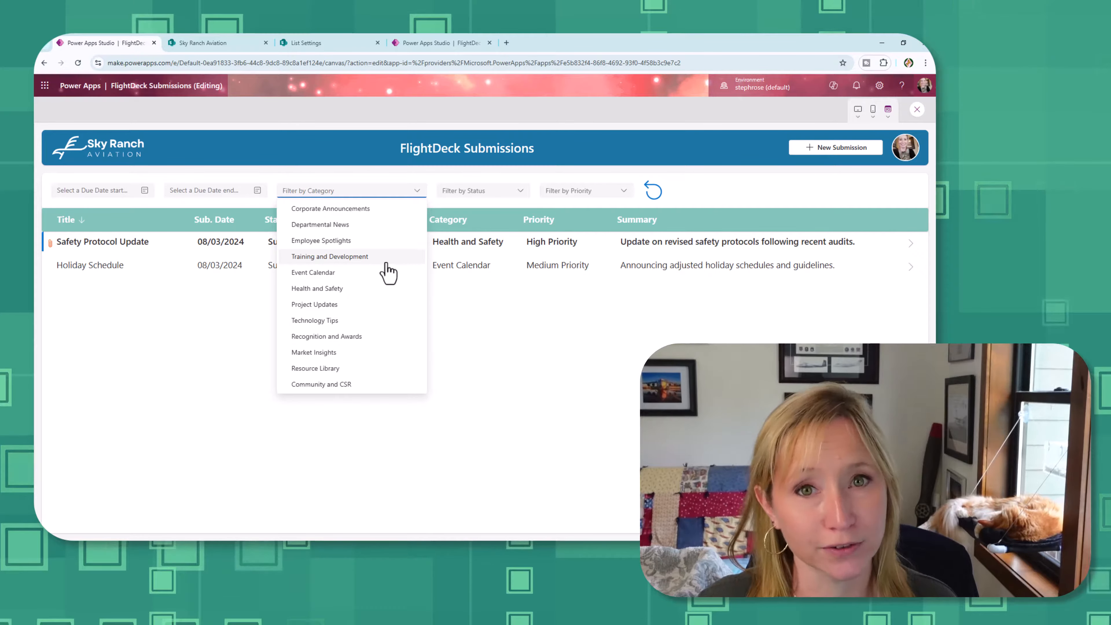
left_click(379, 288)
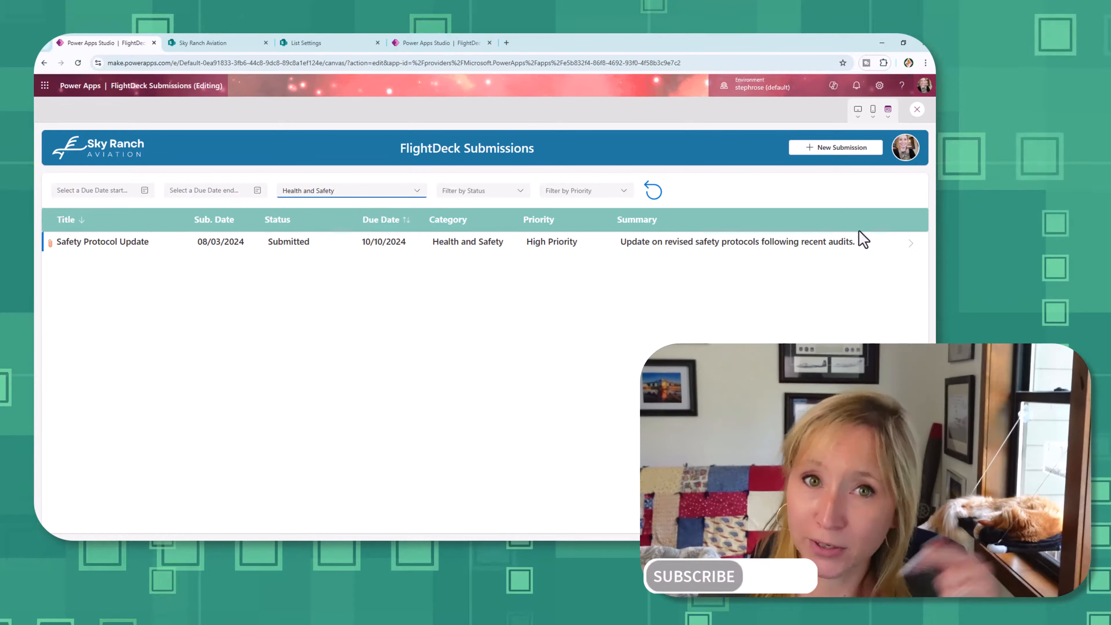
left_click(909, 244)
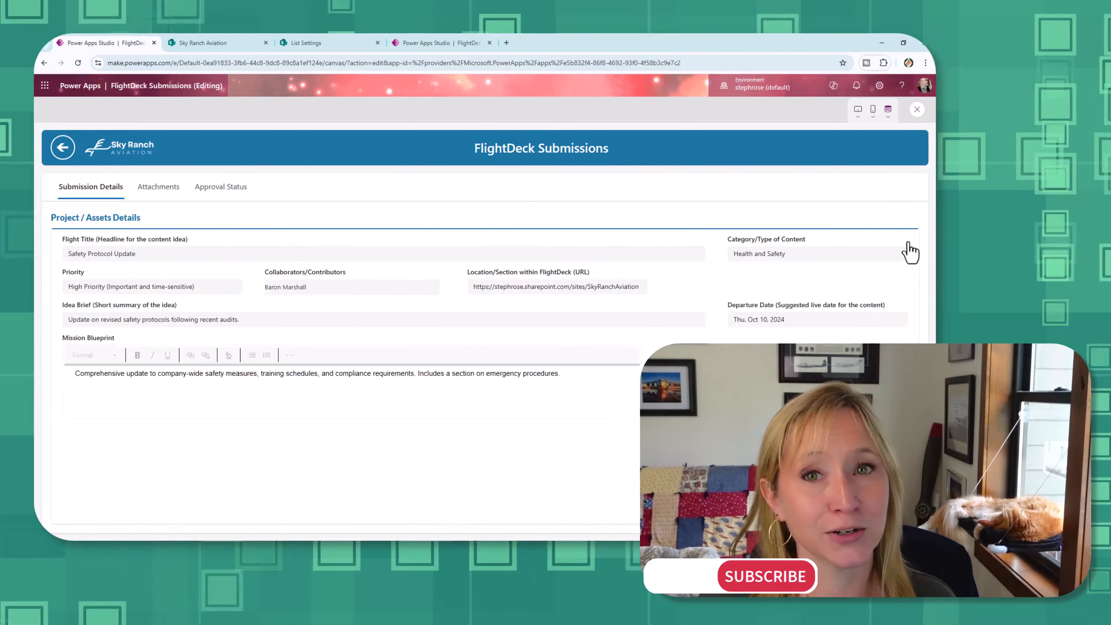
left_click(168, 199)
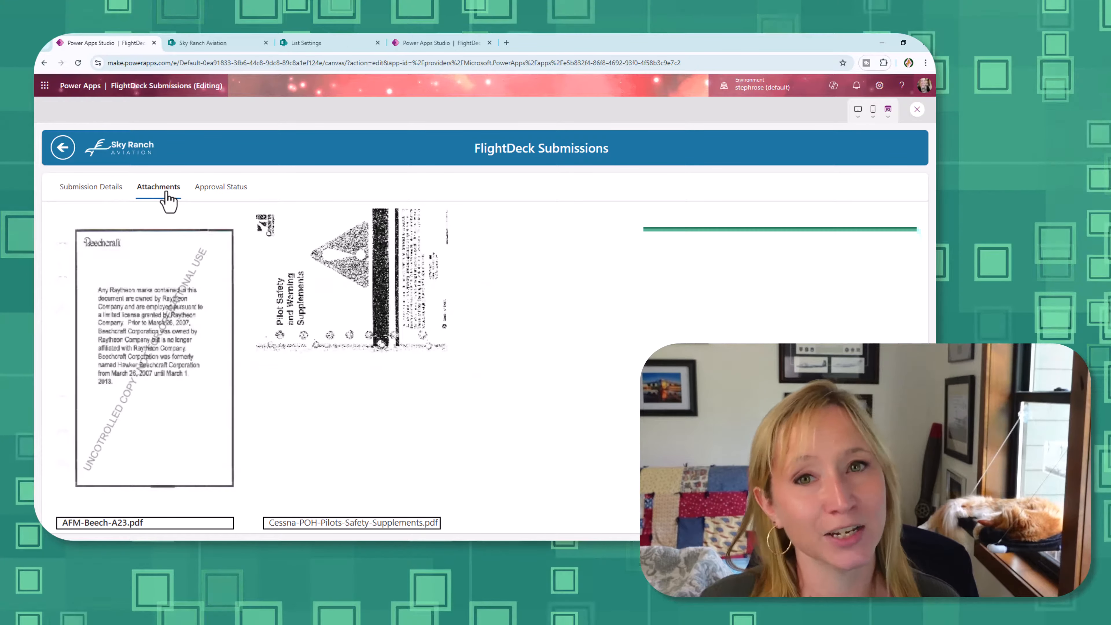
left_click(208, 192)
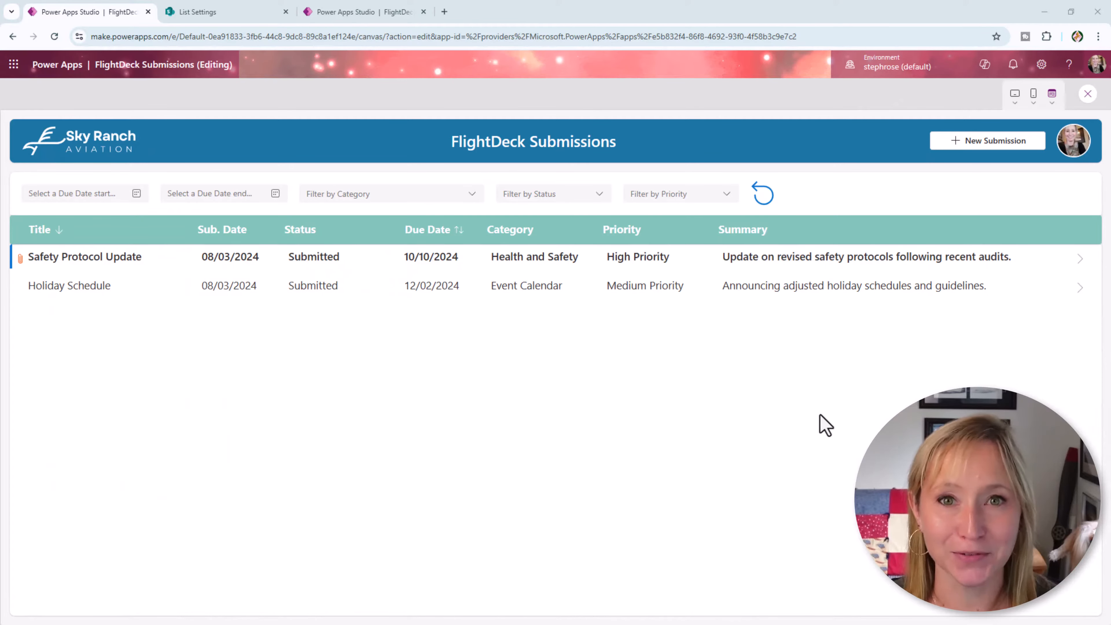
Filter the submissions by High Priority, view the available status filter options, and reset the filters
left_click(682, 194)
left_click(669, 219)
left_click(567, 200)
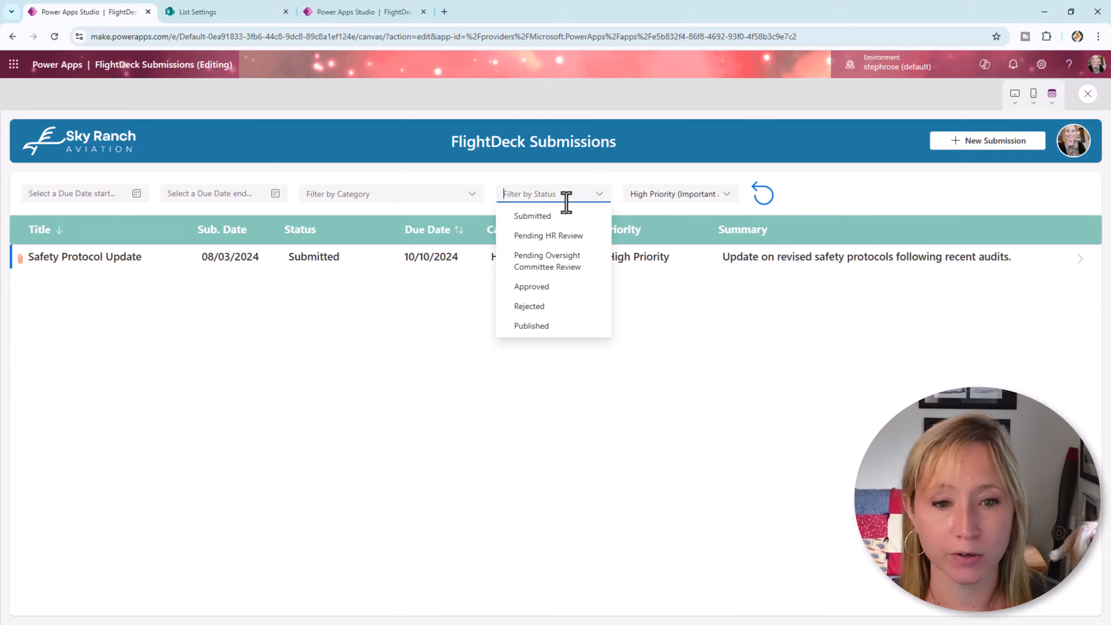
left_click(763, 195)
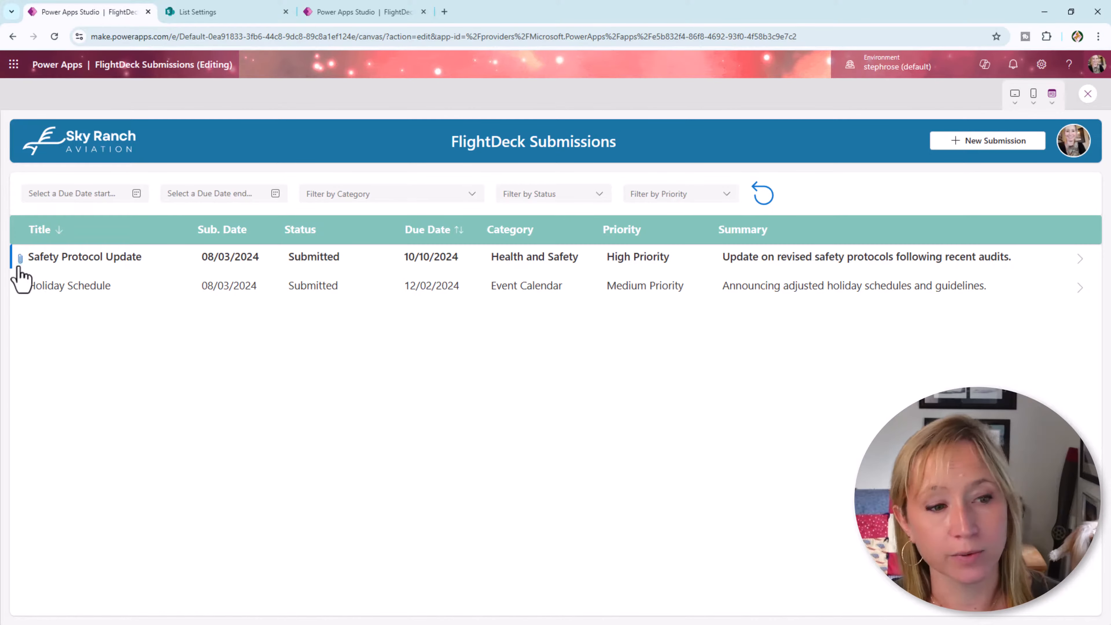
Open the Safety Protocol Update submission and review its submission details, attachments and approval status sections
left_click(1080, 259)
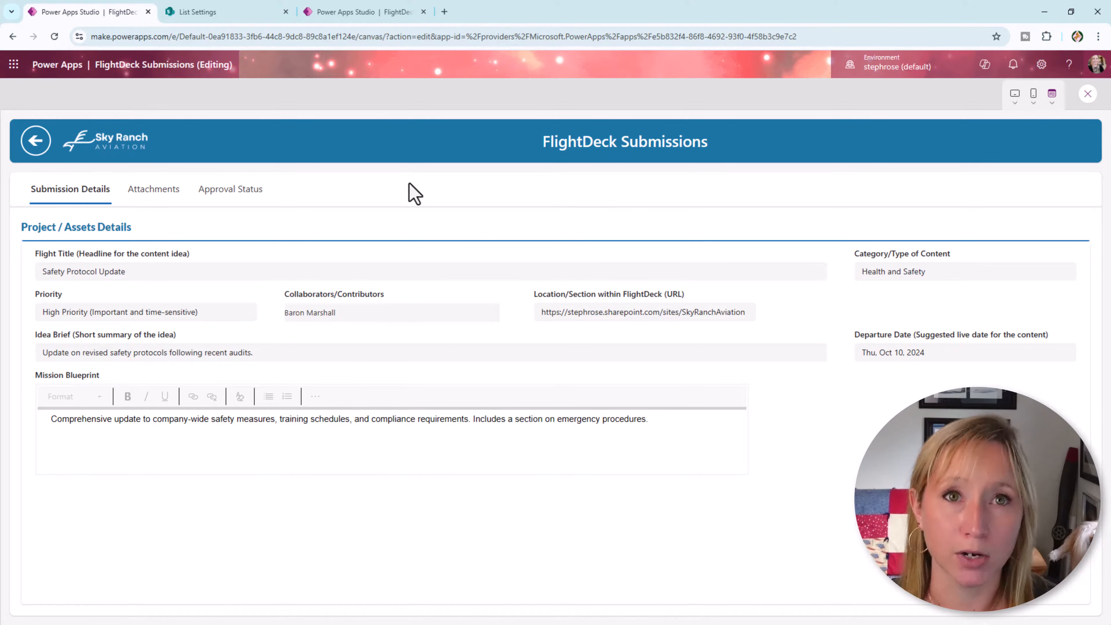
left_click(158, 194)
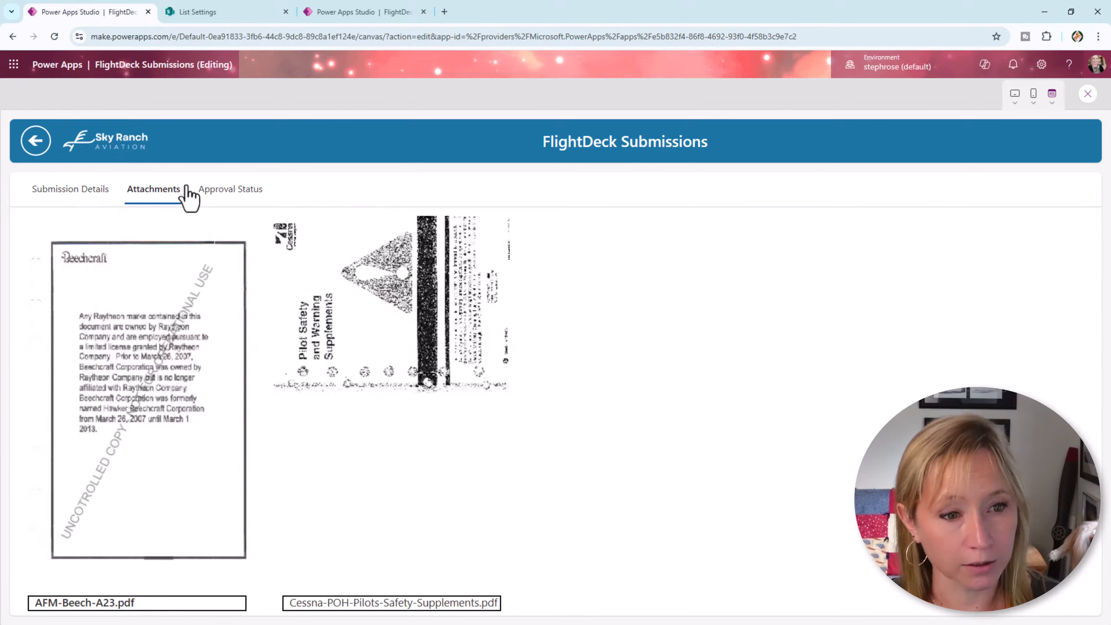
left_click(227, 196)
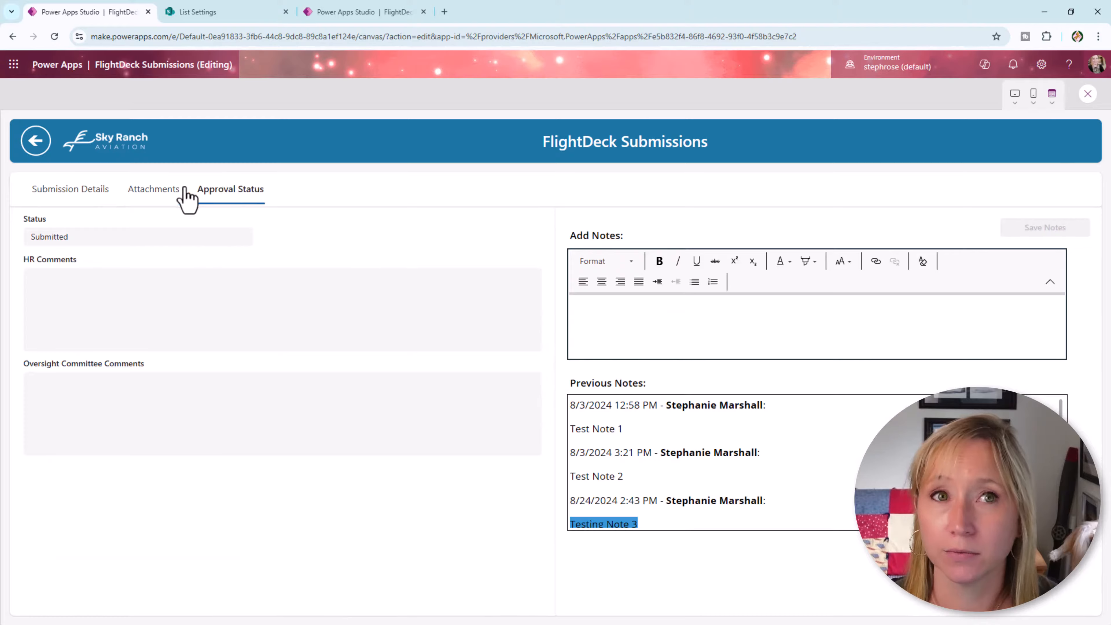
left_click(149, 198)
left_click(87, 199)
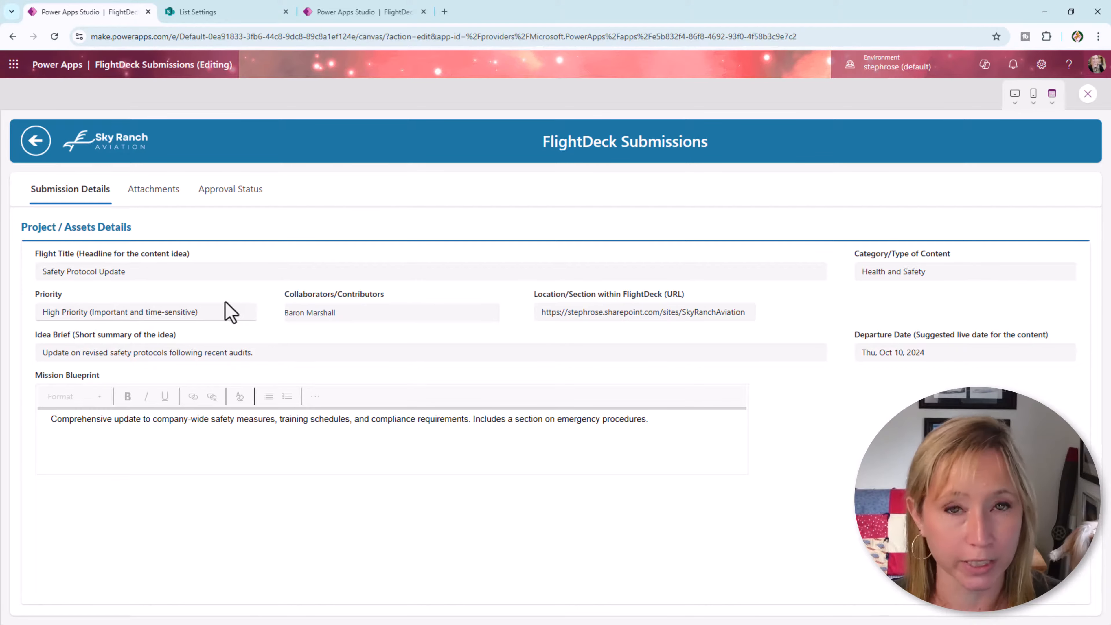
left_click(149, 188)
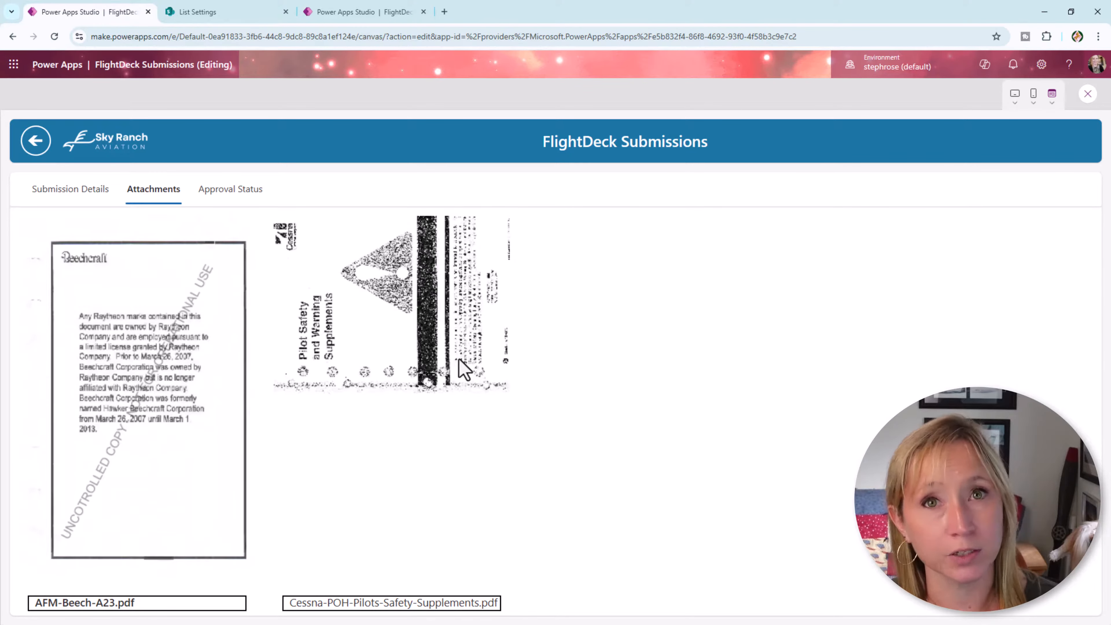
Review the submission's approval status, the notes editor and the previous notes, and return to its submission details
left_click(239, 192)
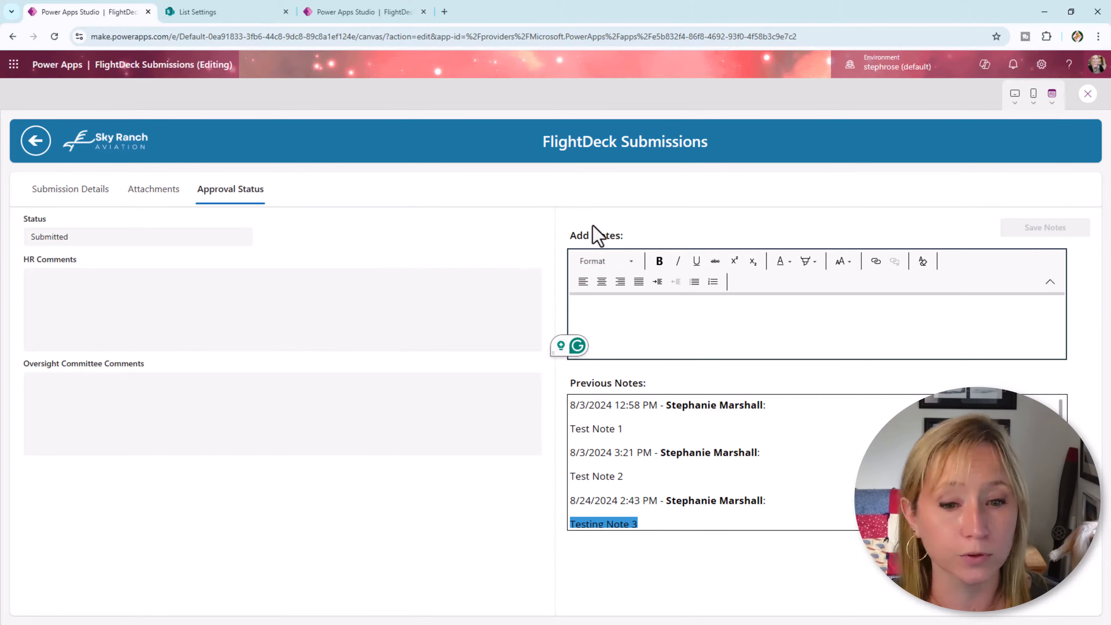
left_click(739, 310)
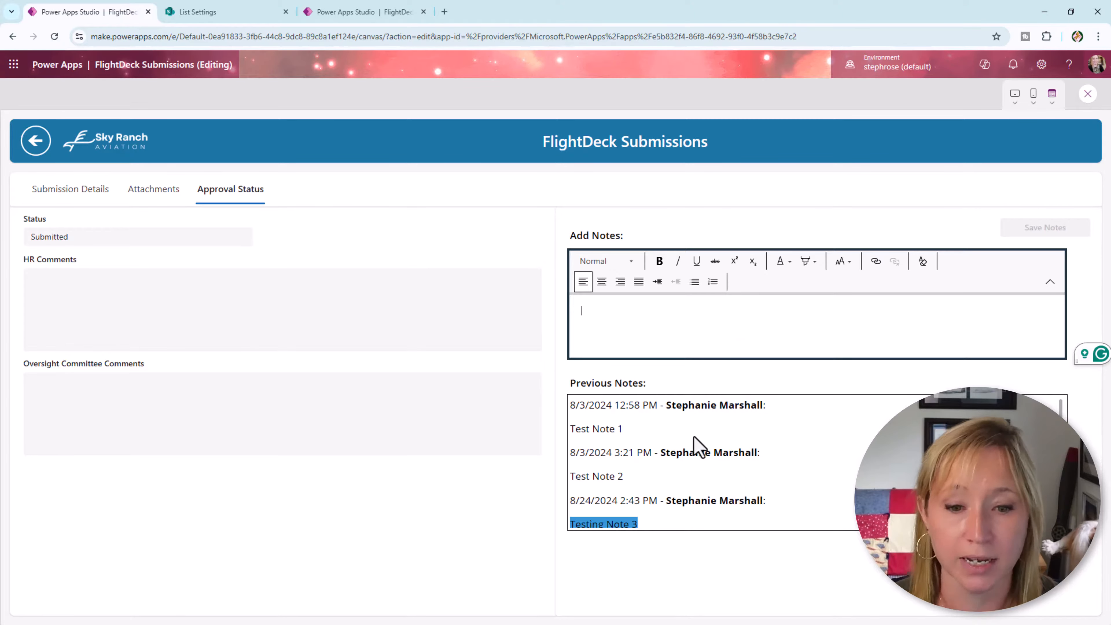
scroll(698, 446, "down", 1)
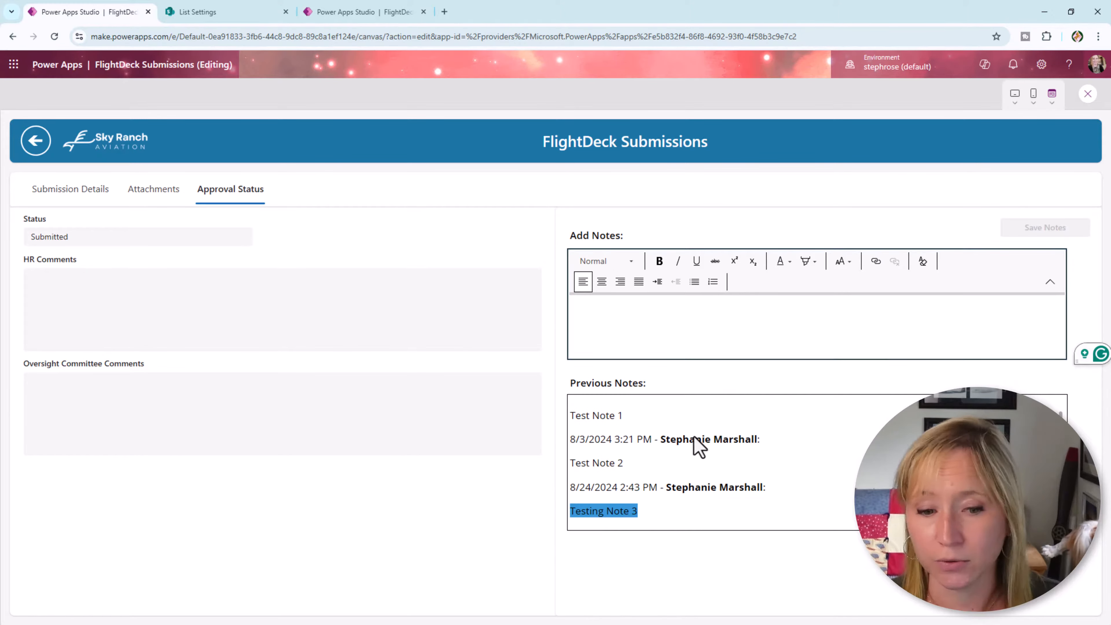
scroll(698, 446, "up", 1)
left_click(702, 313)
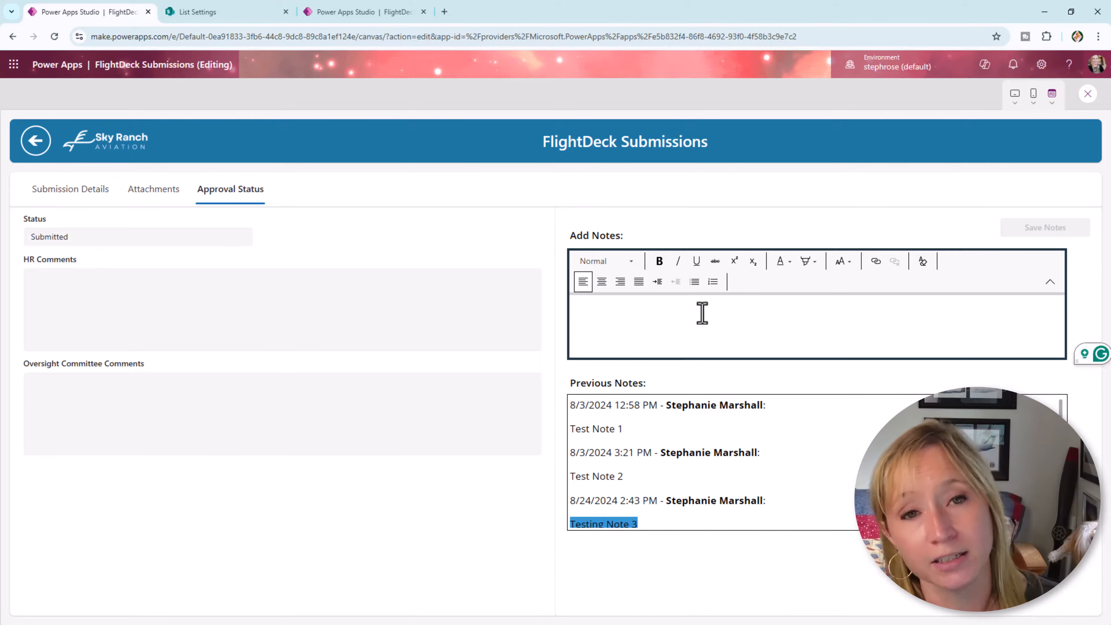
left_click(71, 193)
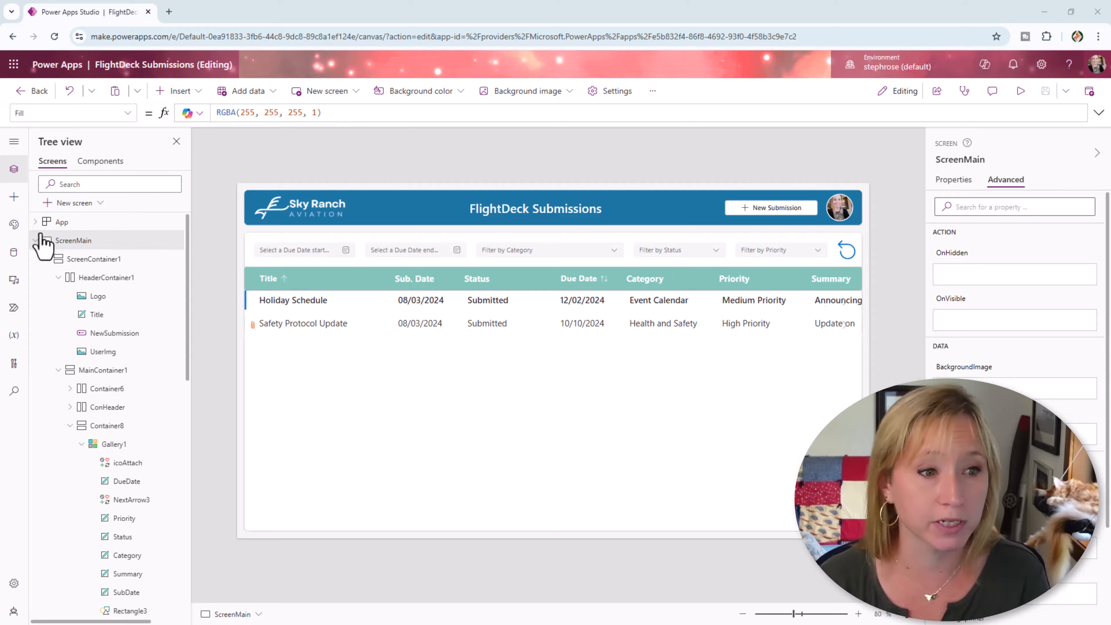
Open the FlightDeck Submissions data source for editing in SharePoint and go to its list settings
left_click(15, 253)
left_click(178, 213)
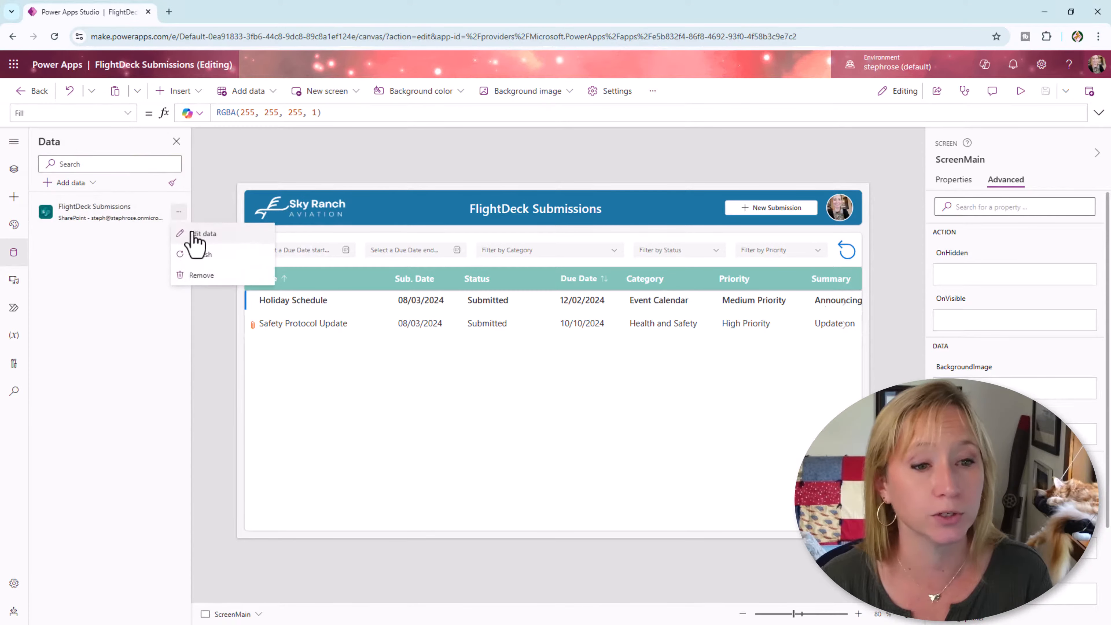
left_click(193, 238)
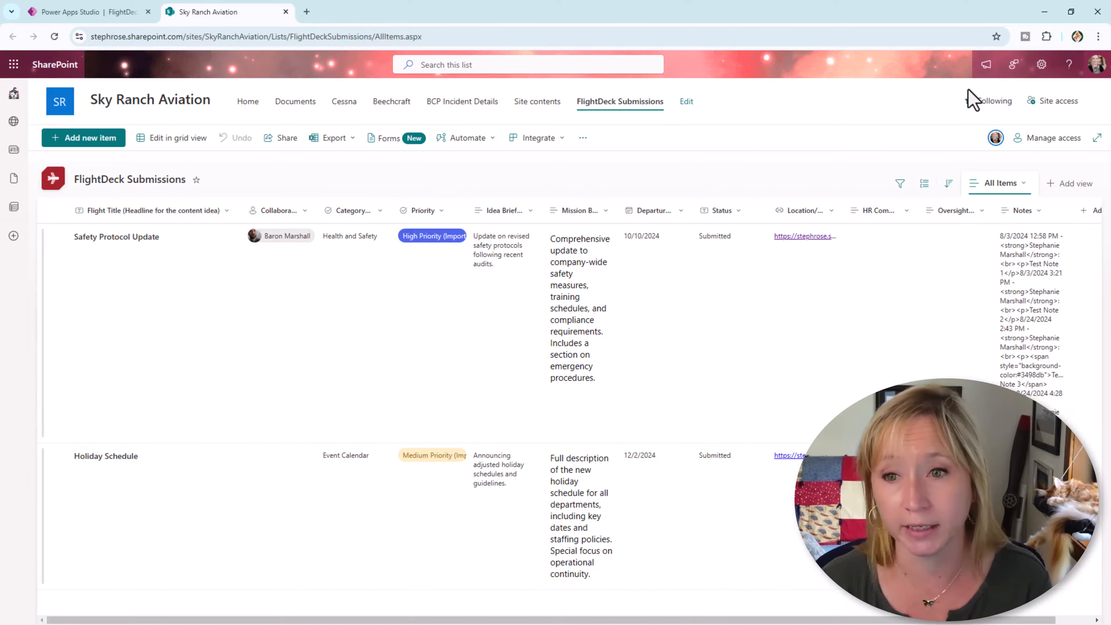
left_click(1042, 64)
left_click(960, 179)
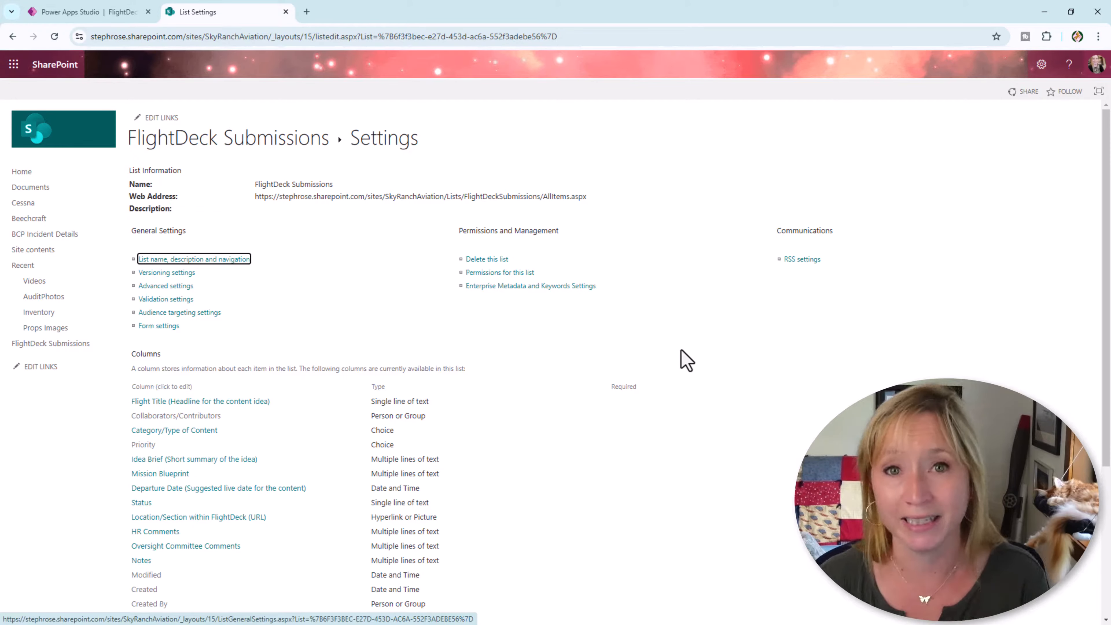
Examine the list's columns and the choices defined for the Category/Type of Content column, and return to the list settings
scroll(639, 352, "down", 1)
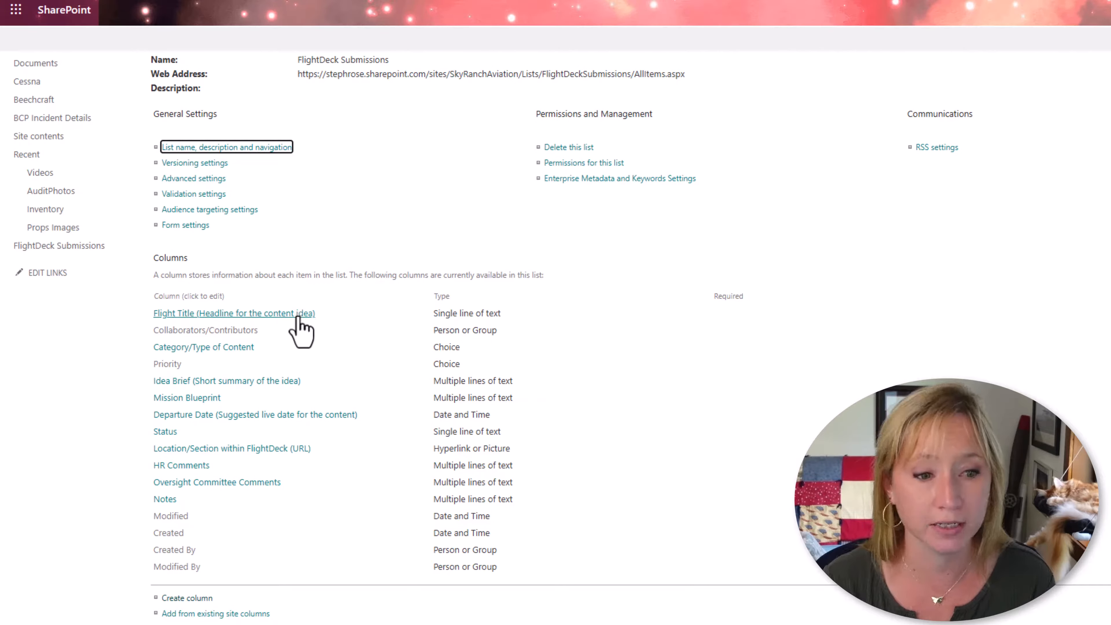
left_click(225, 348)
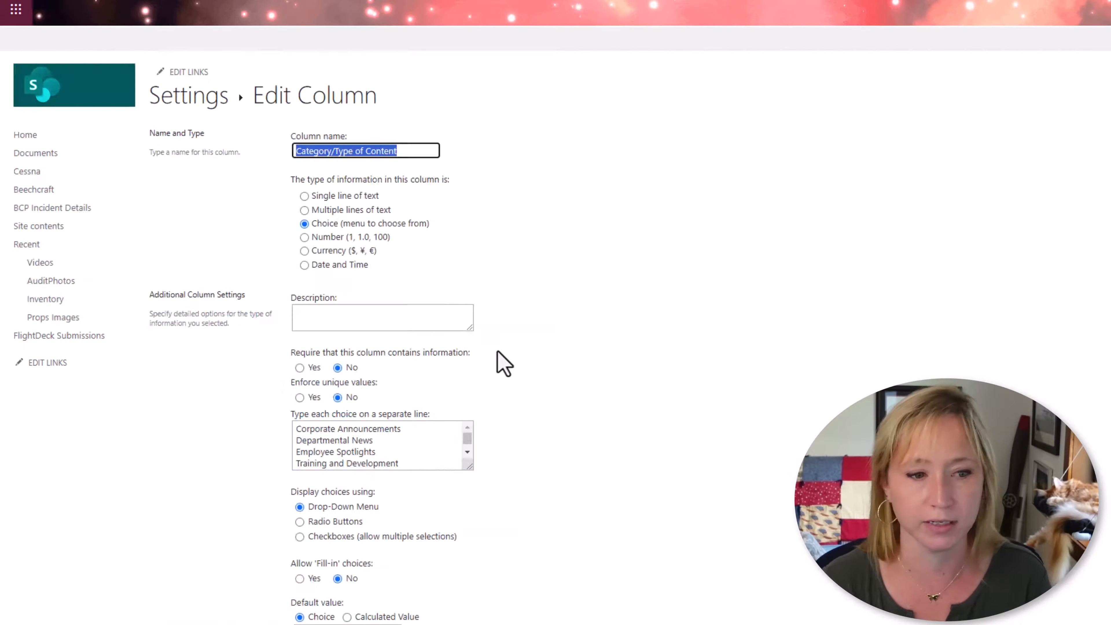
left_click_drag(469, 466, 549, 578)
left_click(177, 104)
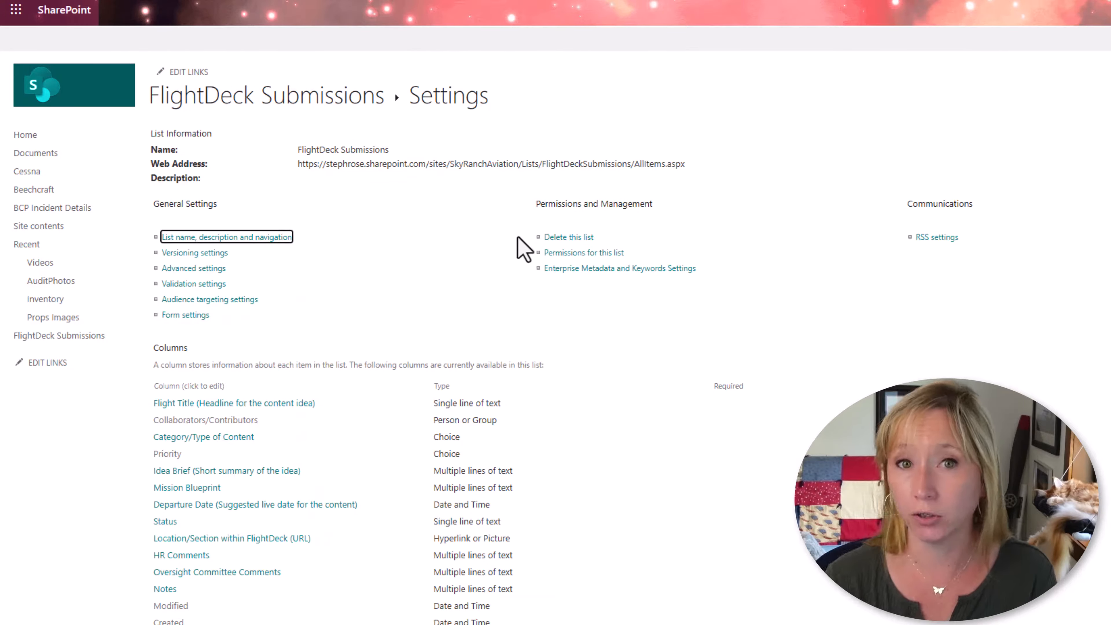
Check the Mission Blueprint column's text type settings and return to the list settings
scroll(521, 248, "down", 1)
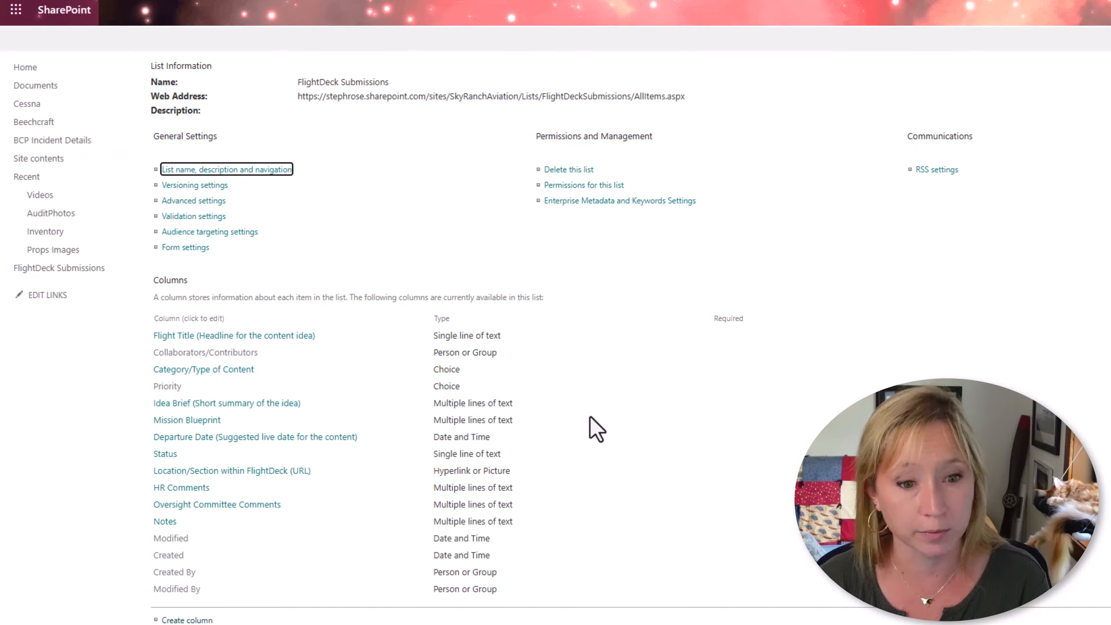
left_click(216, 421)
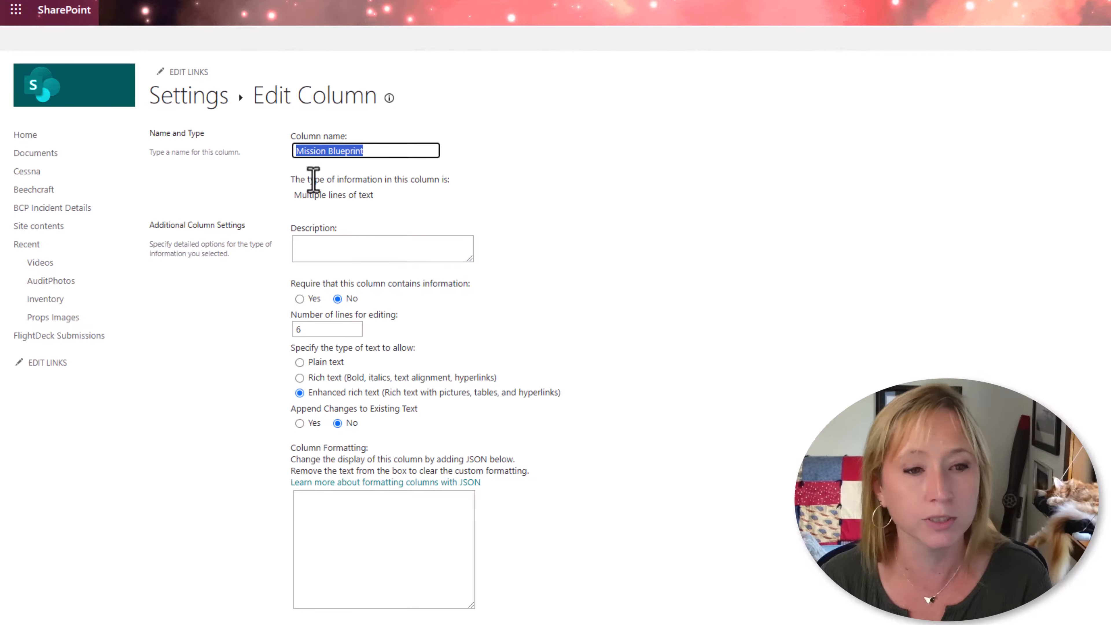
left_click(187, 97)
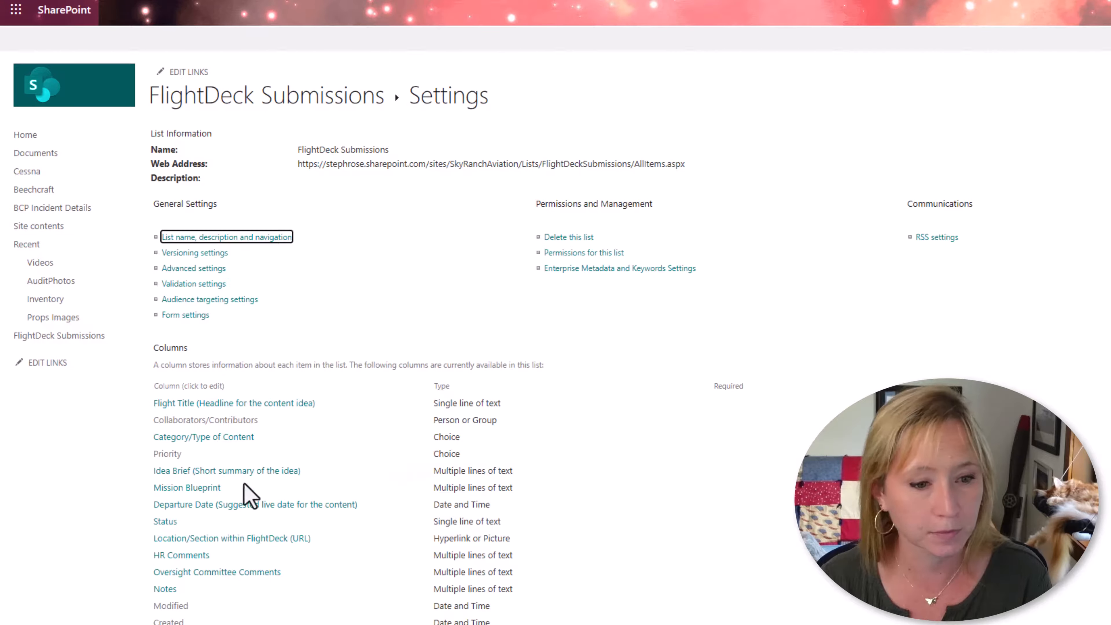
Inspect the Status column's type and default value, and return to the column overview in the list settings
scroll(332, 451, "down", 2)
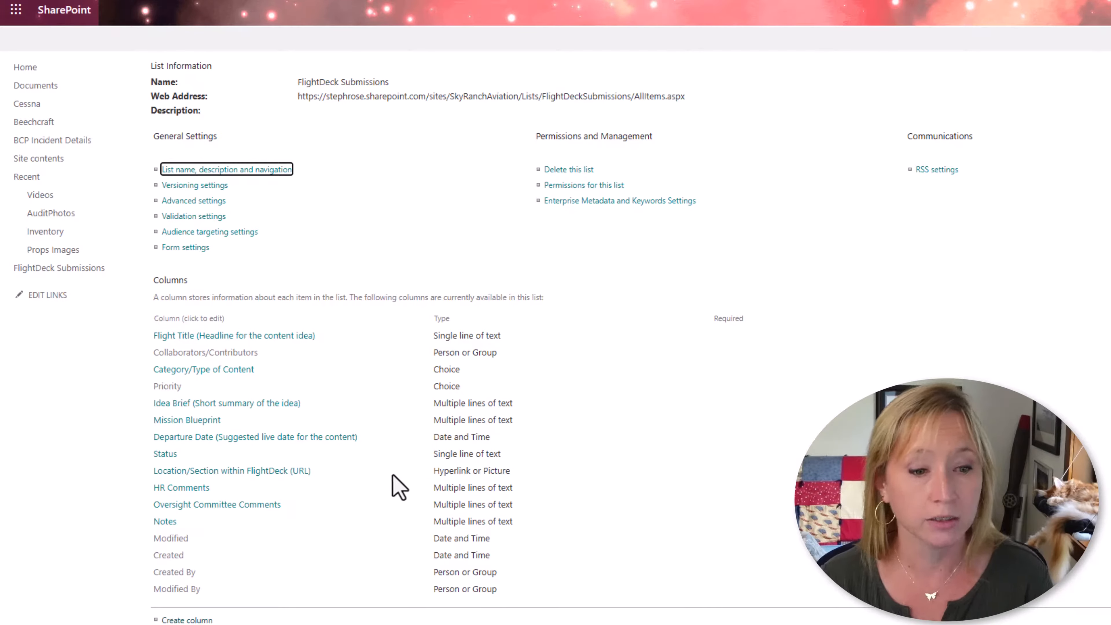
left_click(167, 456)
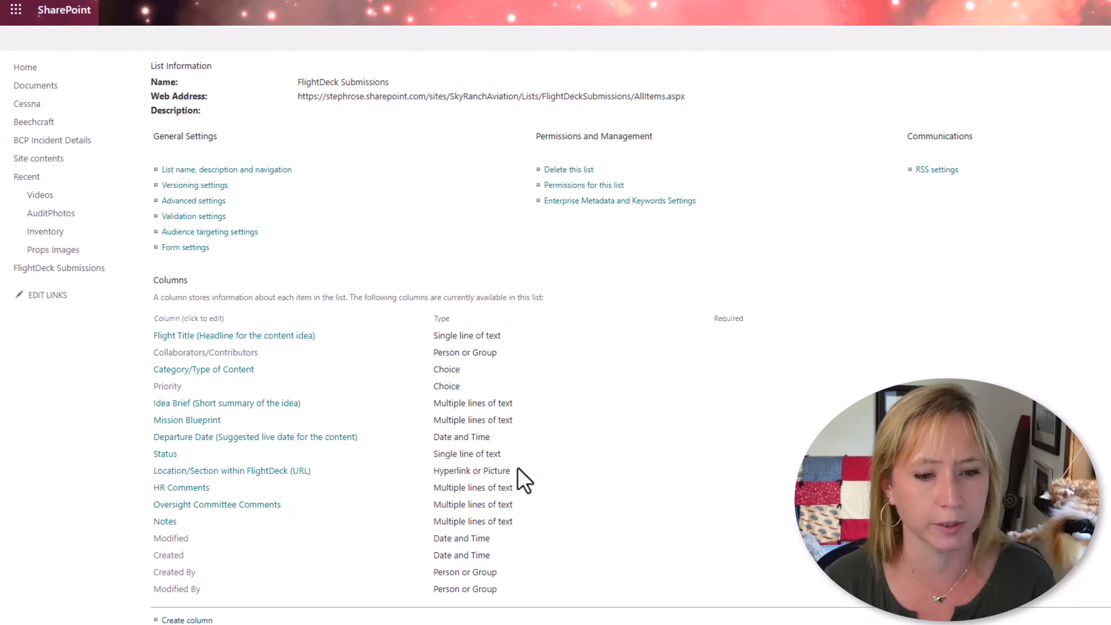
scroll(653, 475, "down", 1)
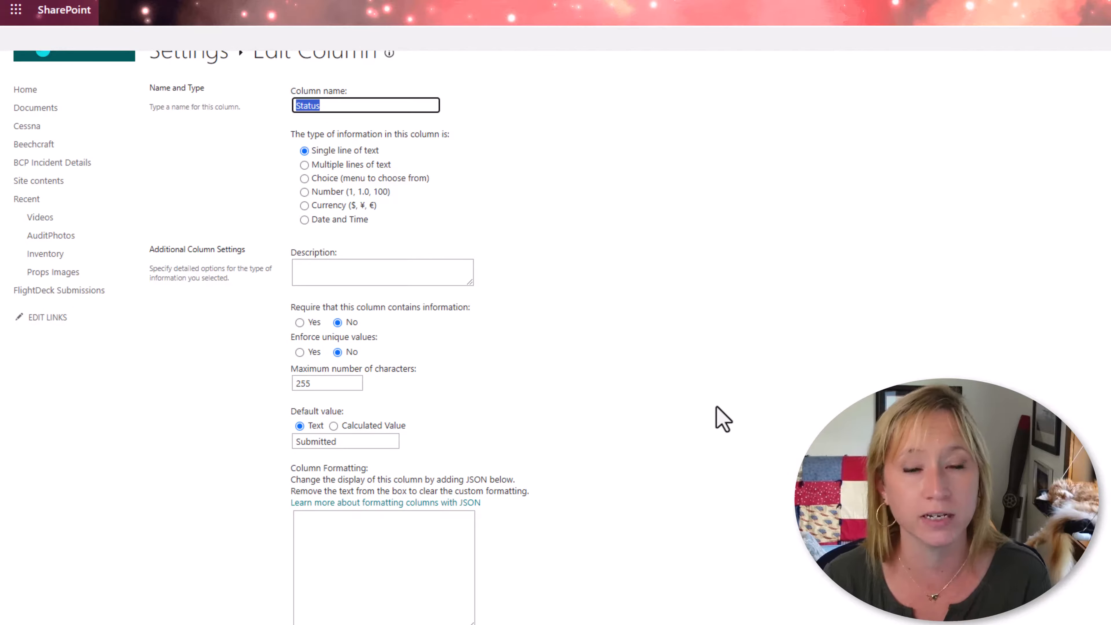
scroll(262, 215, "up", 1)
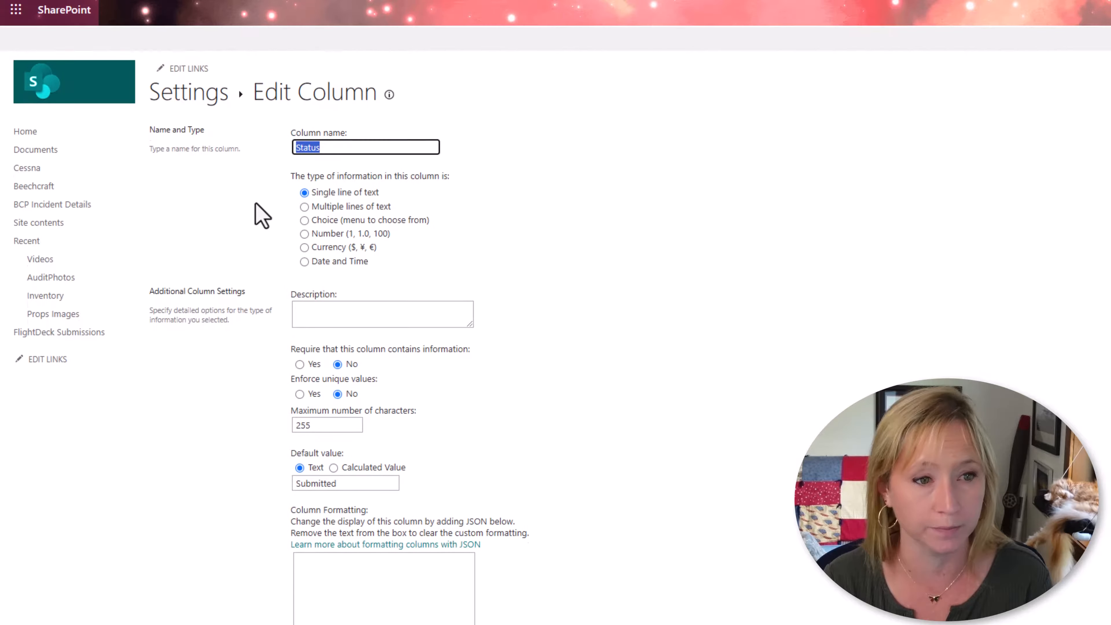
left_click(206, 97)
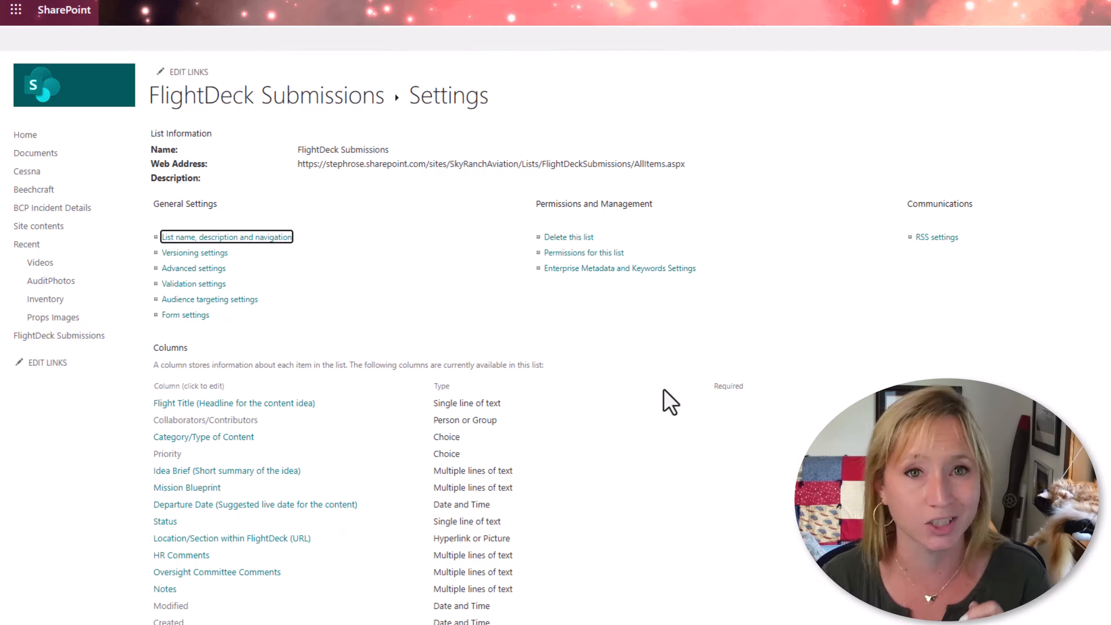
scroll(664, 433, "down", 2)
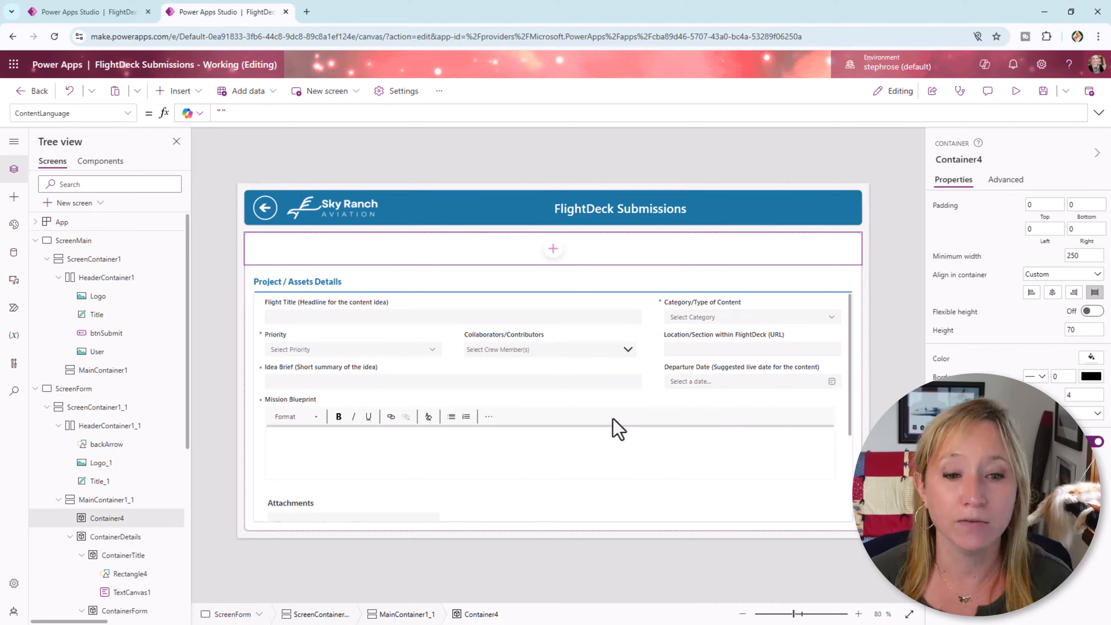
In the FlightDeck Submissions - Working app, select the submission details form and follow its back arrow to the main screen
left_click(630, 452)
left_click(655, 506)
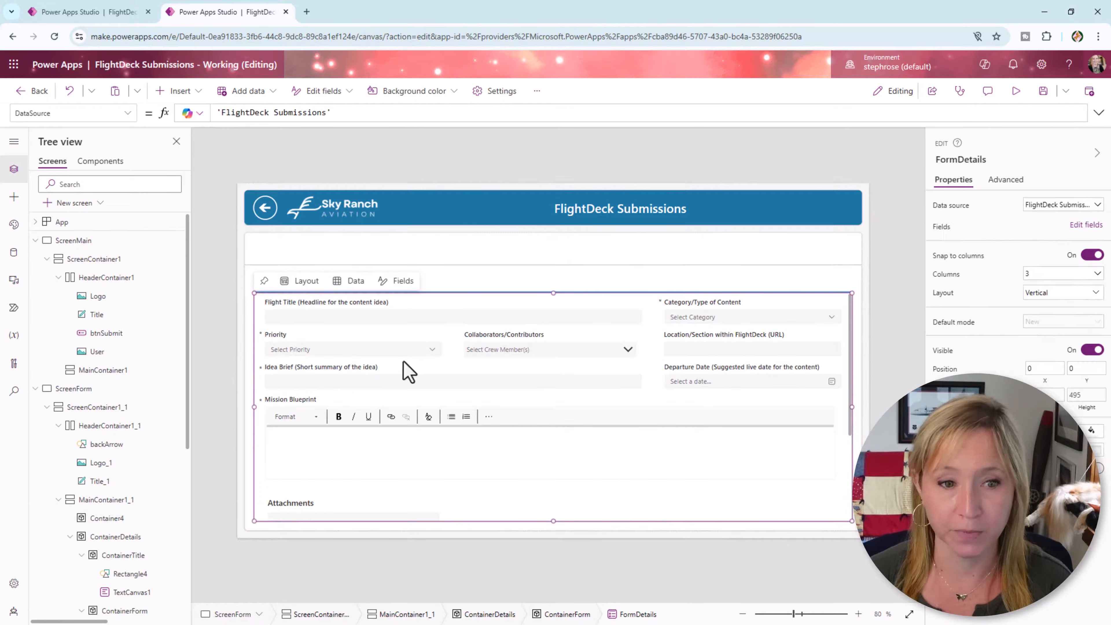
left_click(272, 208, "alt")
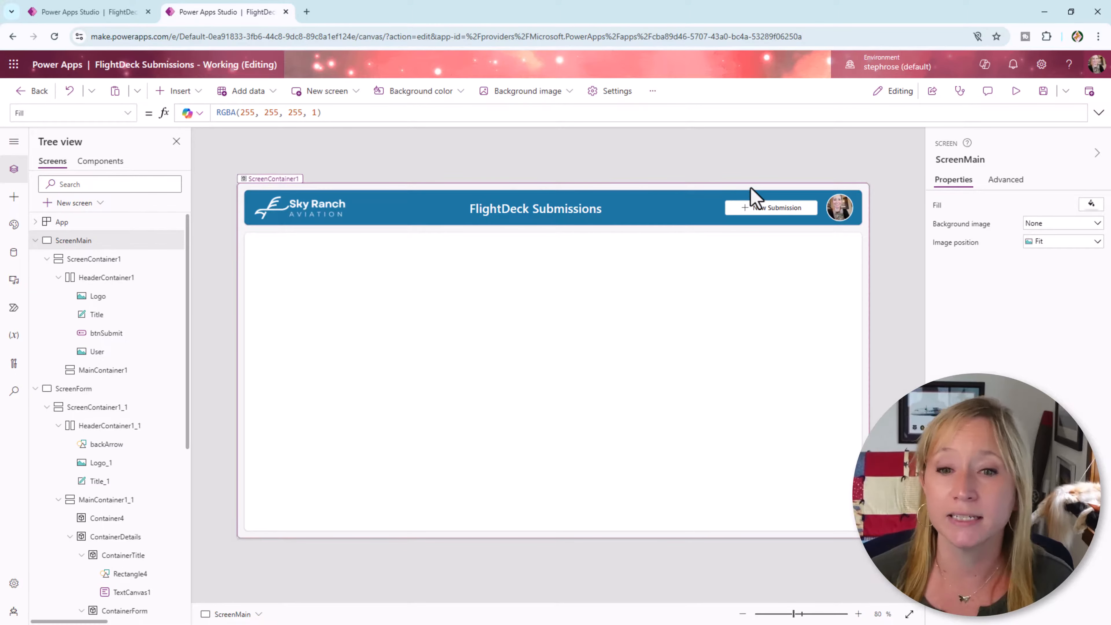
Examine the New Submission button's OnSelect formula in the working app, highlighting the FormMode.New argument
left_click(775, 215)
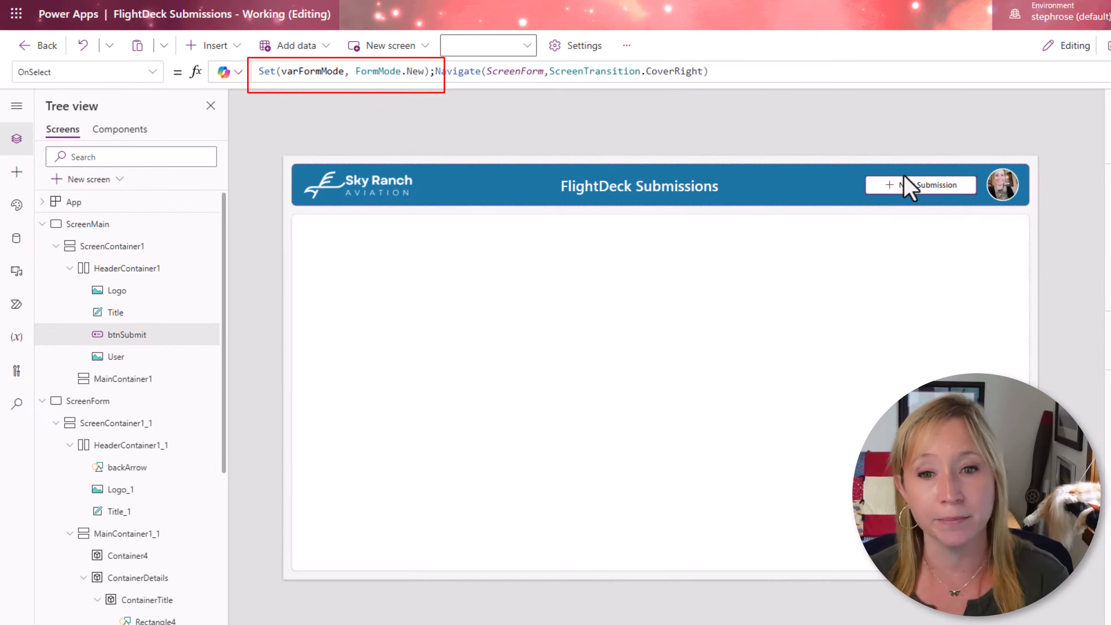
left_click(422, 72)
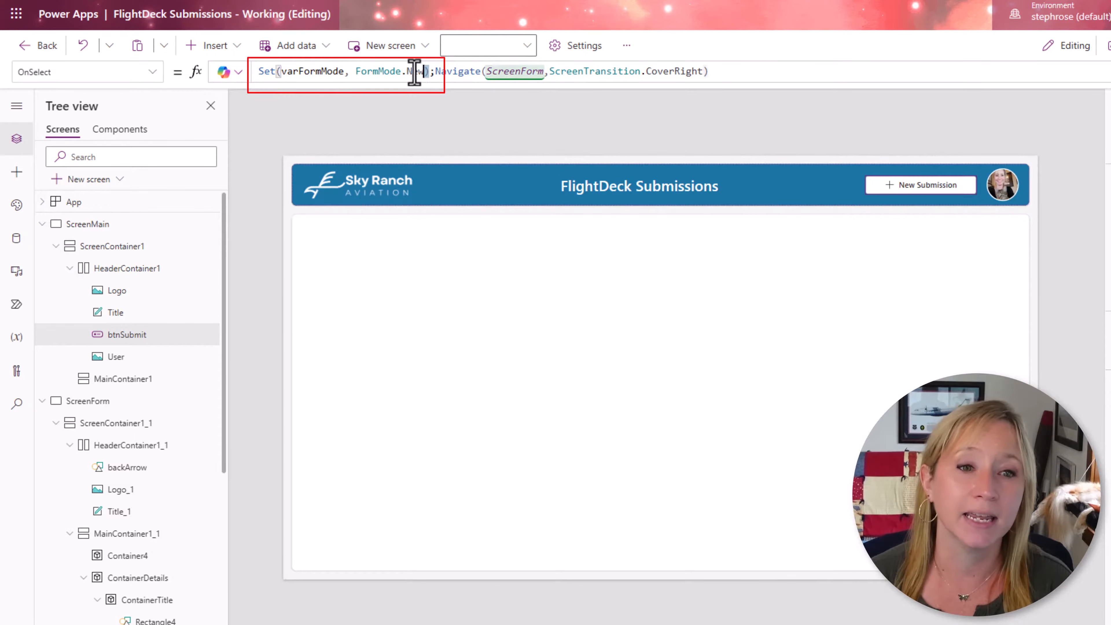
left_click_drag(427, 71, 354, 71)
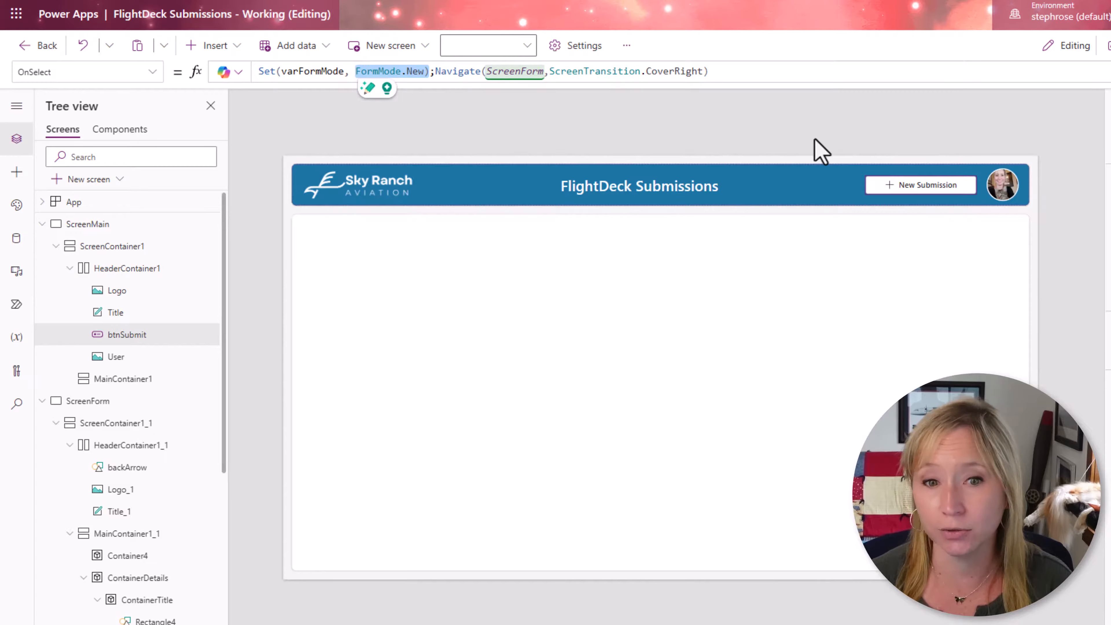
left_click(818, 151)
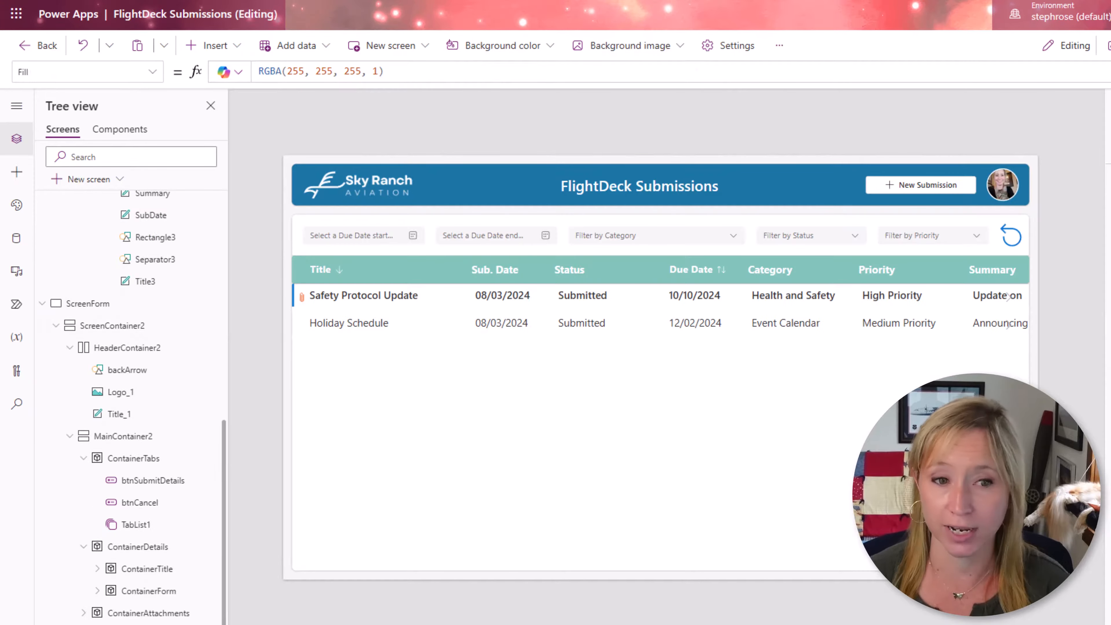
In the finished app, compare the OnSelect formulas of New Submission and the gallery arrow, and test opening and leaving Safety Protocol Update
left_click(935, 184)
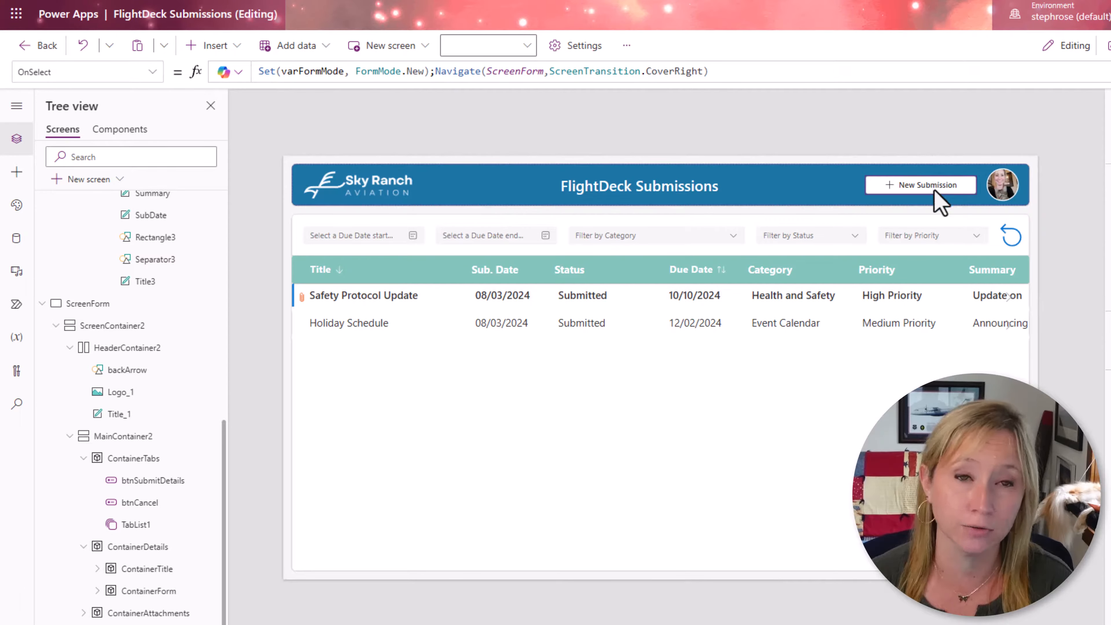
left_click(1009, 303)
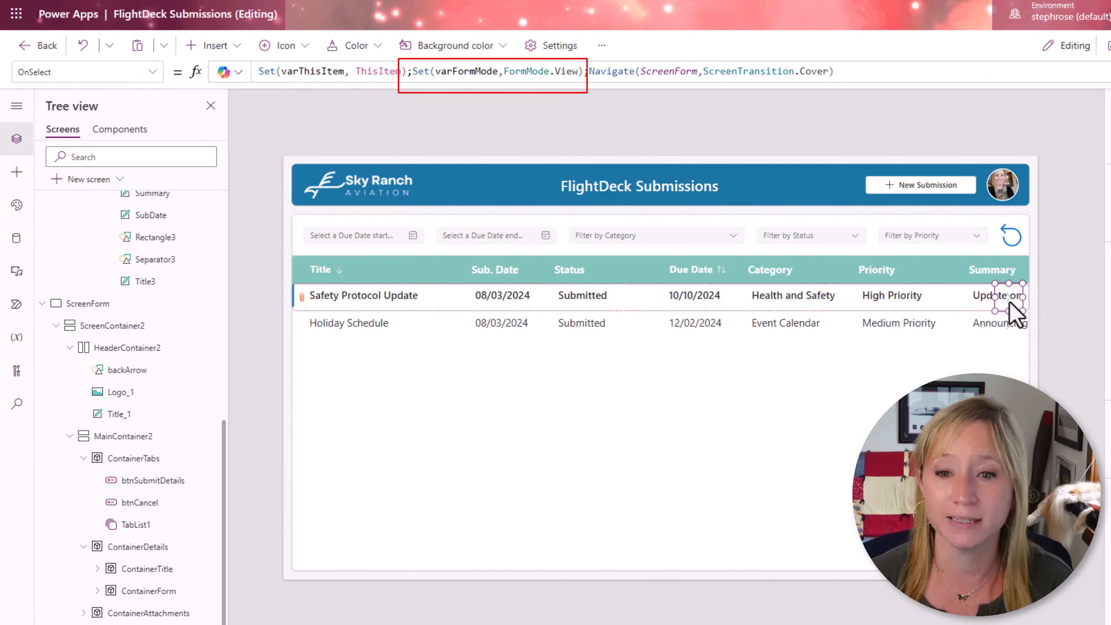
key("alt")
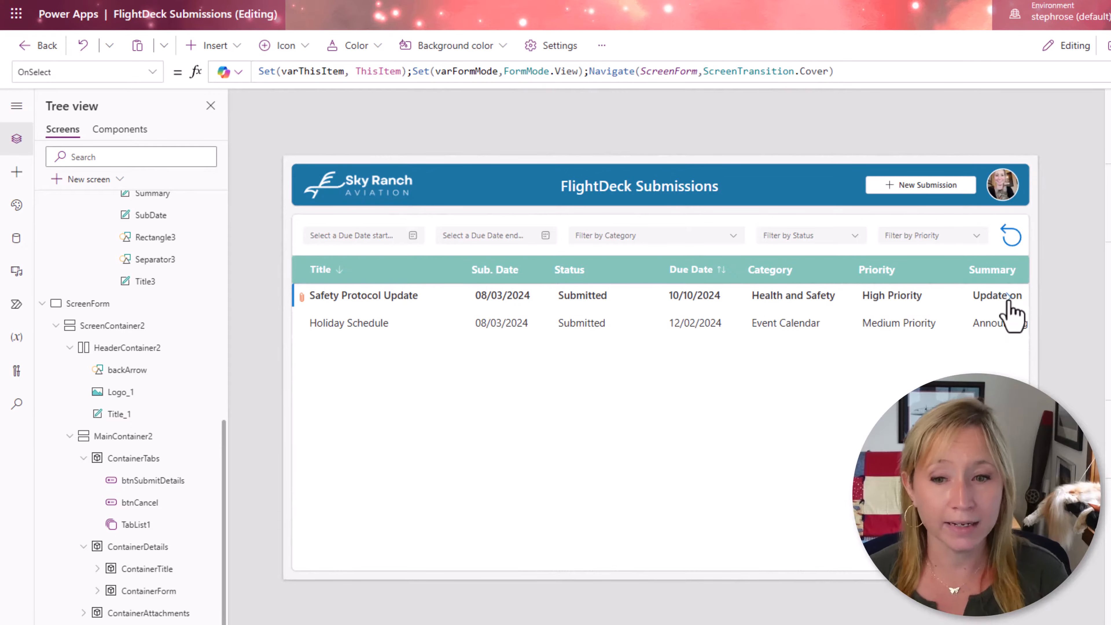
left_click(1008, 296, "alt")
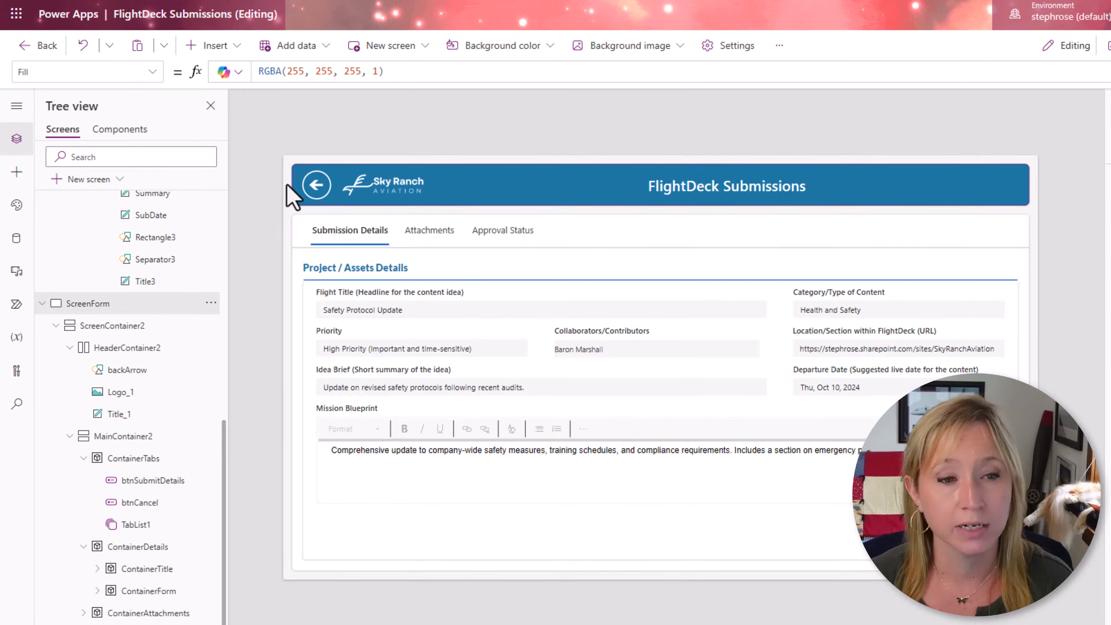
left_click(313, 187, "alt")
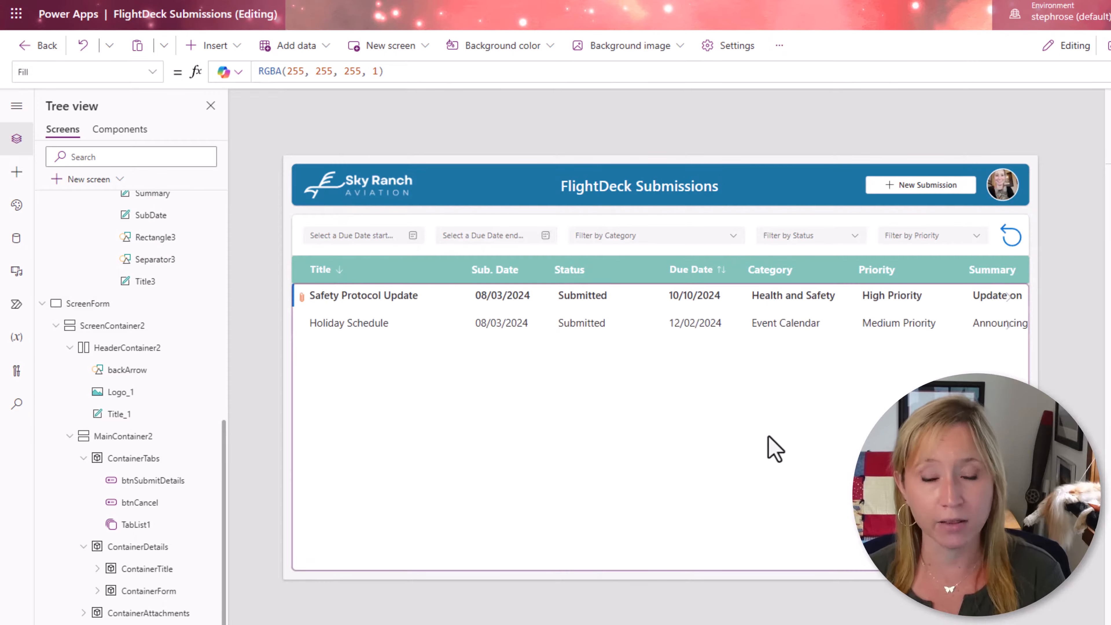
Open the Safety Protocol Update submission from the gallery, inspect the tab list's Items formula, and view Attachments and Approval Status
left_click(808, 443)
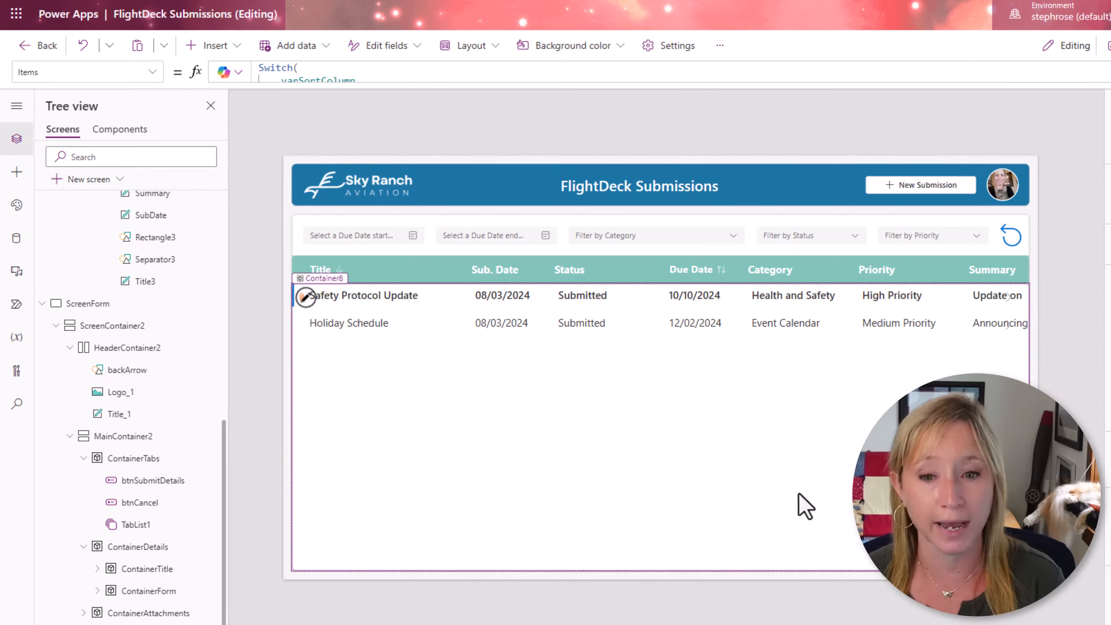
key("alt")
left_click(1008, 298)
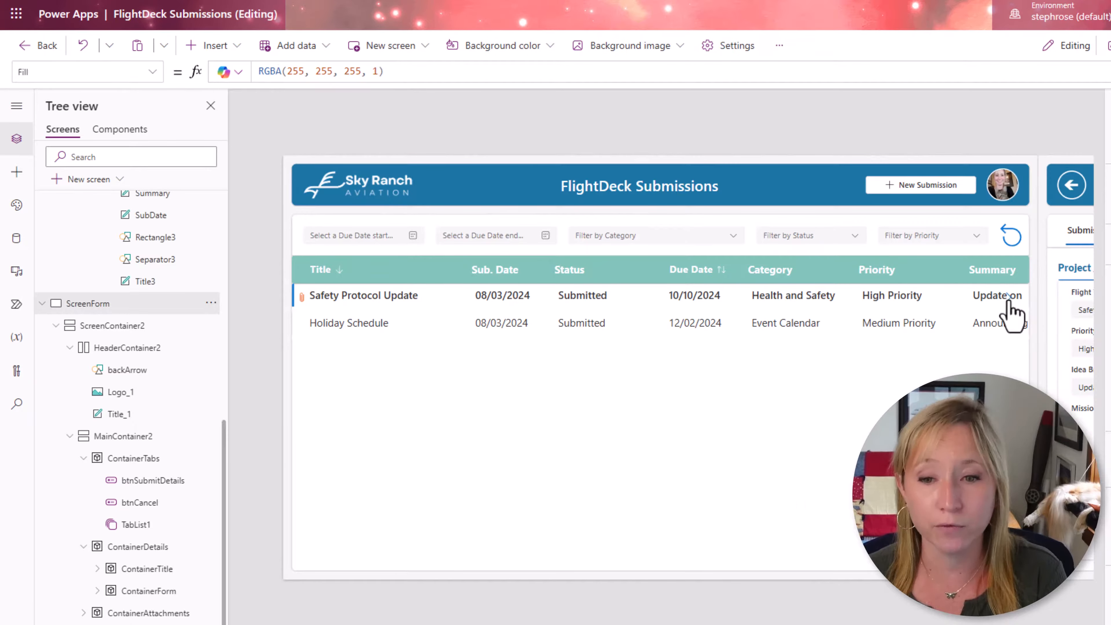
left_click(431, 234)
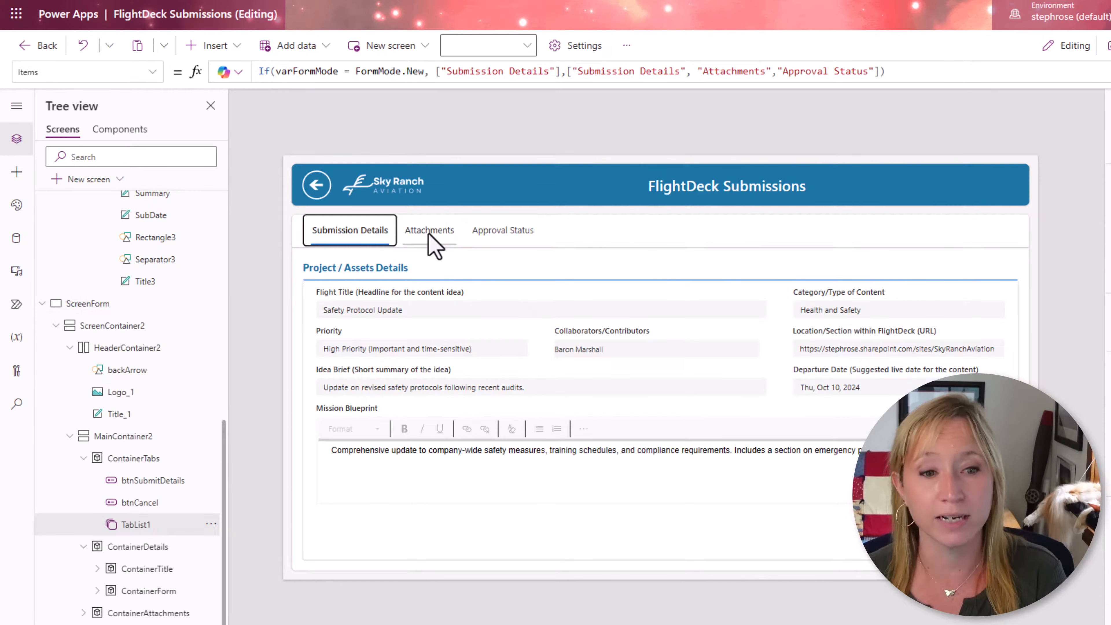
left_click(431, 234)
left_click(503, 236)
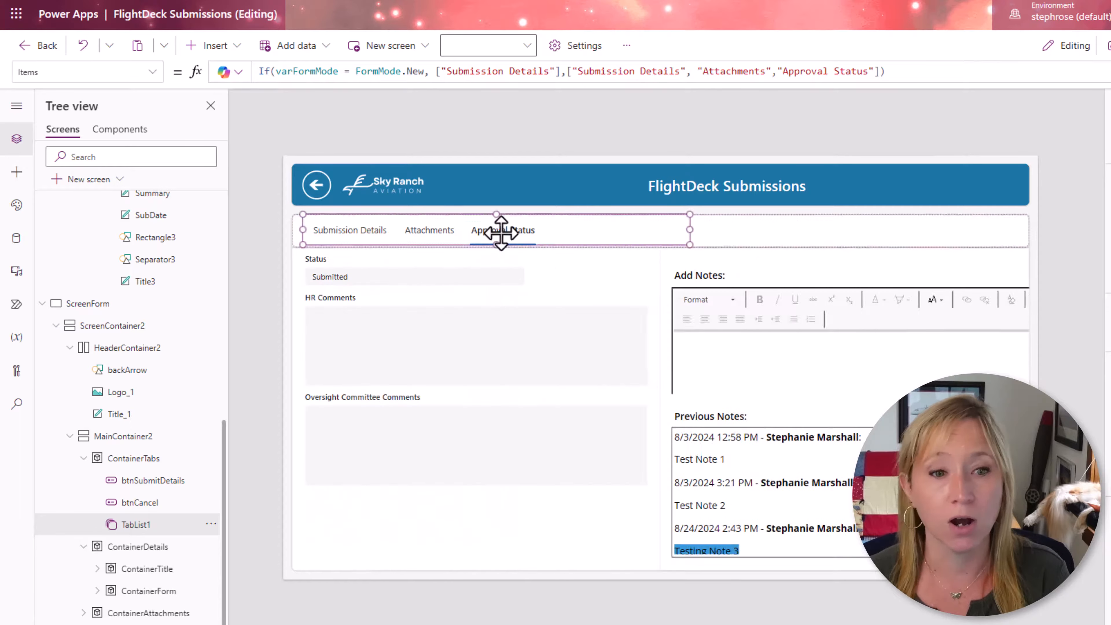
Switch the tab list to Attachments, return to Submission Details, and copy the tab list's whole Items formula
left_click(432, 238)
left_click(349, 239)
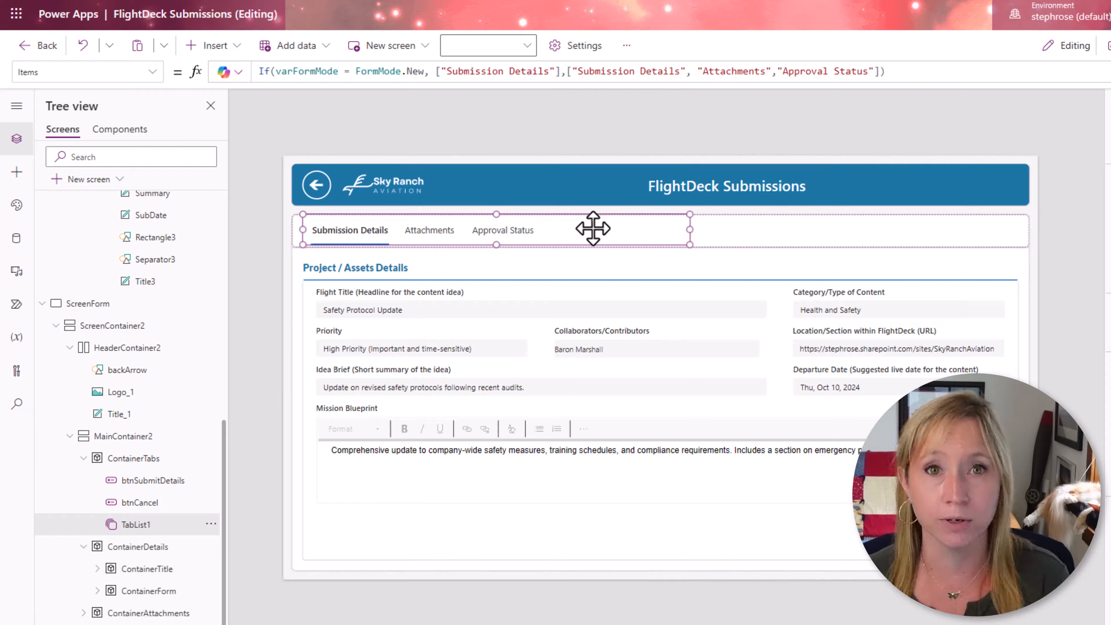
left_click(618, 72)
key("ctrl+a")
key("ctrl+c")
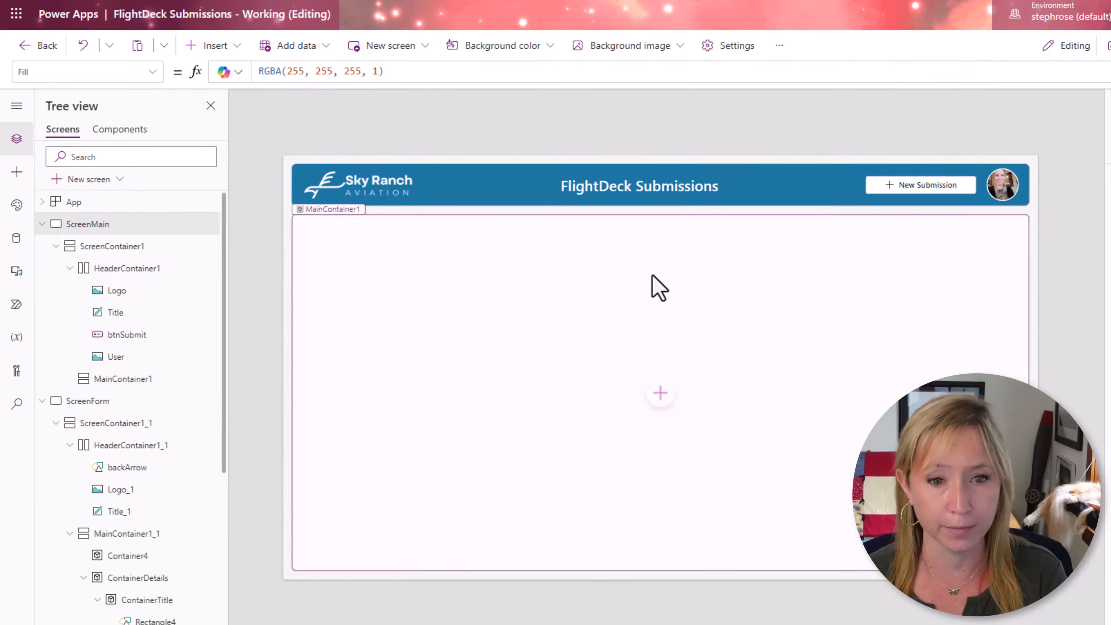
In the FlightDeck Submissions - Working app, open the new submission form and inspect the details form's DefaultMode formula
left_click(931, 186, "alt")
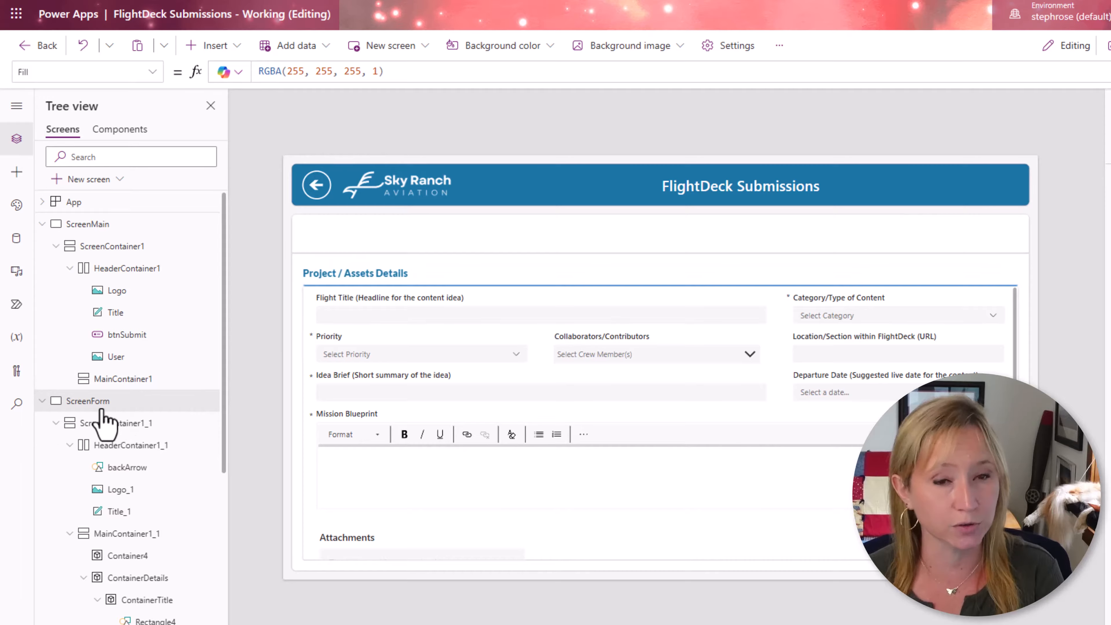
left_click(532, 495)
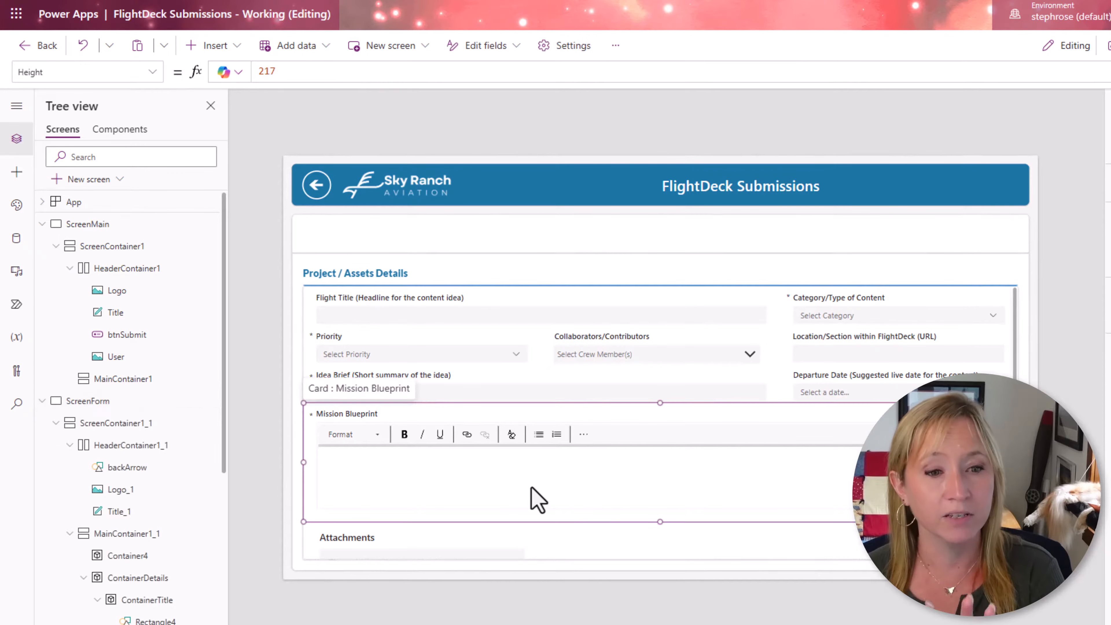
left_click(616, 560)
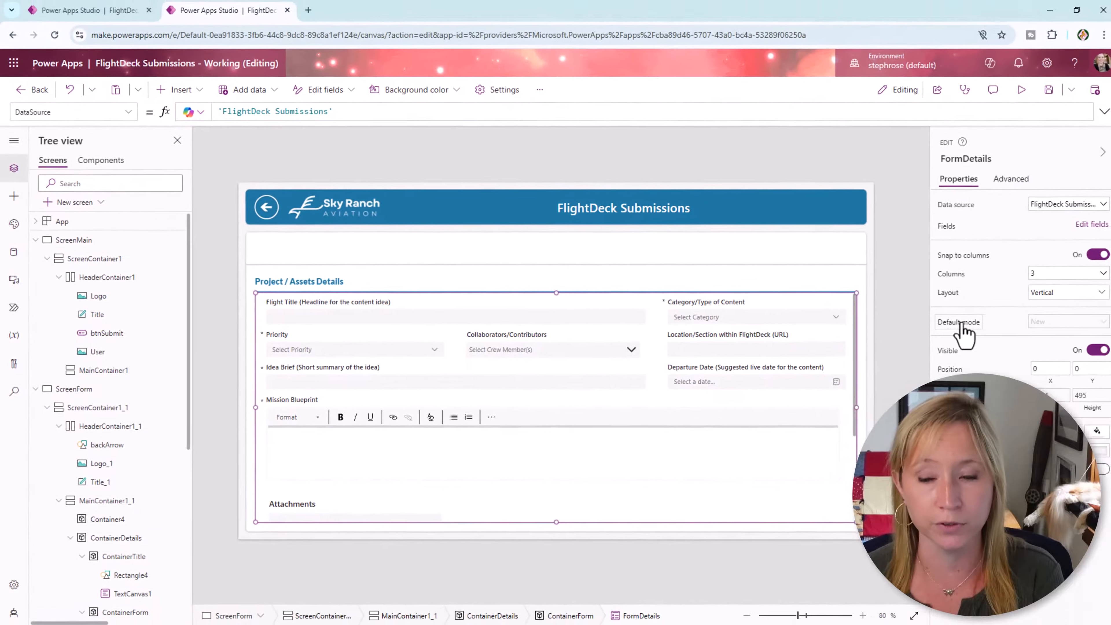
left_click(960, 322)
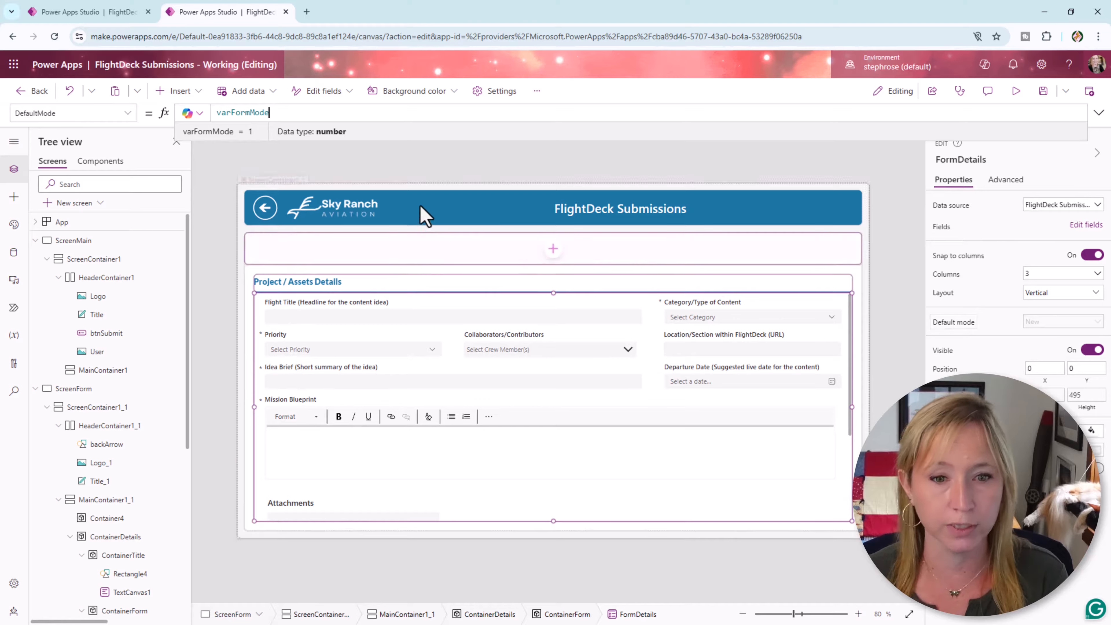
Rename the empty container above the Project / Assets Details section as ContainerTabs
left_click(533, 263)
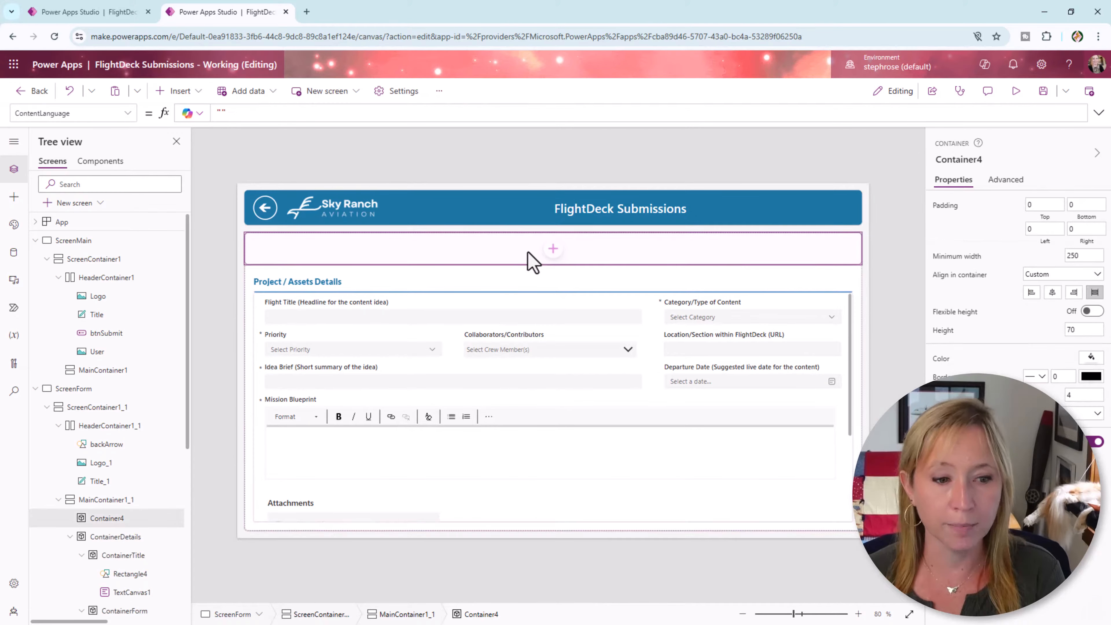
double_click(111, 519)
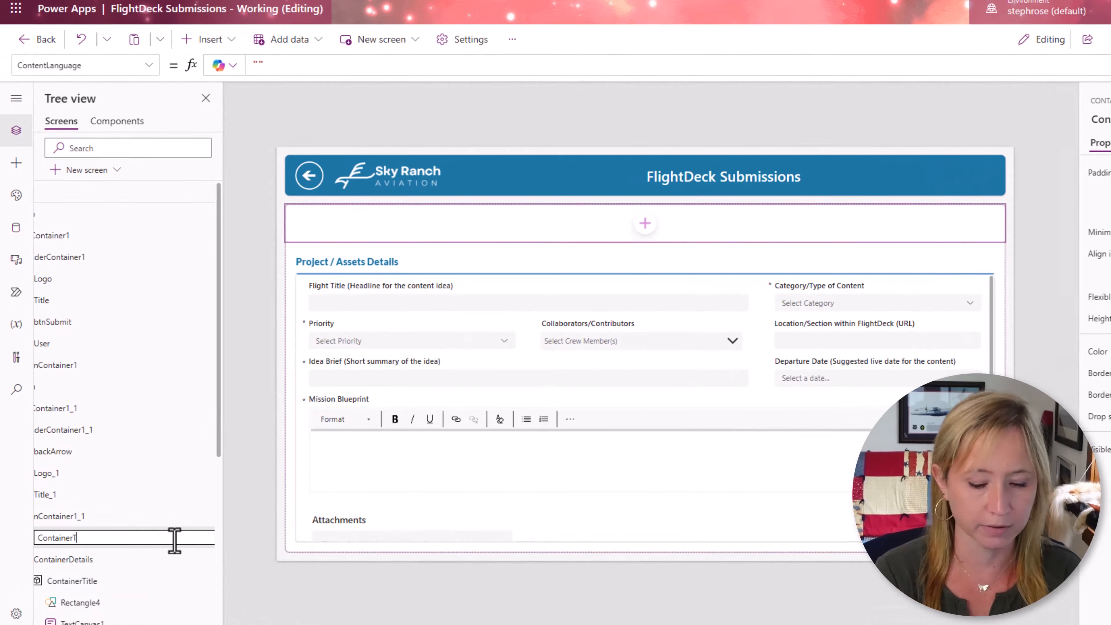
key("Escape")
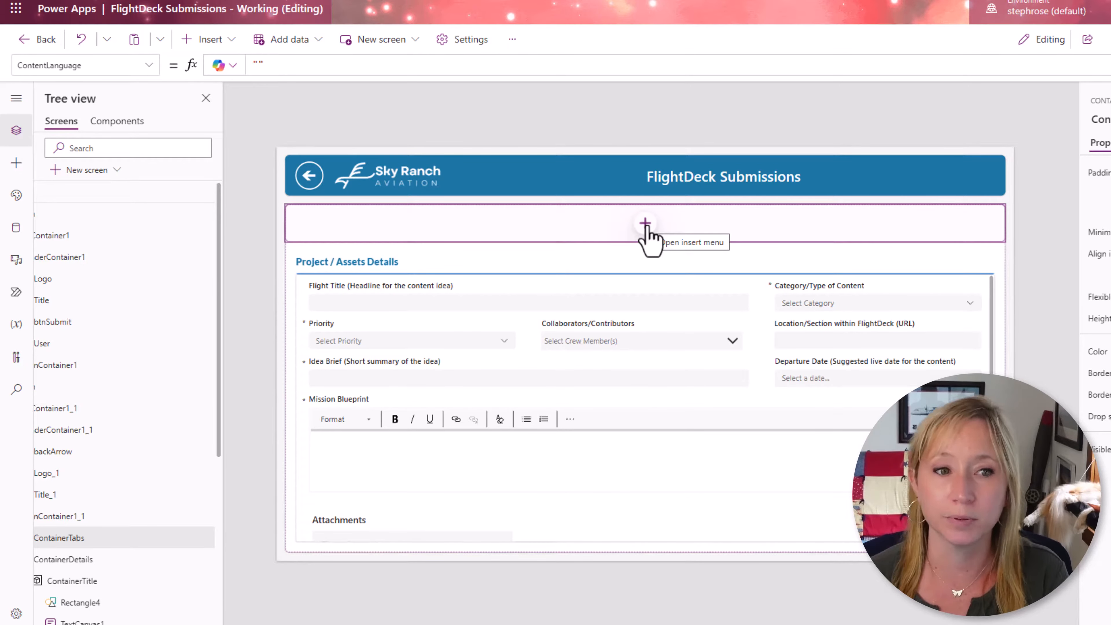
Search the insertable controls for "tab" and add a Tab list to ContainerTabs
left_click(225, 41)
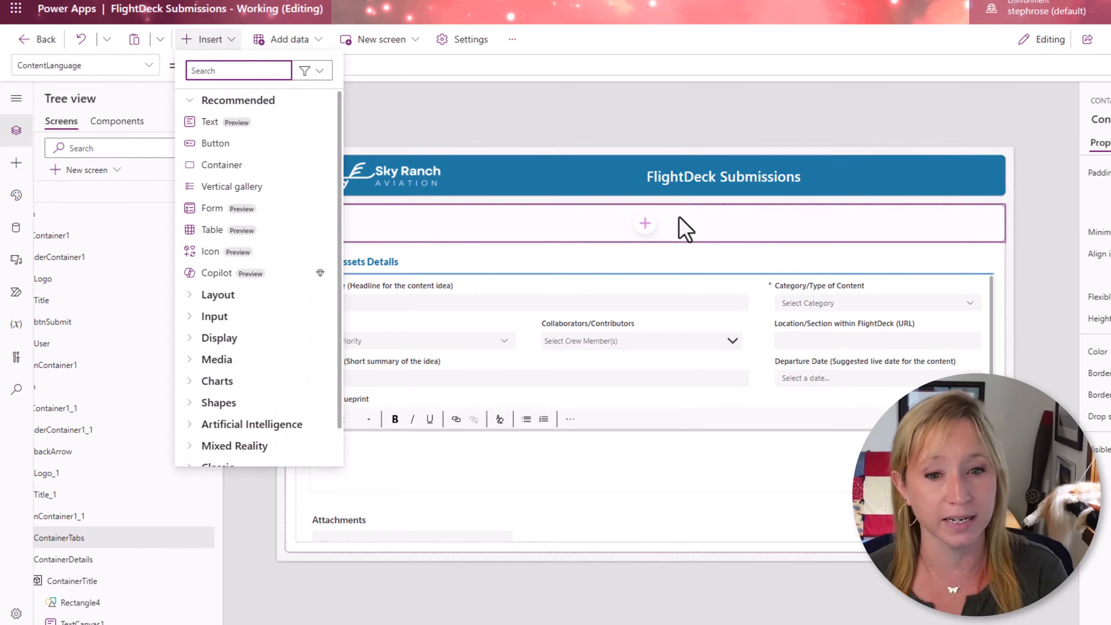
left_click(644, 223)
type("tabs")
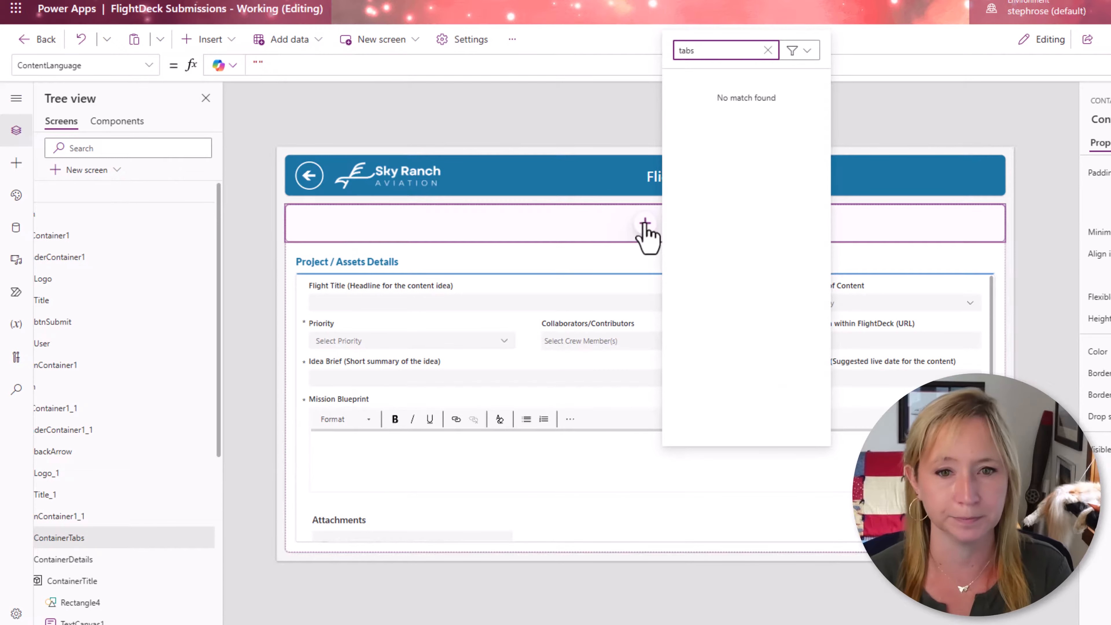
key("BackSpace")
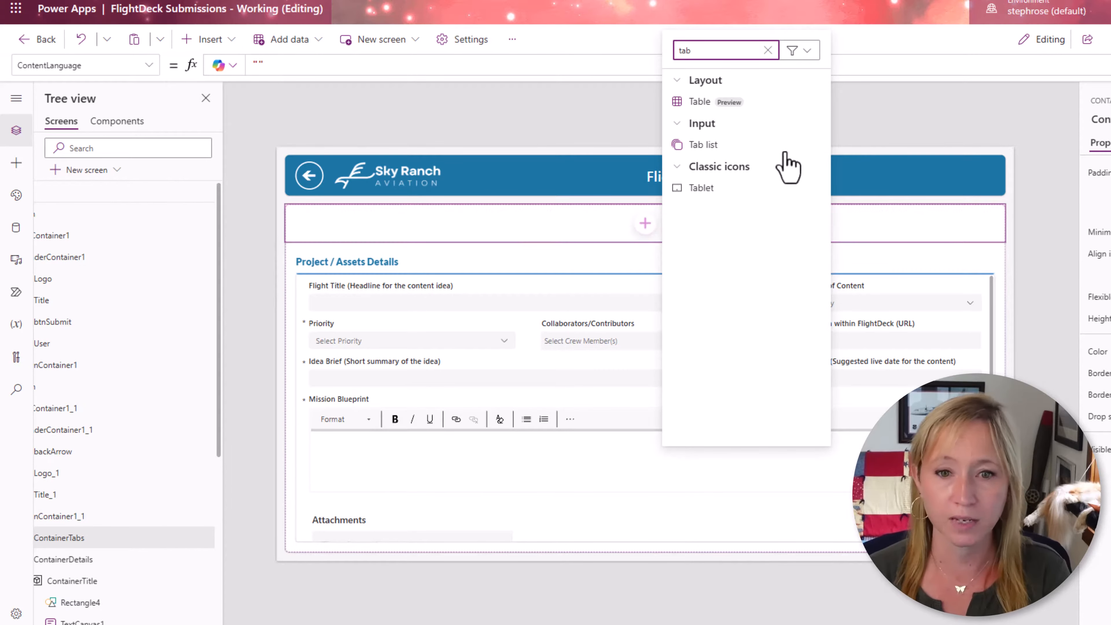
left_click(791, 145)
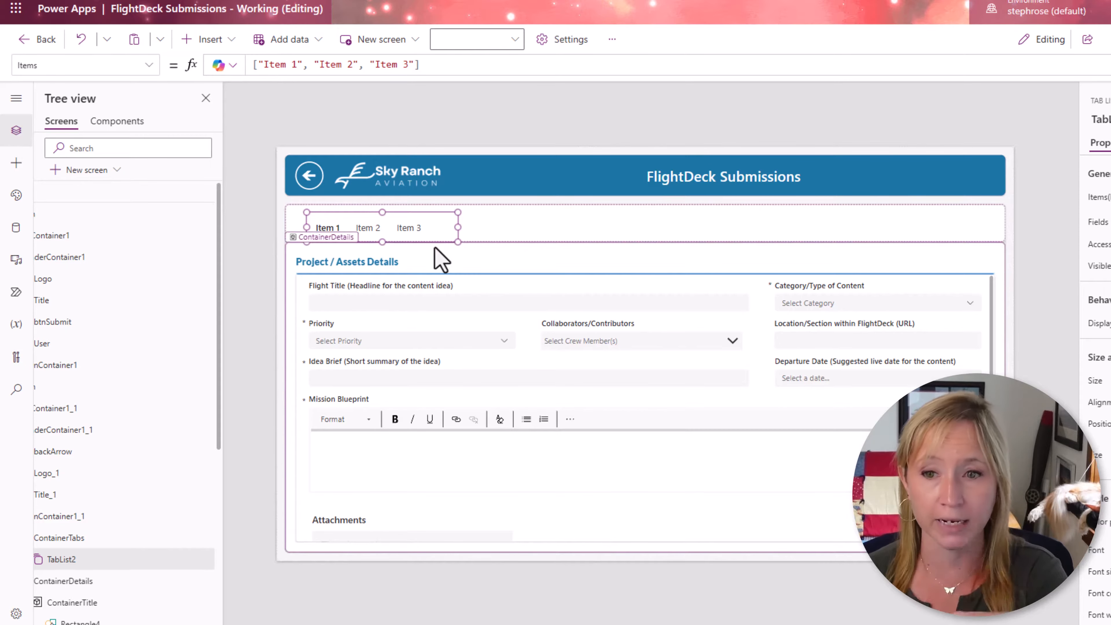
Replace the new tab list's Items with If(varFormMode = FormMode.New, ["Submission Details"],["Submission Details", "Attachments","Approval Status"])
left_click(466, 64)
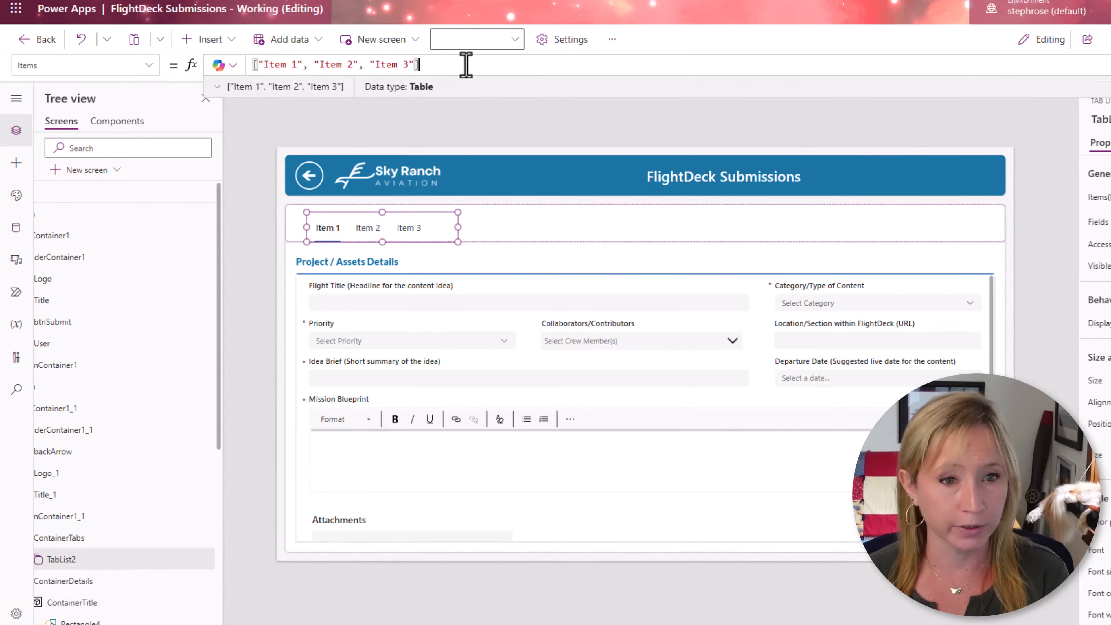
key("ctrl+a")
key("ctrl+v")
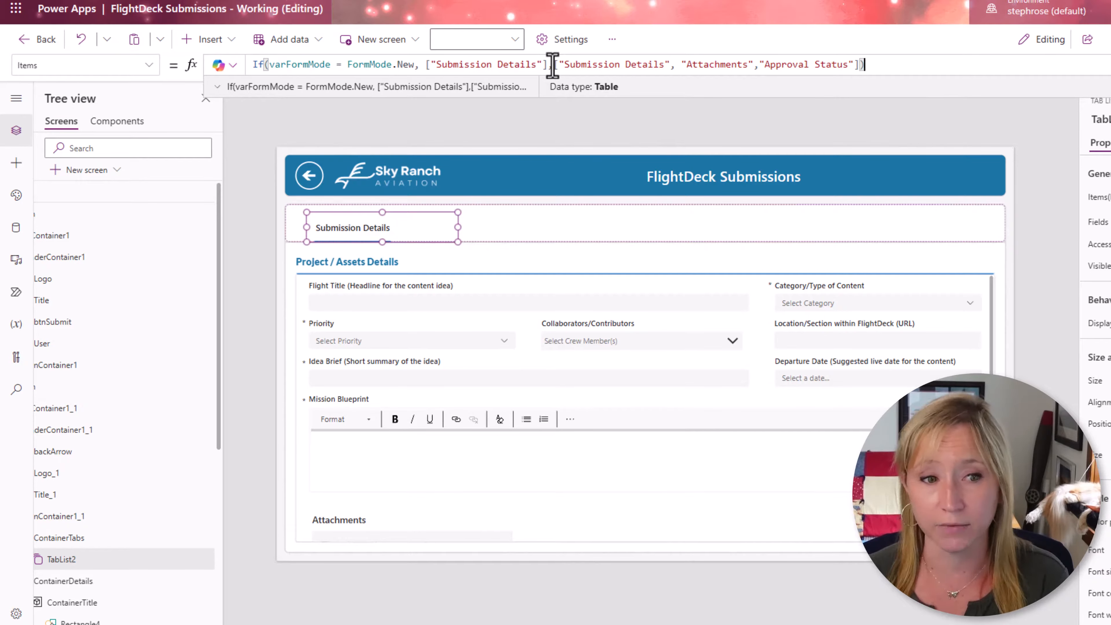
Follow the form's back arrow to the main screen and insert a button into its empty main container
left_click(309, 175, "alt")
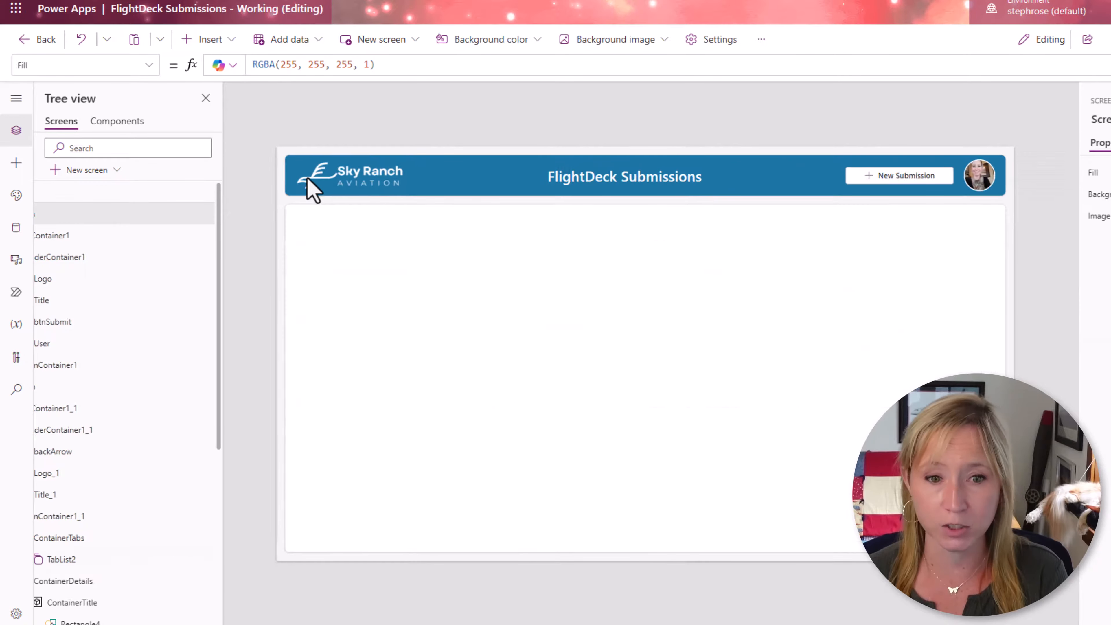
left_click(668, 350)
left_click(650, 383)
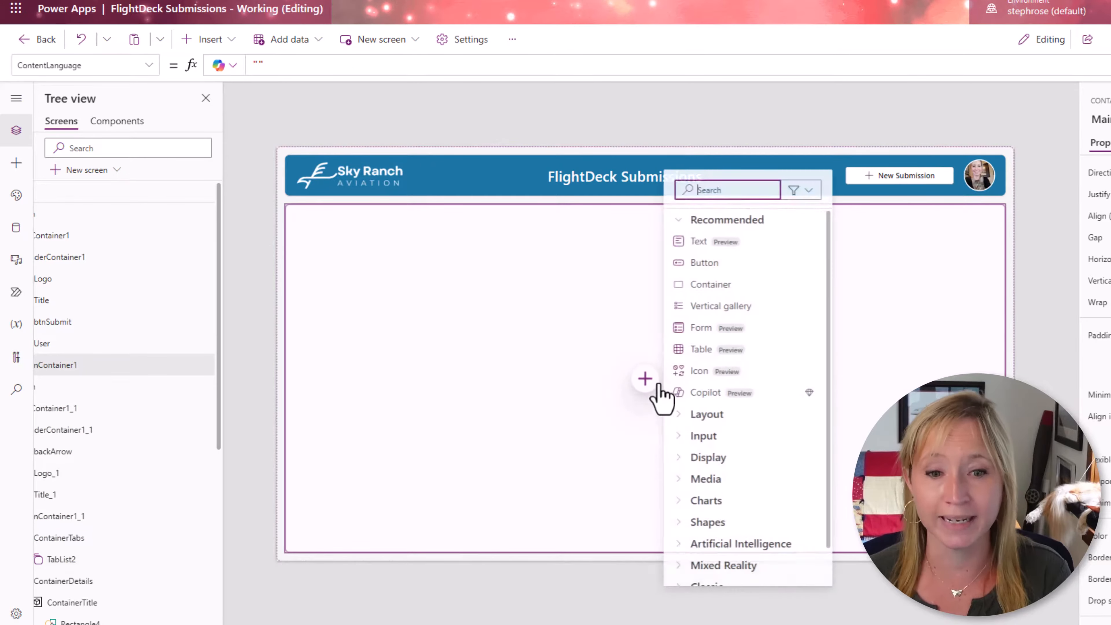
left_click(713, 262)
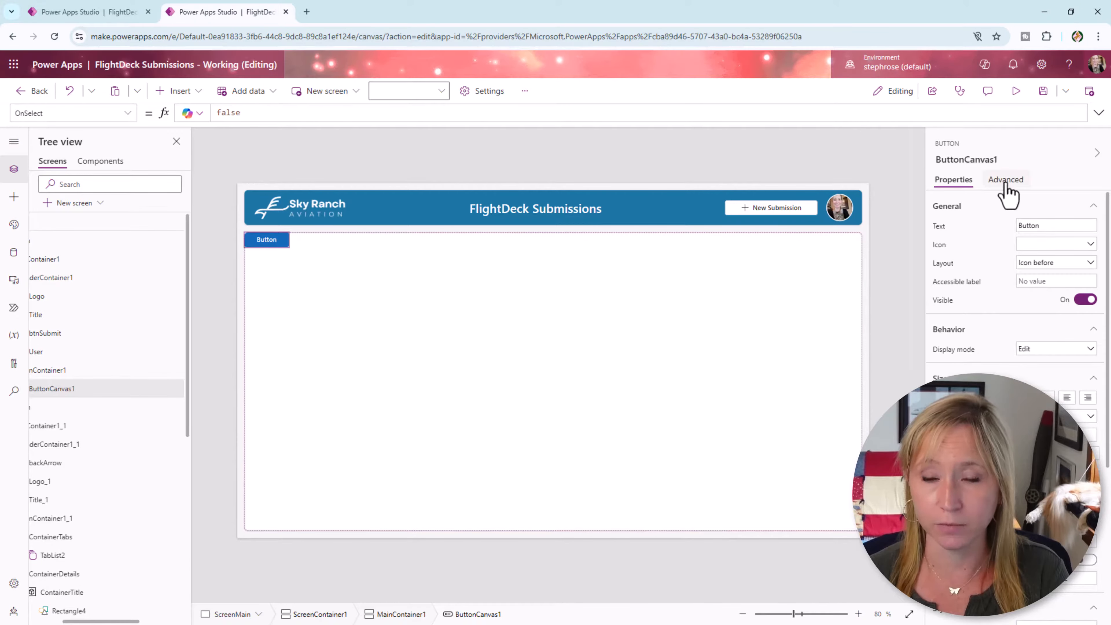
Replace the new button's OnSelect value with Set(varFormMode, FormMode.View)
left_click(1005, 180)
left_click(373, 113)
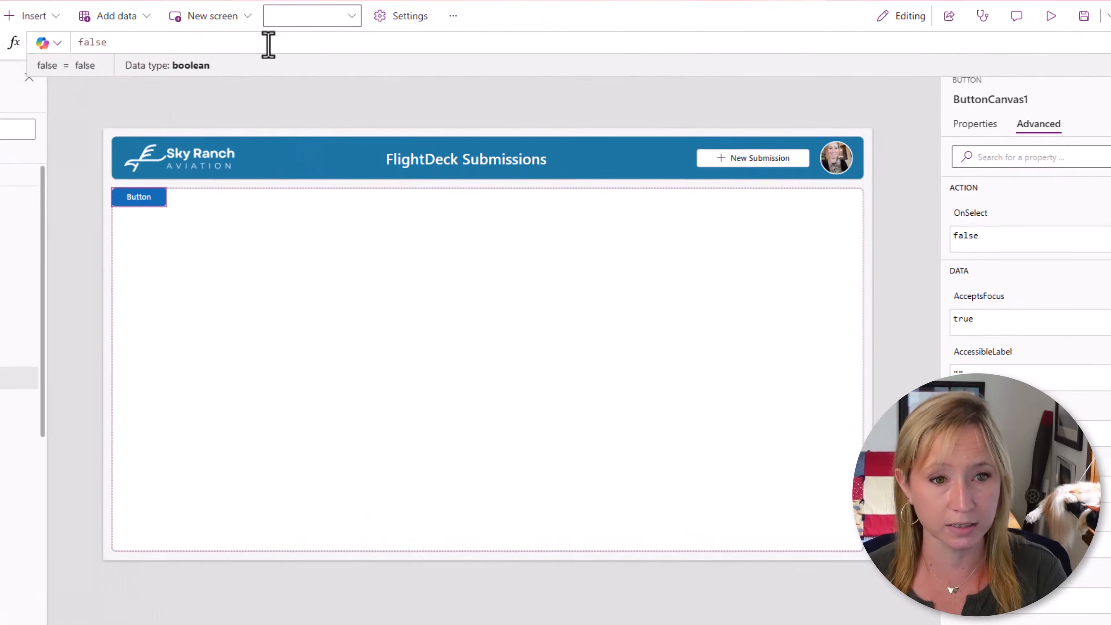
key("ctrl+a")
type("Set(var")
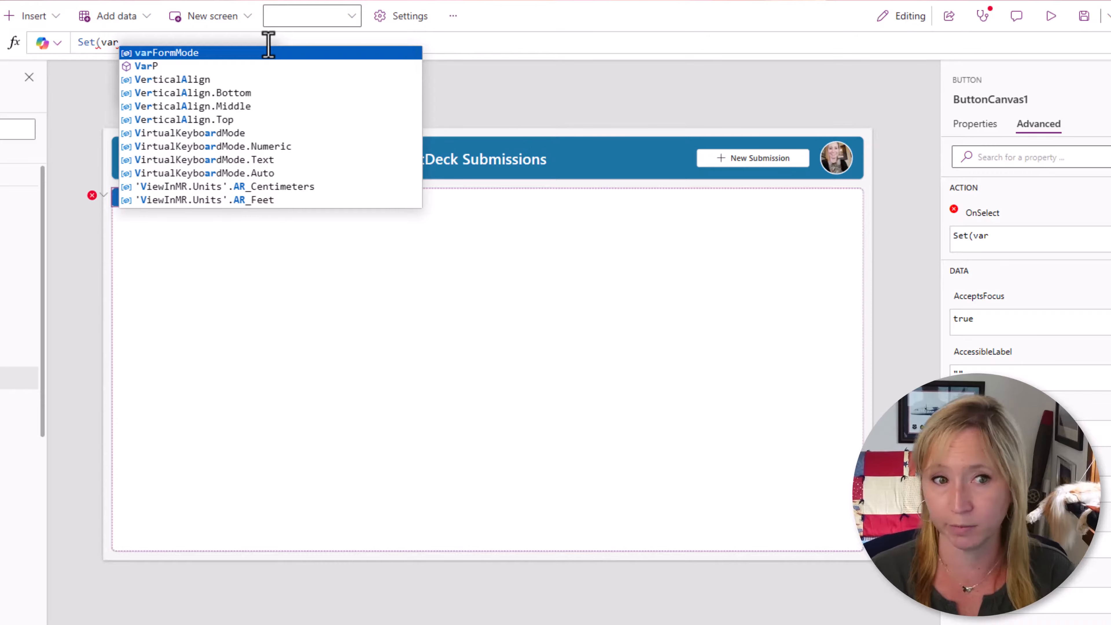
key("Tab")
type(", ")
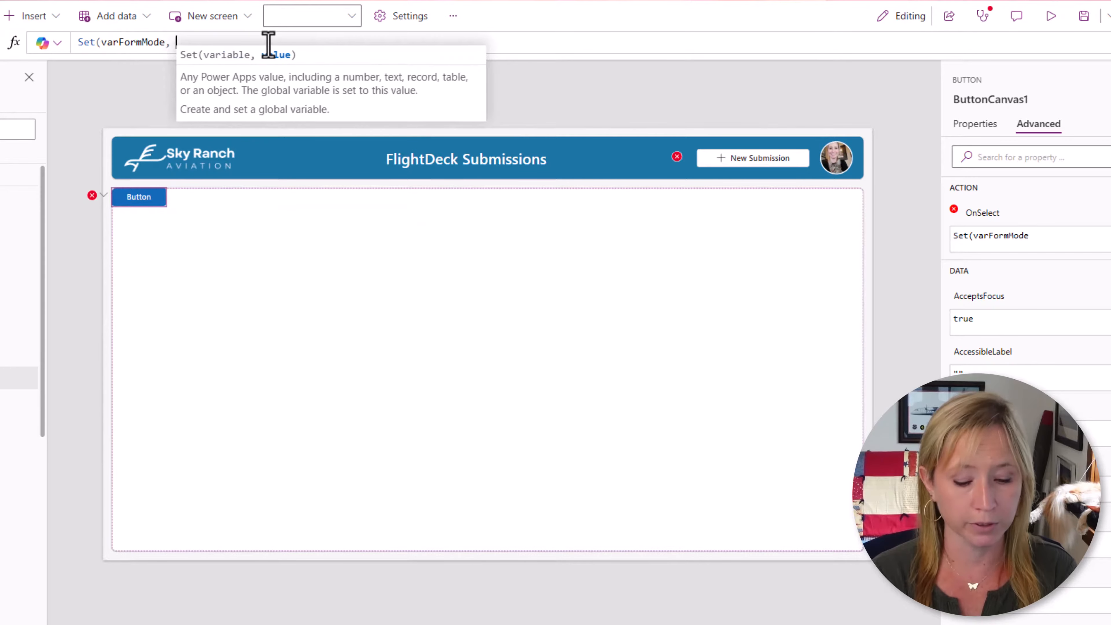
type("FormMo")
key("Down")
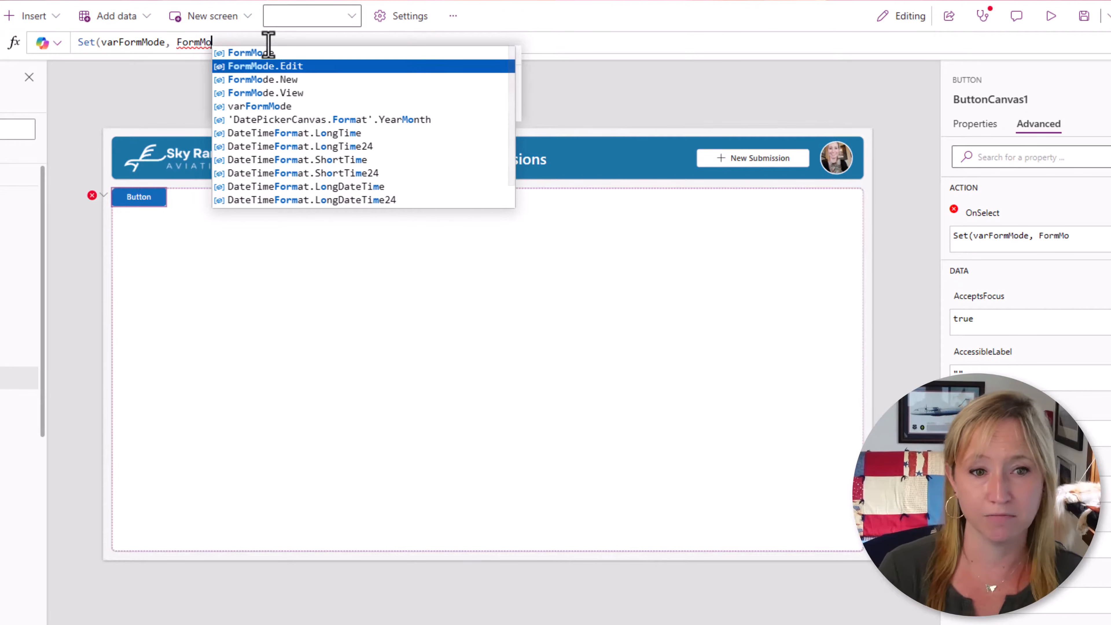
key("Down")
key("Down")
key("Tab")
type(")")
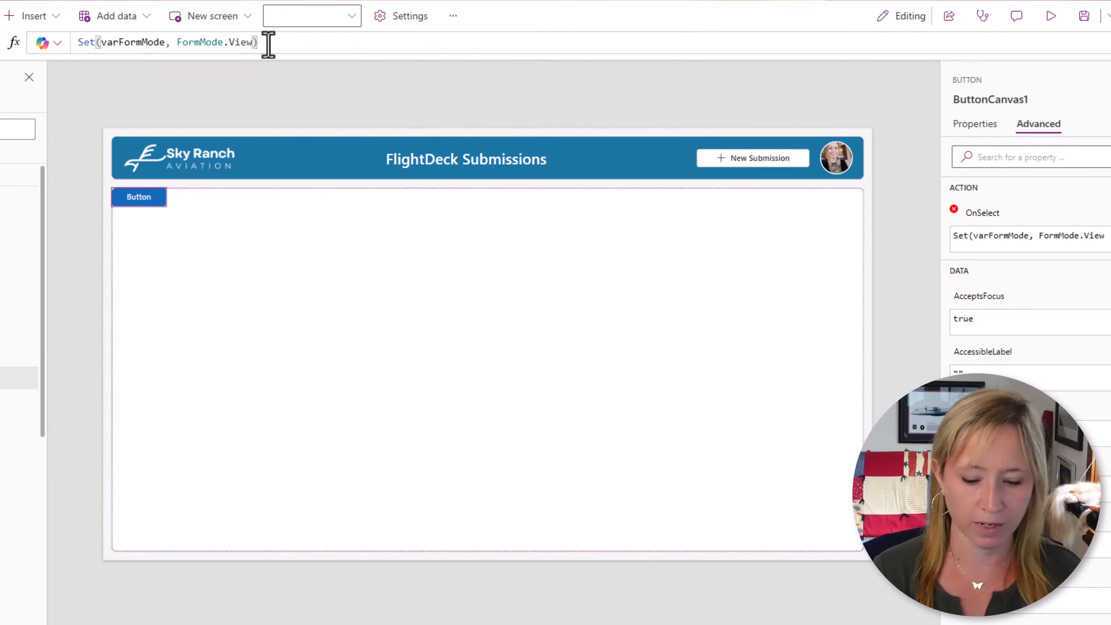
Append ;Navigate(ScreenForm,ScreenTransition.Cover) to the button's OnSelect formula
type(";Nav")
key("Tab")
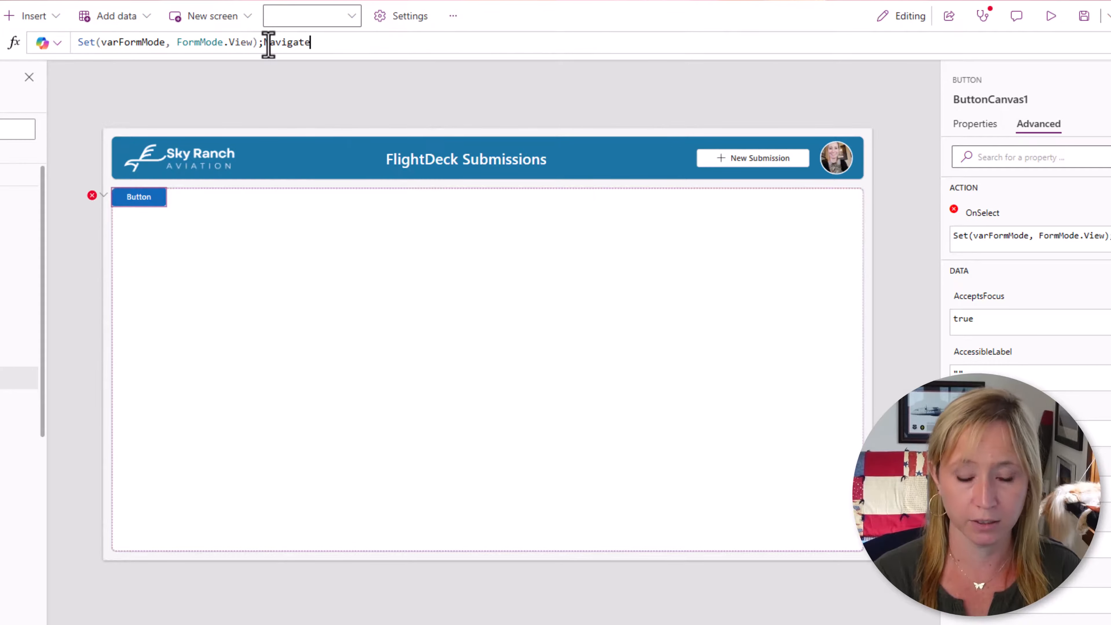
type("(")
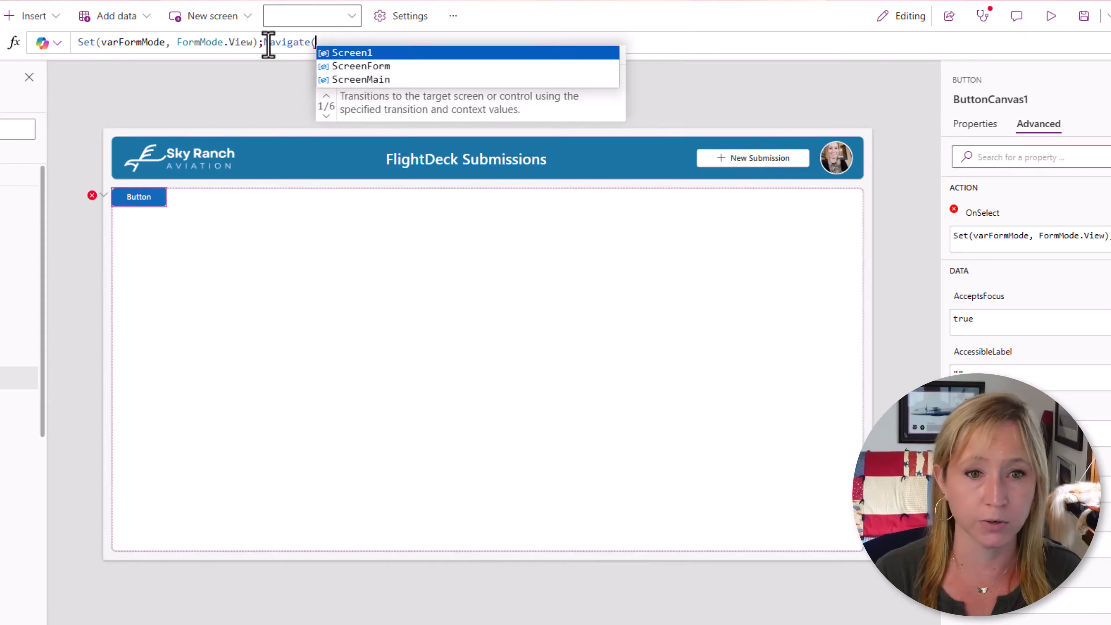
key("Down")
key("Tab")
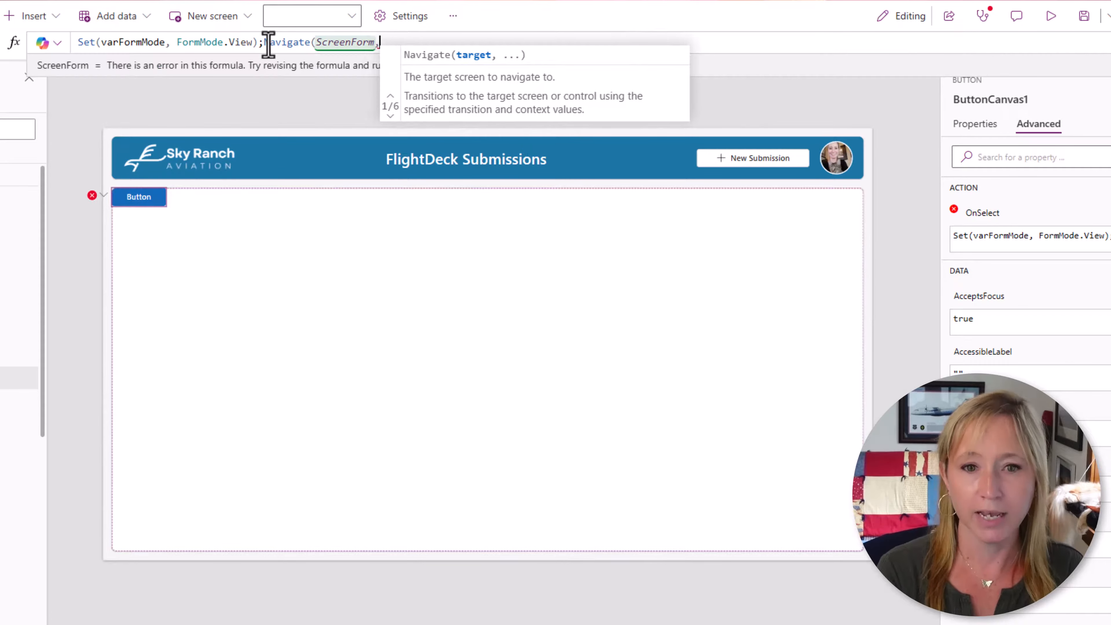
type(",")
key("Tab")
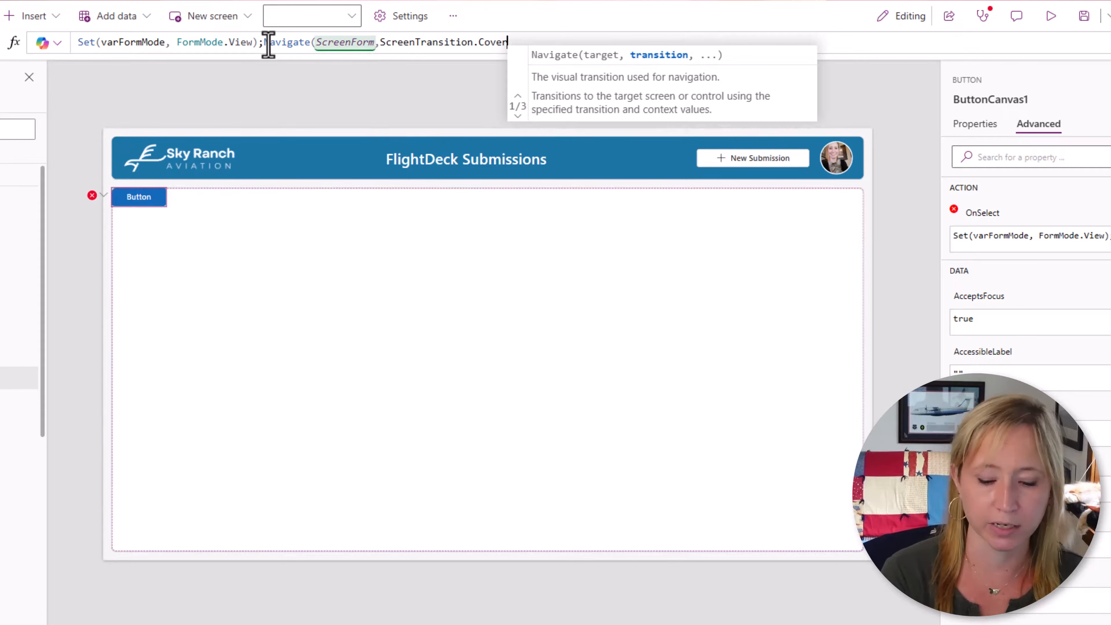
type(")")
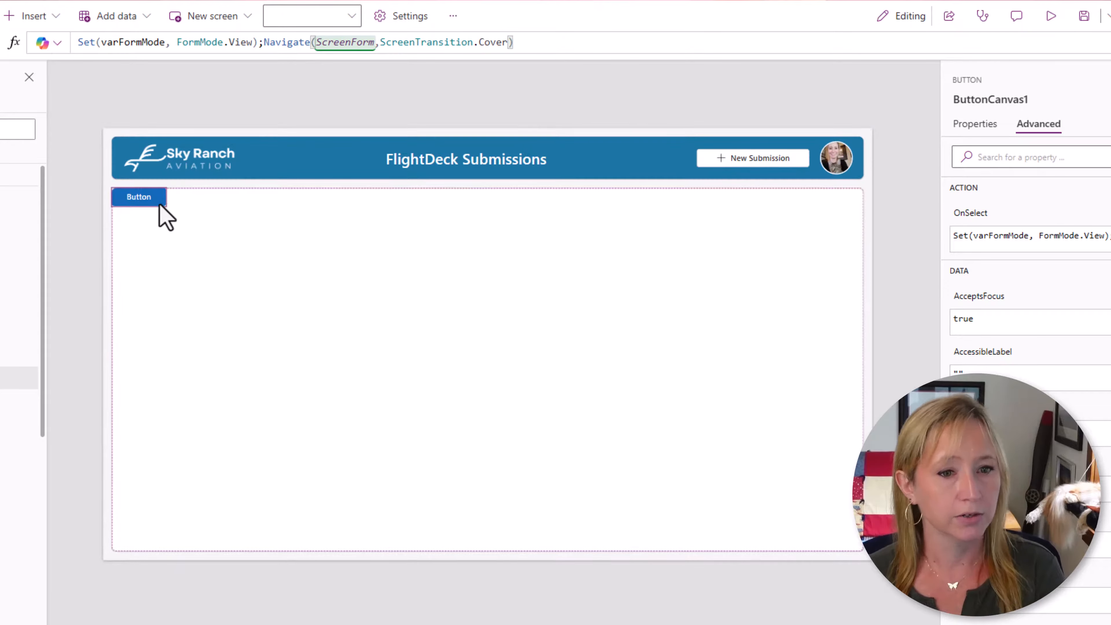
Set the button's text to Admin View and its width to 200
left_click(984, 127)
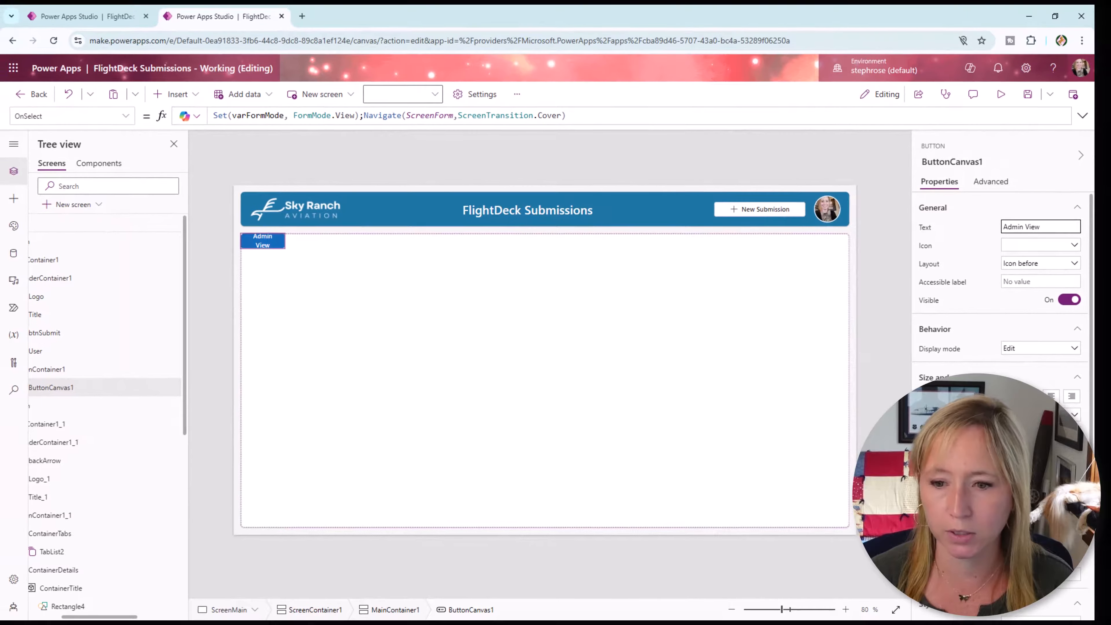
scroll(1056, 602, "down", 5)
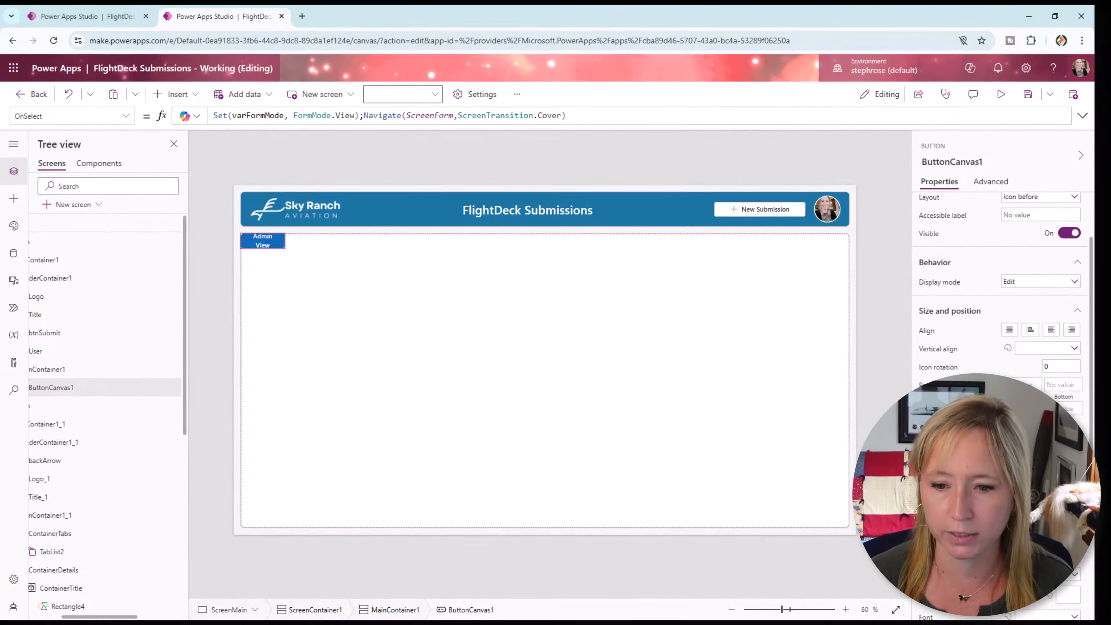
scroll(1001, 307, "down", 2)
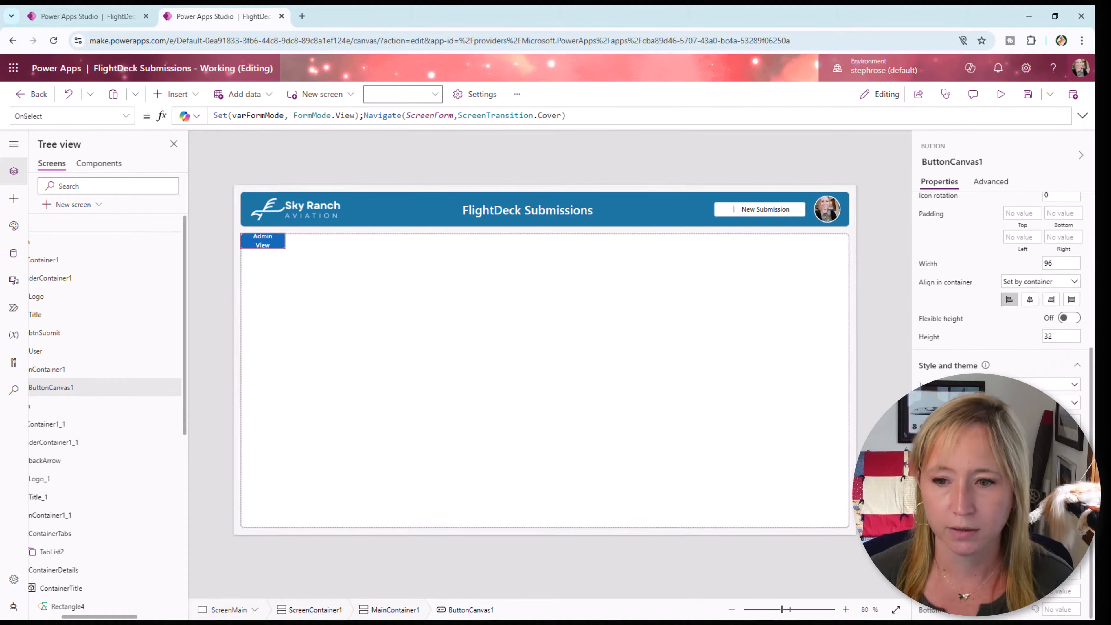
scroll(1050, 306, "up", 3)
double_click(1050, 415)
type("200")
key("Return")
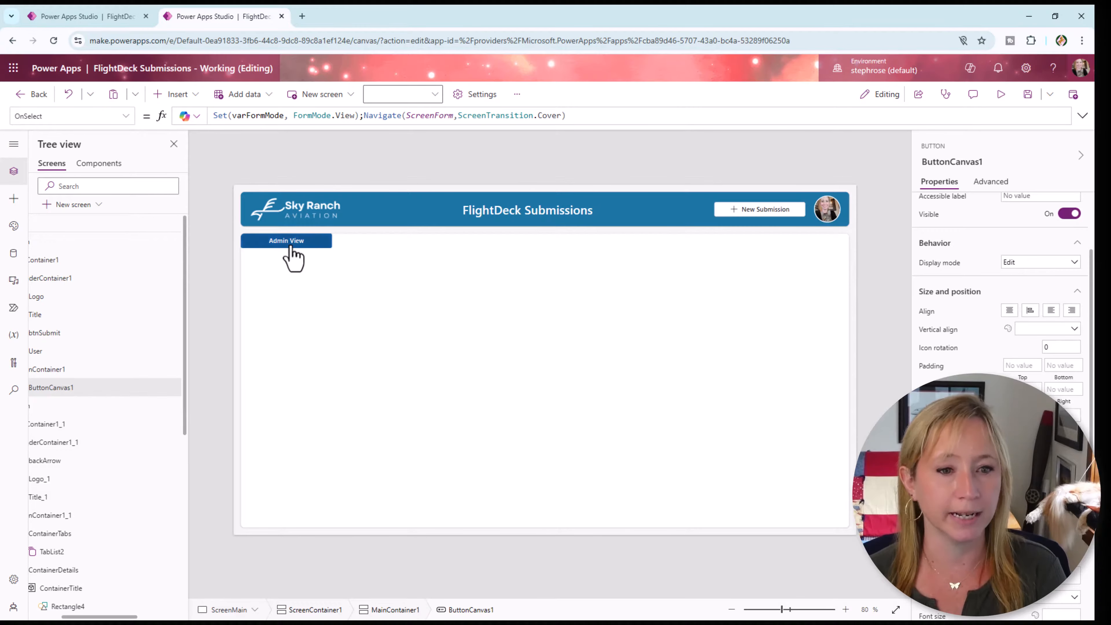
Follow the Admin View button to the form screen and widen its tab list until the Attachments tab fits
left_click(290, 248, "alt")
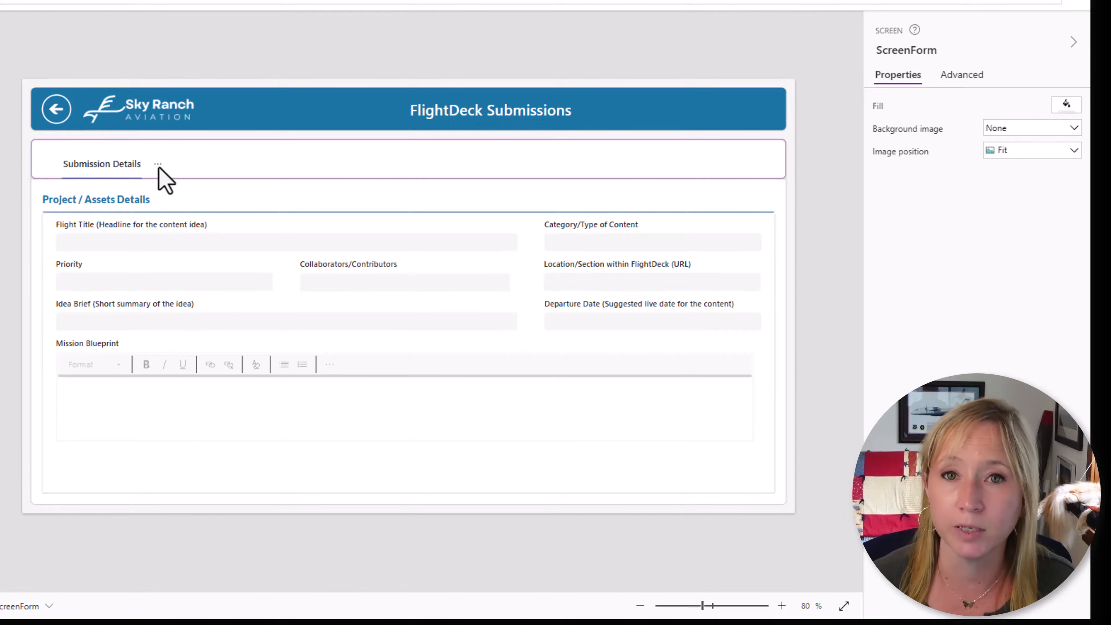
left_click(156, 179)
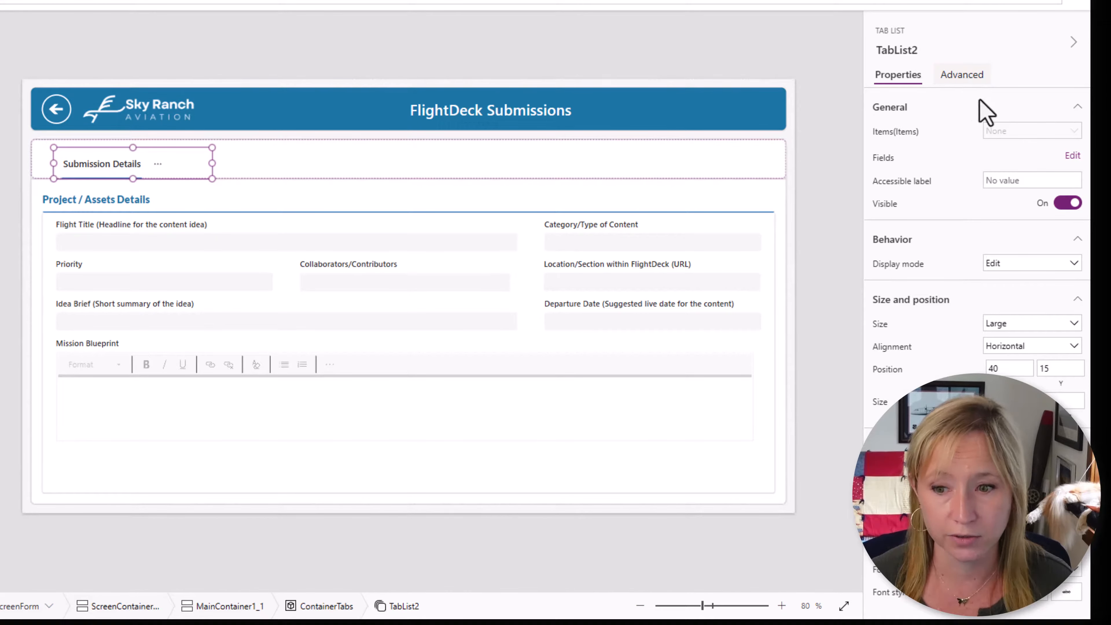
left_click_drag(213, 163, 276, 167)
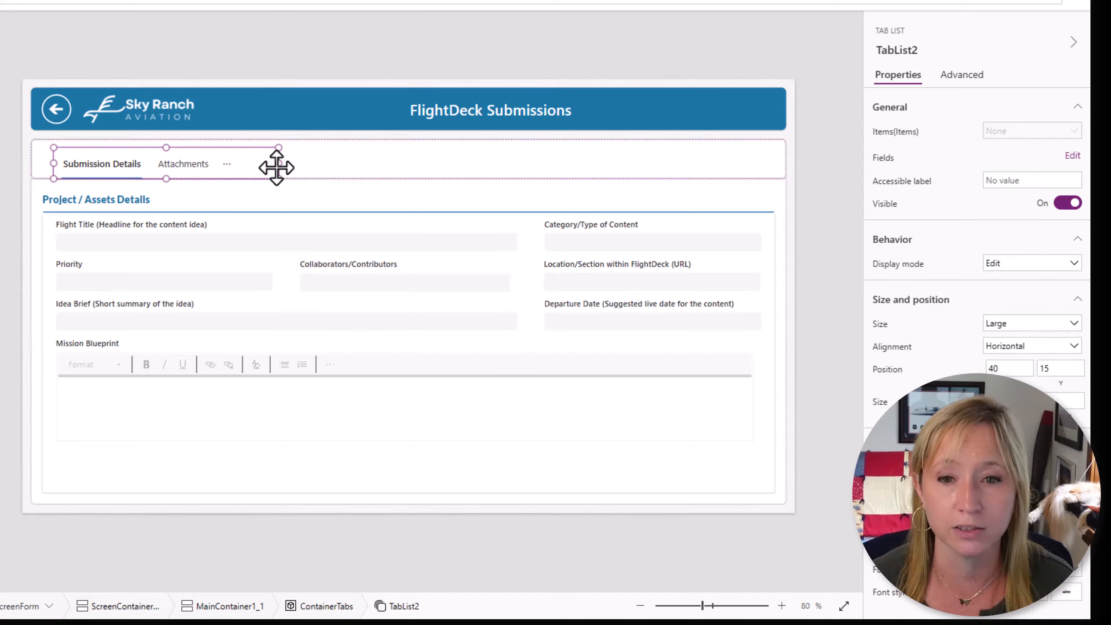
Preview the form, check which tabs the tab list's overflow menu holds, and leave the preview
left_click(1003, 61)
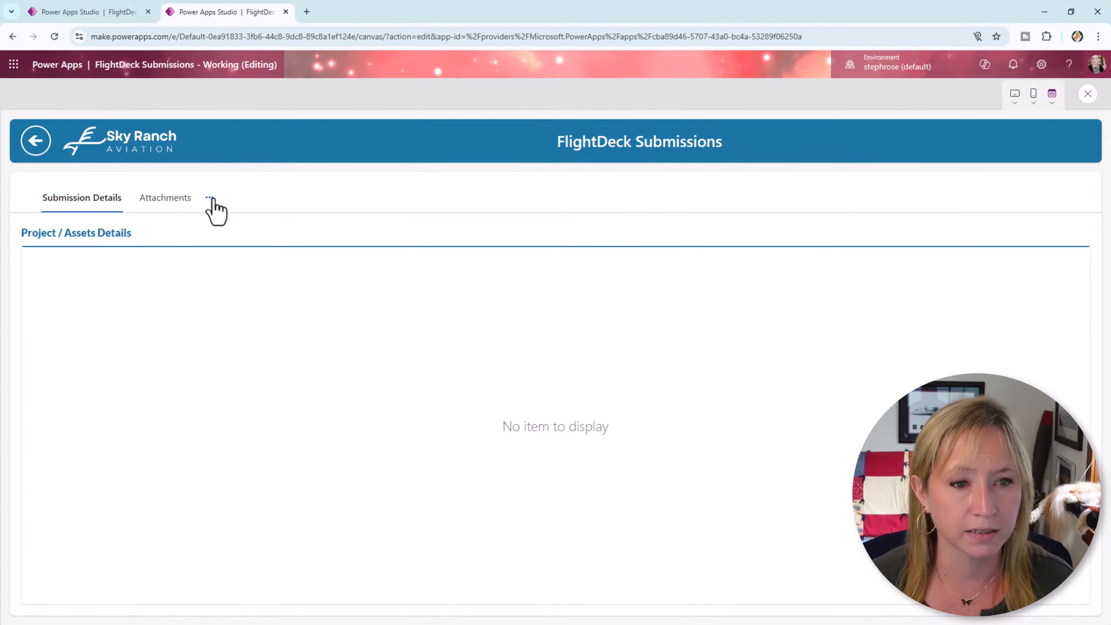
left_click(211, 198)
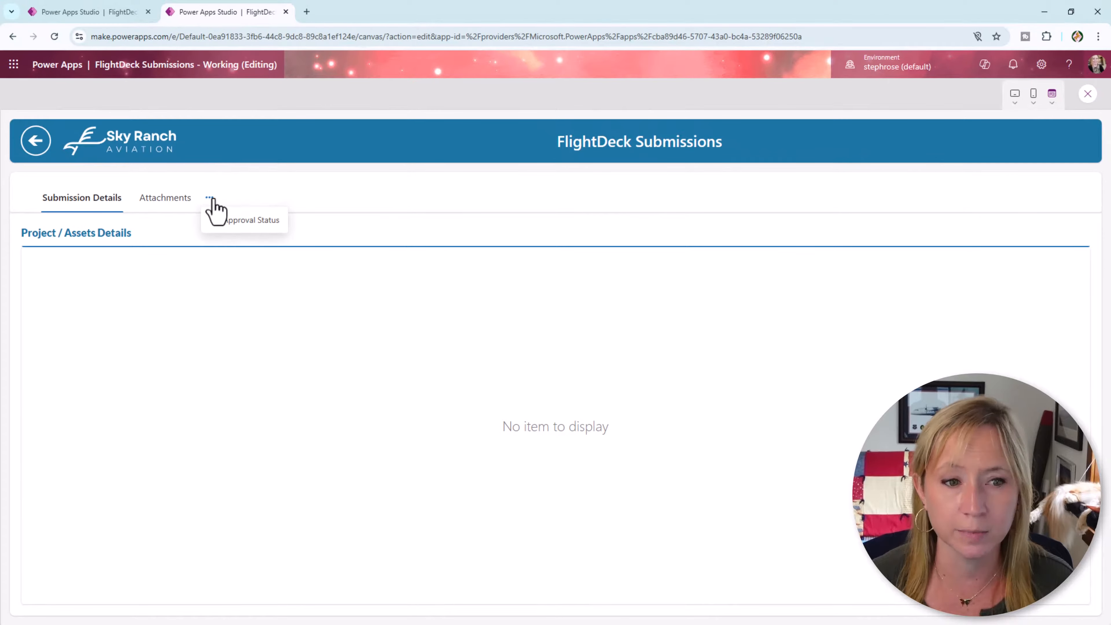
left_click(212, 198)
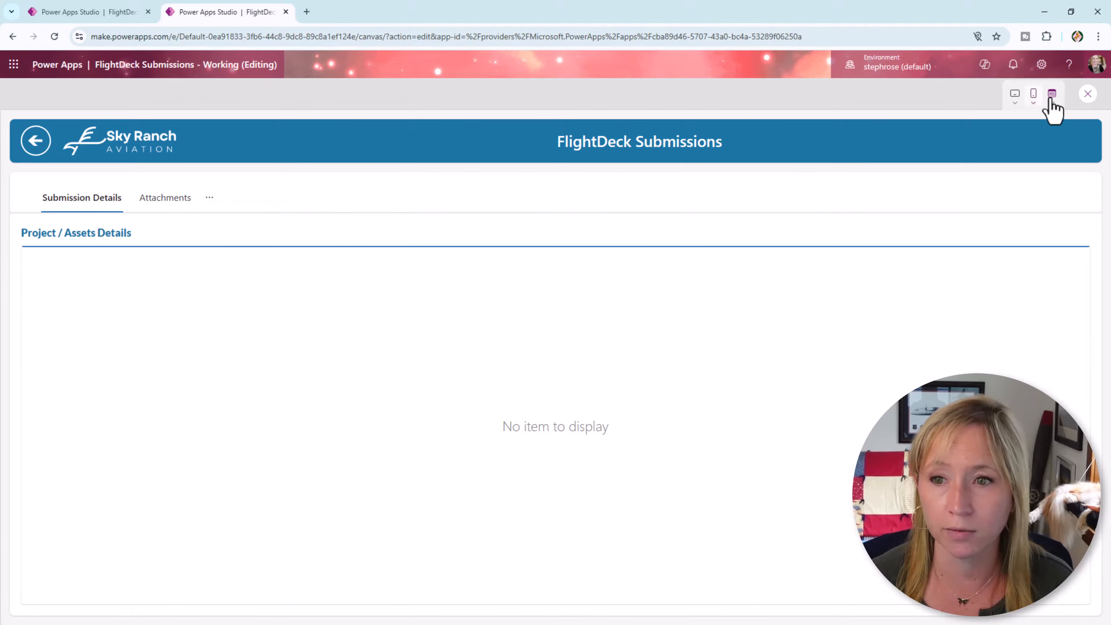
left_click(1087, 94)
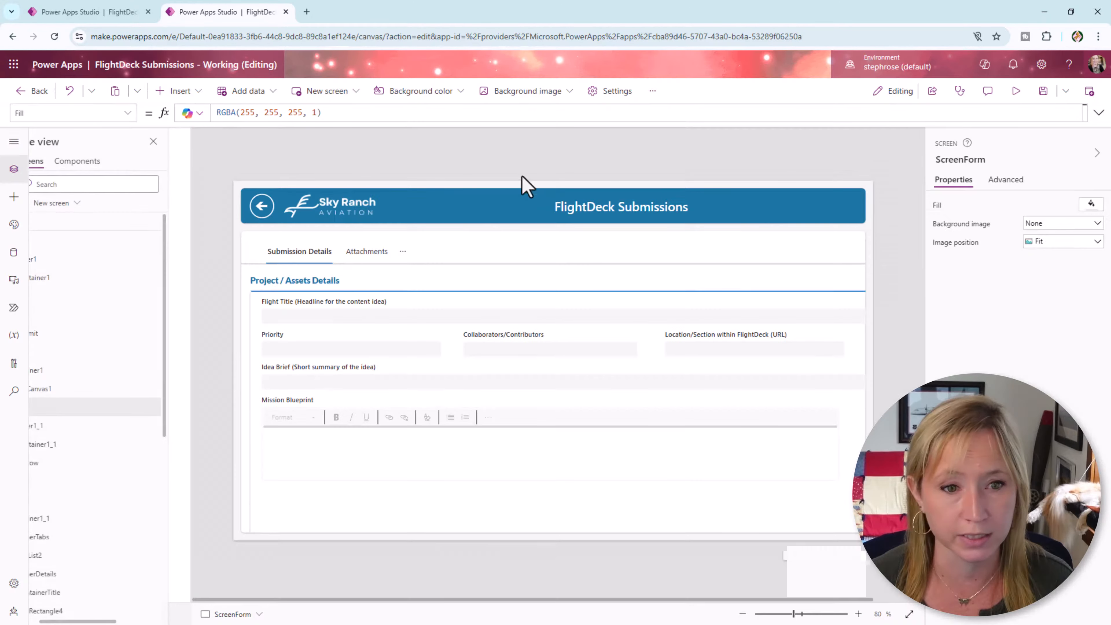
Narrow the tab list until only Submission Details fits, and check its overflow menu in the preview
left_click(367, 254)
left_click_drag(441, 252, 389, 252)
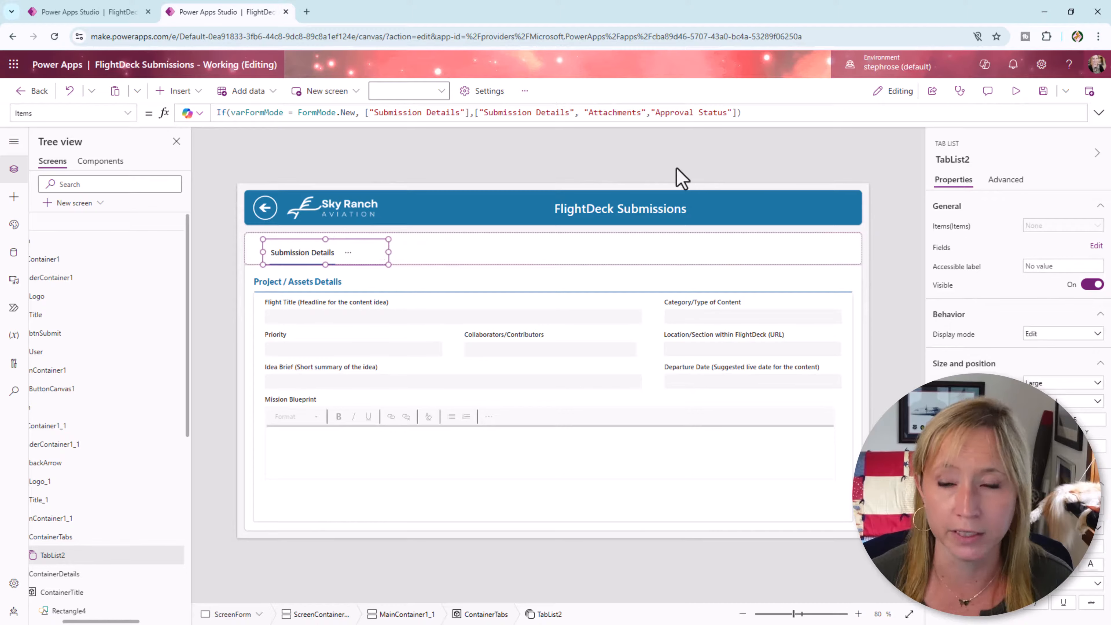
left_click(1016, 92)
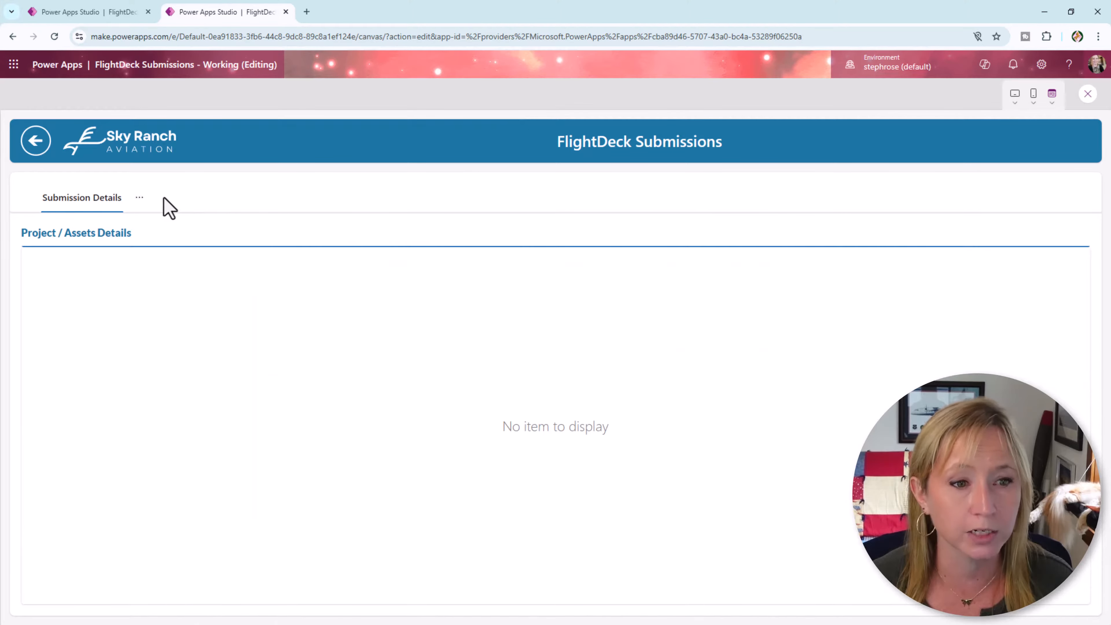
left_click(140, 200)
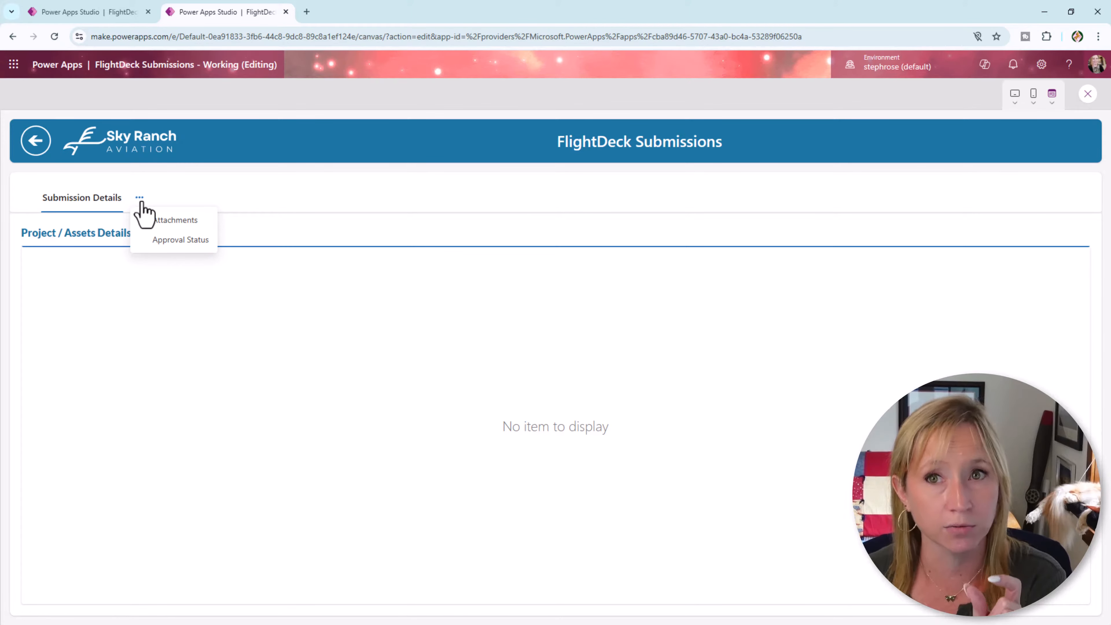
key("Escape")
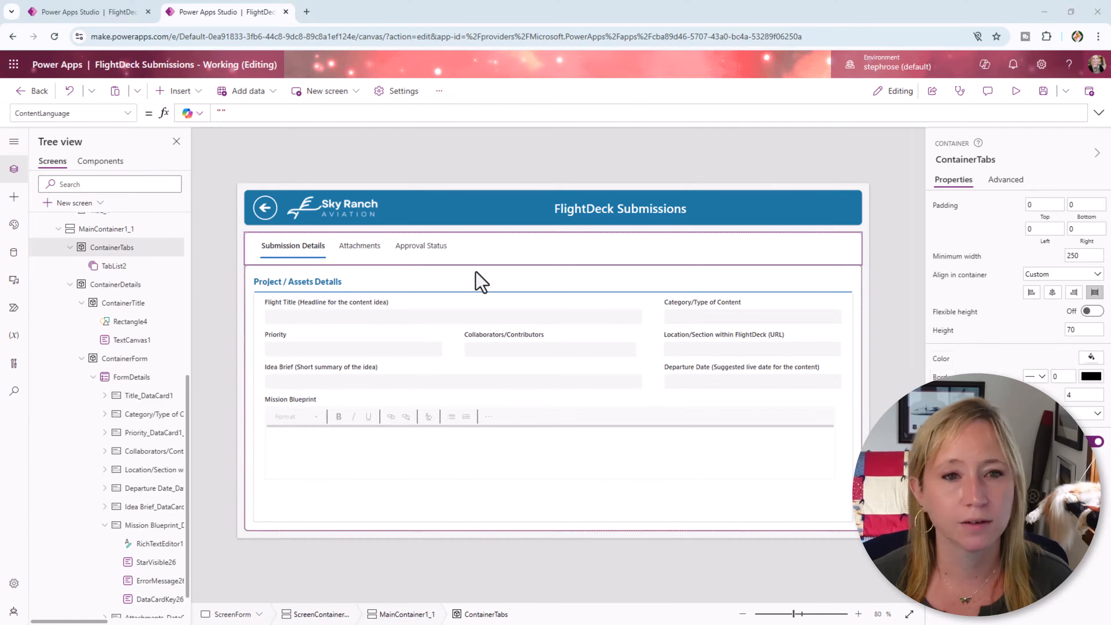
Test the form's tab list by choosing Attachments and returning to Submission Details
left_click(364, 256)
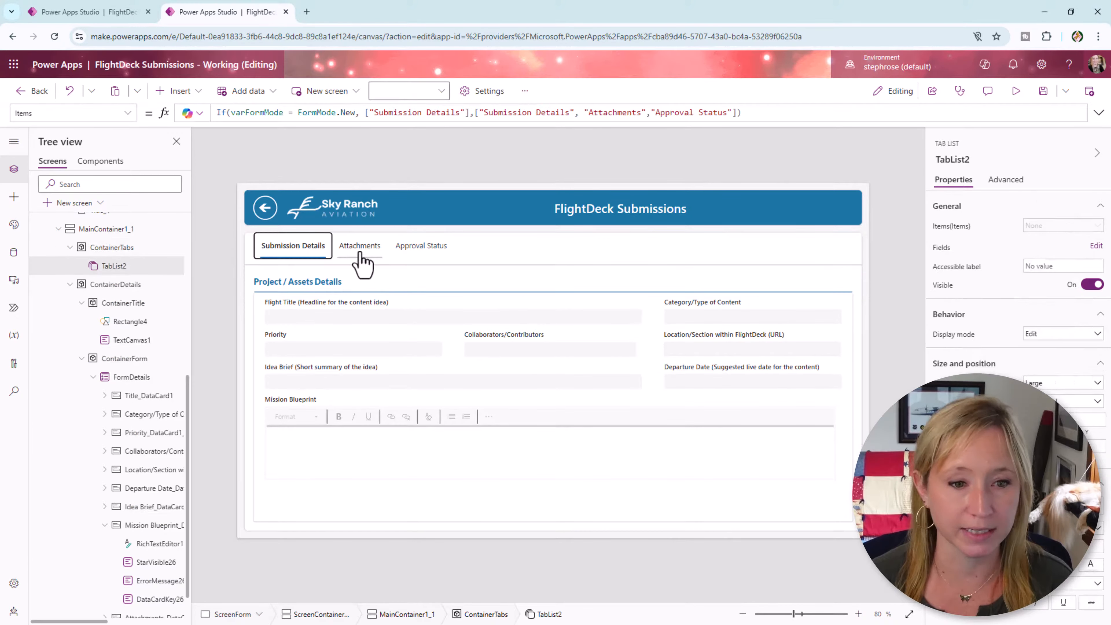
left_click(365, 256)
left_click(306, 248)
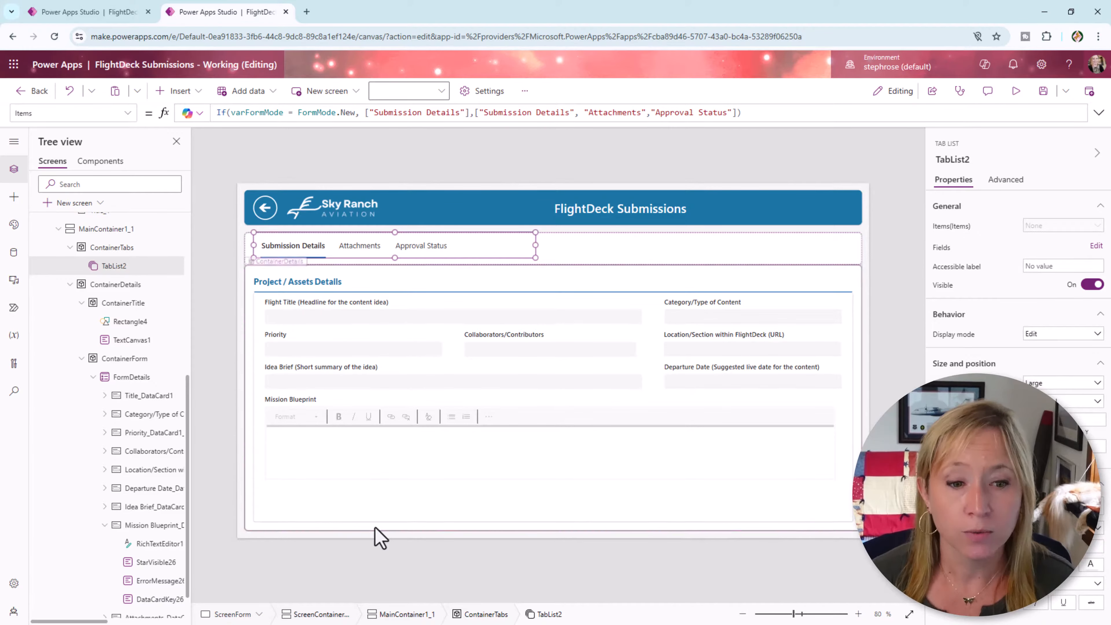
Collapse the FormDetails node and examine how ContainerDetails nests its title and form containers
left_click(93, 377)
left_click(114, 493)
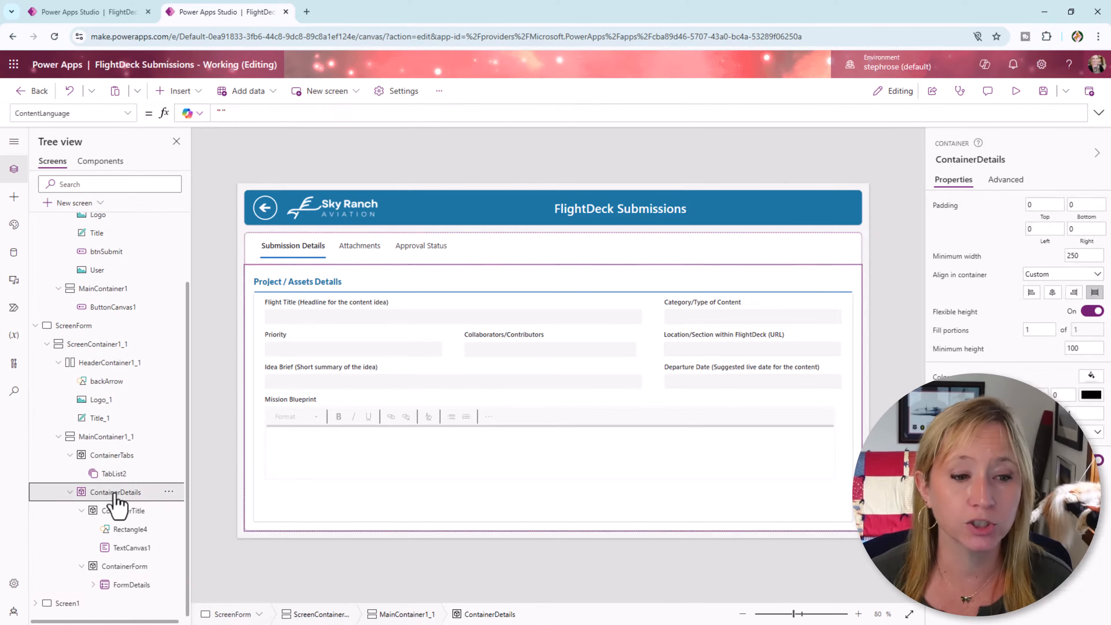
left_click(134, 567)
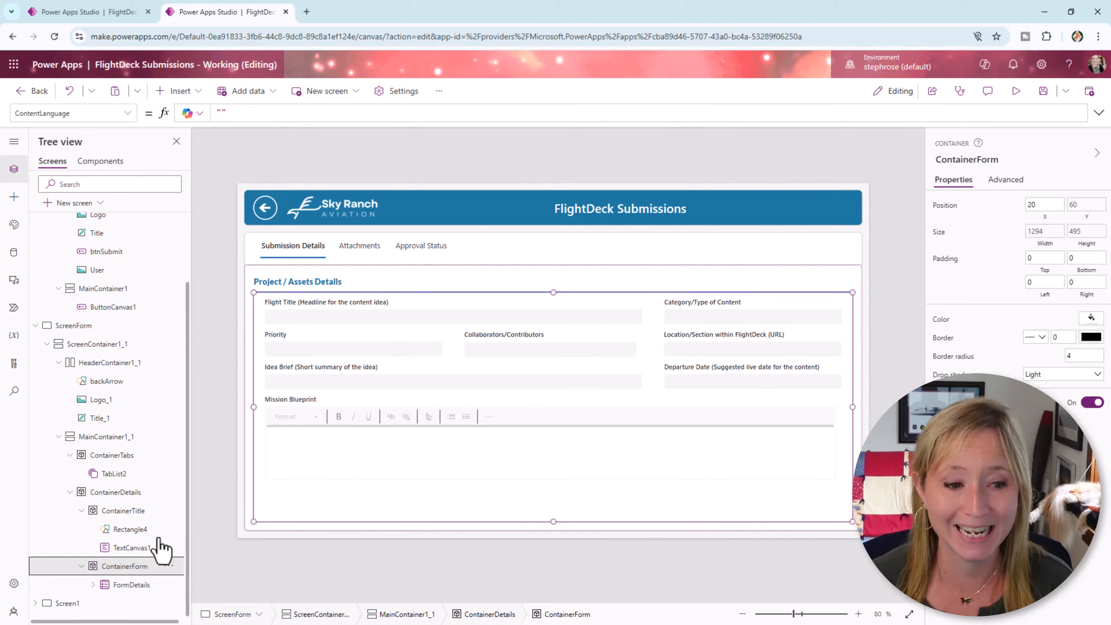
left_click(125, 511)
left_click(127, 498)
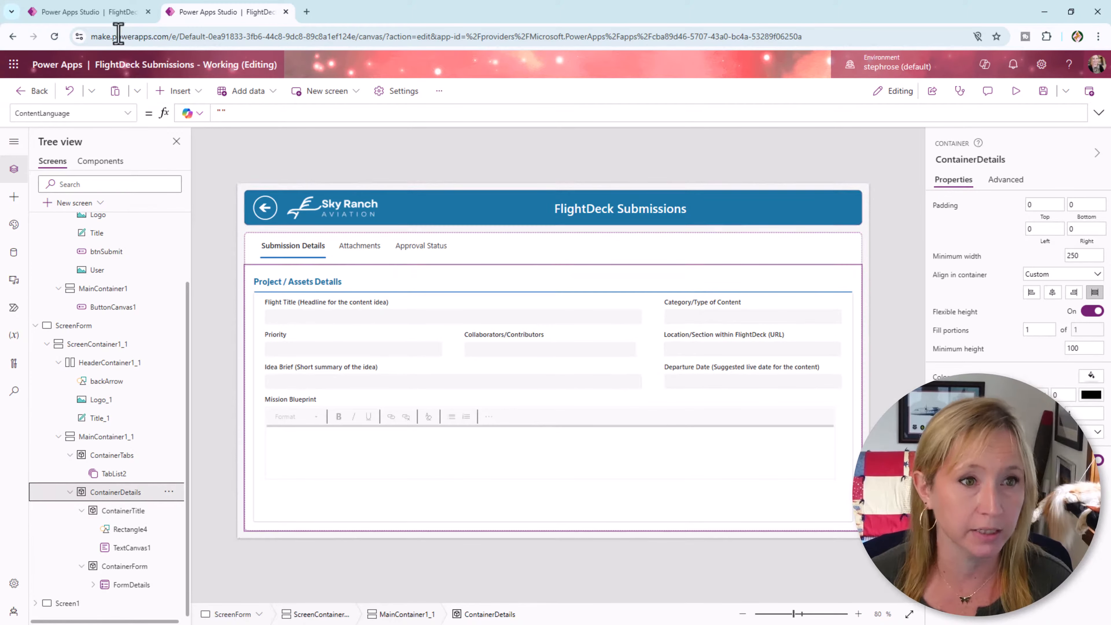
Switch to the finished FlightDeck Submissions app and examine its Details, Attachments and Approvals containers and the Attachments tab content
left_click(111, 15)
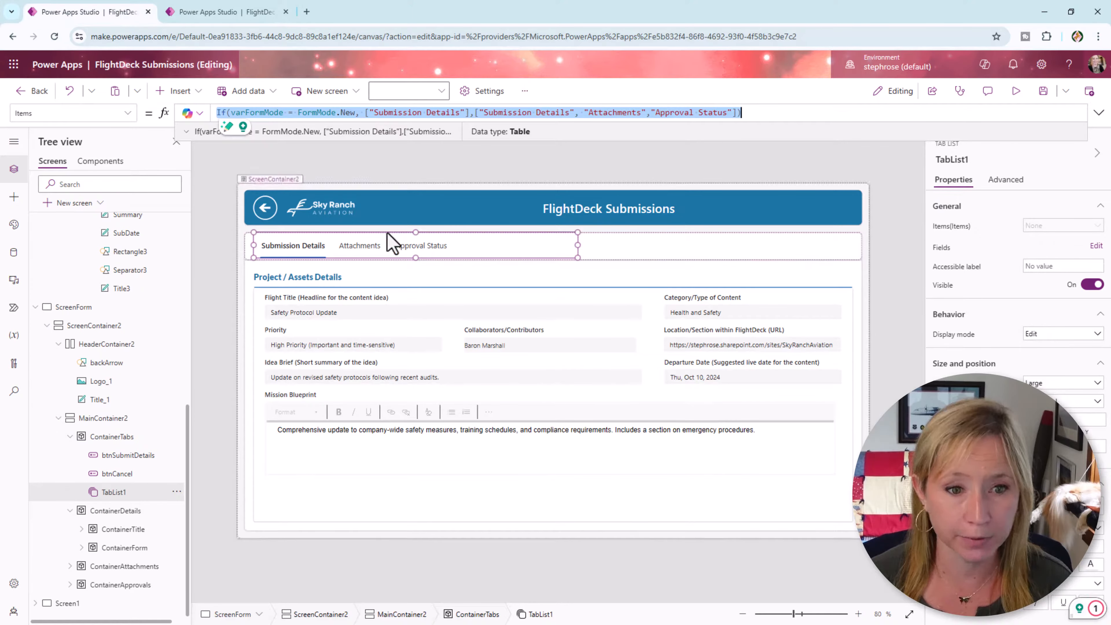
left_click(362, 243)
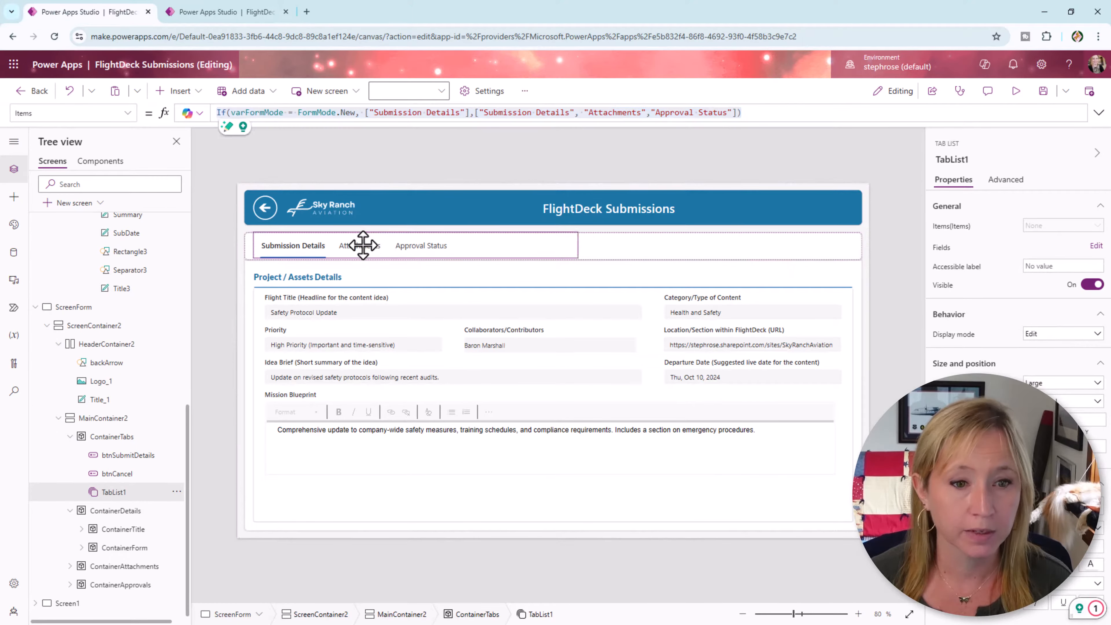
left_click(121, 514)
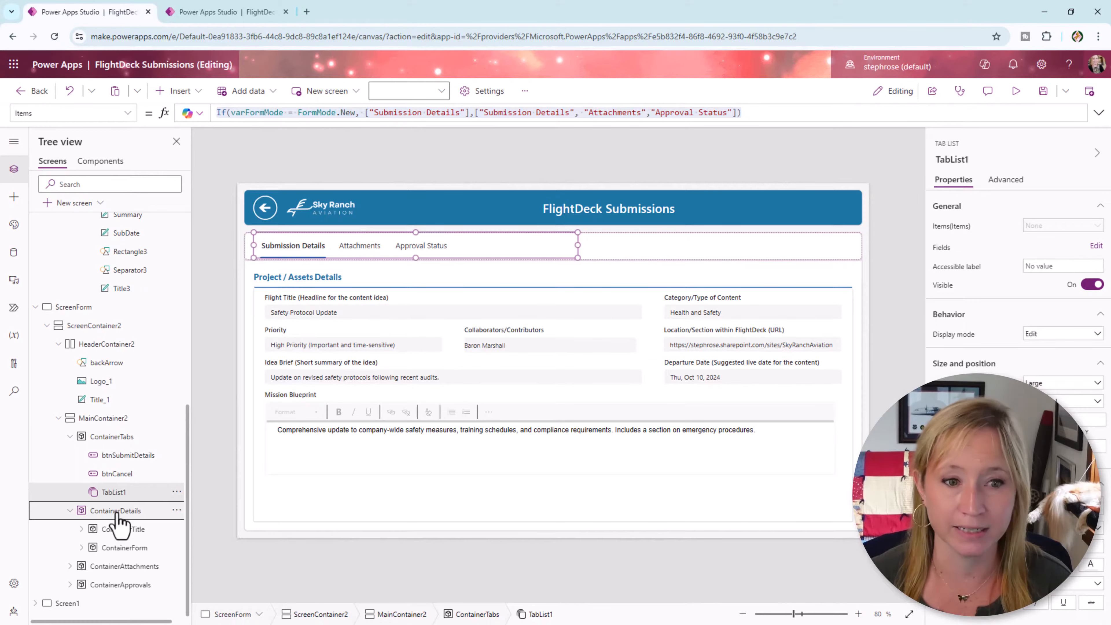
left_click(122, 567)
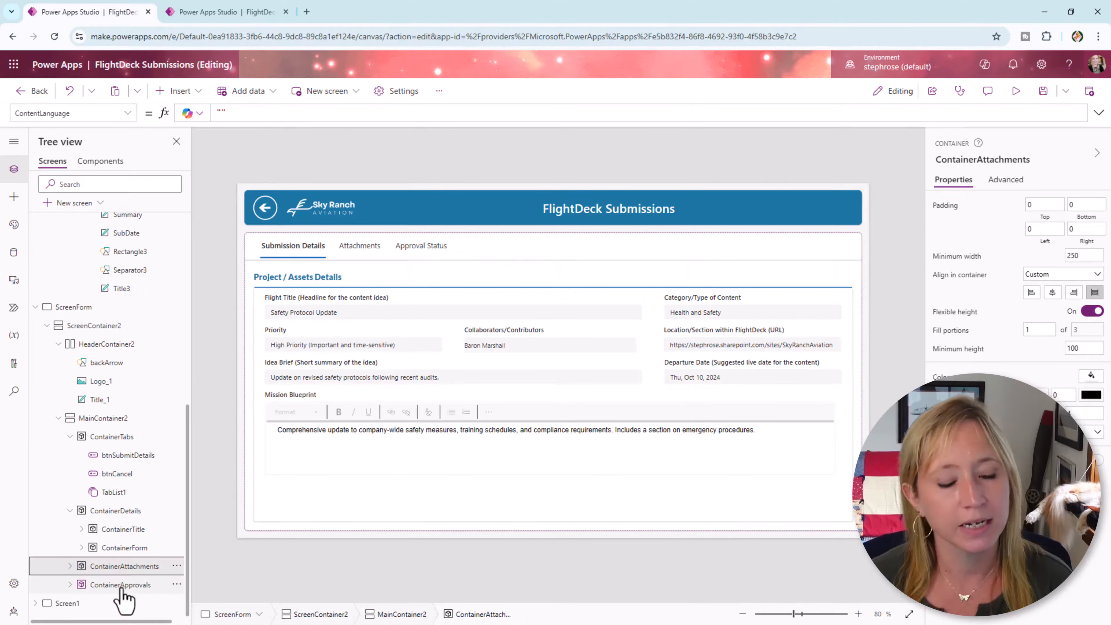
left_click(122, 586)
left_click(360, 247)
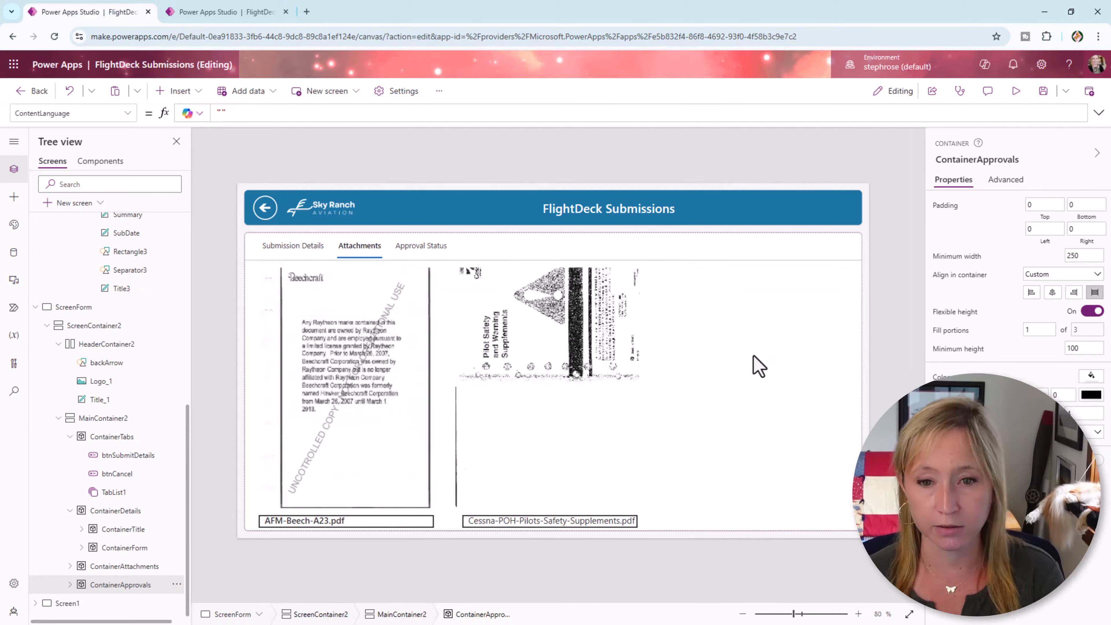
Examine the Visible formulas of the attachments and approvals containers while switching between the form's tabs
left_click(124, 567)
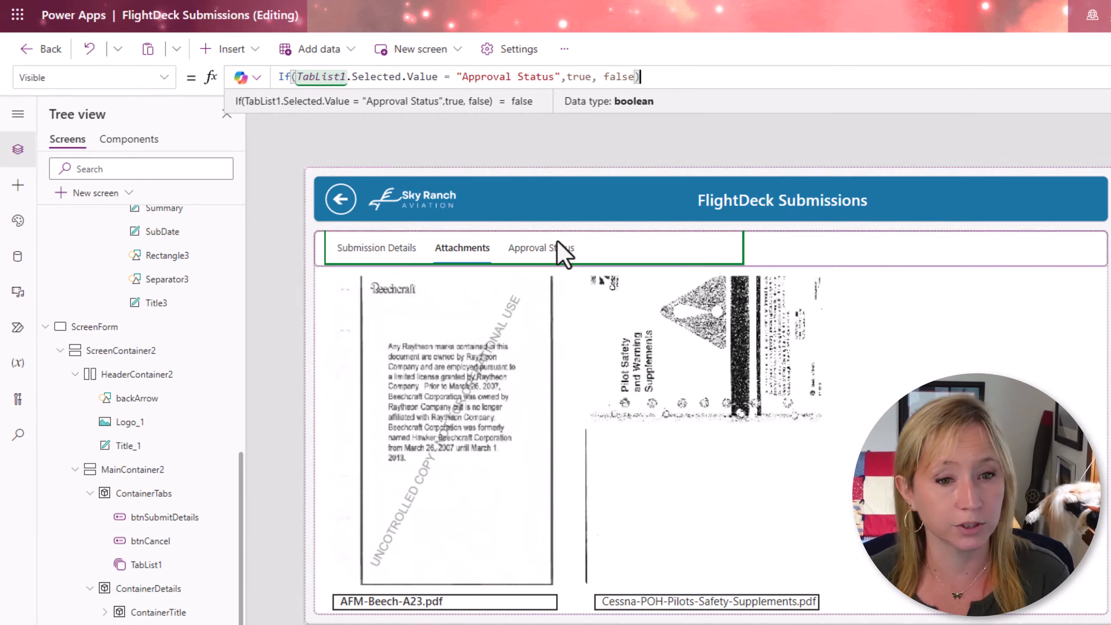
left_click(547, 253)
left_click(379, 261)
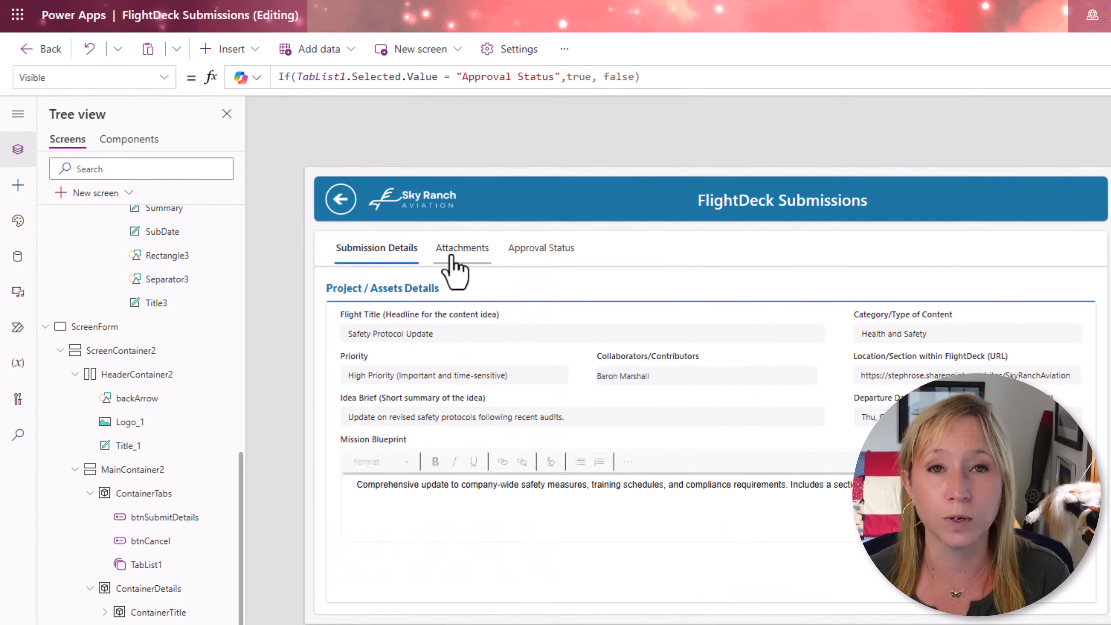
left_click(455, 261)
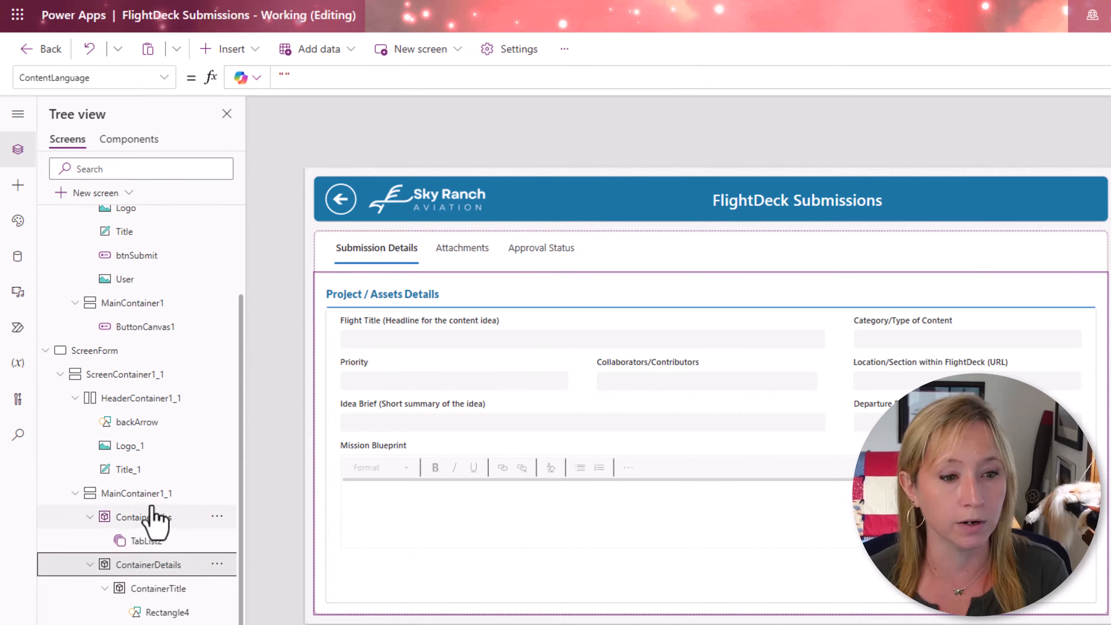
In the Working app, insert a plain container into MainContainer1_1 and rename it ContainerAttachments
left_click(150, 501)
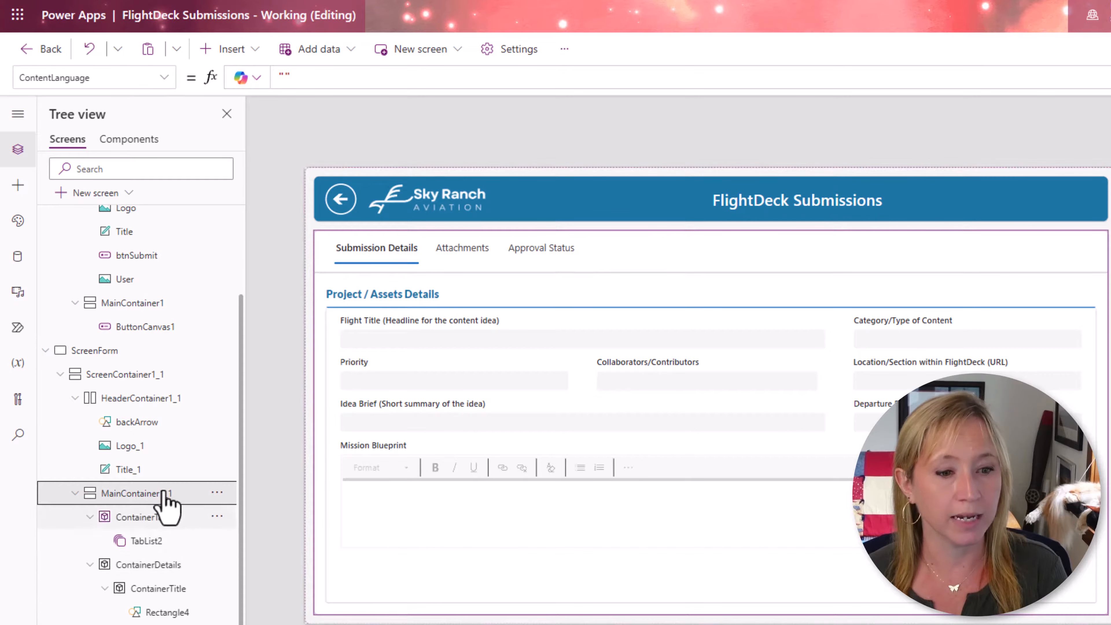
left_click(242, 51)
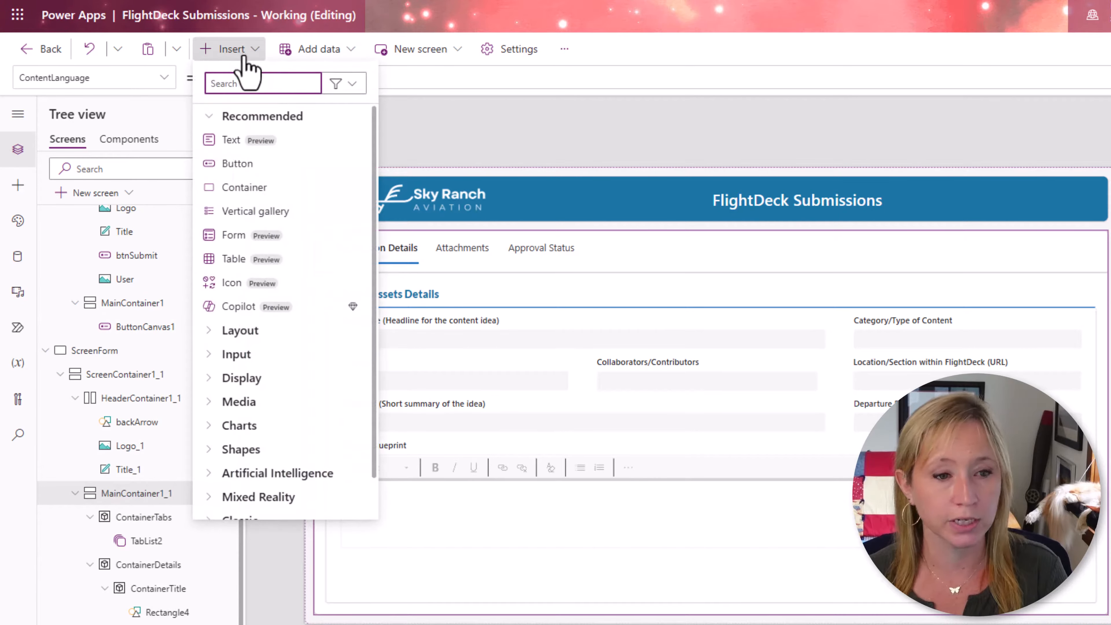
type("con")
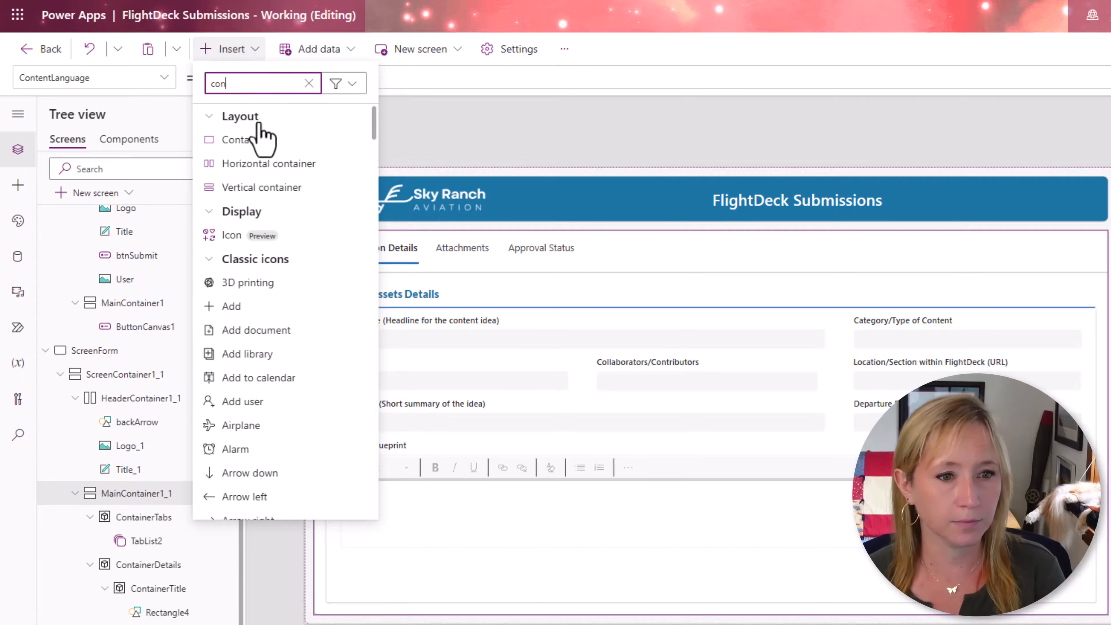
left_click(260, 140)
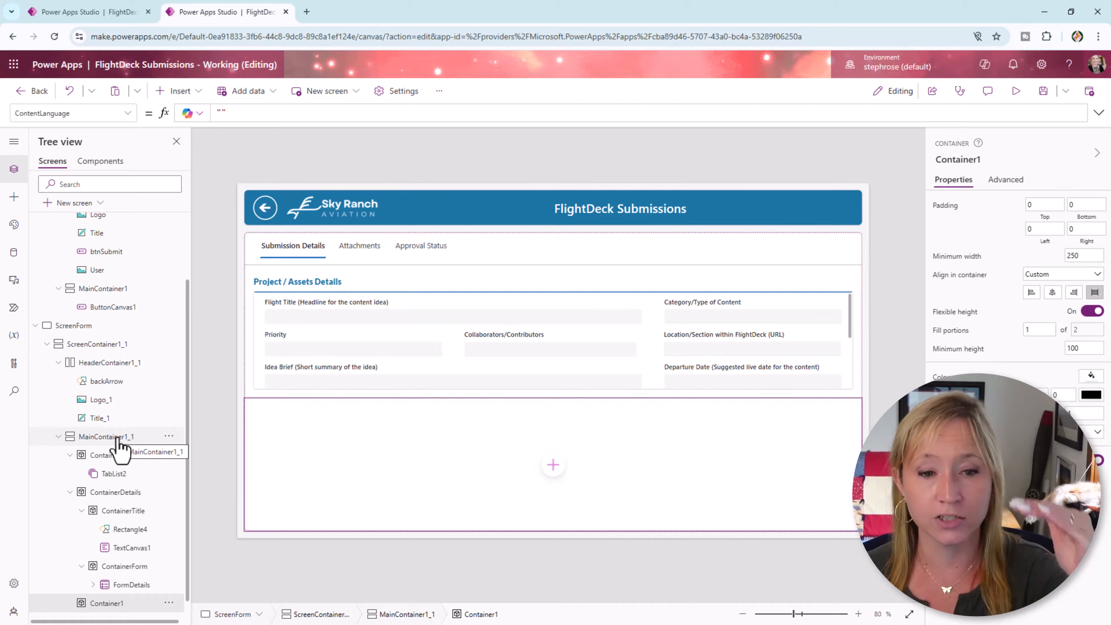
double_click(134, 604)
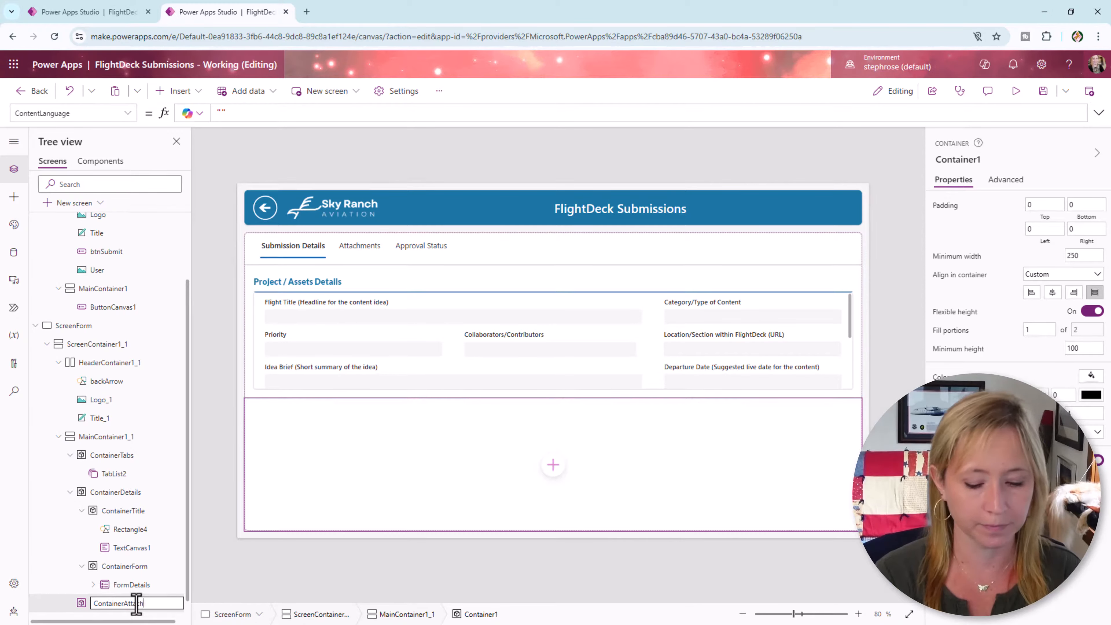
type("s")
key("Return")
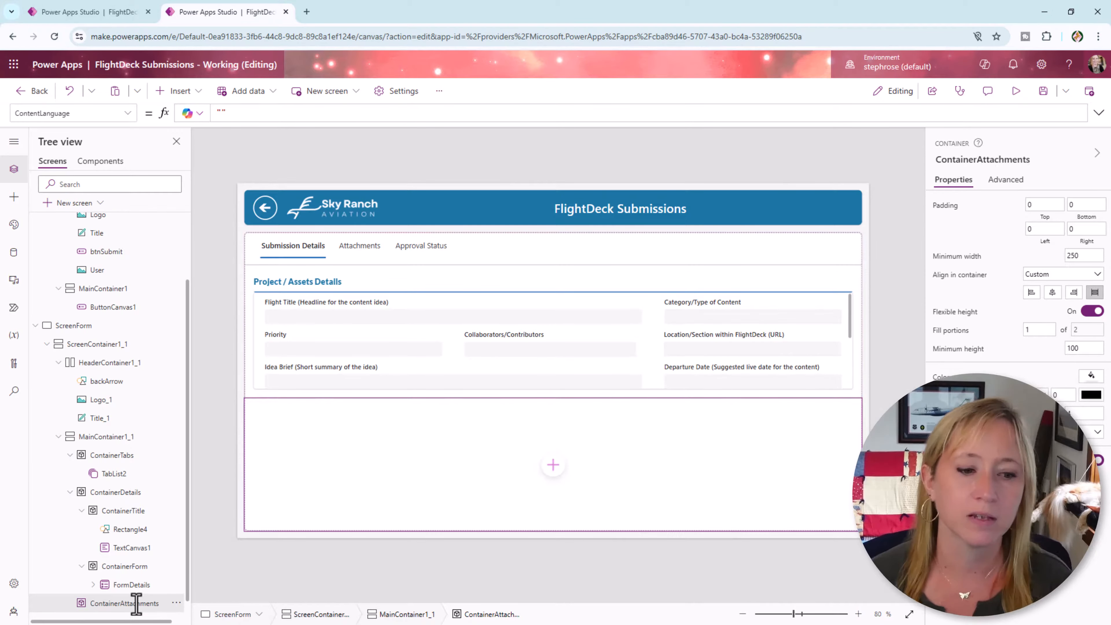
Set the Visible property of ContainerAttachments to If(TabList2.Selected.Value = "Attachments",true, false)
left_click(944, 460)
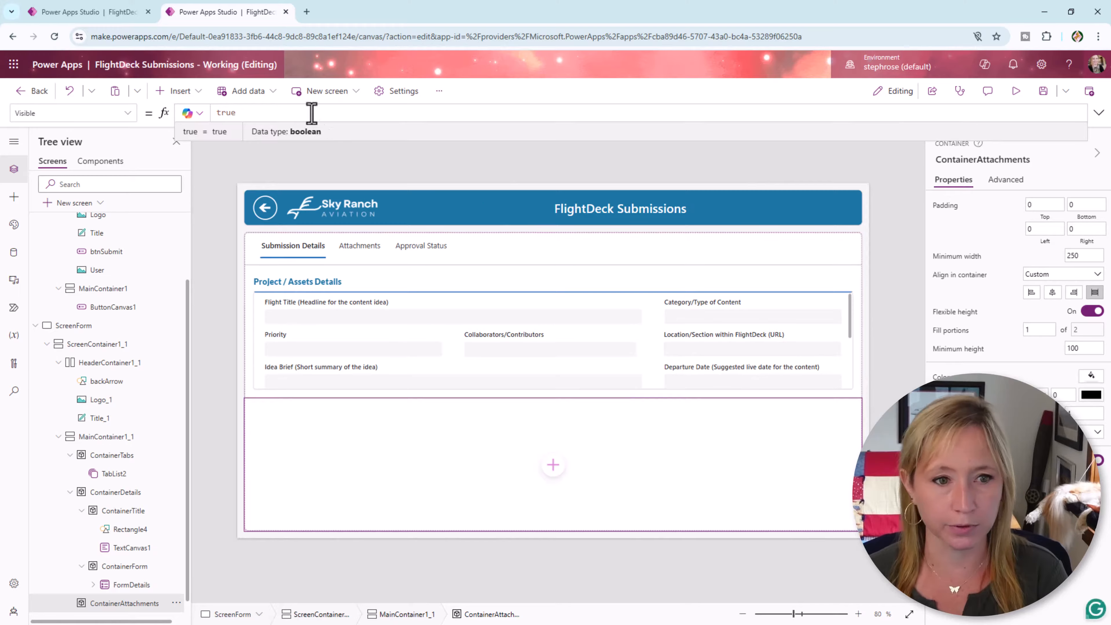
double_click(233, 110)
type("If(")
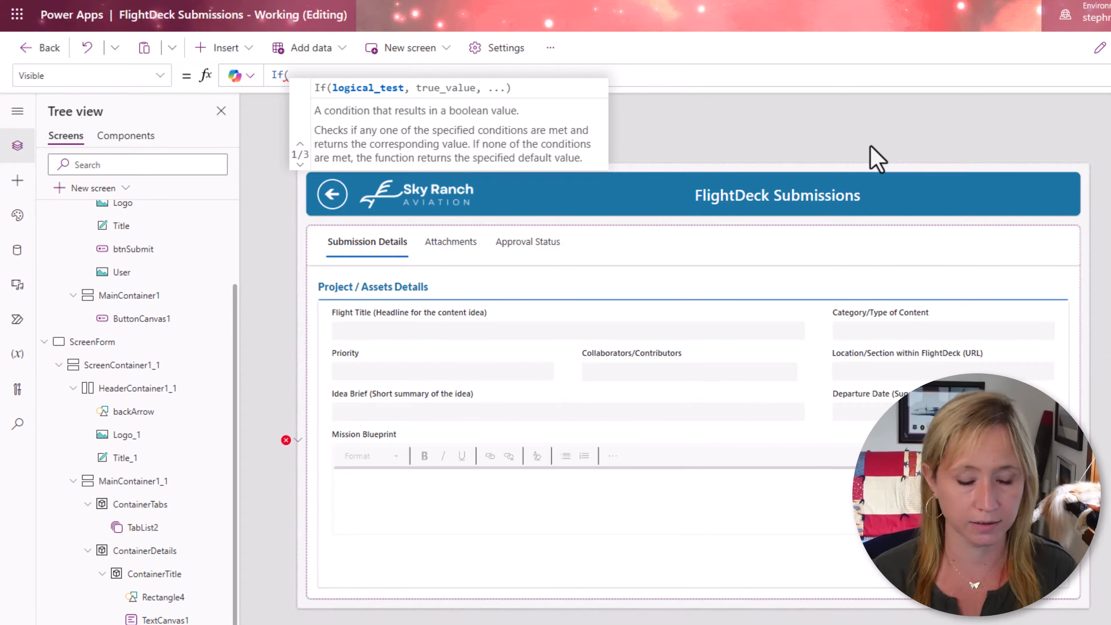
type("tab")
key("Down")
key("Tab")
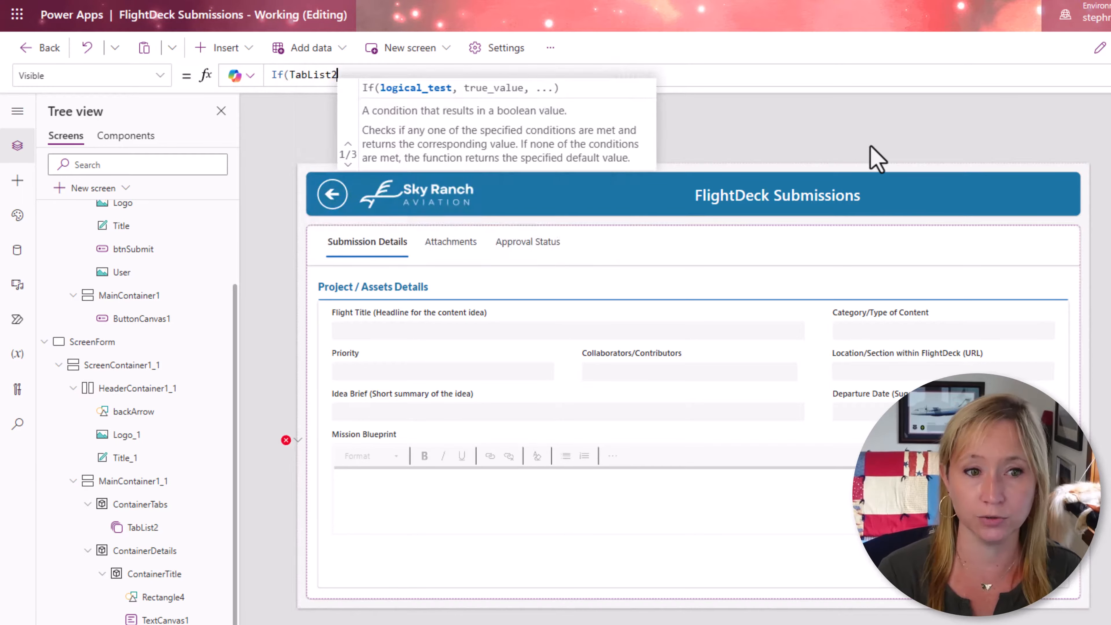
type(".")
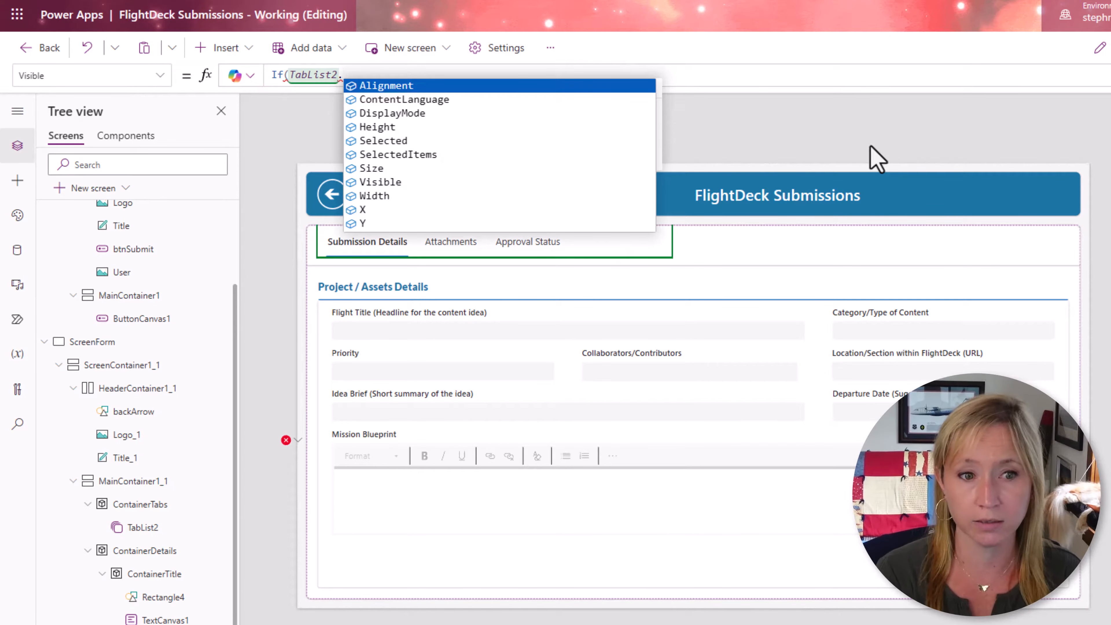
key("Down")
key("Down")
key("Down")
key("Down")
key("Tab")
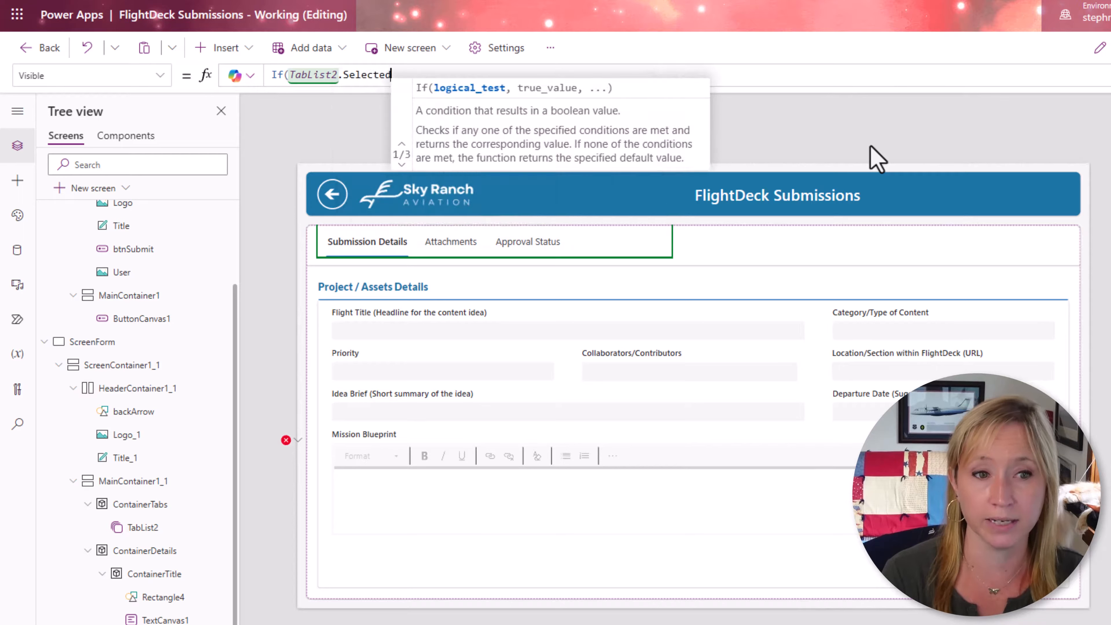
type(".")
key("Tab")
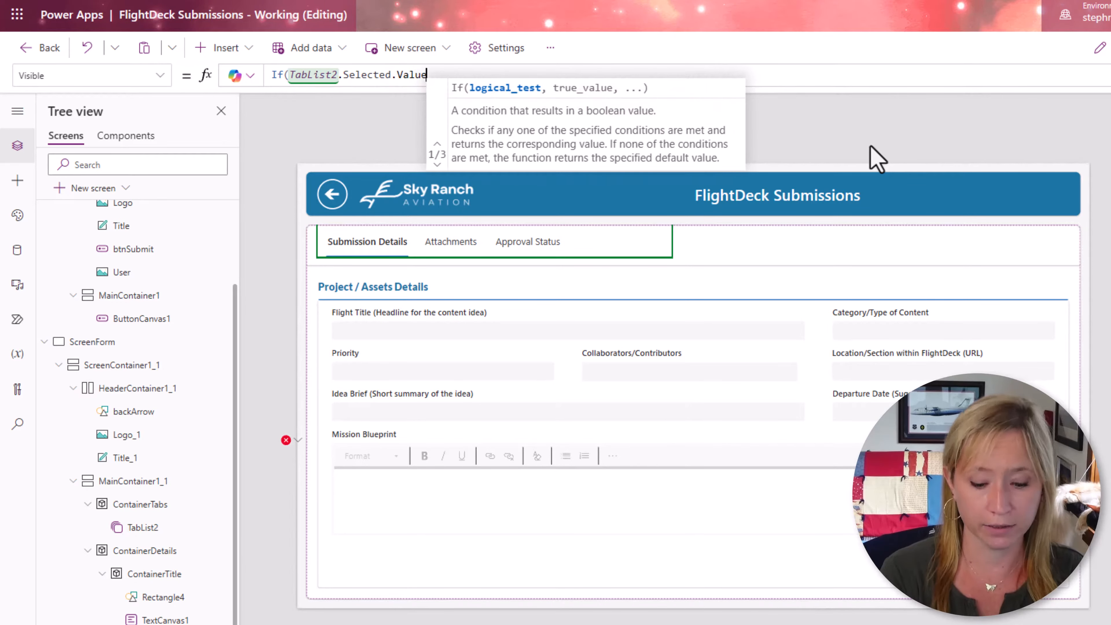
type("=")
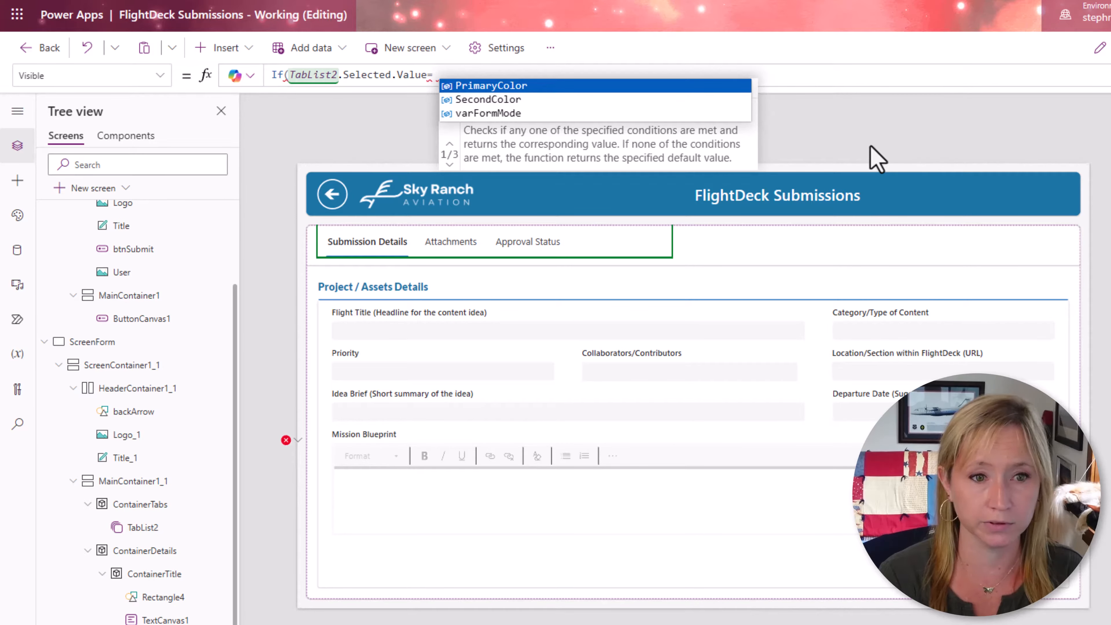
key("BackSpace")
type("= \"")
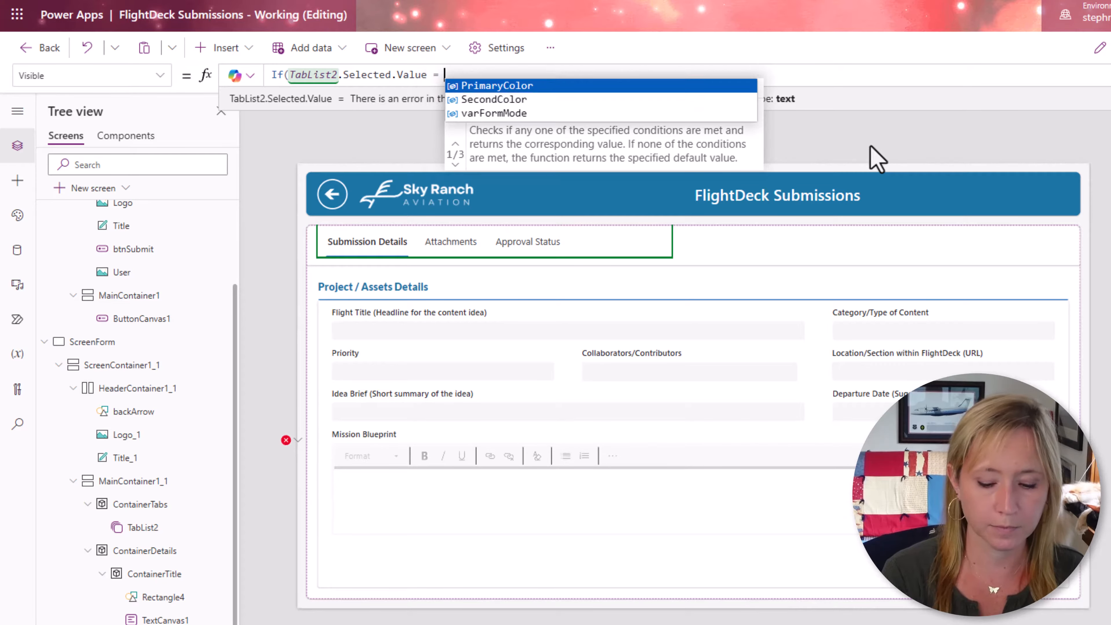
type("A")
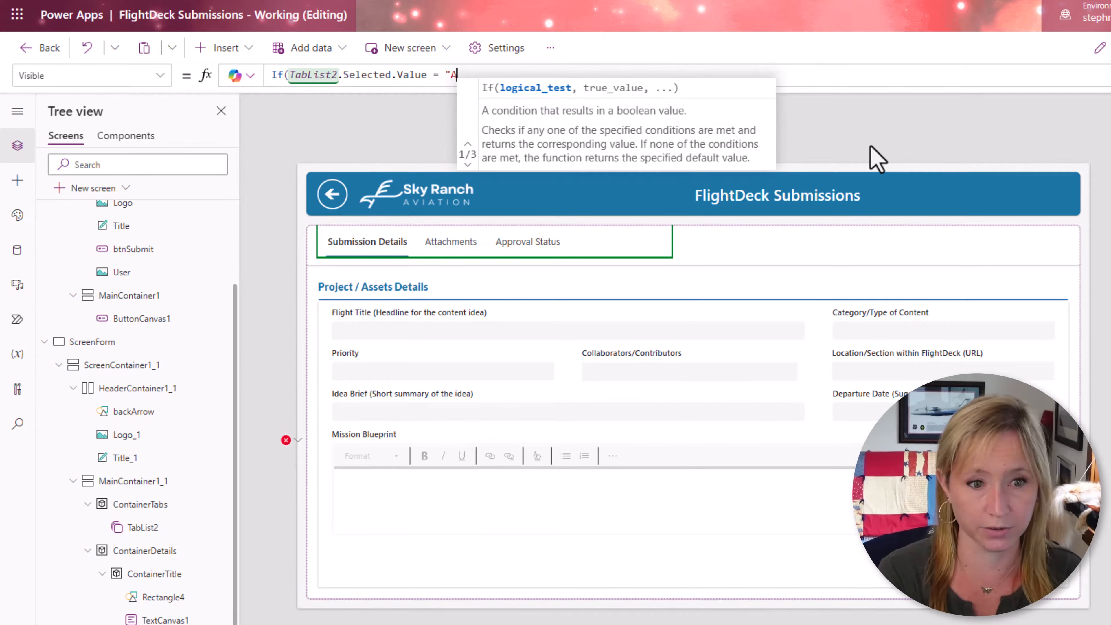
type("ttachments\"")
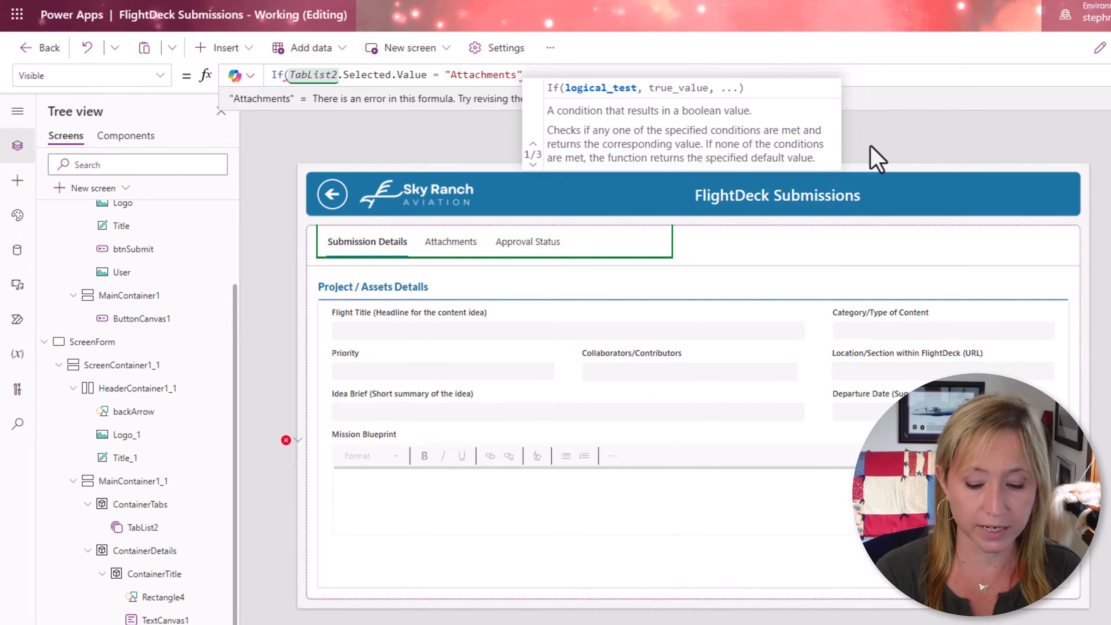
type(",true, ")
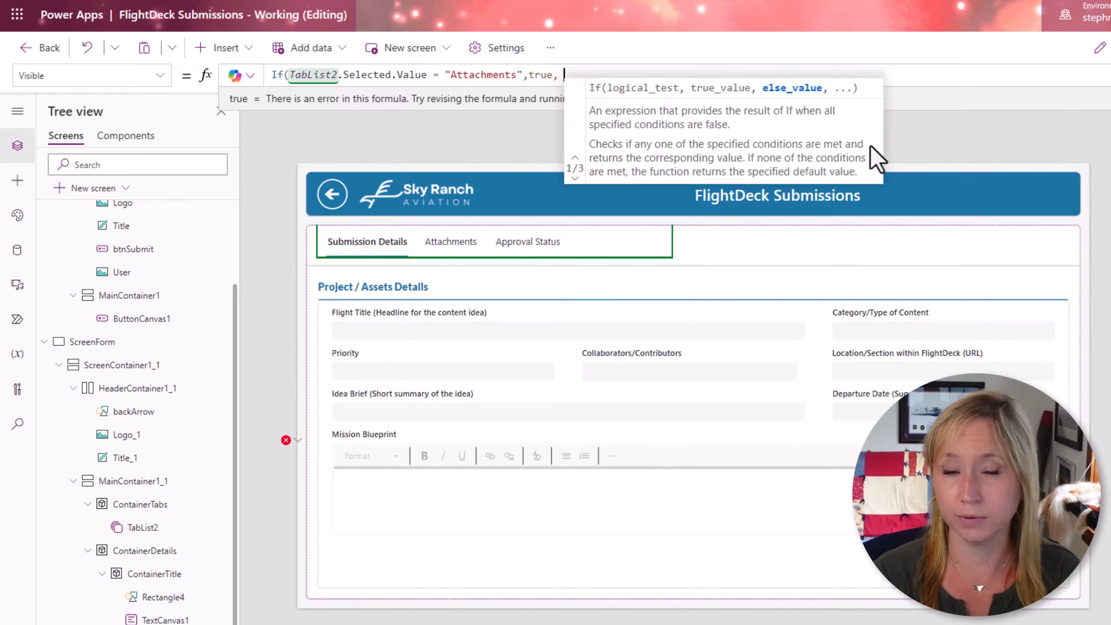
type("false)")
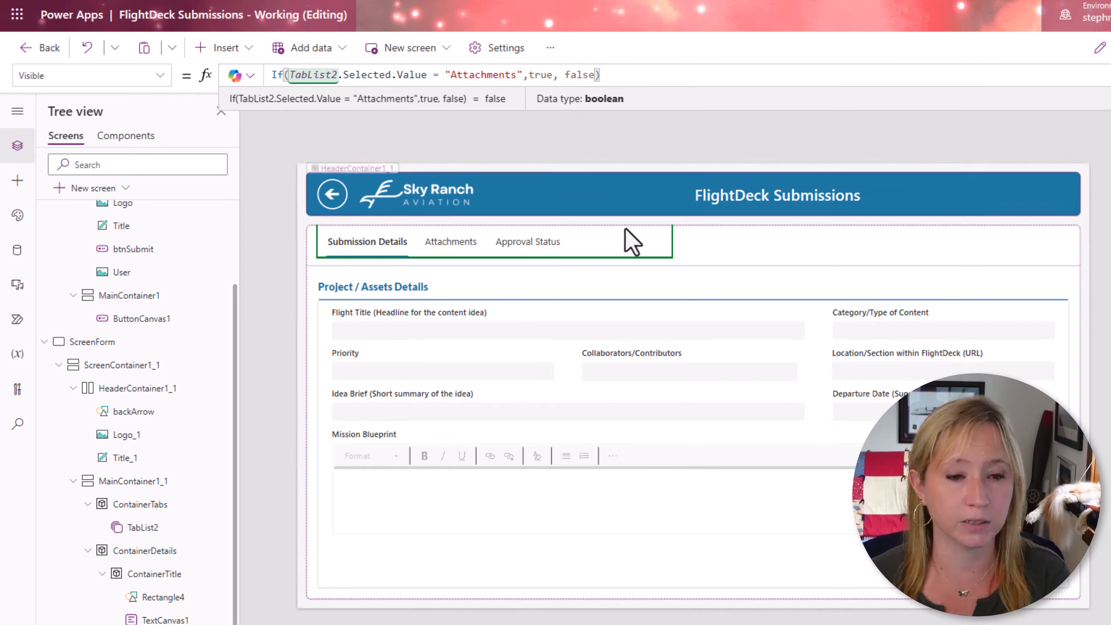
Switch the form between the Attachments and Submission Details tabs to check when the attachments container shows
left_click(449, 256)
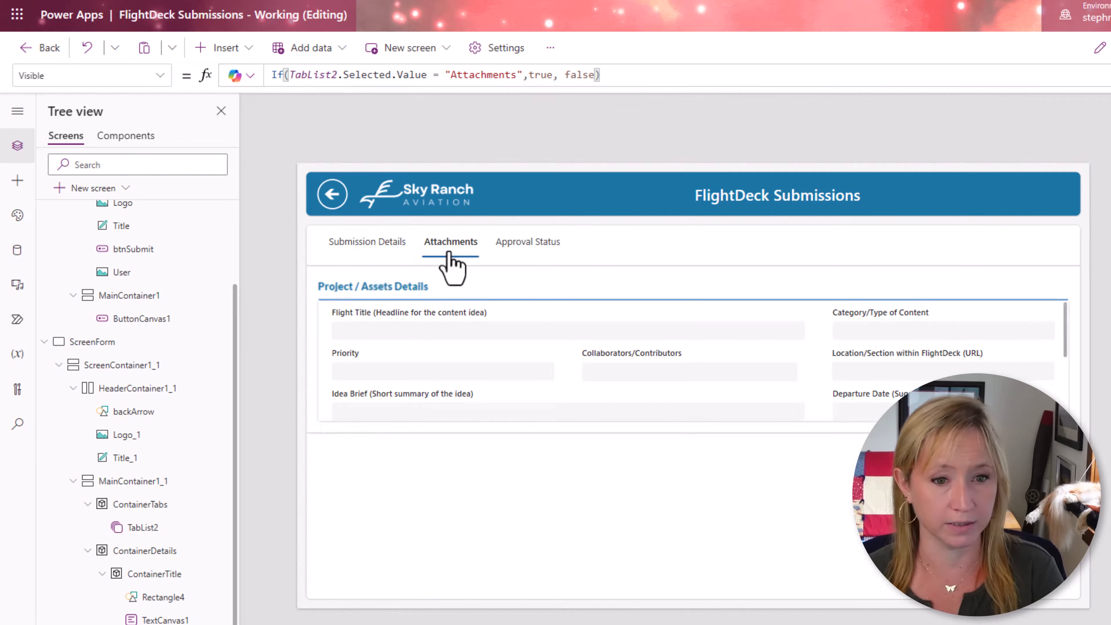
left_click(371, 248)
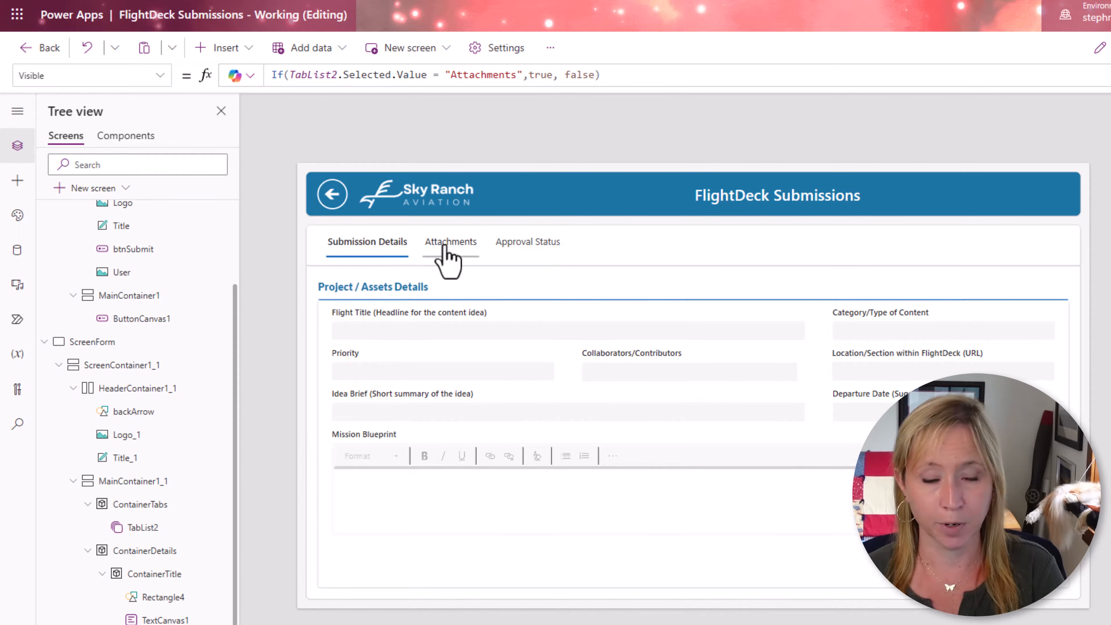
left_click(444, 248)
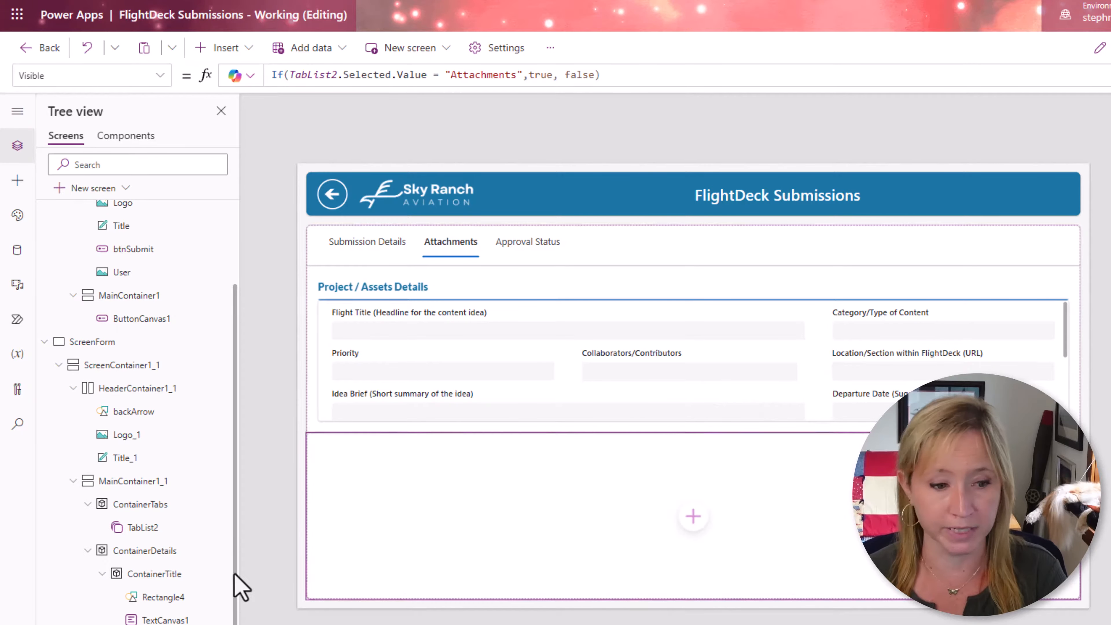
Copy the whole Visible formula of ContainerAttachments
left_click(693, 376)
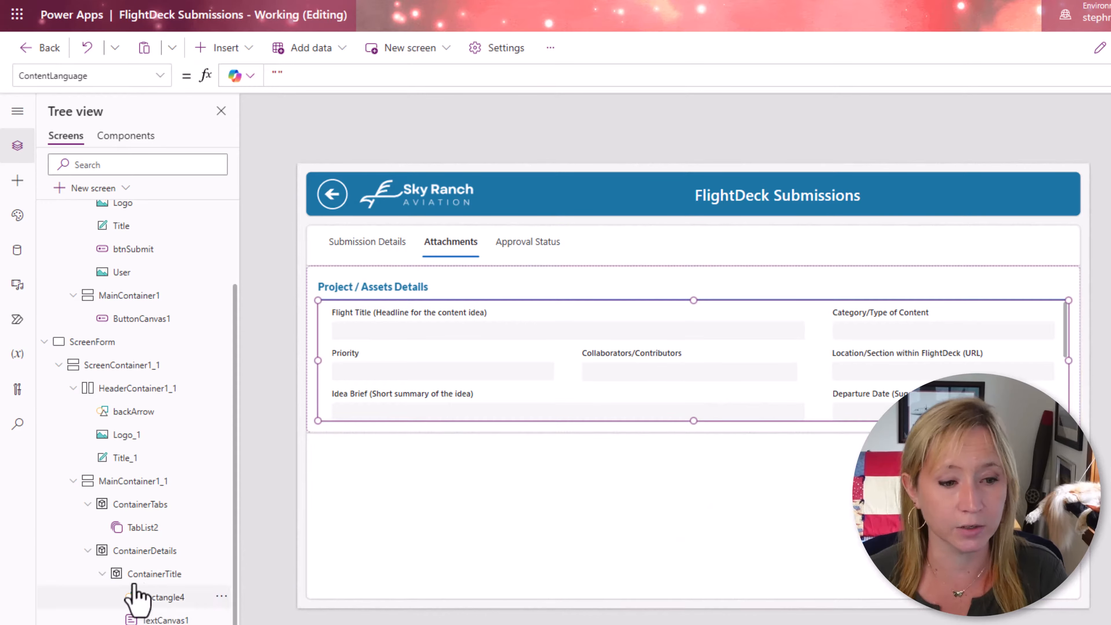
left_click(139, 555)
scroll(124, 565, "up", 2)
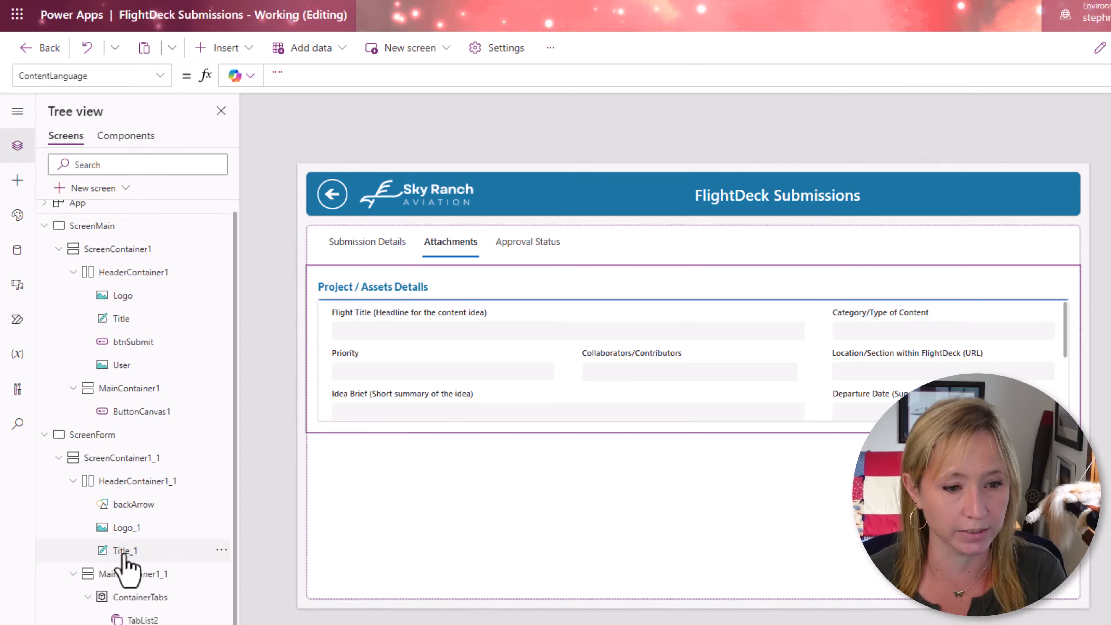
left_click(693, 516)
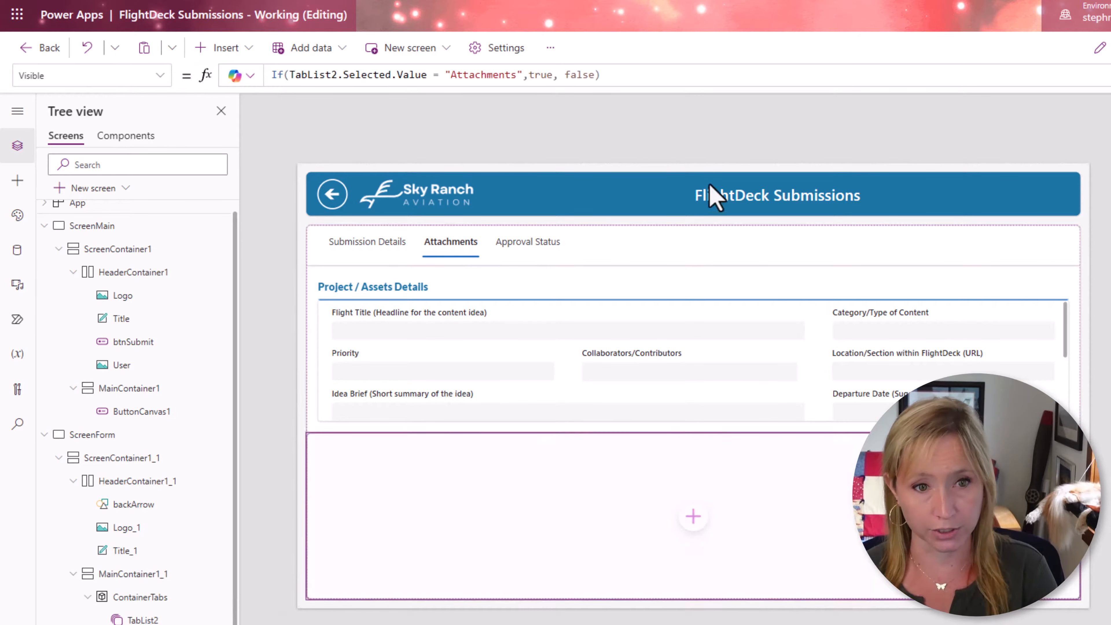
left_click(657, 79)
key("ctrl+a")
key("ctrl+c")
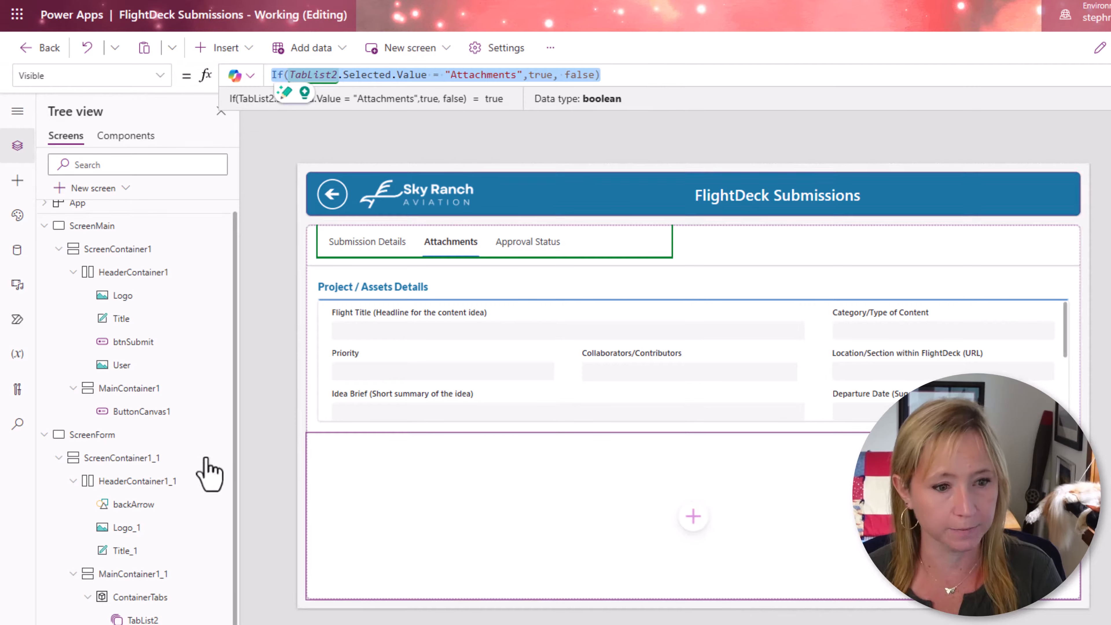
Replace the Visible value of ContainerDetails with the copied formula, changing the compared tab name to "Submission Details"
left_click(162, 599)
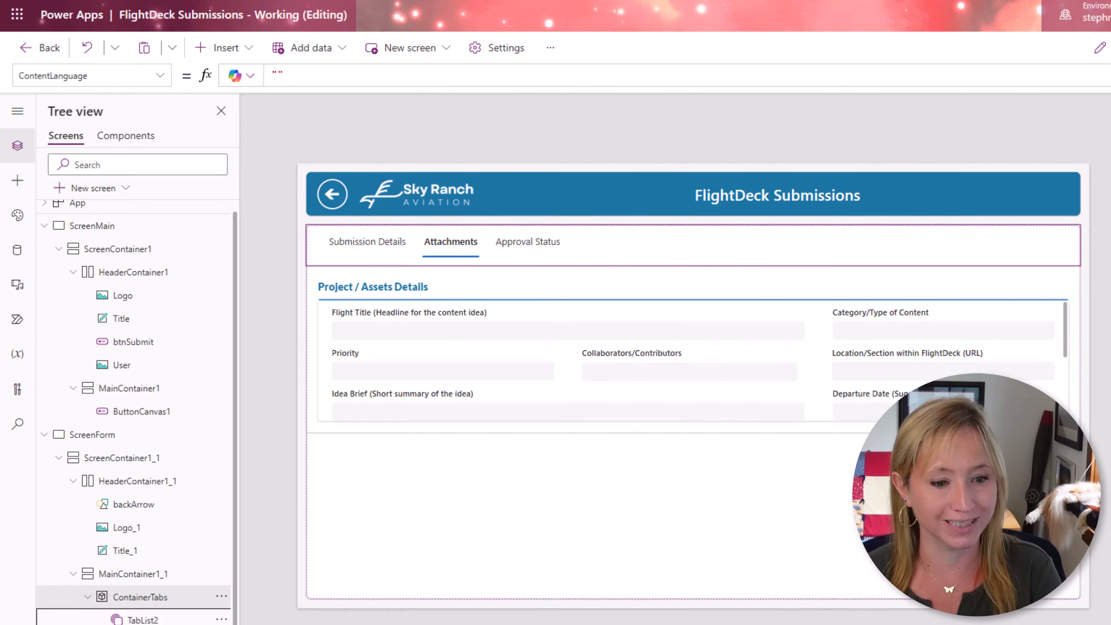
left_click(521, 478)
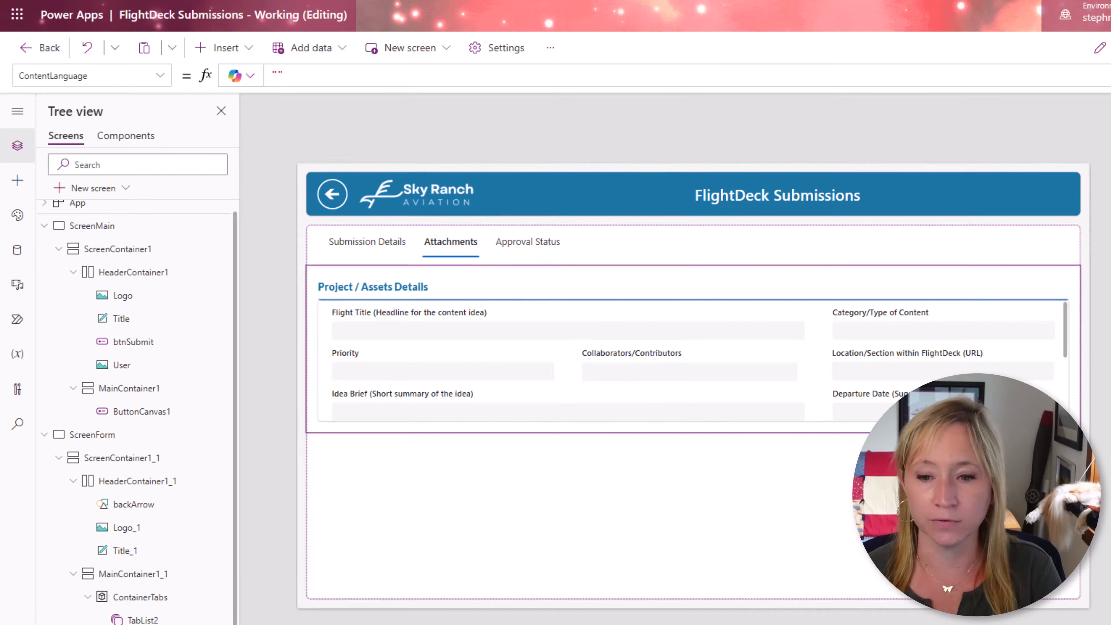
left_click(379, 78)
key("ctrl+a")
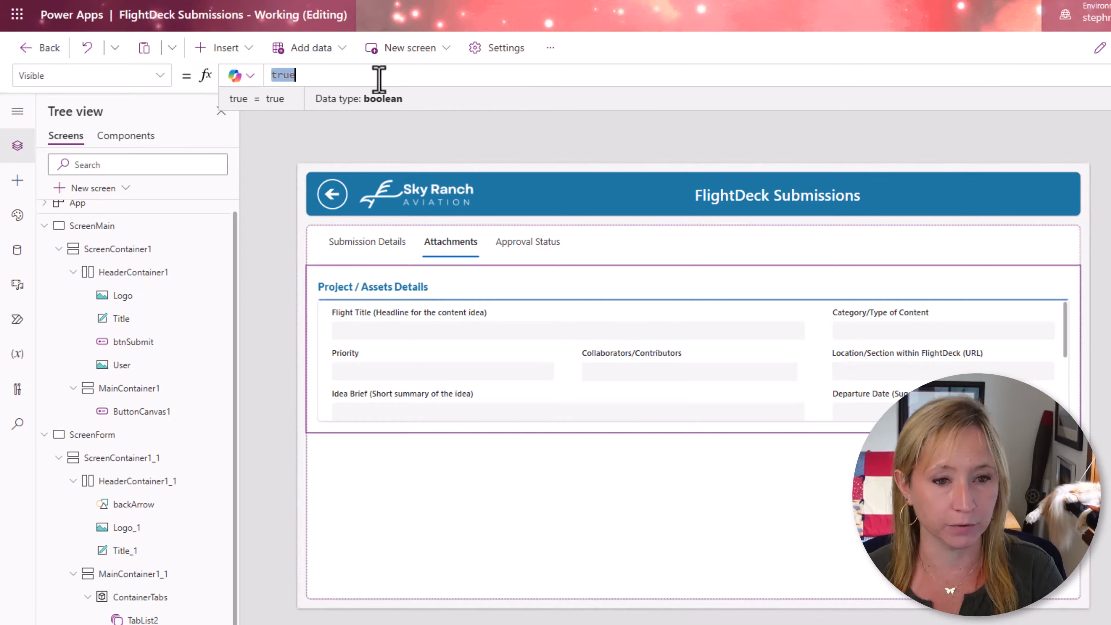
key("ctrl+v")
double_click(463, 74)
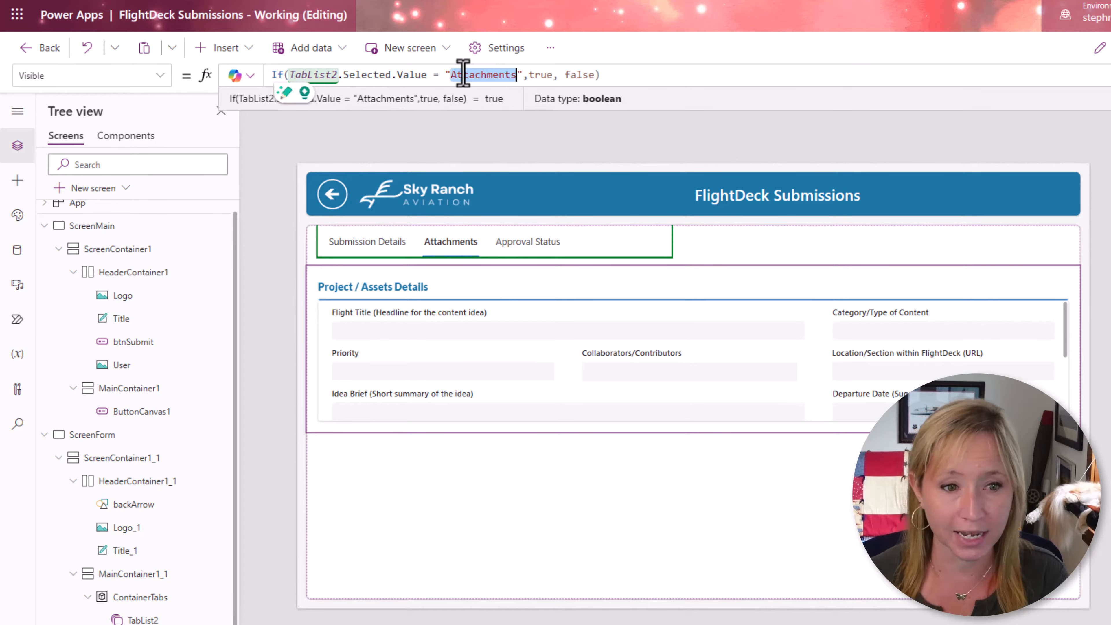
type("Su")
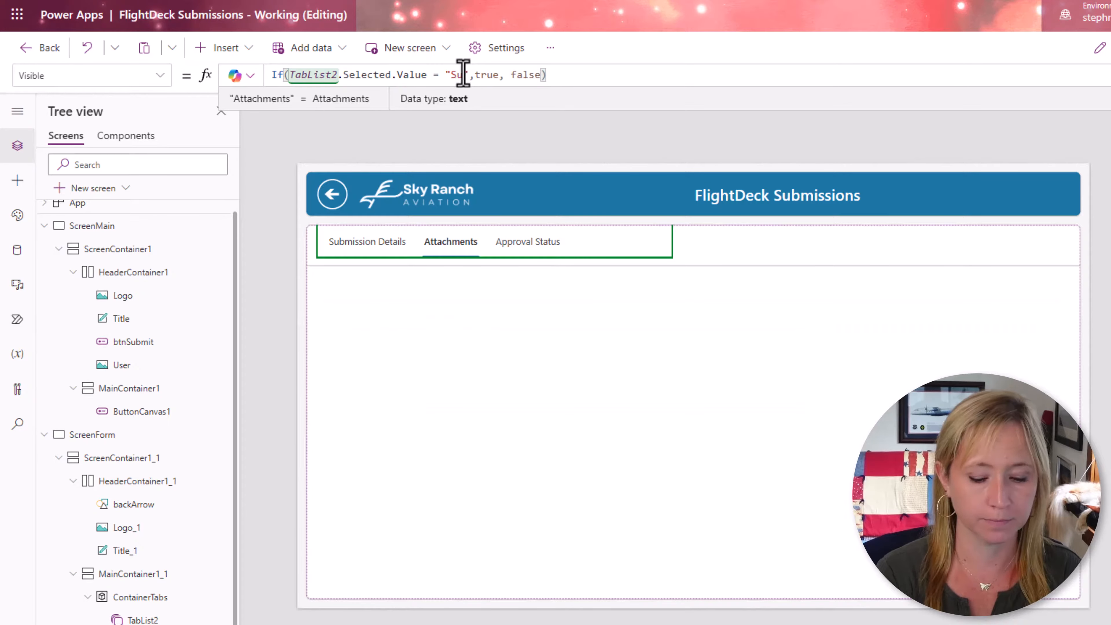
type("bmission Detail")
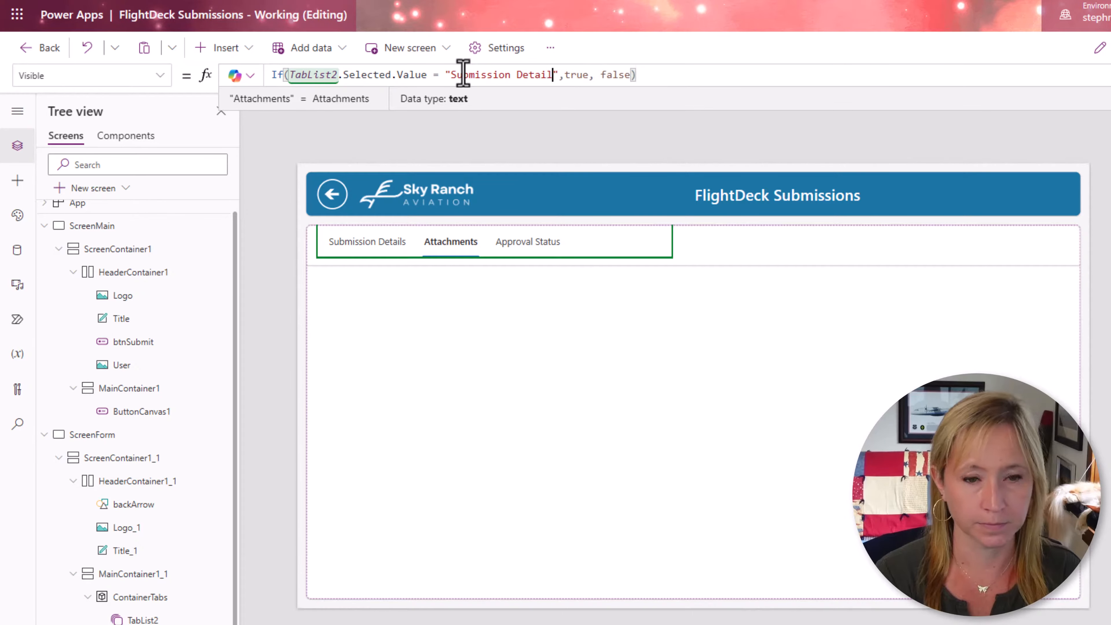
type("s")
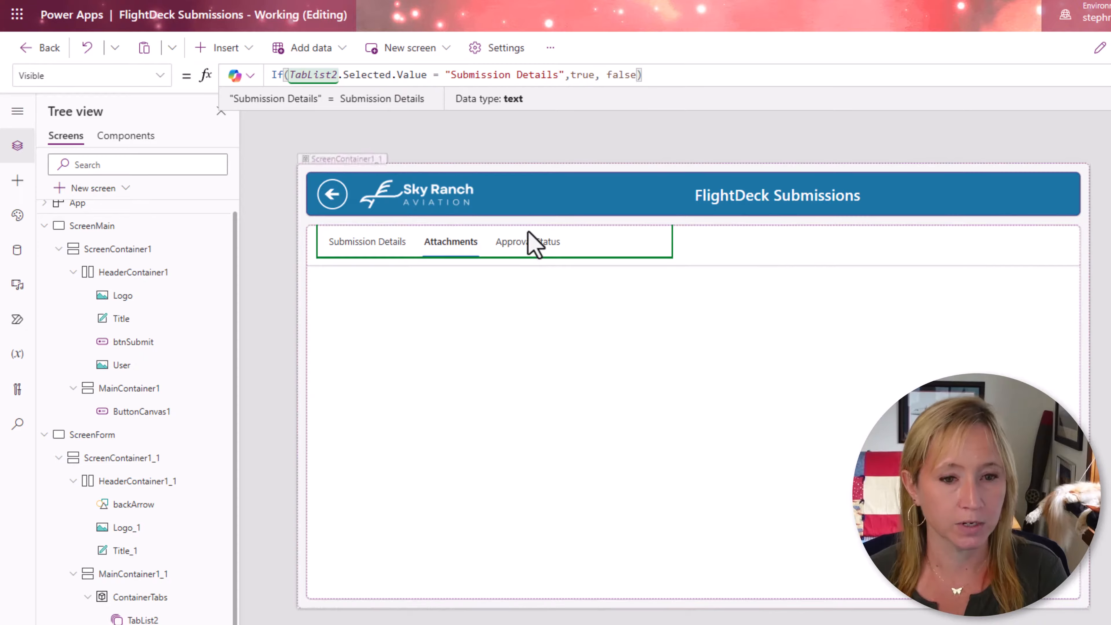
Switch through the Approval Status, Submission Details and Attachments tabs to check the visibility of the details container
left_click(532, 244)
left_click(374, 249)
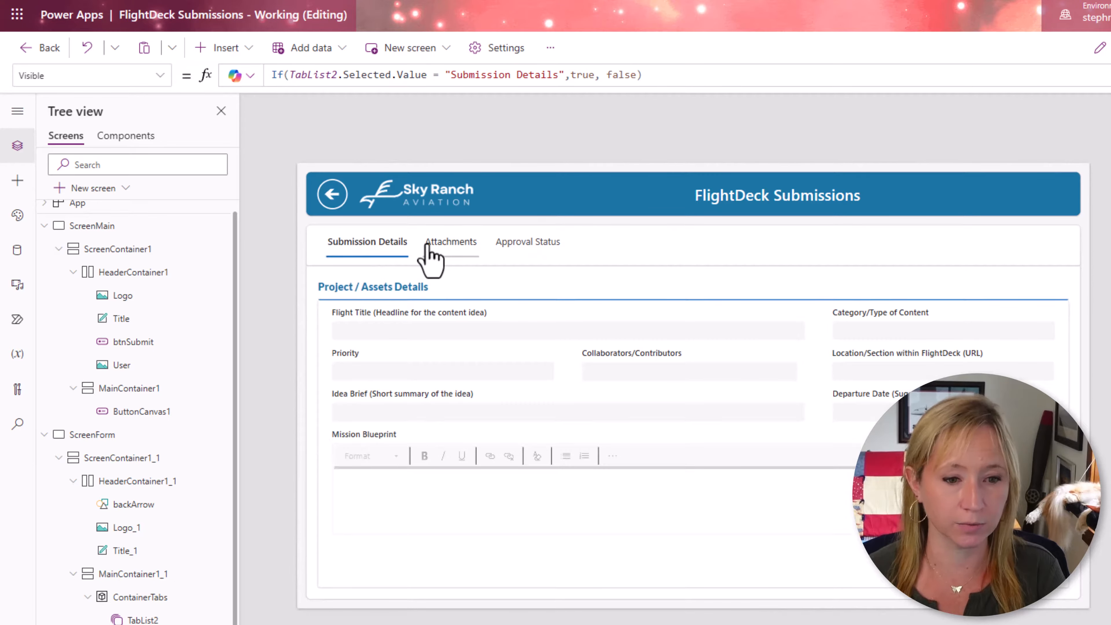
left_click(430, 252)
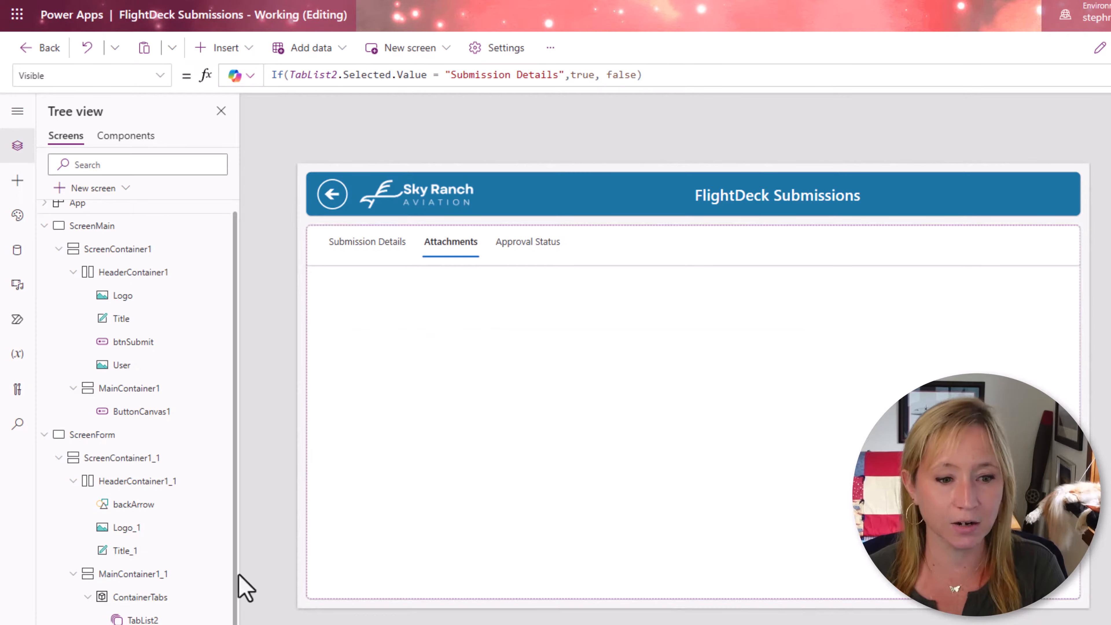
left_click(640, 469)
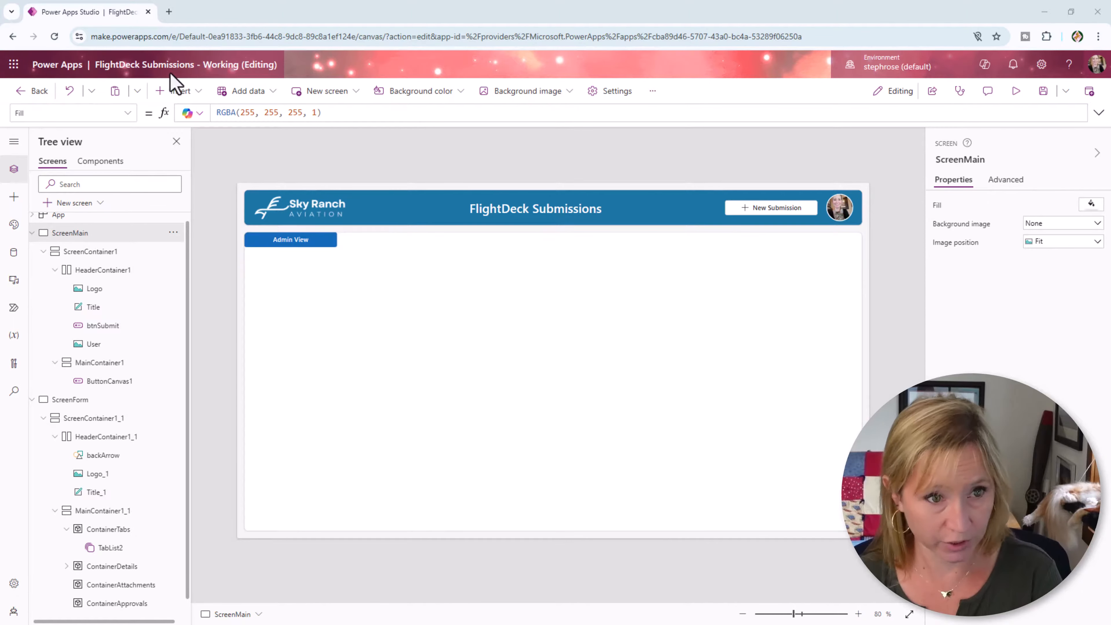
Insert a gallery with image, title and subtitle on ScreenMain and connect it to the FlightDeck Submissions data source
left_click(174, 93)
left_click(220, 220)
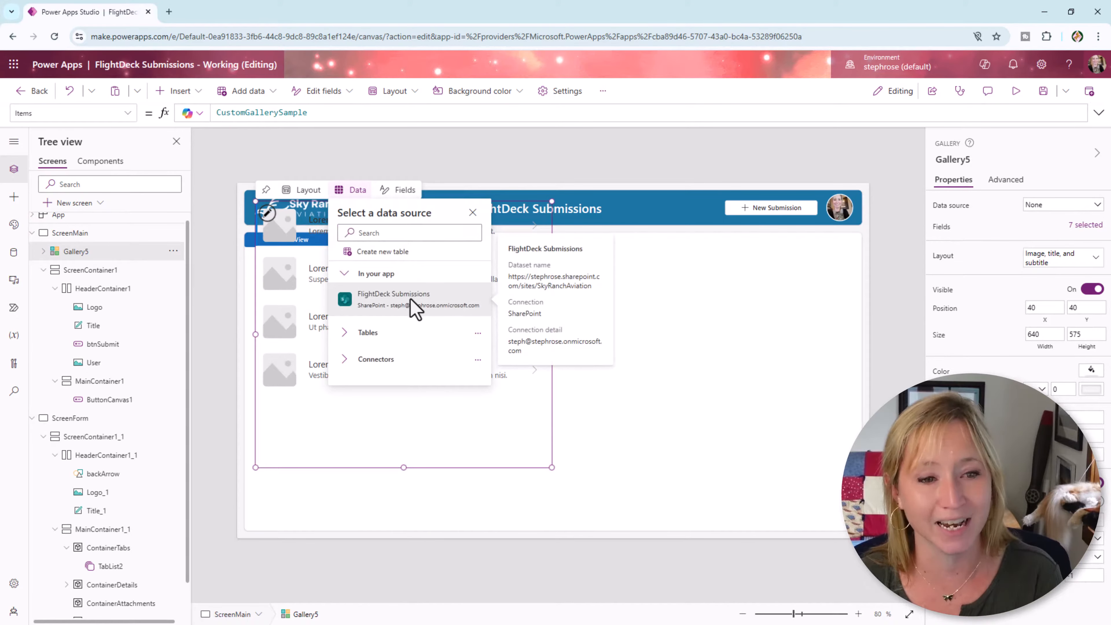
left_click(413, 302)
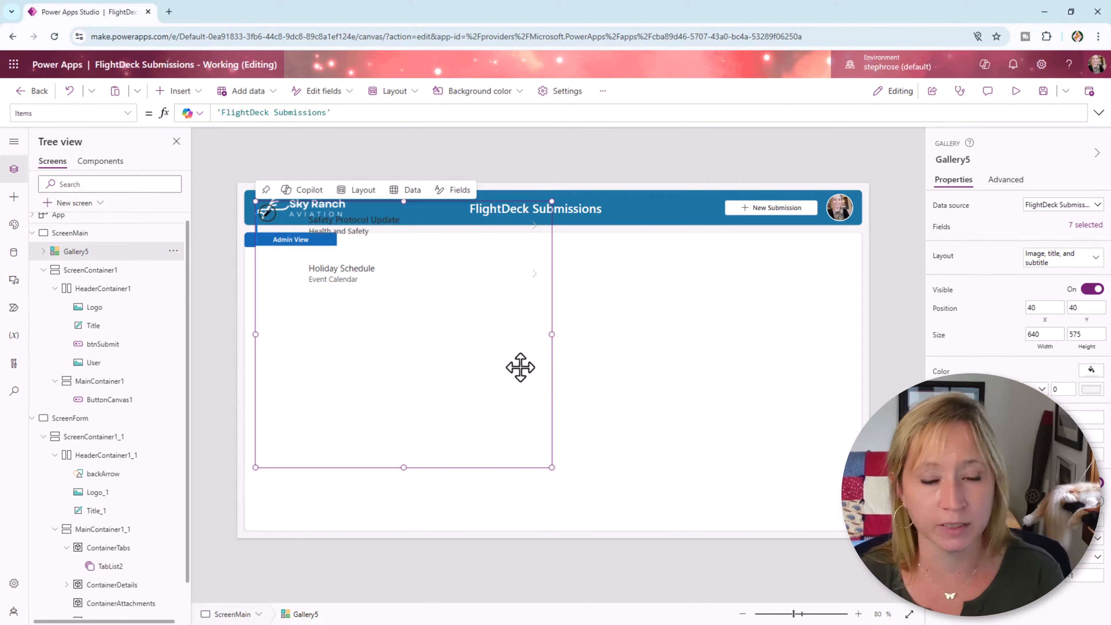
Move the gallery from ScreenMain into MainContainer1 by cutting and pasting it, and select the subtitle in its first row
right_click(105, 253)
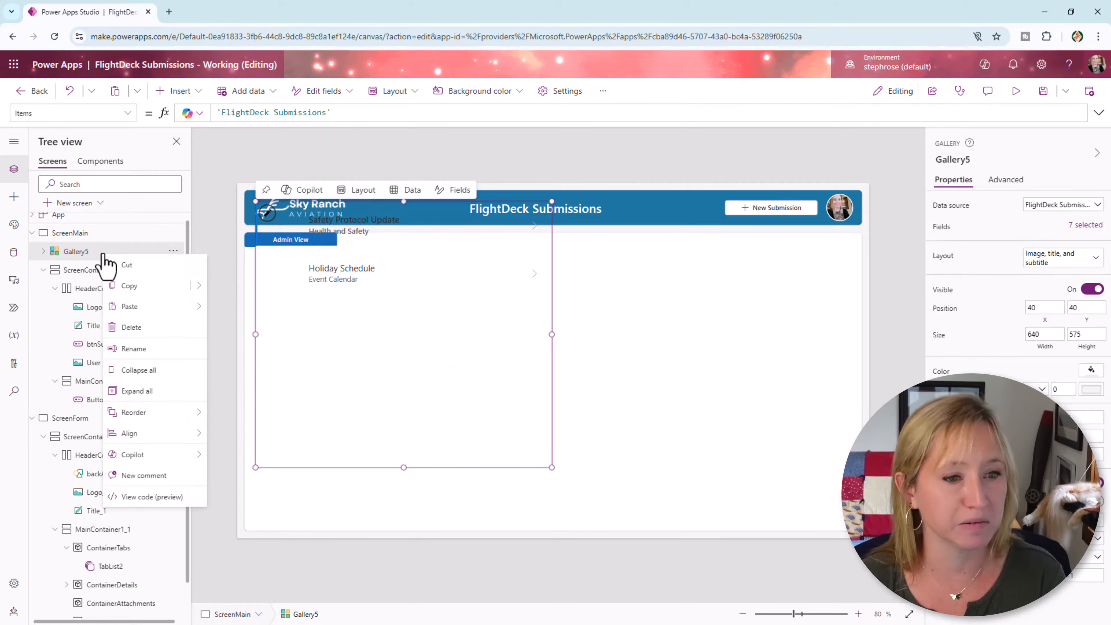
left_click(117, 268)
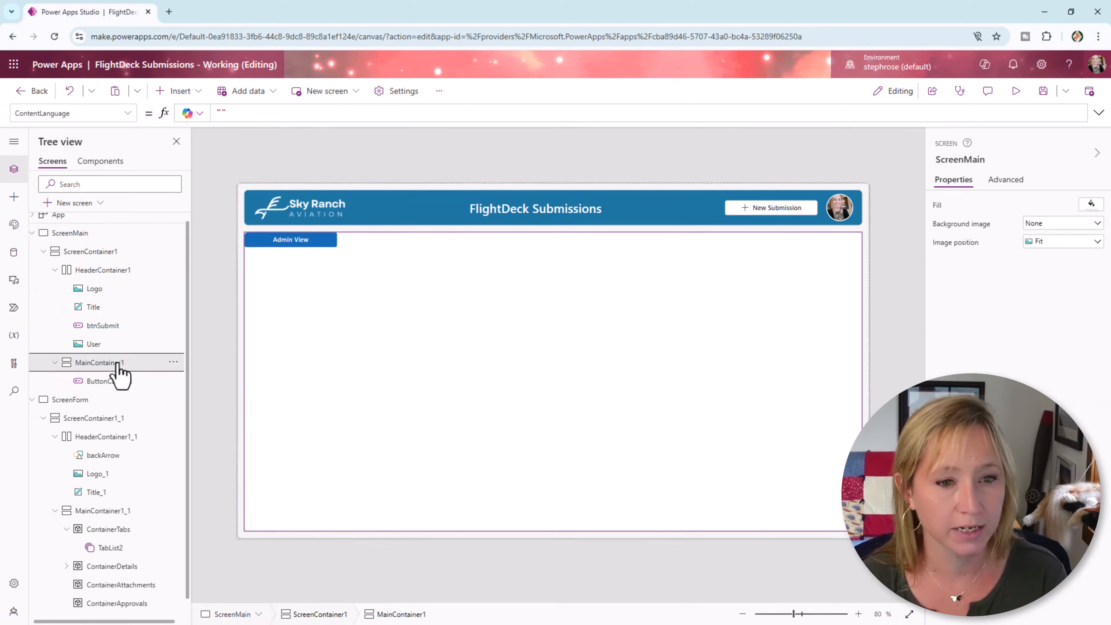
left_click(117, 366)
key("ctrl+v")
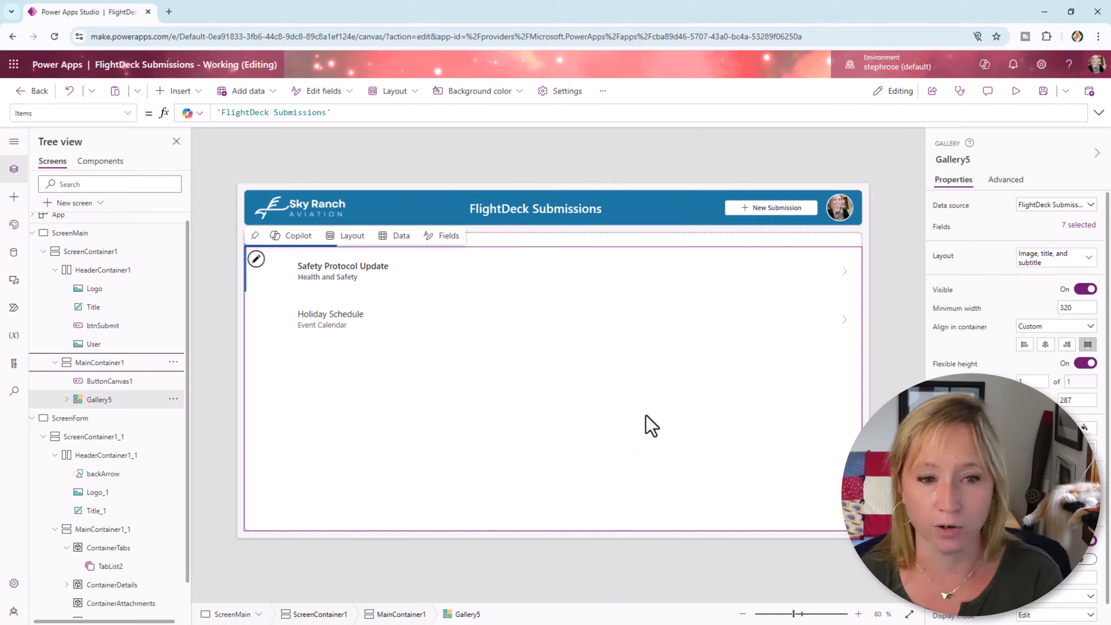
left_click(385, 280)
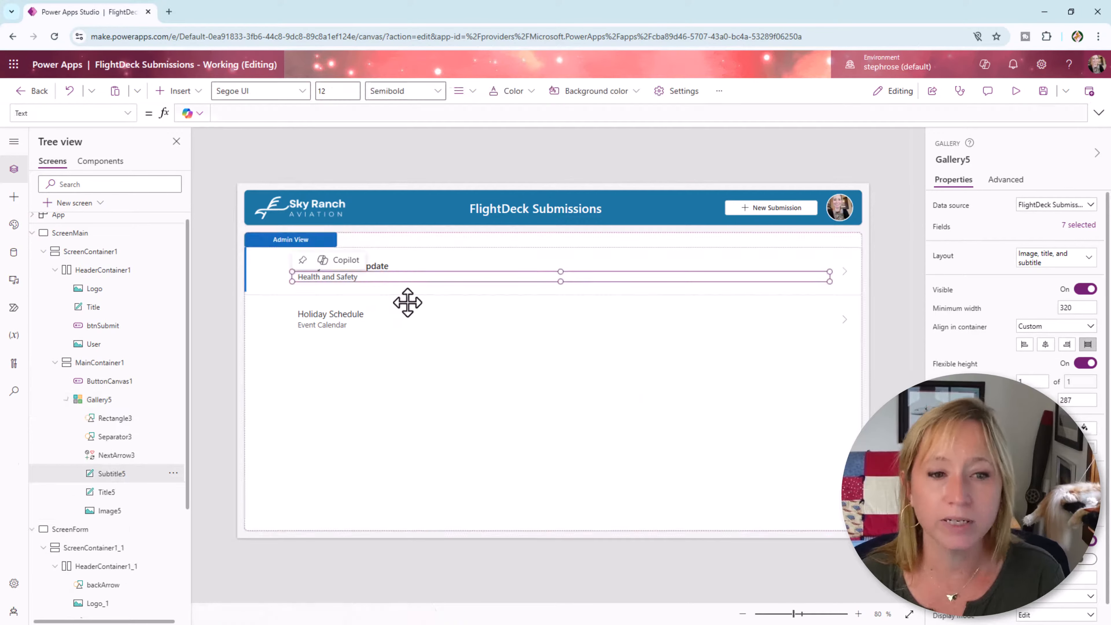
Replace the OnSelect formula of the gallery's next arrow with Set(varThisItem,ThisItem)
left_click(455, 446)
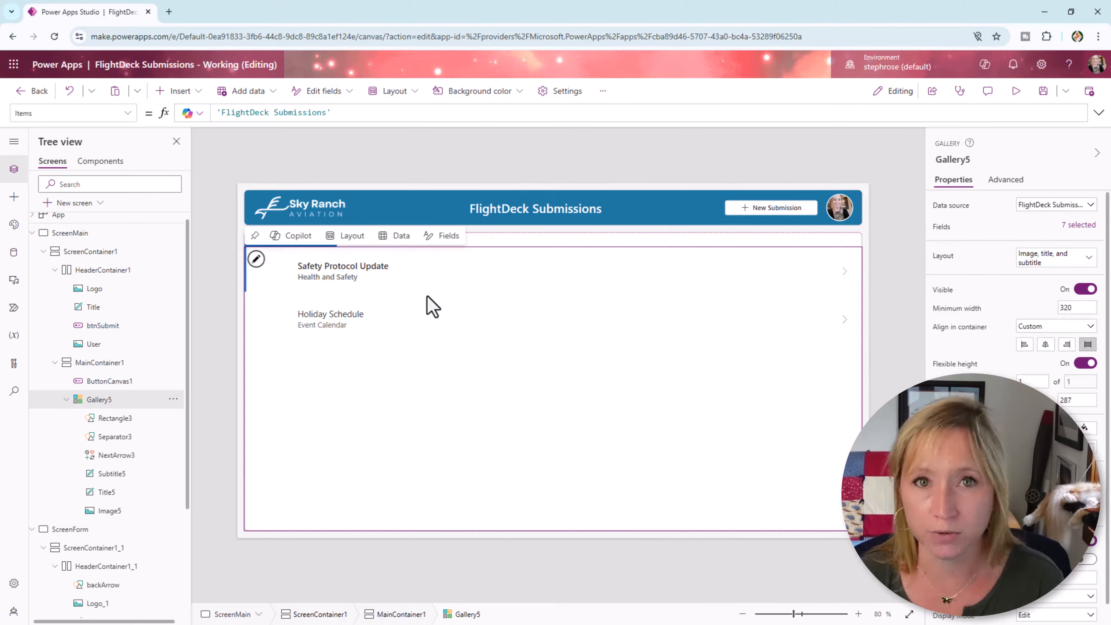
left_click(840, 273)
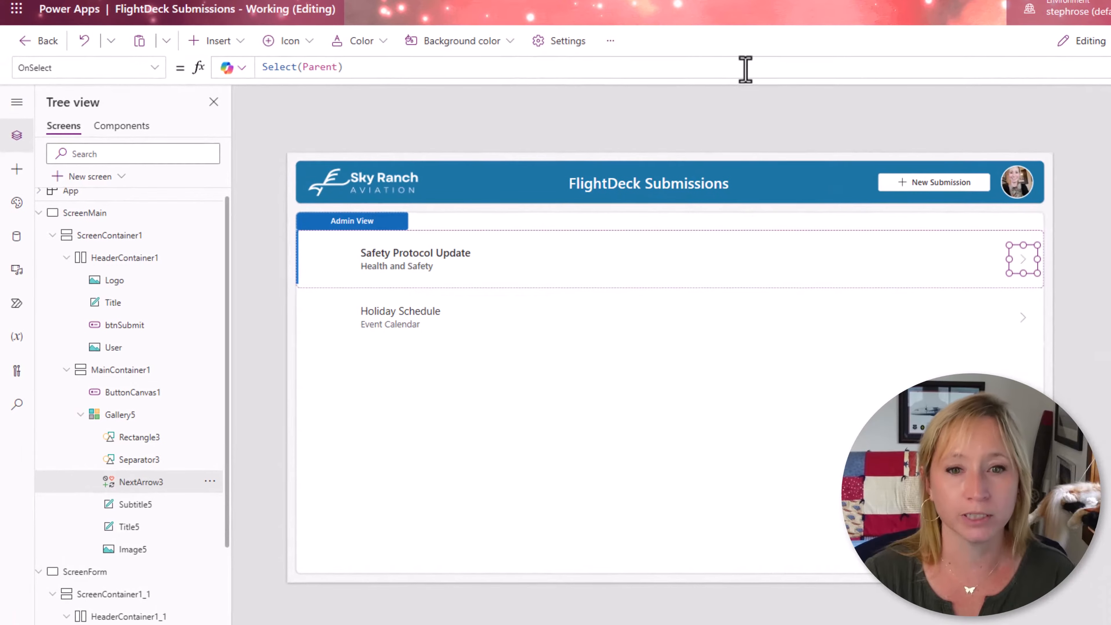
left_click(616, 113)
key("ctrl+a")
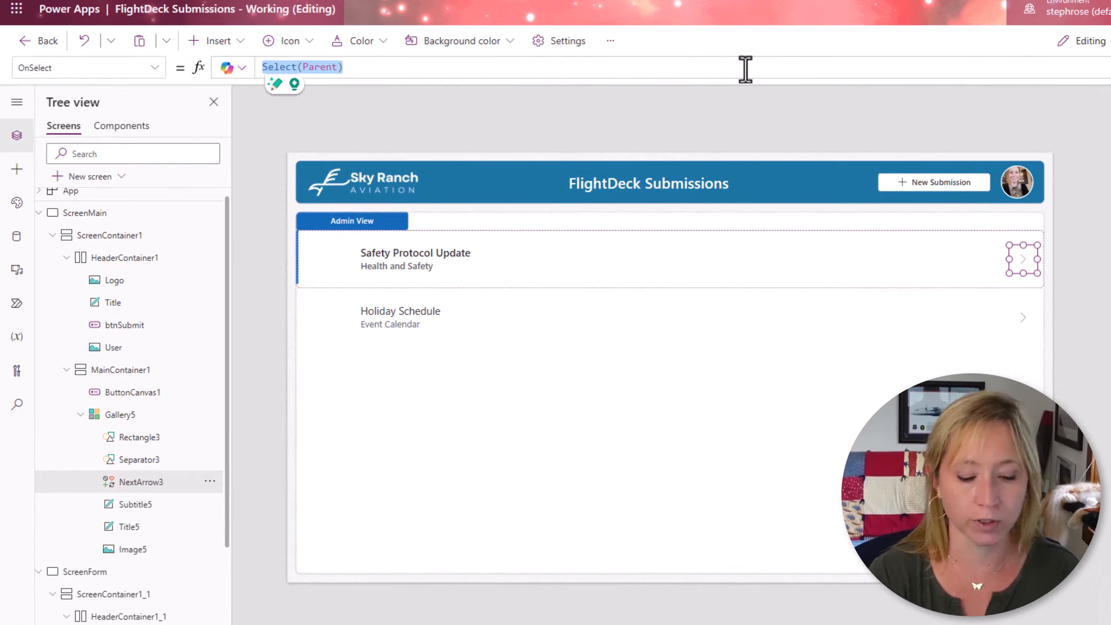
type("set(")
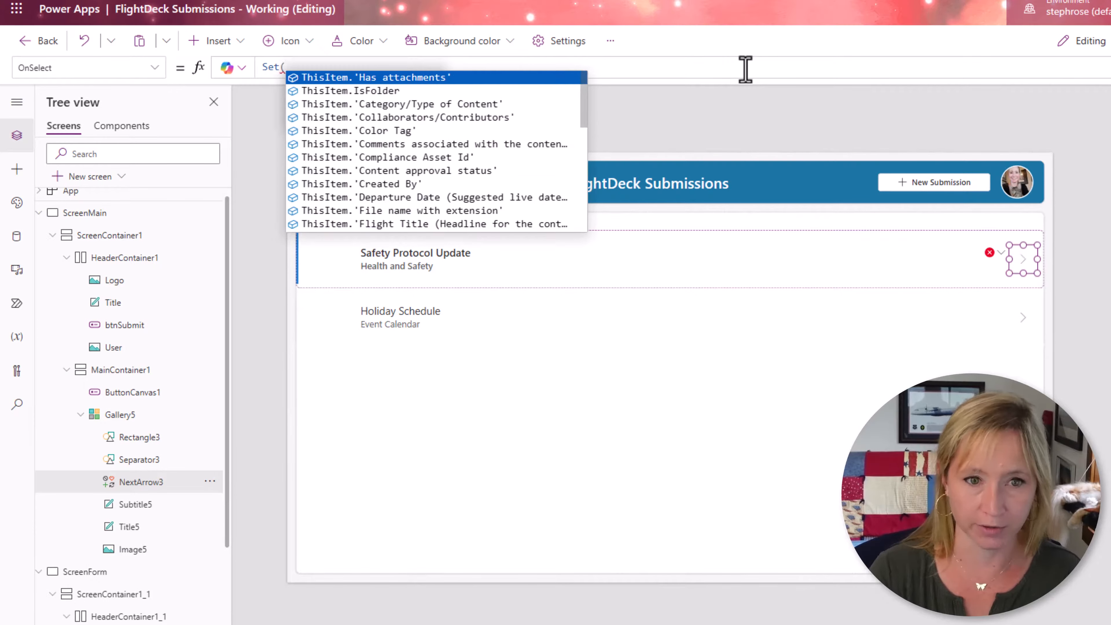
type("varThis")
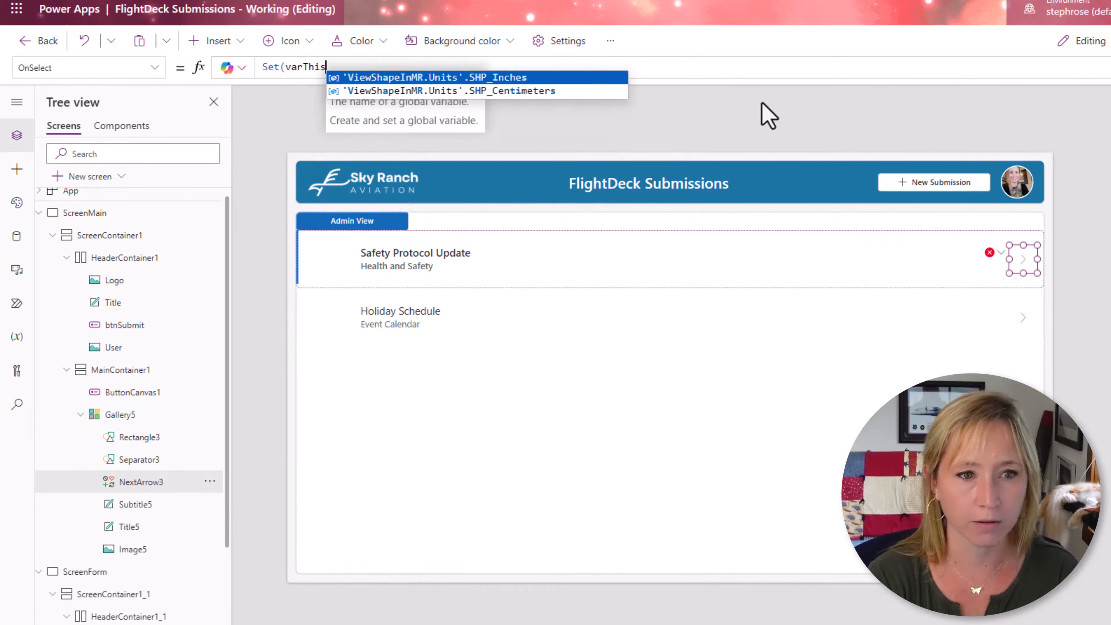
type("Item,this")
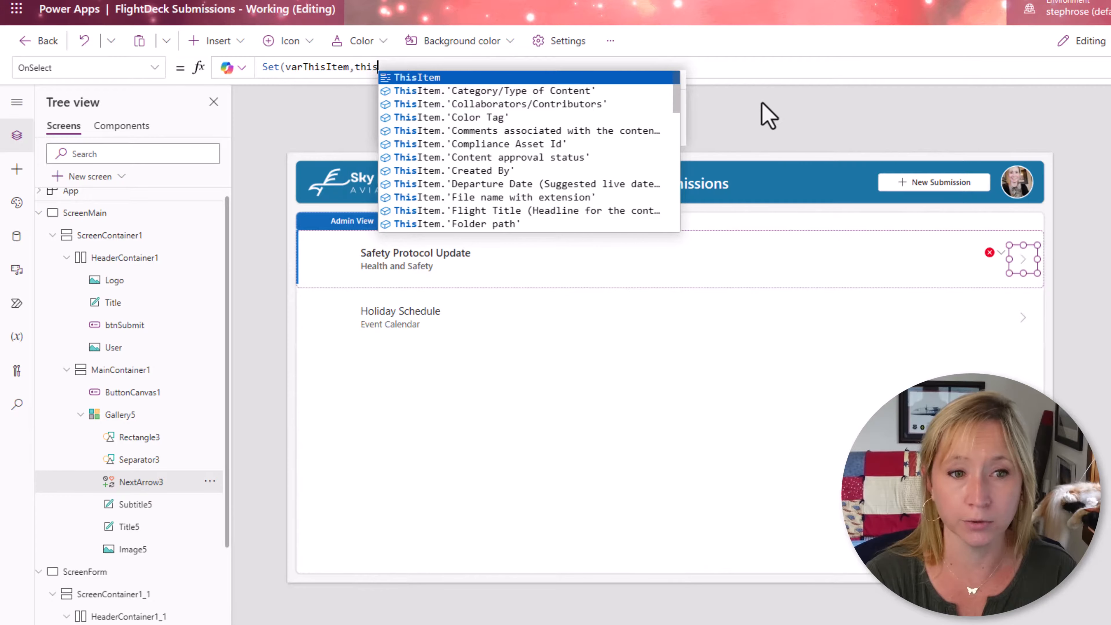
key("Tab")
type(")")
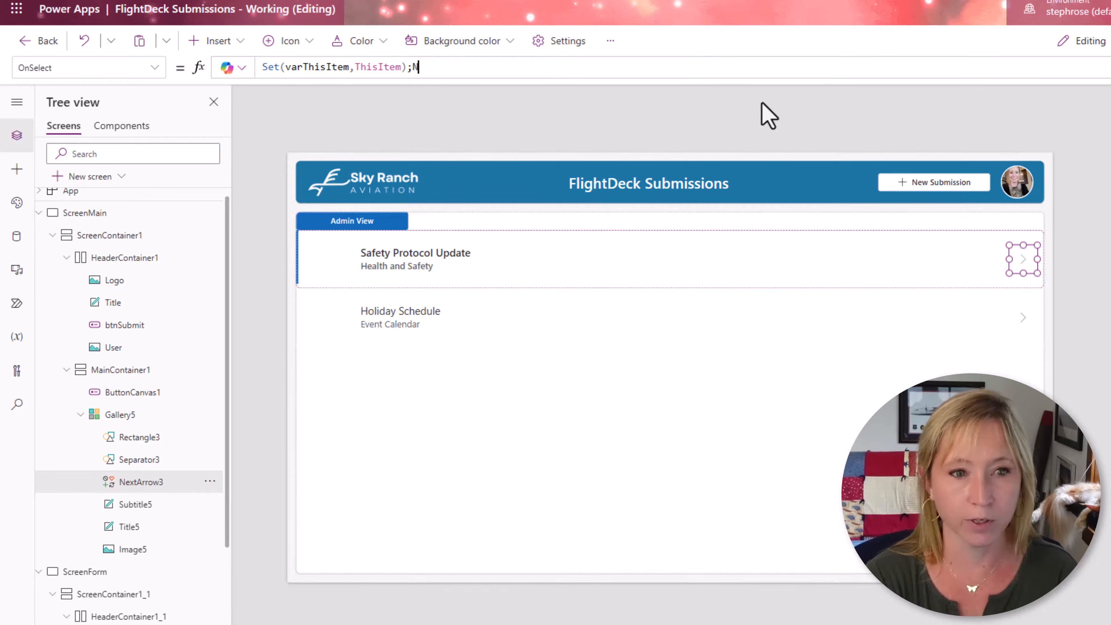
Append Navigate(ScreenForm,ScreenTransition.Cover) to the next arrow's OnSelect formula, separated by a semicolon
type("ac")
key("BackSpace")
type("v")
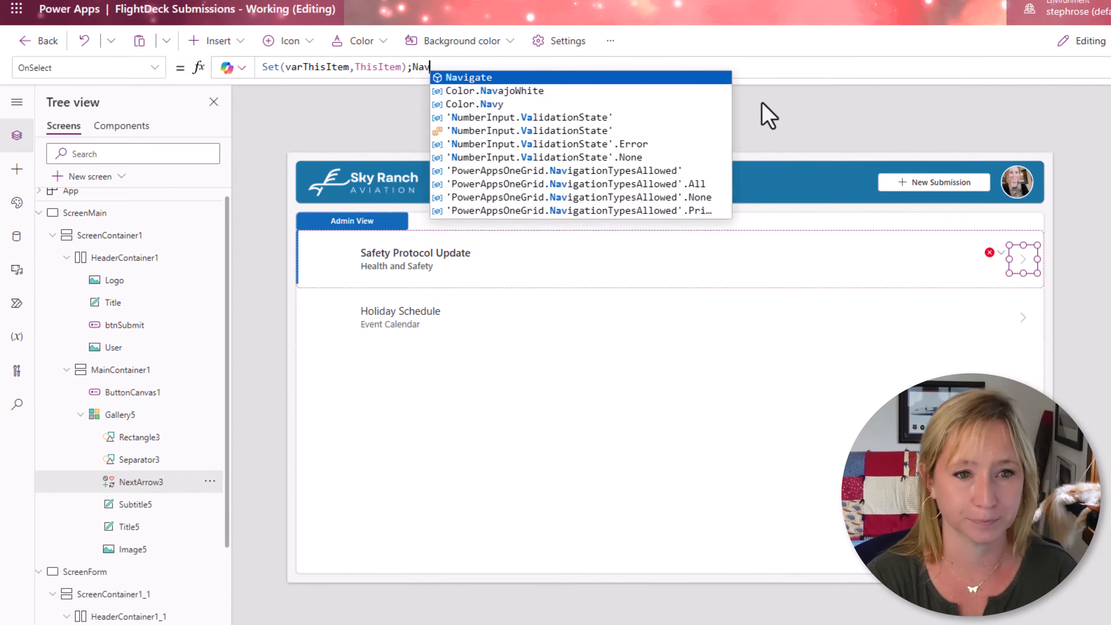
key("Tab")
type("(")
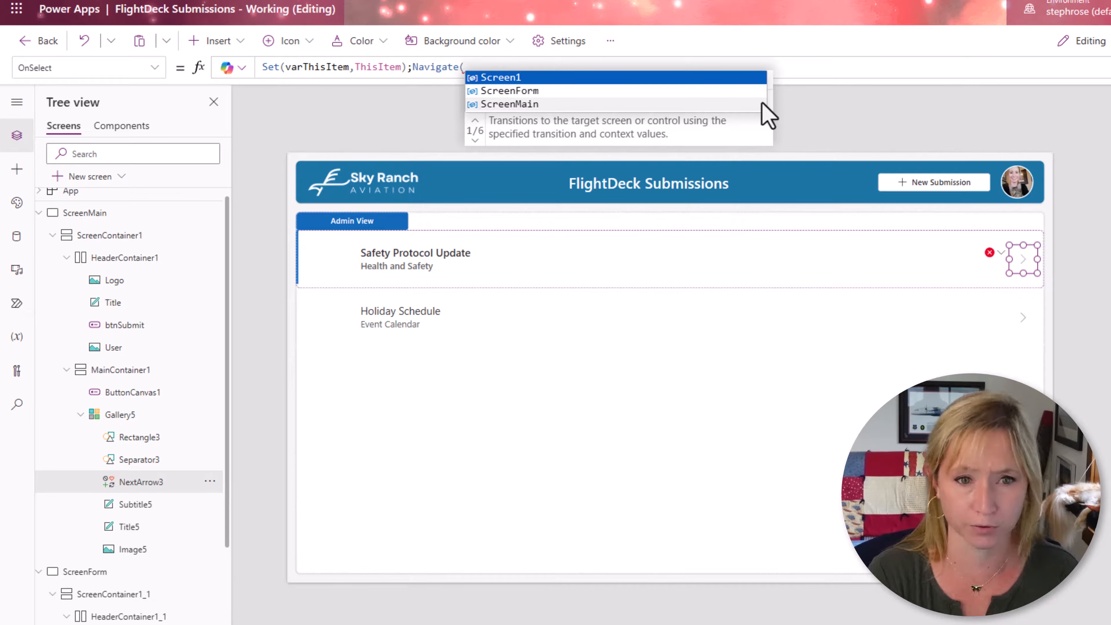
key("Down")
key("Tab")
type(",")
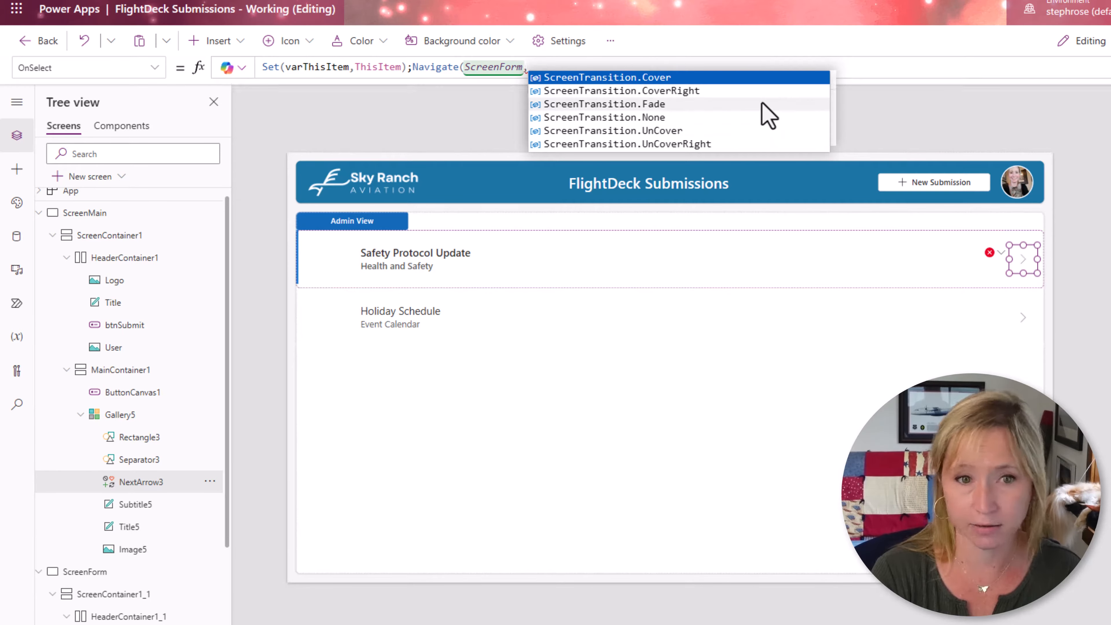
key("Tab")
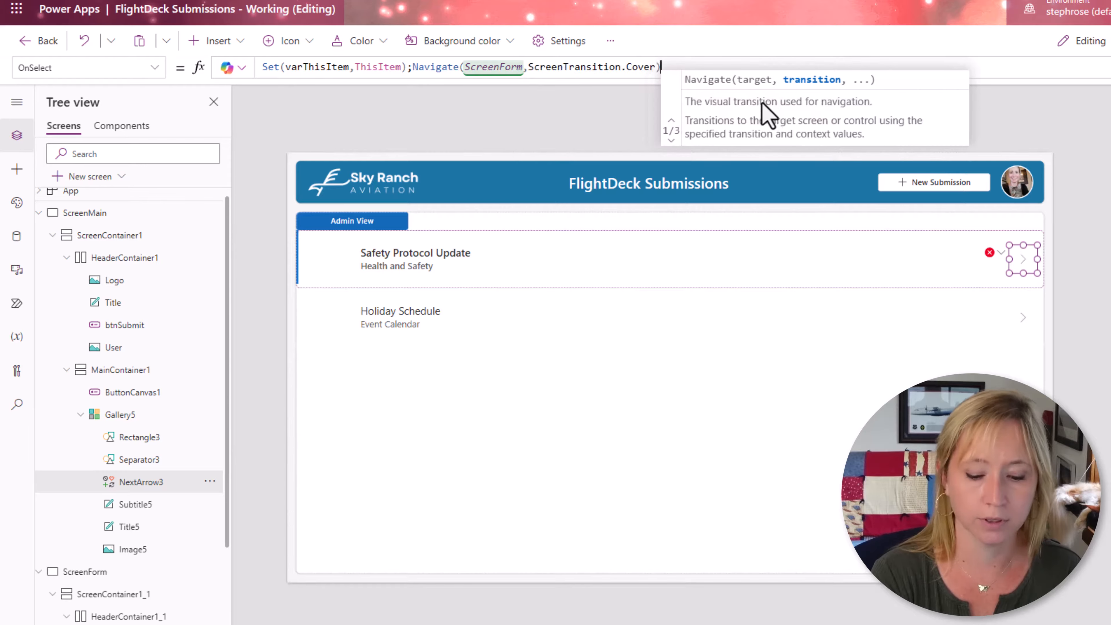
Append Set(varFormMode,FormMode.View) to the arrow's OnSelect formula and test the arrow on the Safety Protocol Update row
type(");set")
key("Tab")
type("(")
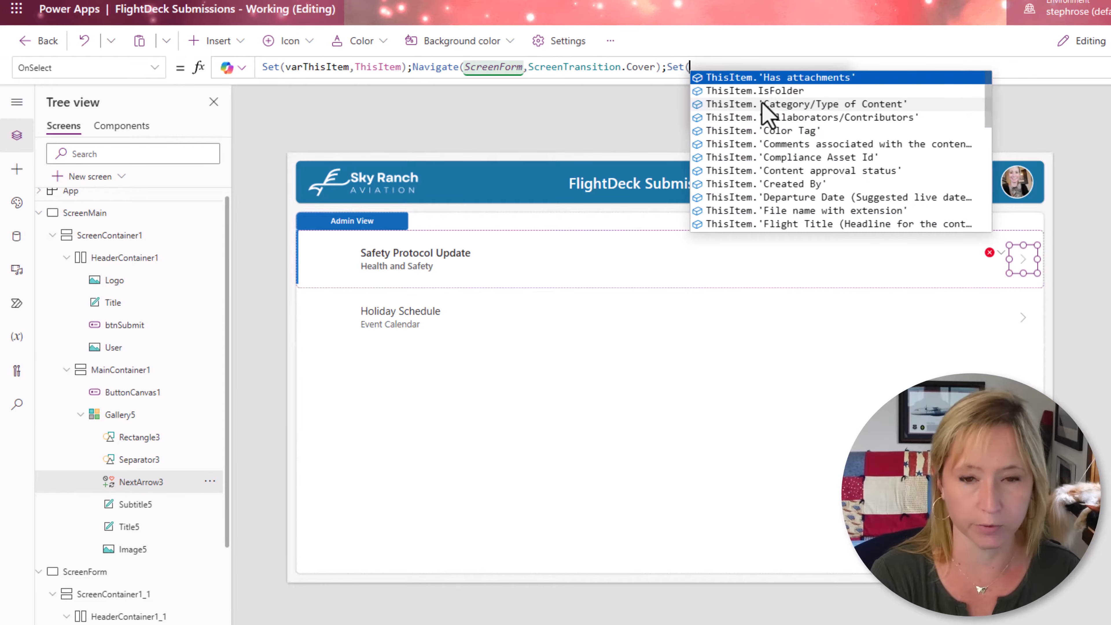
type("var")
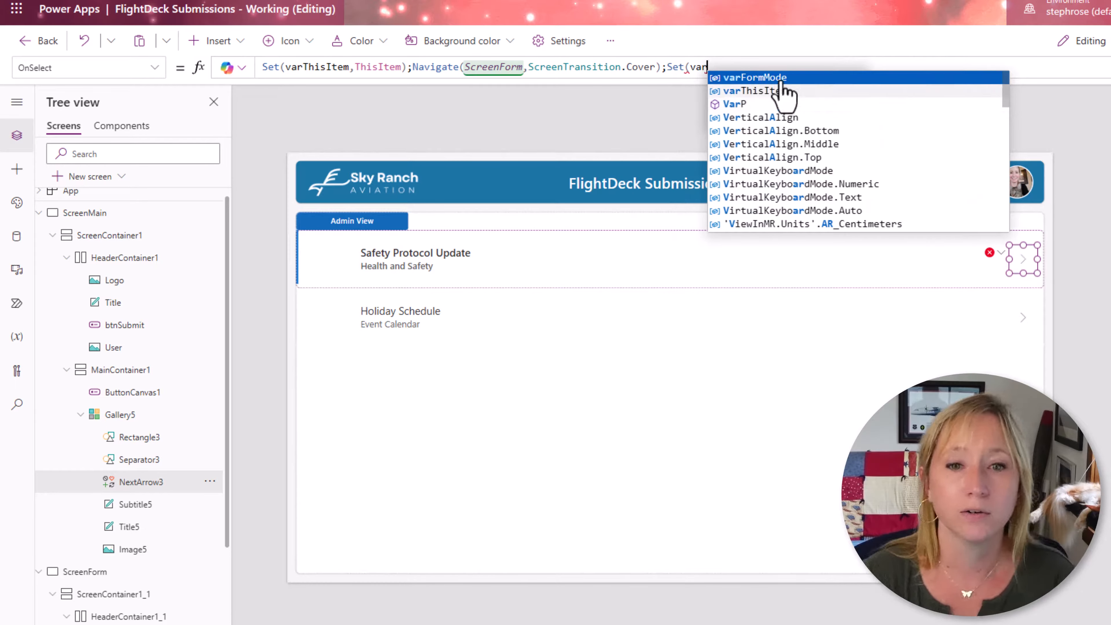
left_click(876, 78)
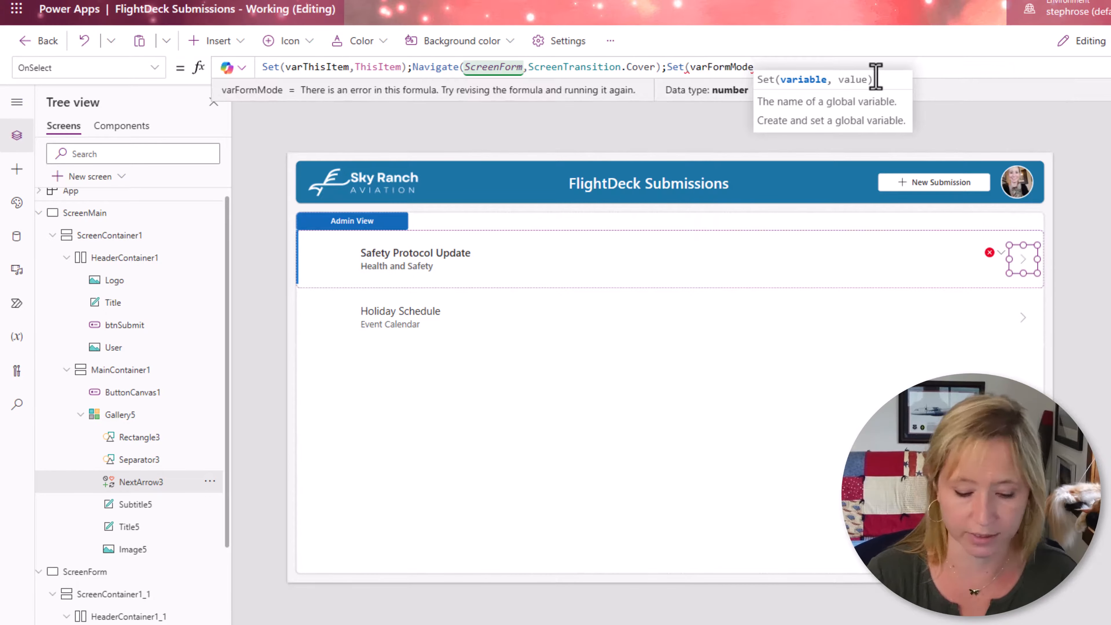
type(",Form")
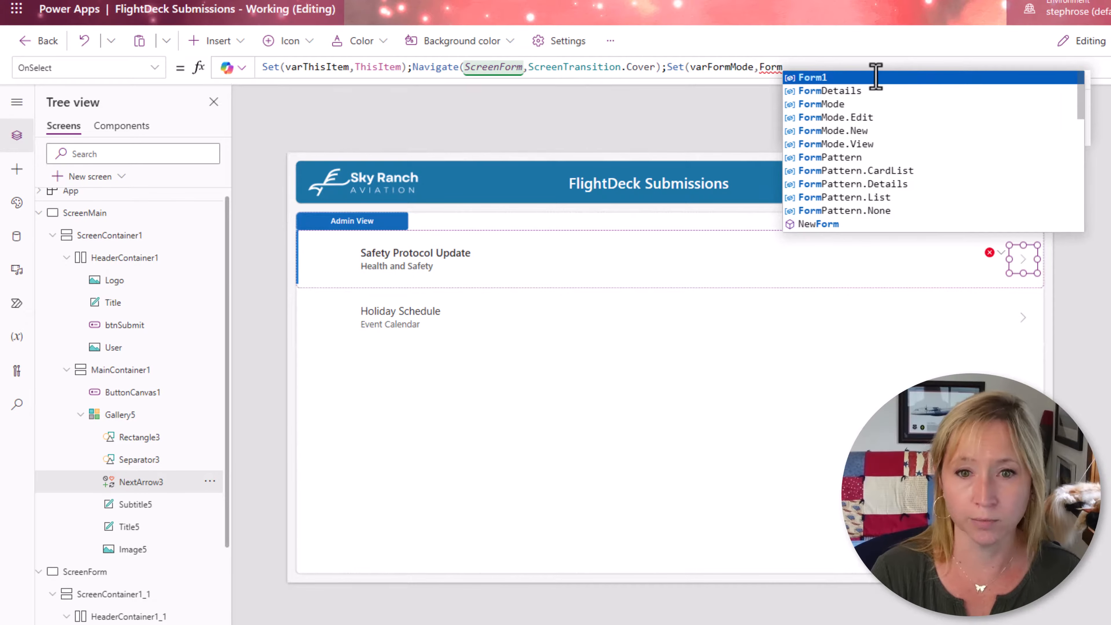
key("Down")
key("Down")
key("Down")
key("Down")
key("Down")
key("Tab")
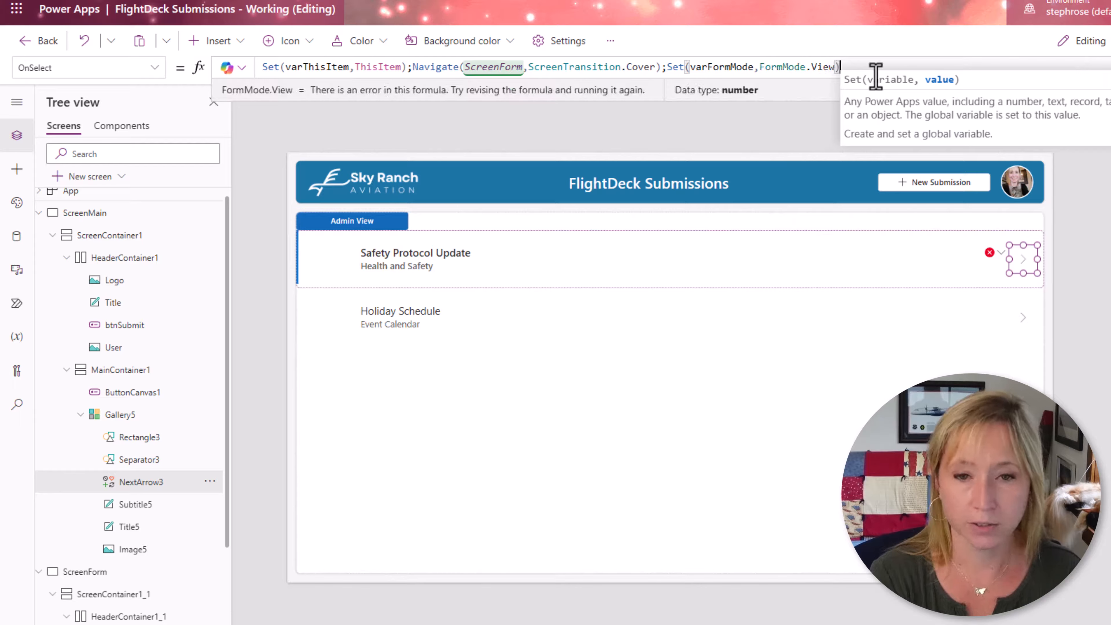
type(")")
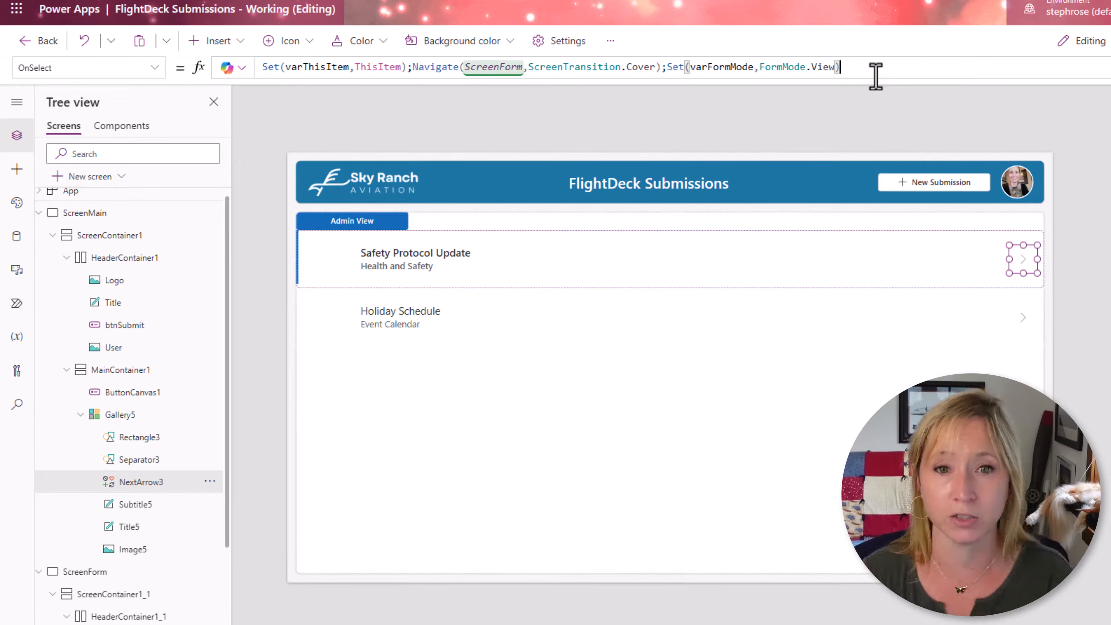
key("alt")
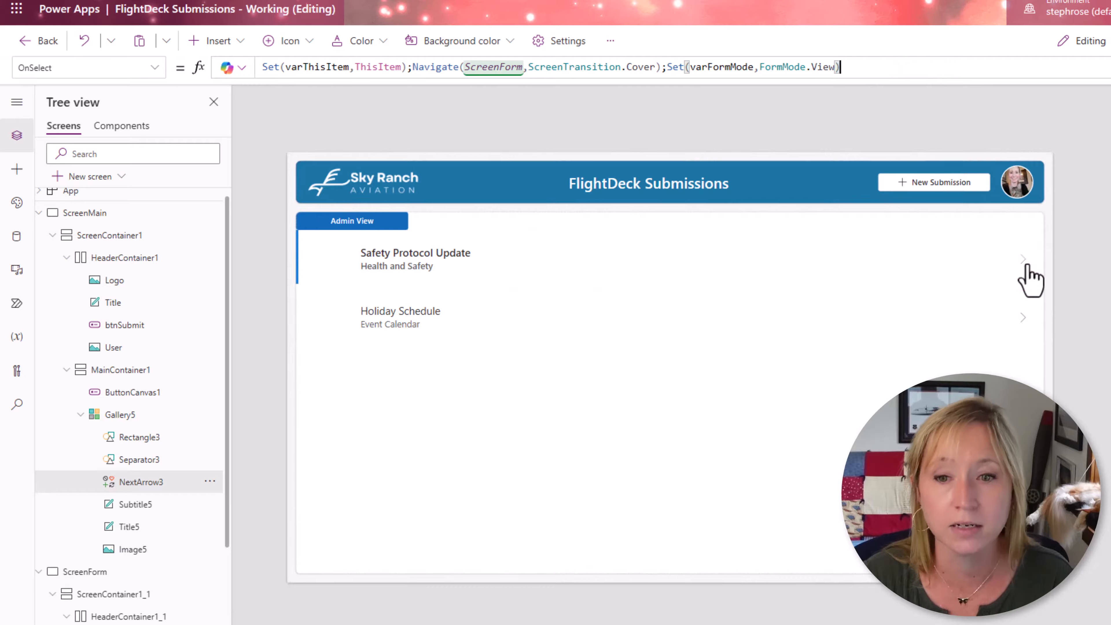
left_click(1027, 265, "alt")
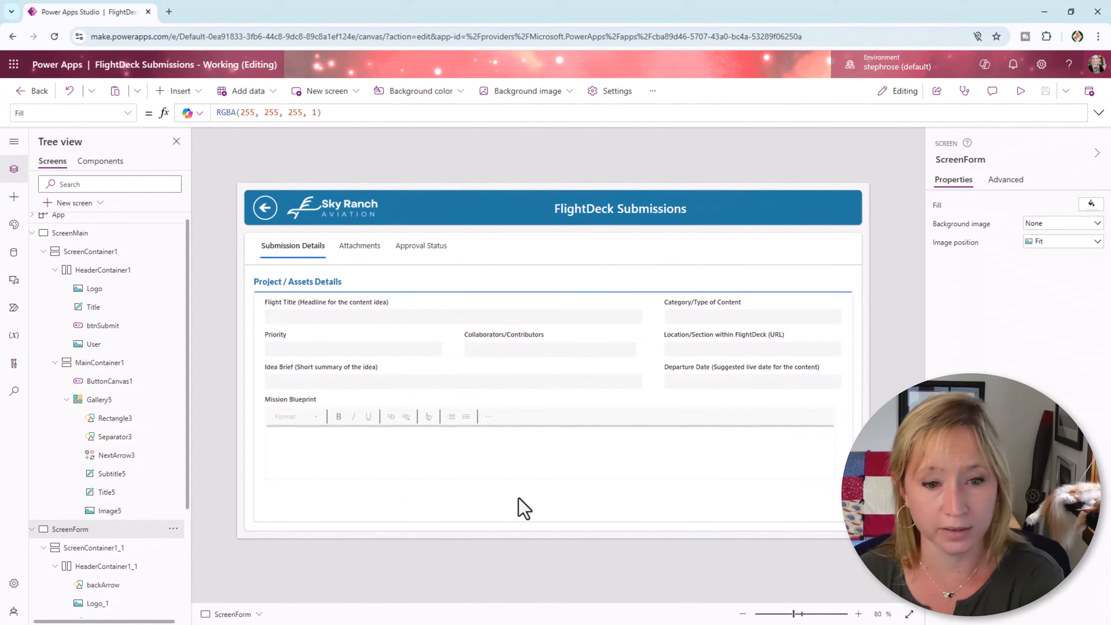
Set the Item property of FormDetails to varThisItem and switch the form screen to its Attachments tab
left_click(524, 507)
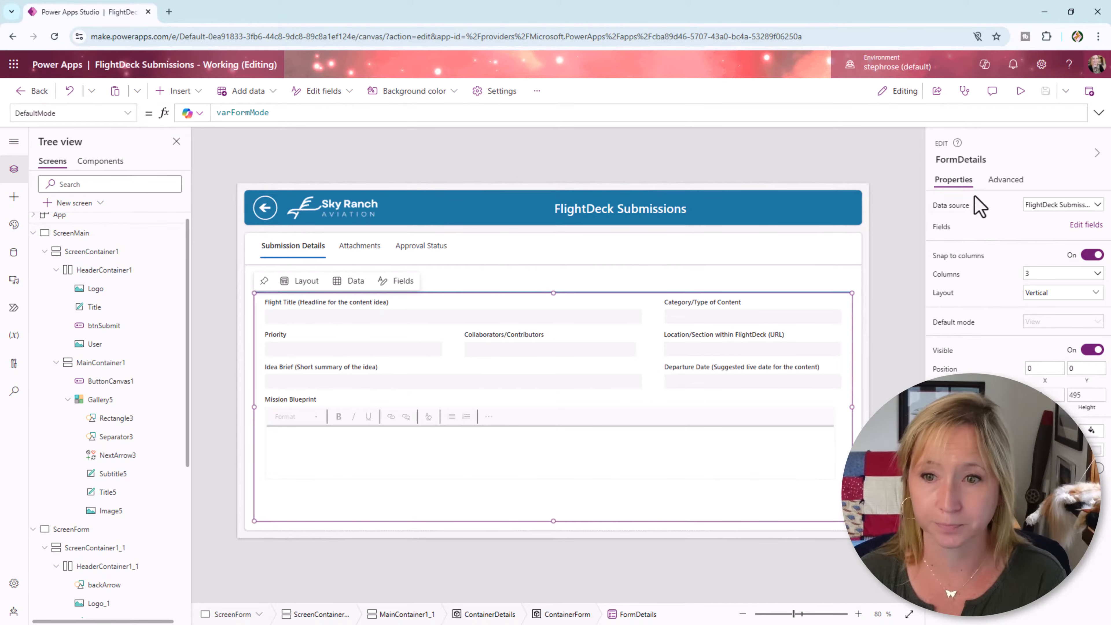
left_click(1004, 180)
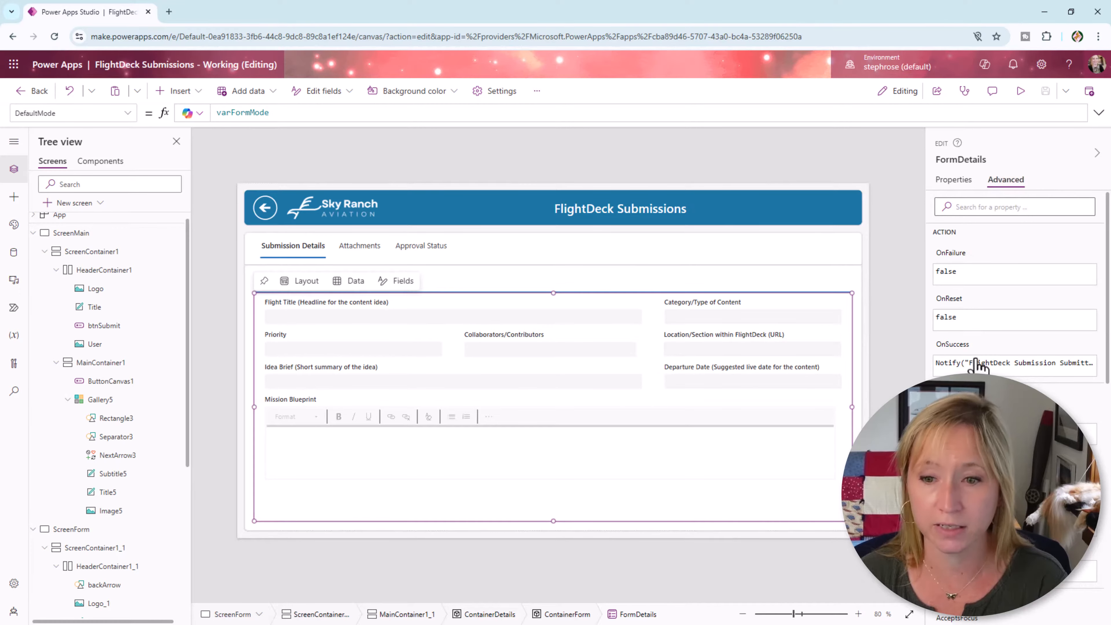
left_click(997, 206)
type("ite")
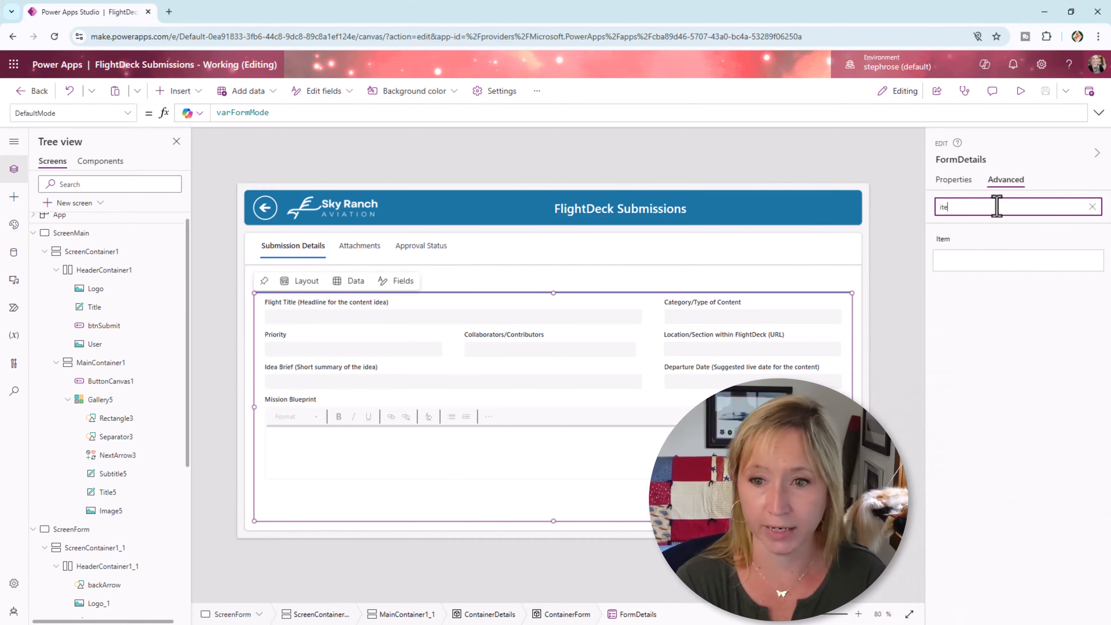
left_click(981, 259)
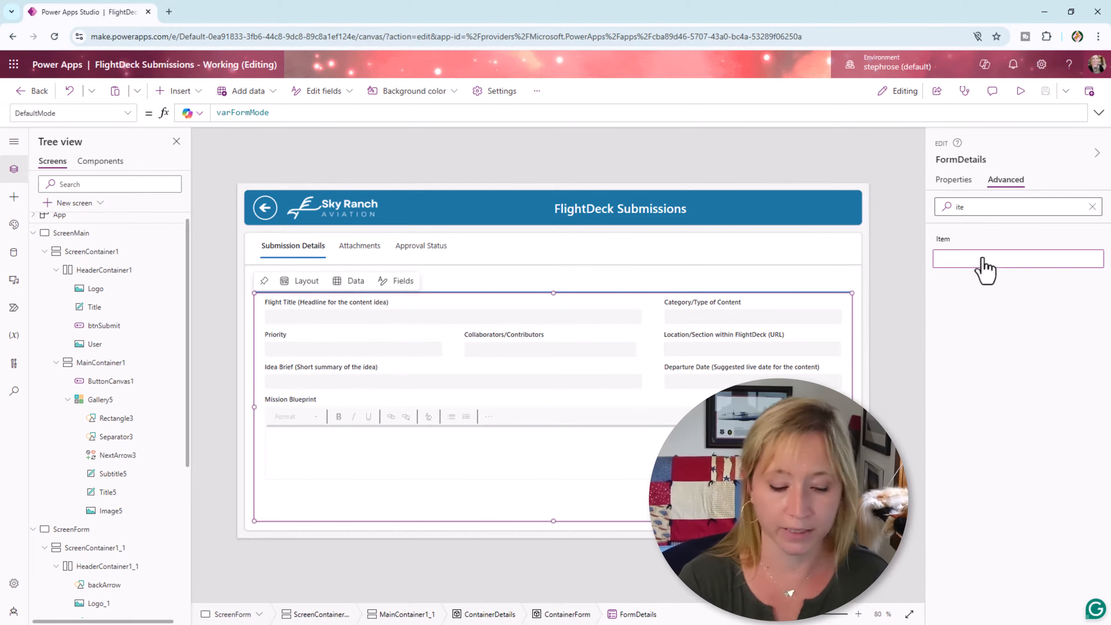
type("varThisItem")
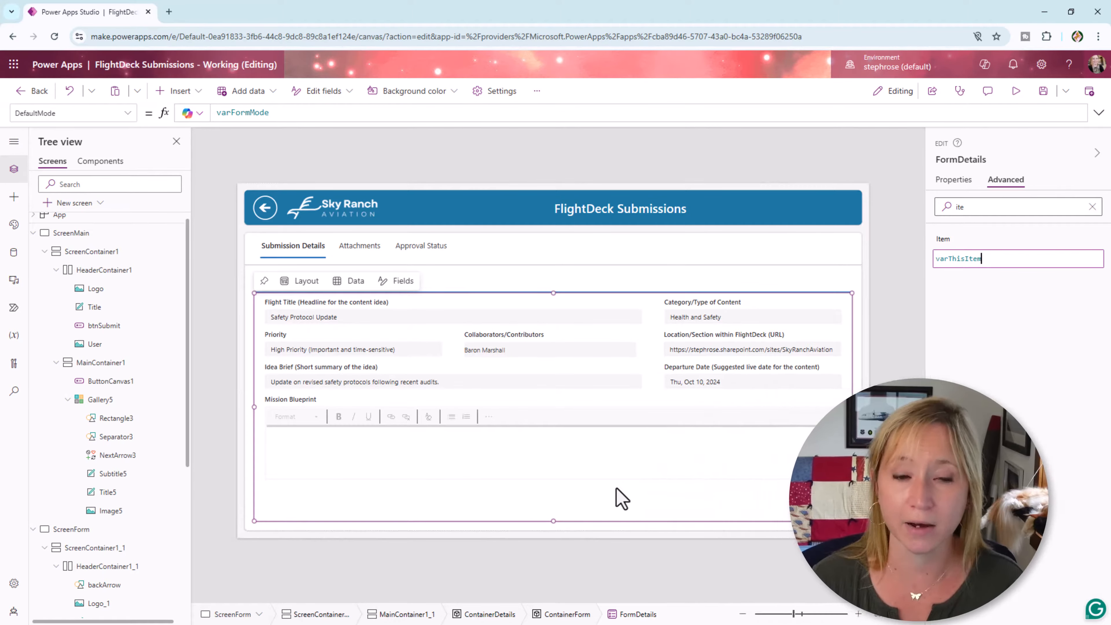
key("alt")
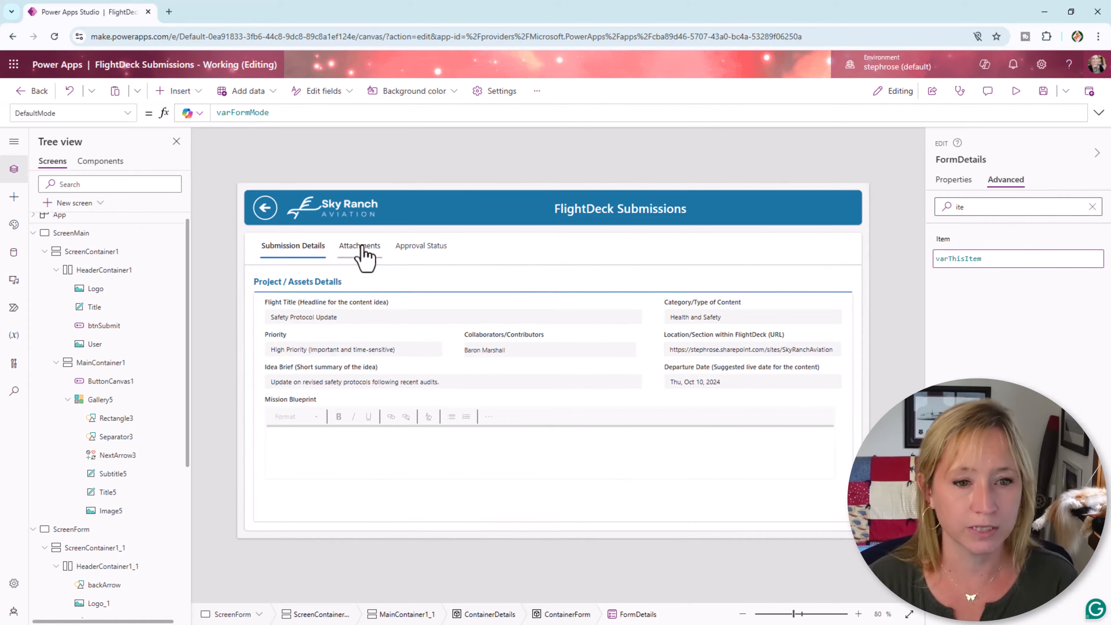
left_click(360, 246, "alt")
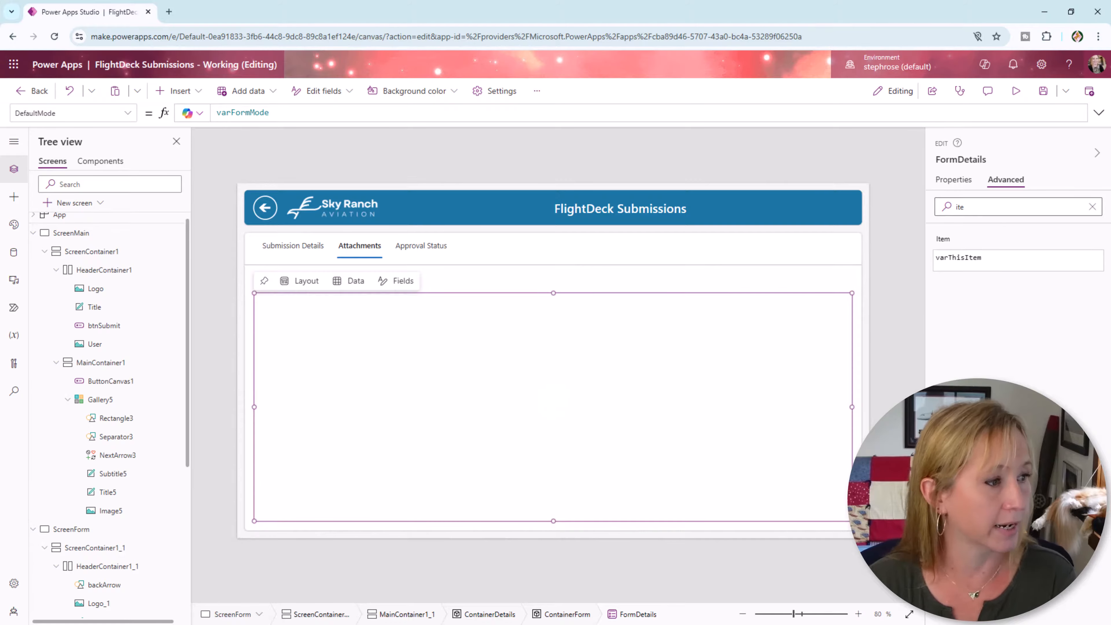
Switch to the finished FlightDeck Submissions app and examine the preview image's Image formula and the attachments gallery's Items formula
key("alt+Tab")
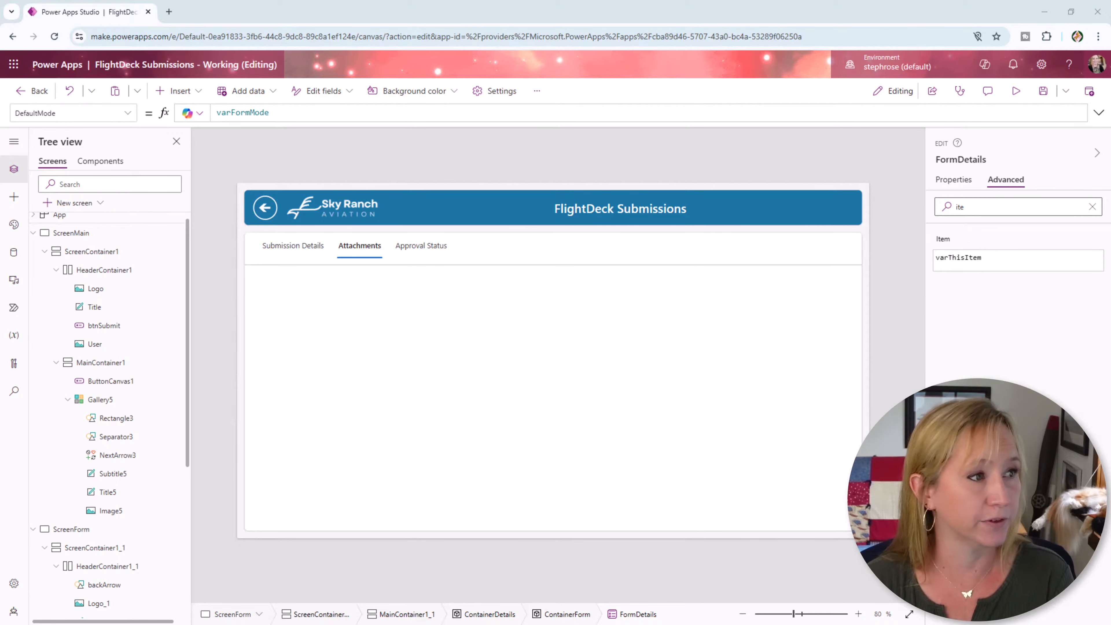
left_click_drag(0, 21, 487, 14)
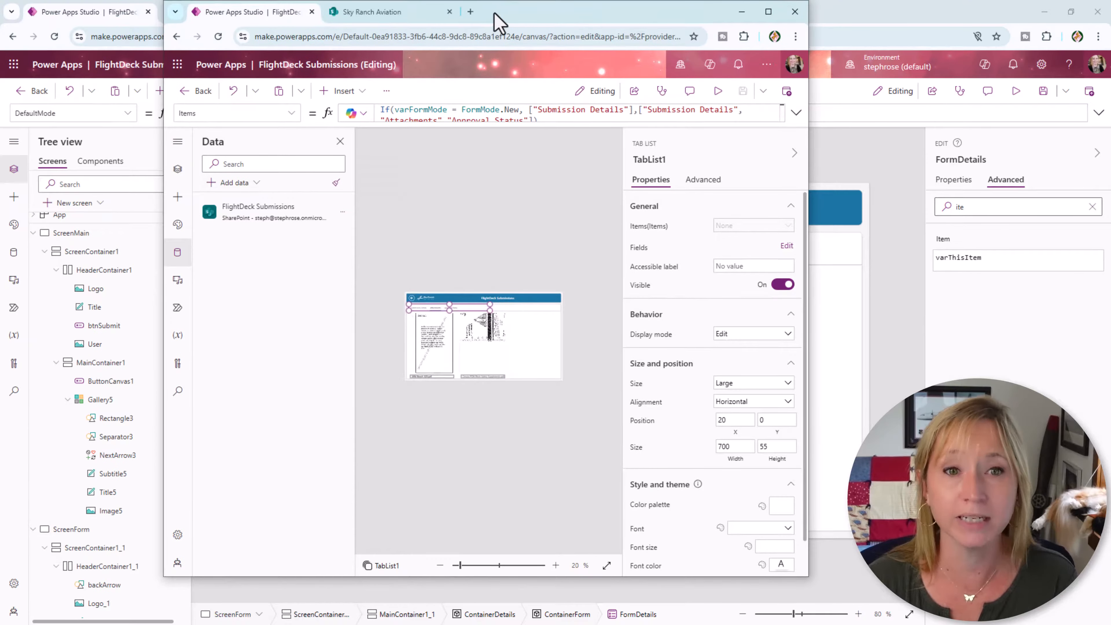
double_click(498, 22)
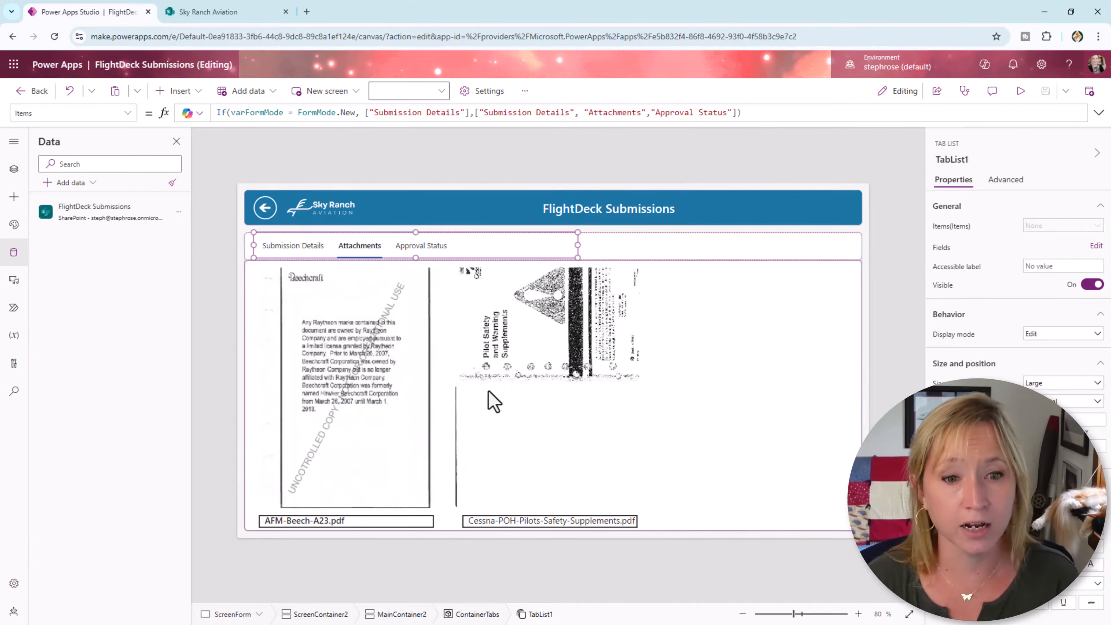
left_click(396, 403)
left_click(363, 449)
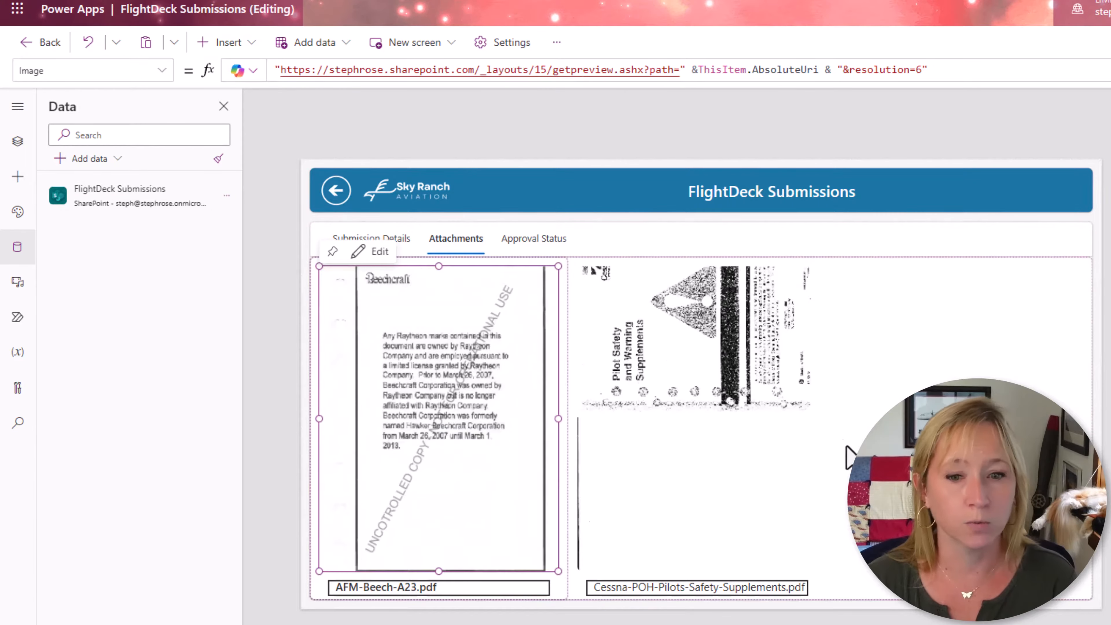
left_click(849, 458)
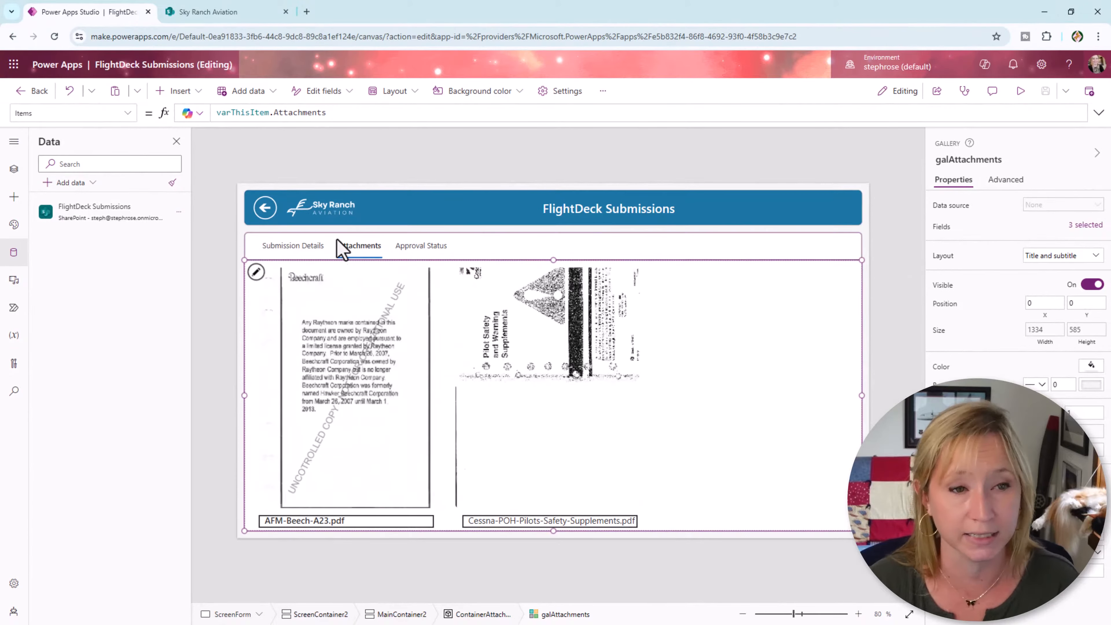
left_click_drag(417, 11, 0, 69)
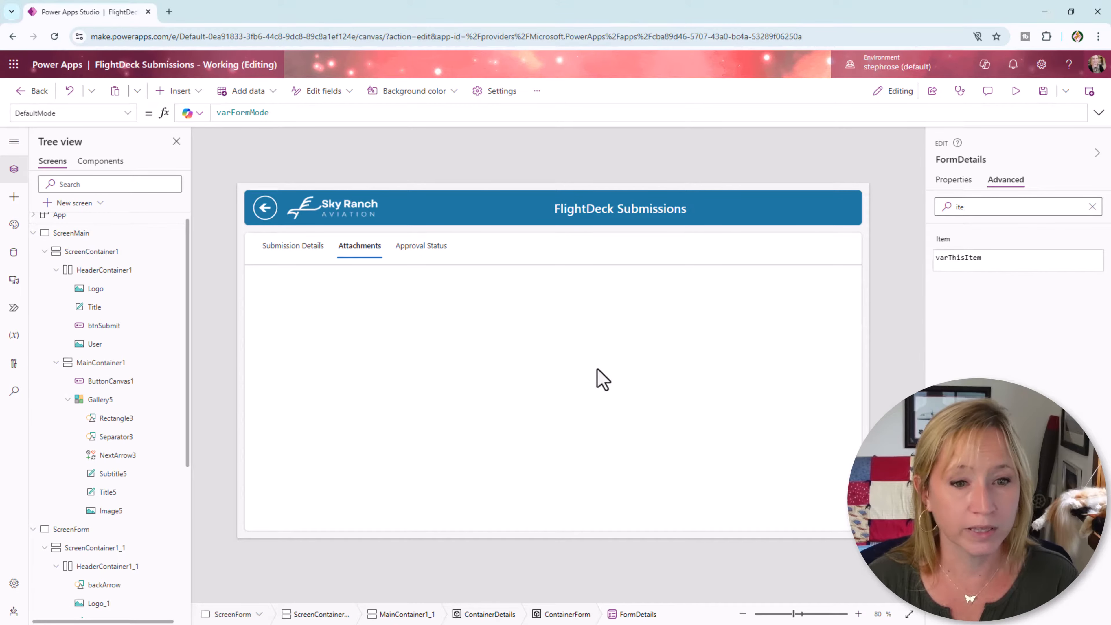
Insert a horizontal gallery into ContainerAttachments and connect it to the FlightDeck Submissions data source
left_click(603, 379)
scroll(144, 426, "down", 5)
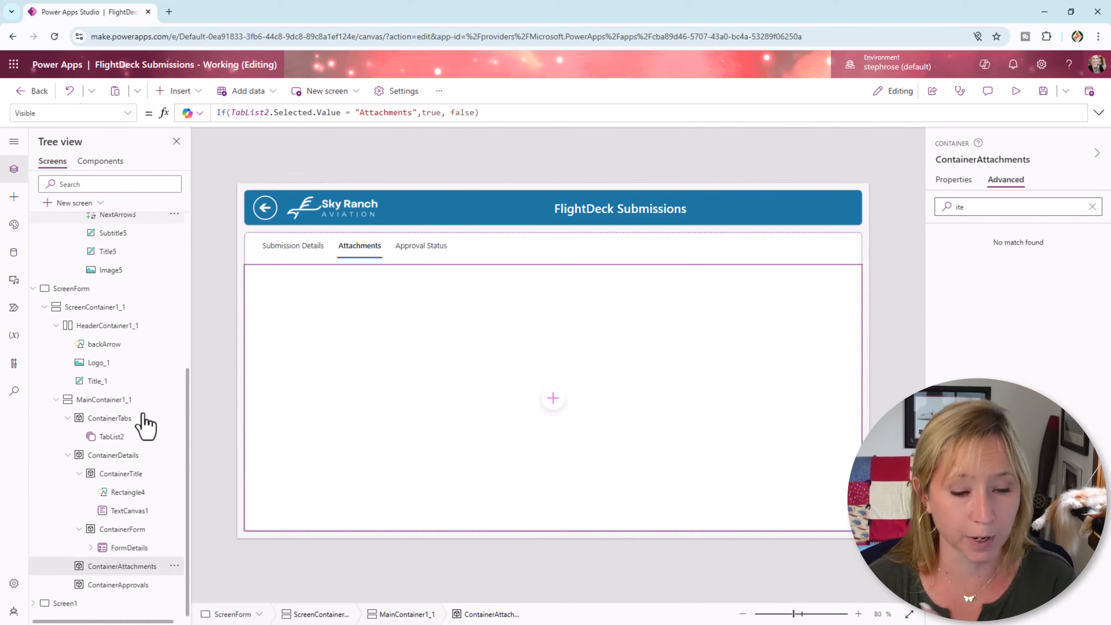
left_click(553, 399)
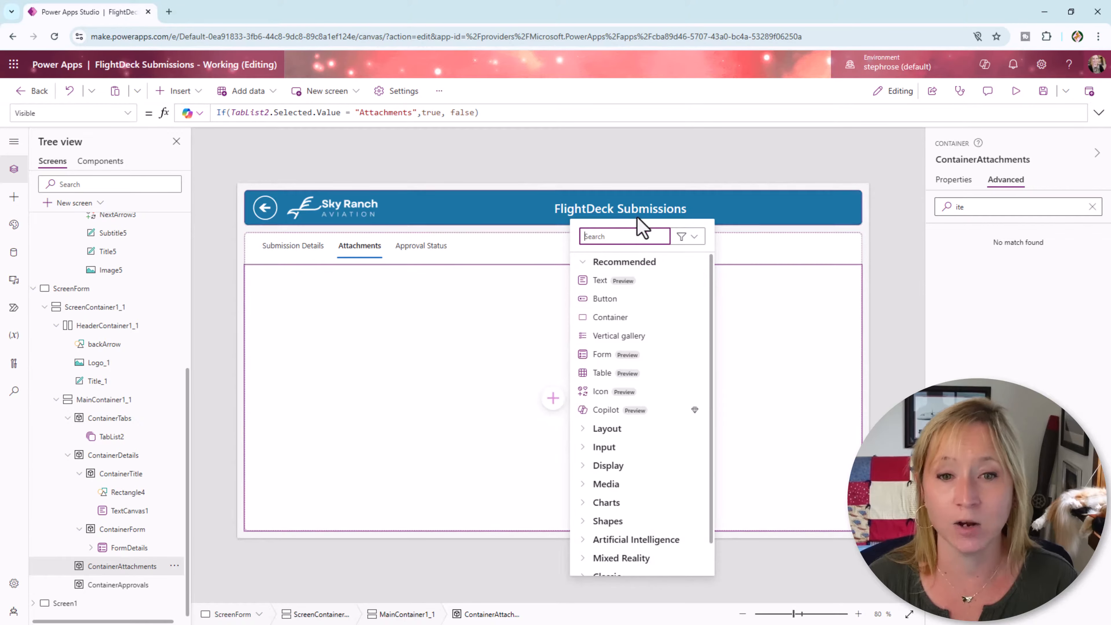
type("galler")
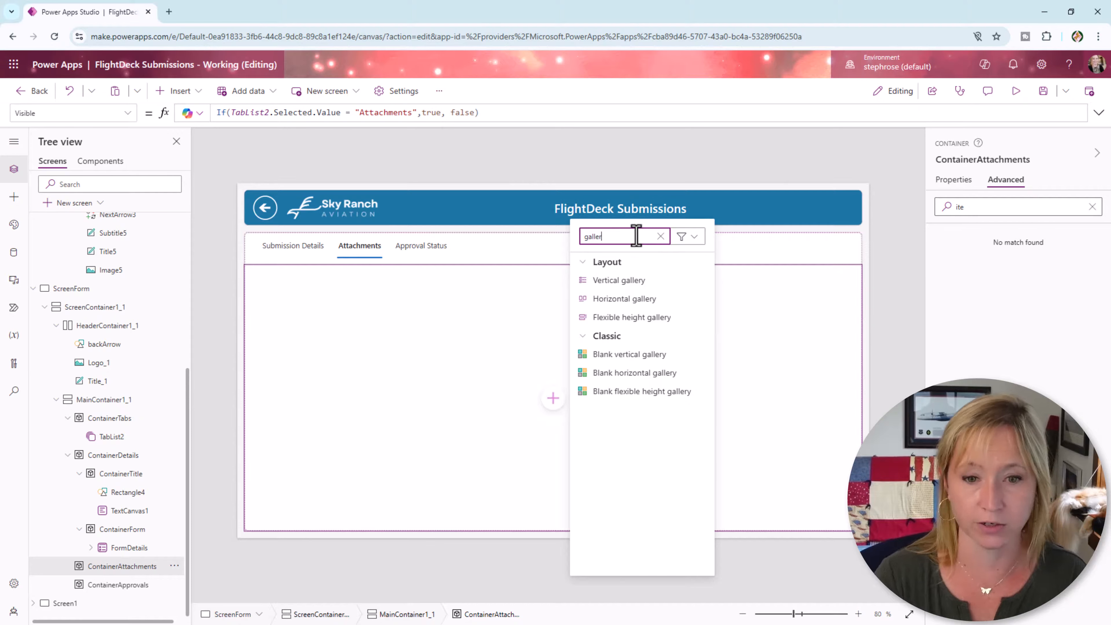
left_click(668, 302)
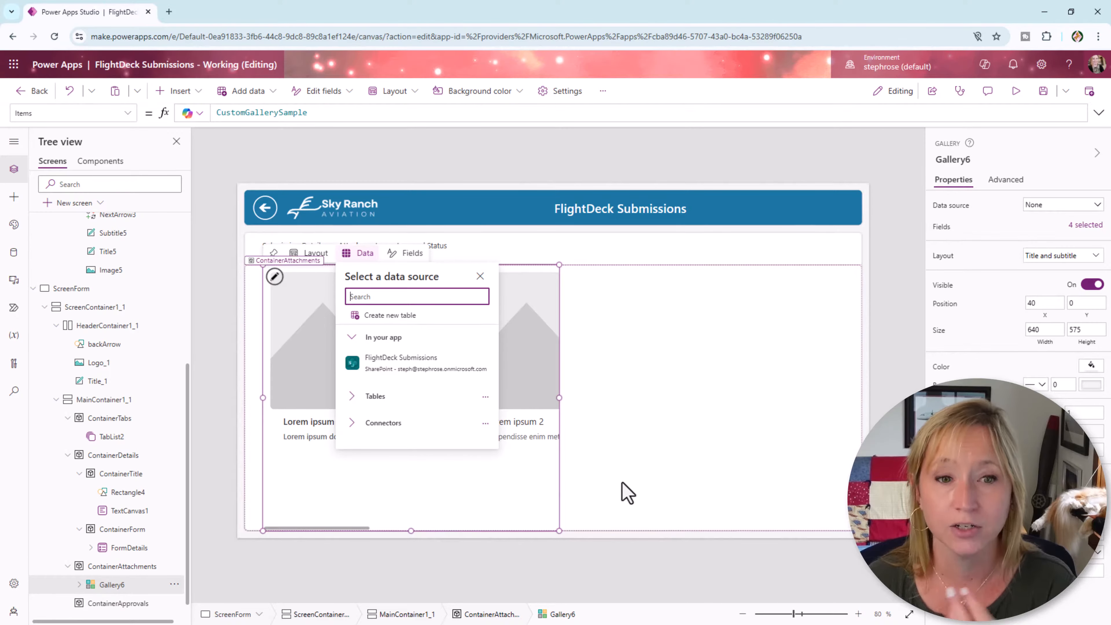
left_click(541, 515)
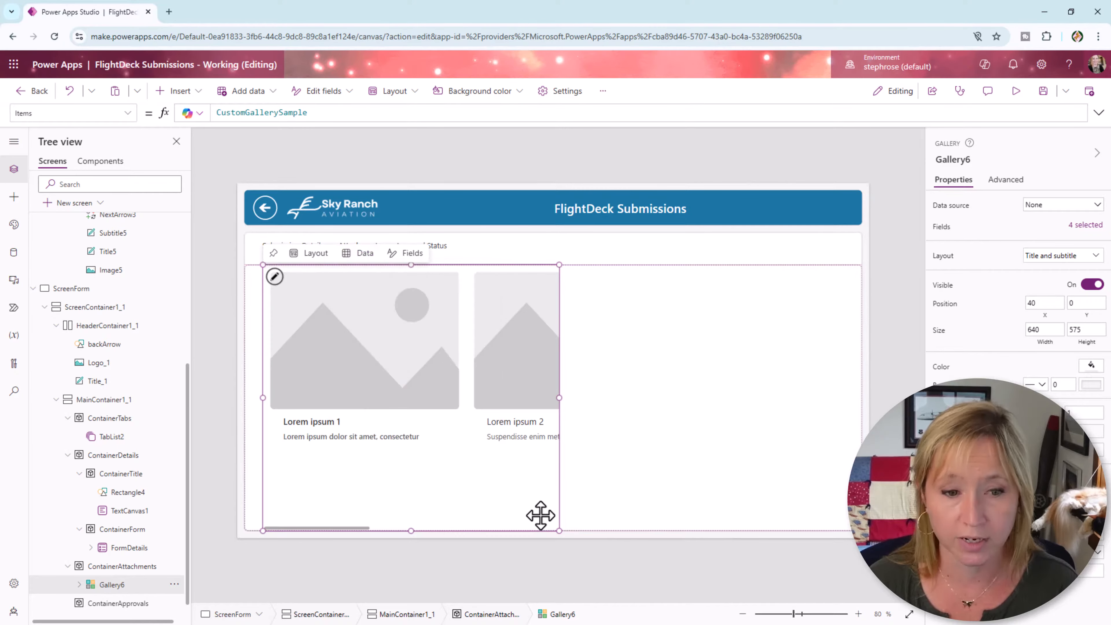
left_click(1072, 206)
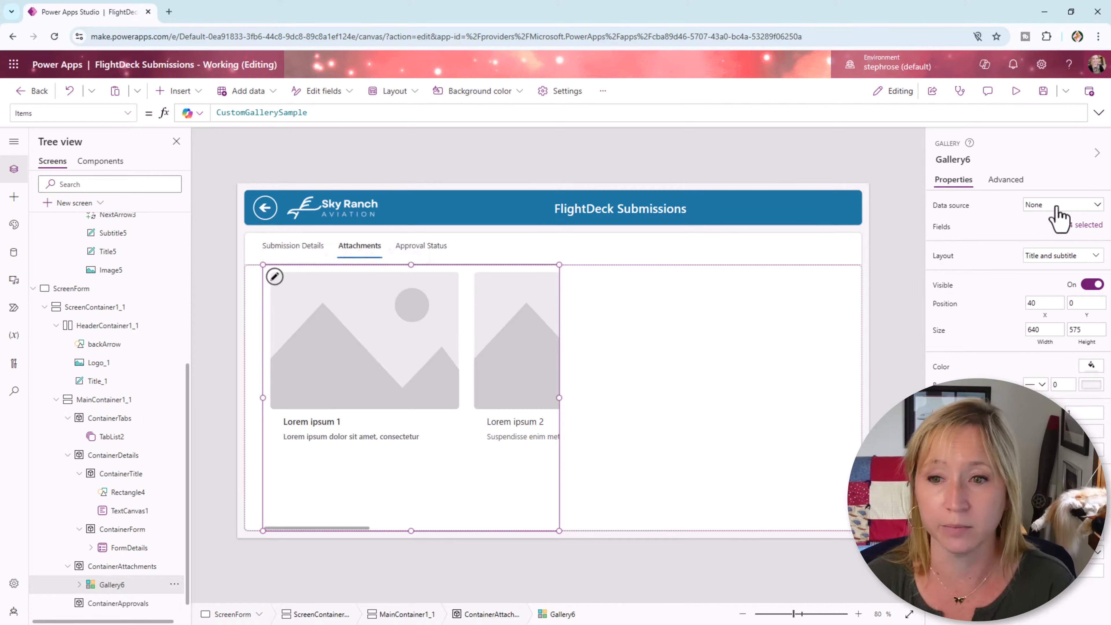
left_click(1024, 293)
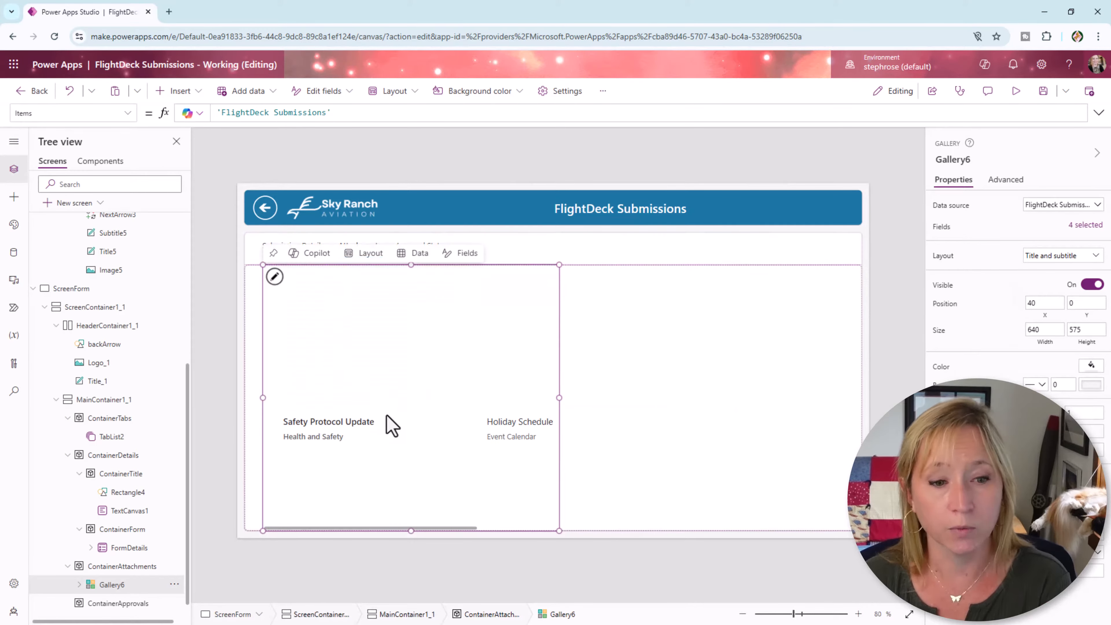
Replace the new gallery's Items formula with varThisItem.Attachments
triple_click(295, 112)
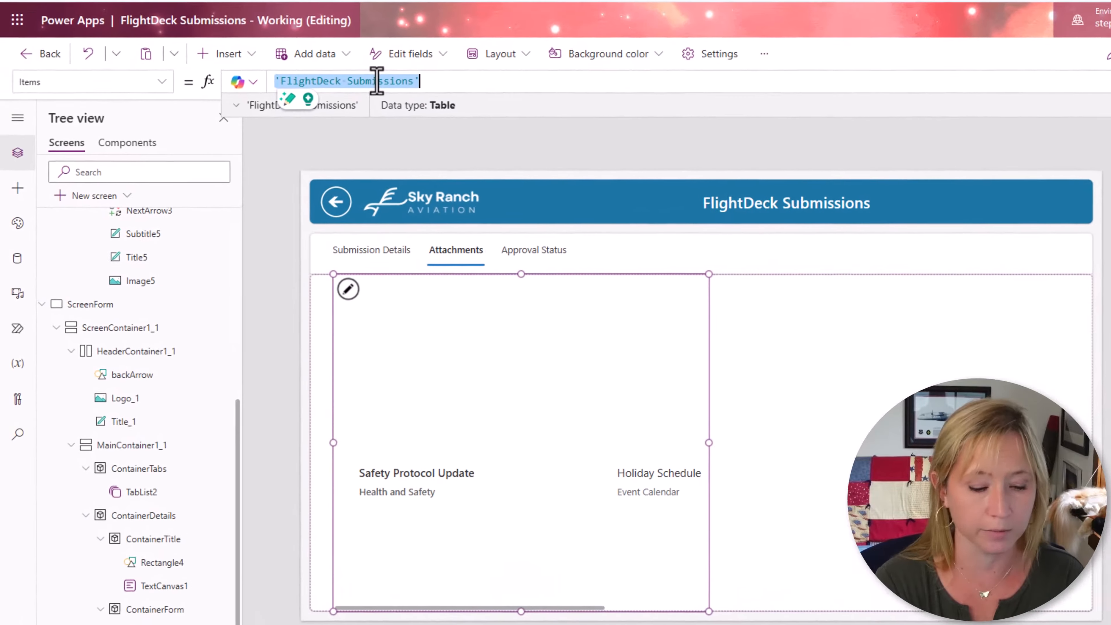
type("var")
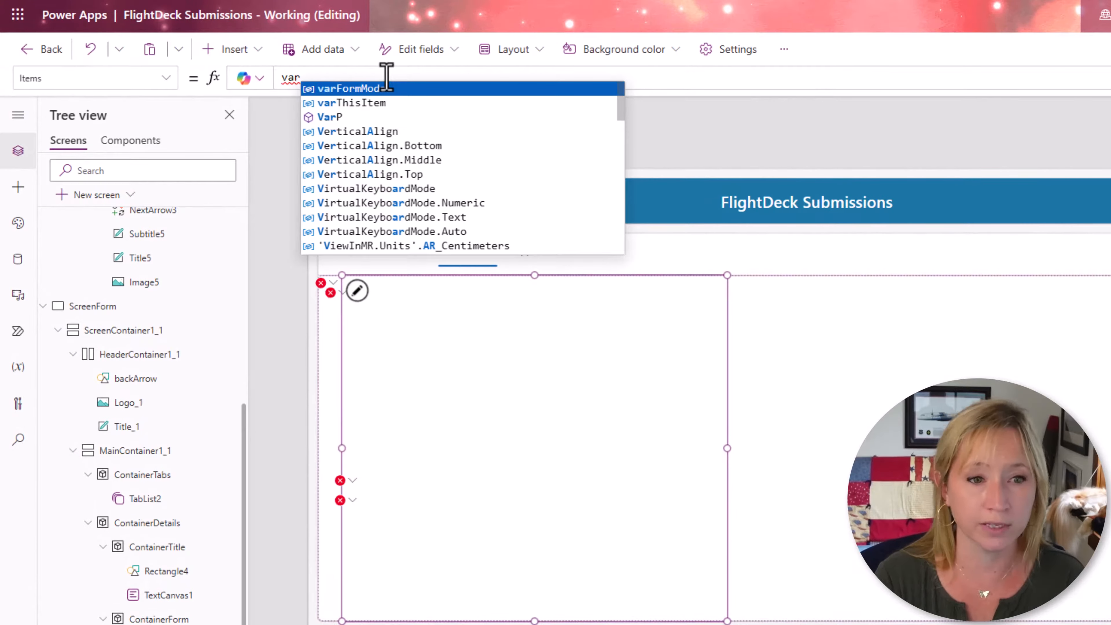
key("Down")
key("Tab")
type(".")
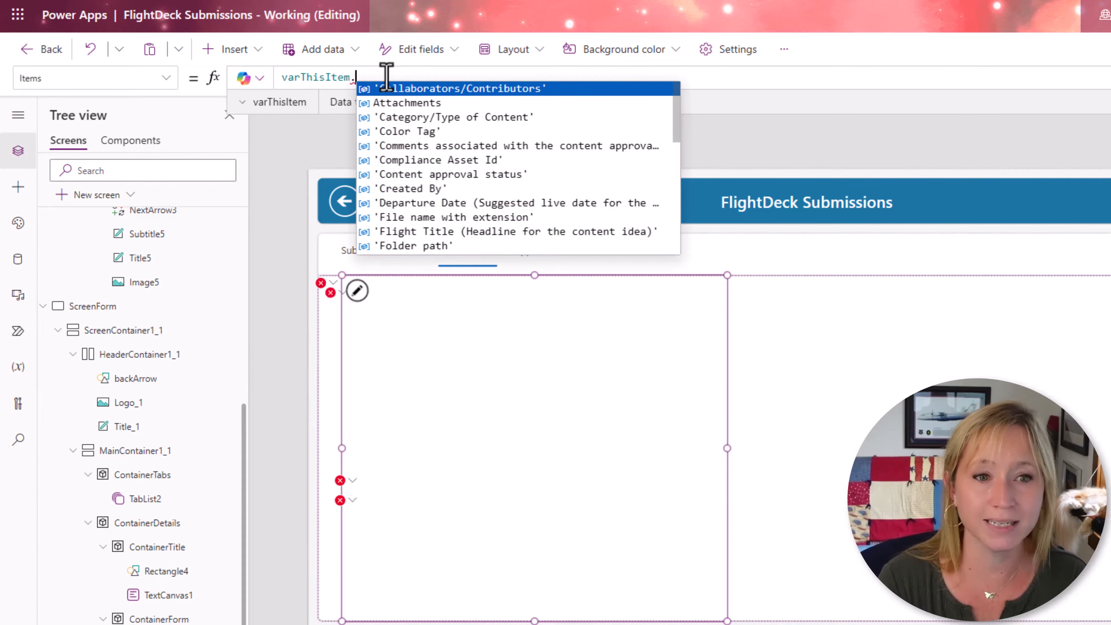
key("Down")
key("Tab")
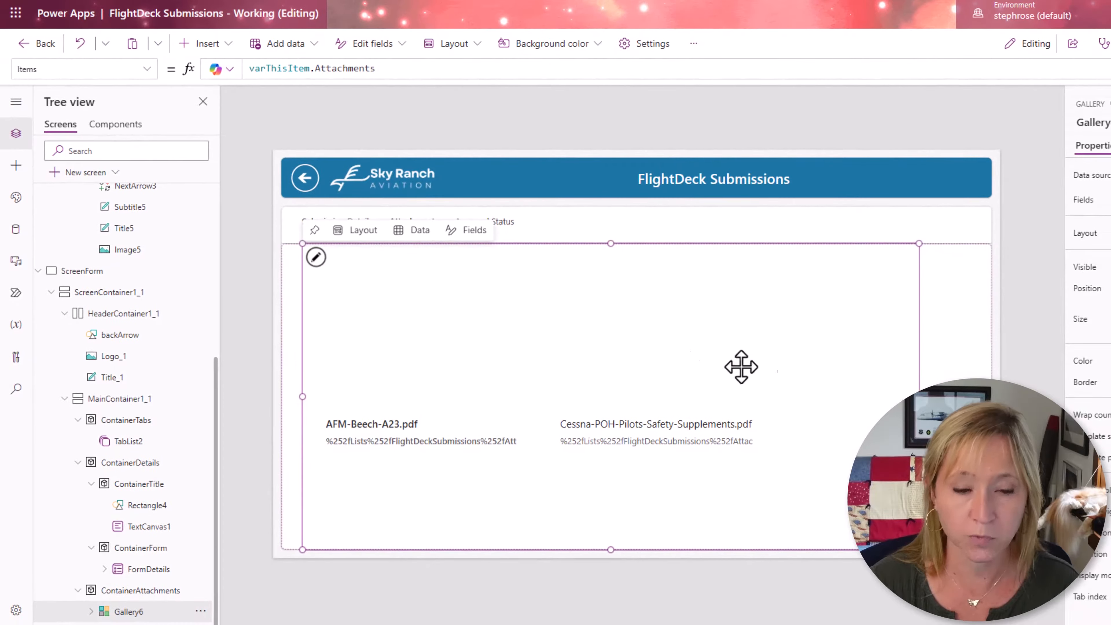
Set the Text of the attachments gallery's subtitle label to ThisItem.AbsoluteUri and widen the gallery's item template
left_click(461, 479)
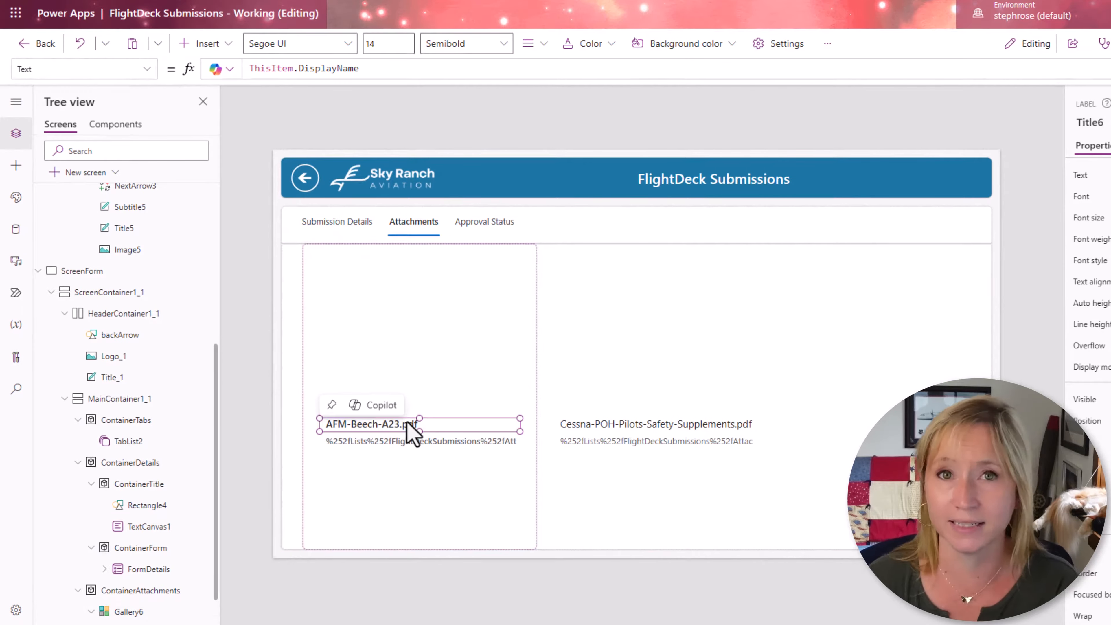
left_click(411, 442)
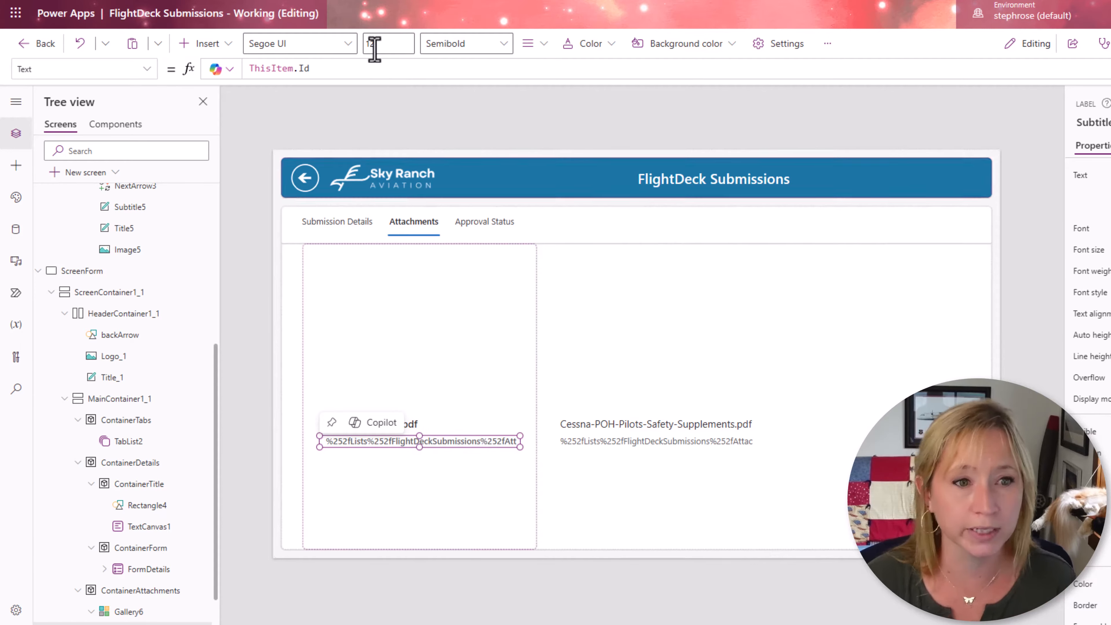
left_click(357, 75)
key("BackSpace")
key("BackSpace")
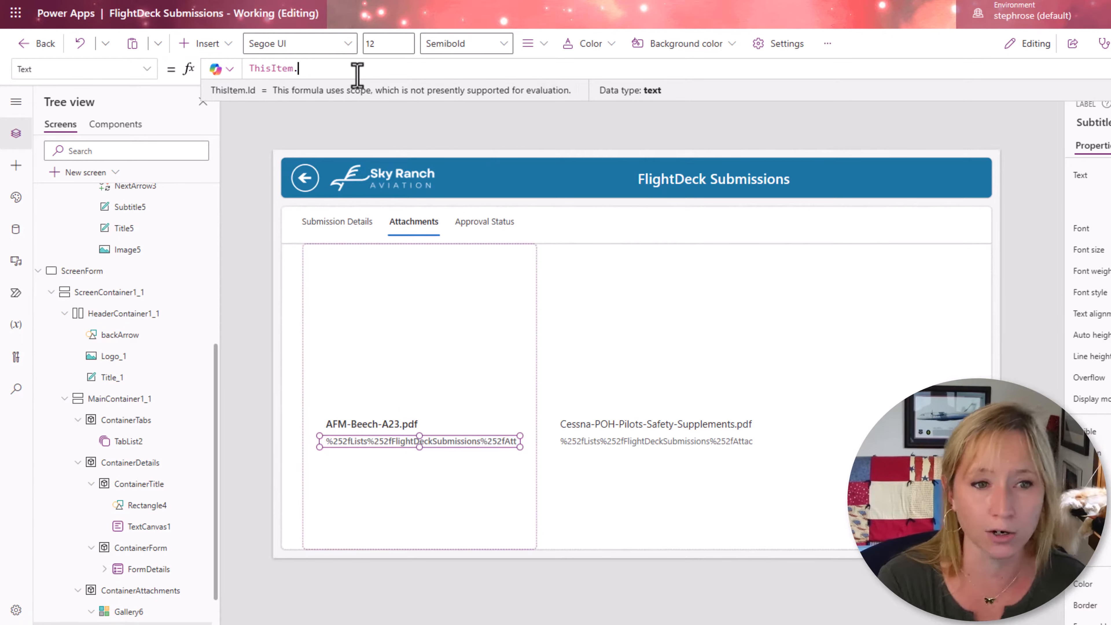
type(".")
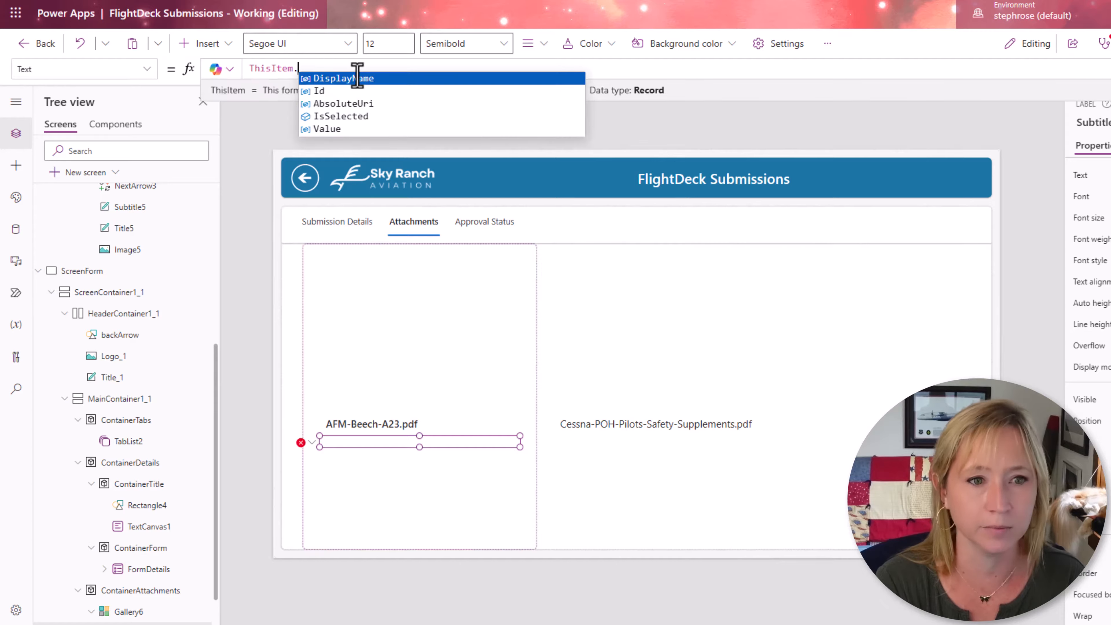
left_click(382, 104)
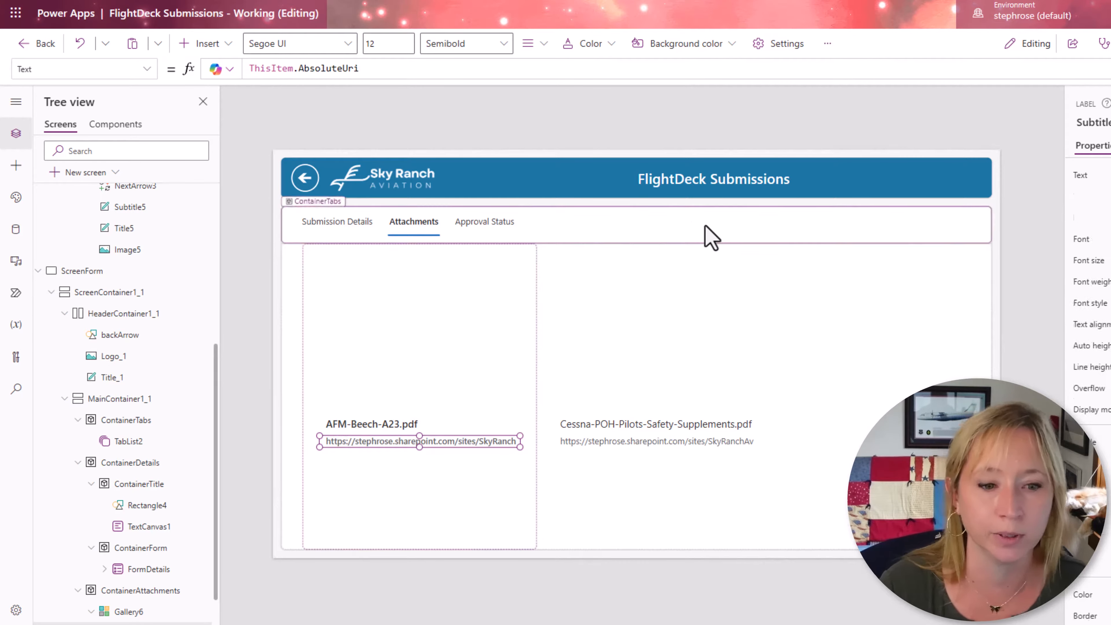
left_click(482, 509)
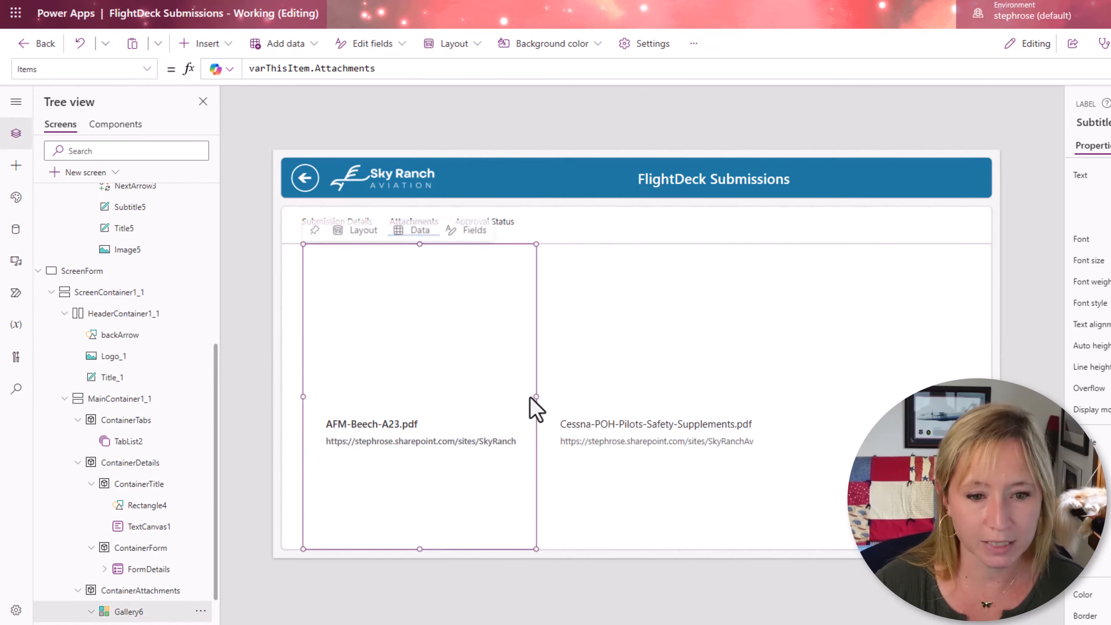
left_click_drag(538, 394, 687, 396)
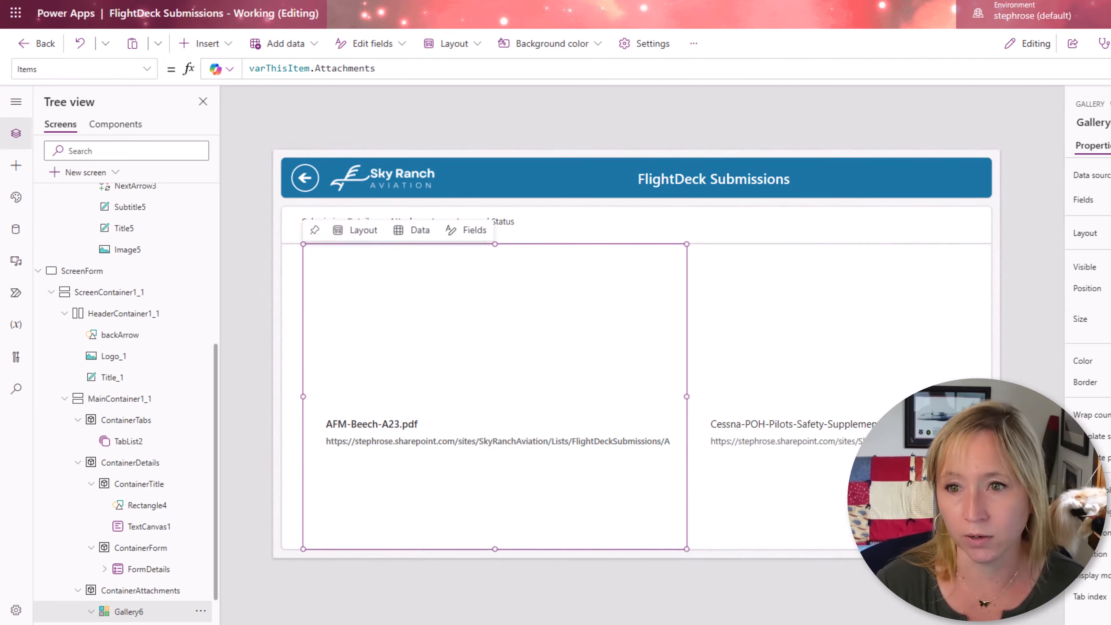
Preview the app, copy the URL shown under AFM-Beech-A23.pdf and open it in a new browser tab
key("F5")
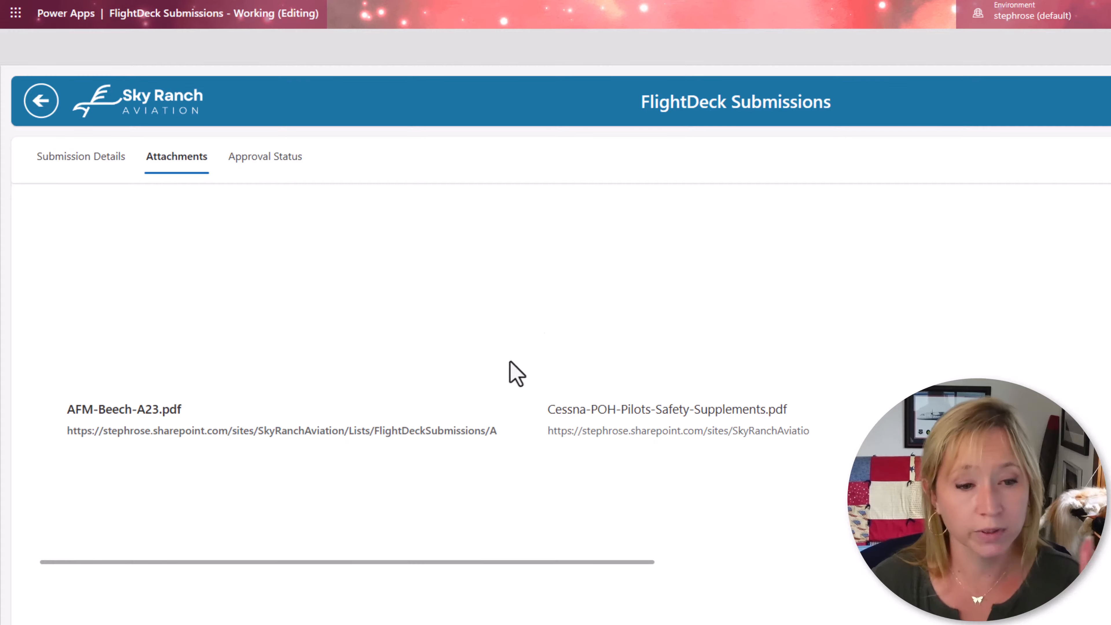
triple_click(398, 431)
key("ctrl+c")
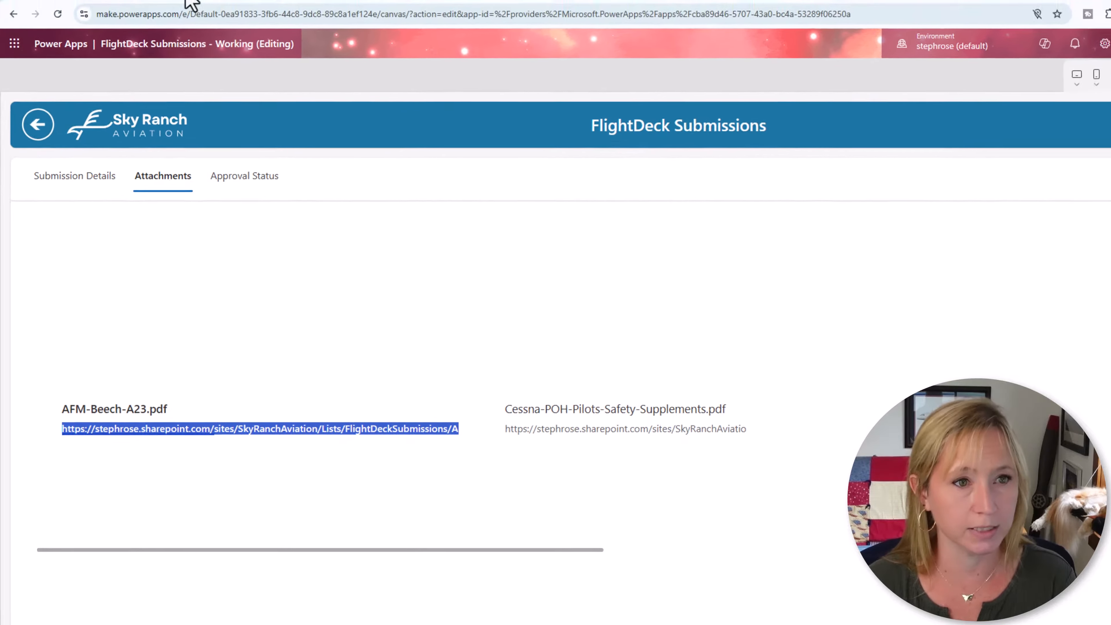
key("ctrl+t")
key("ctrl+v")
key("Return")
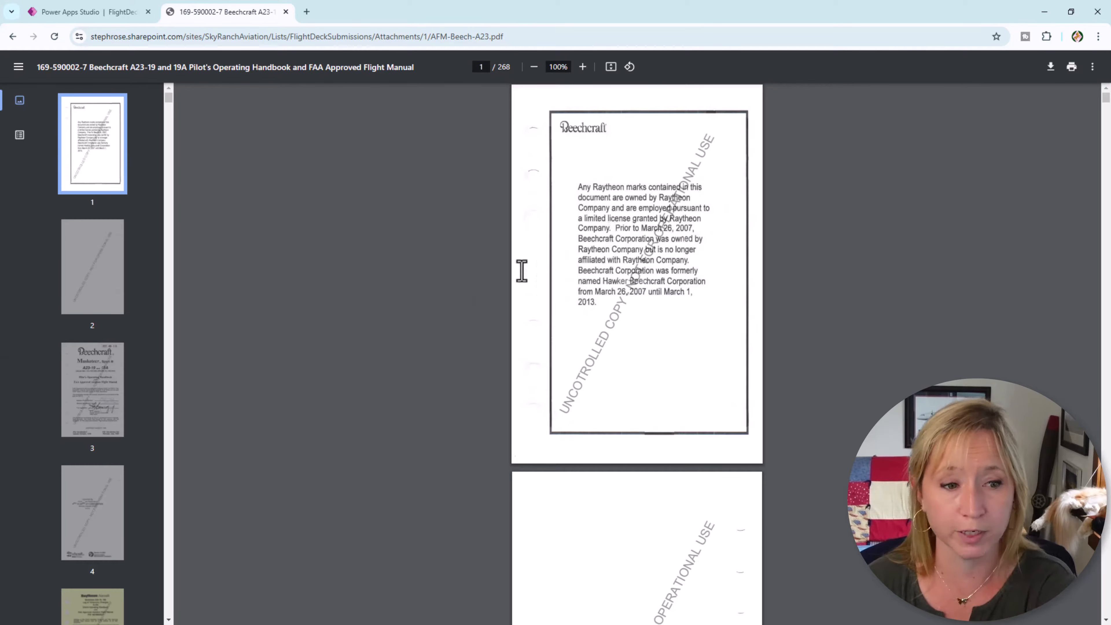
Look through the PDF's page thumbnails, return to Power Apps Studio and end the app preview
scroll(127, 322, "down", 20)
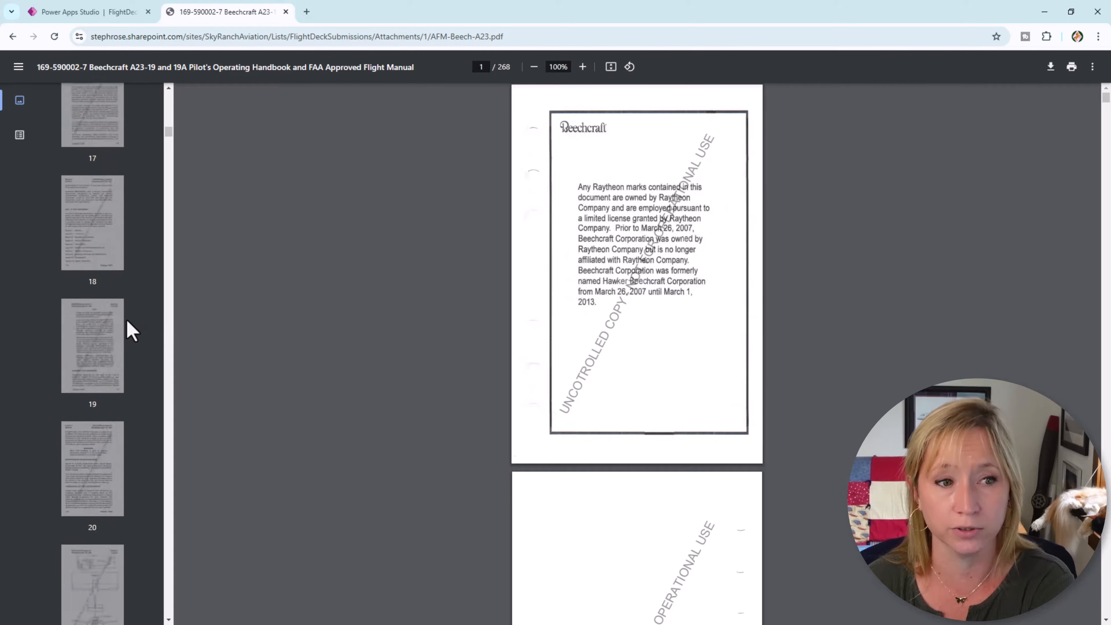
scroll(126, 321, "down", 7)
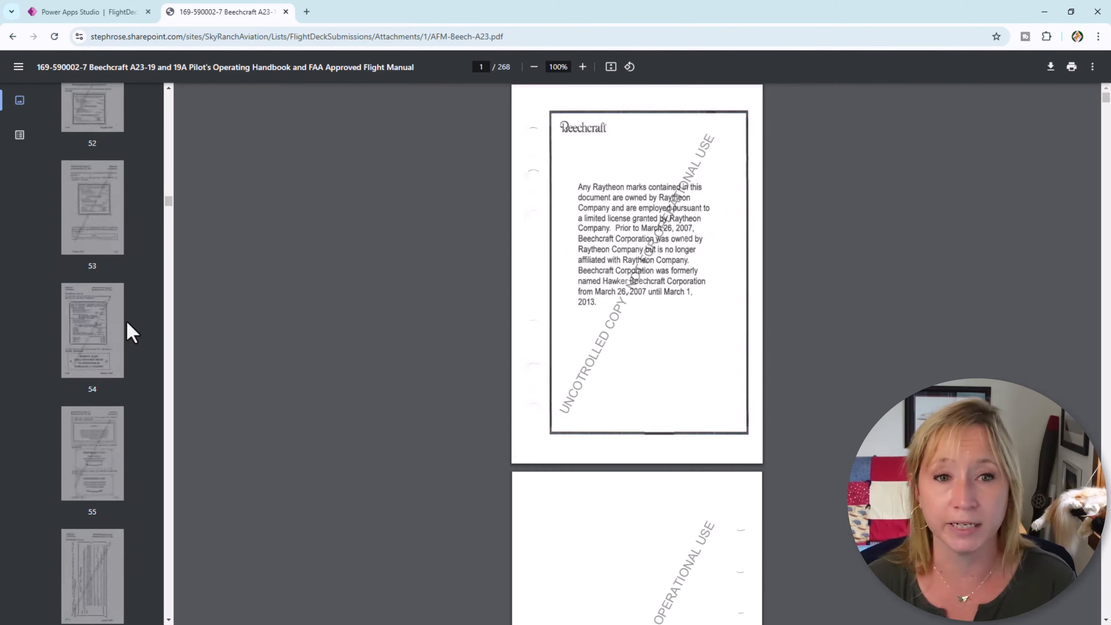
scroll(127, 326, "up", 20)
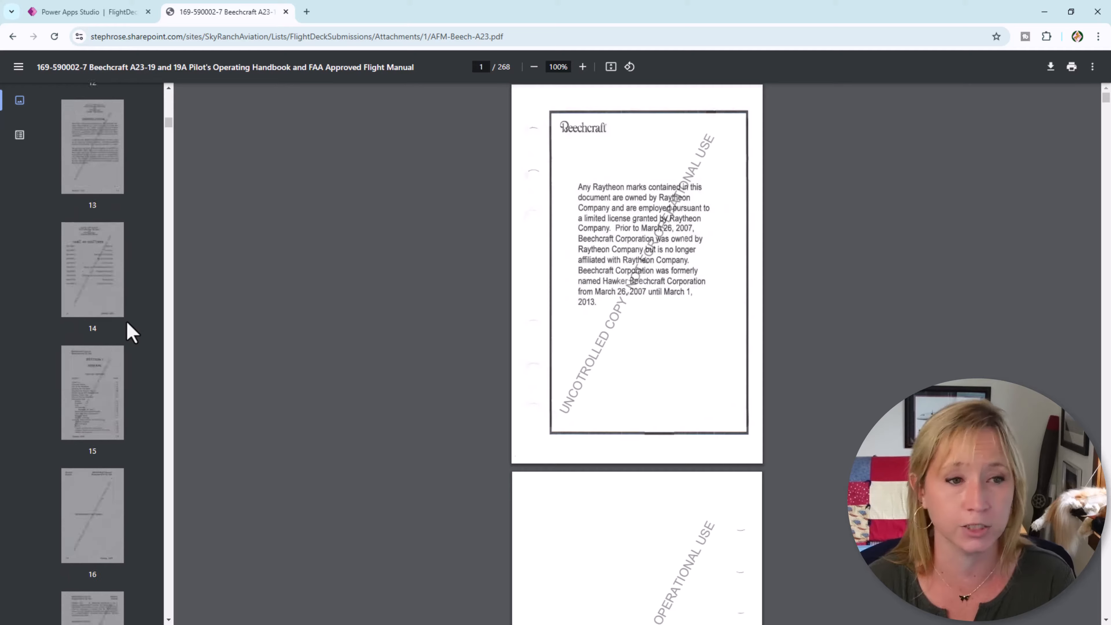
scroll(129, 331, "up", 3)
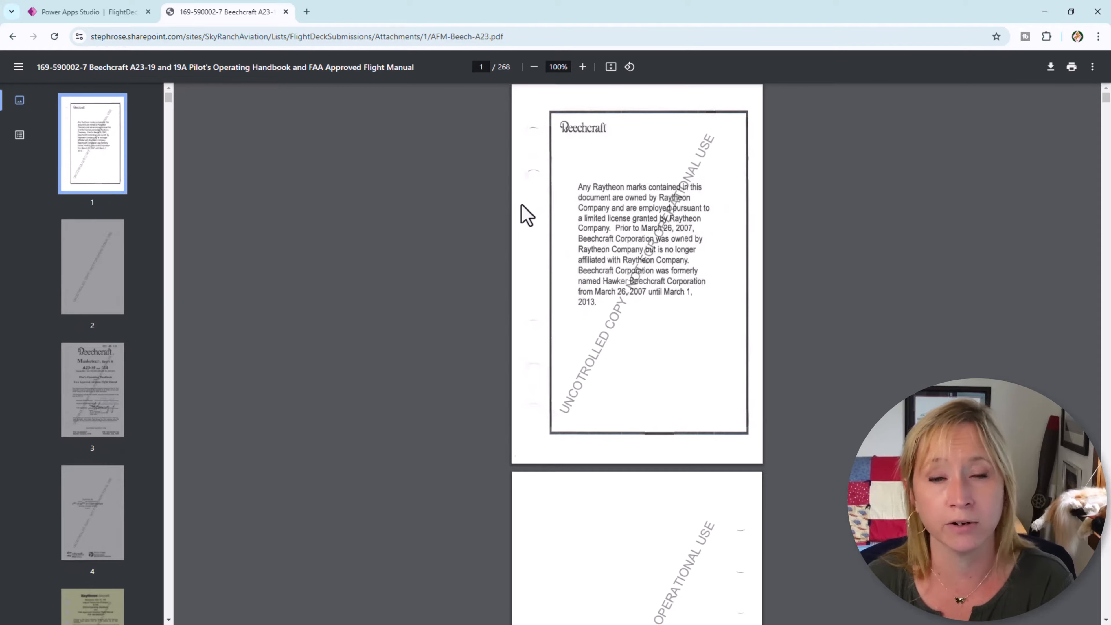
left_click(94, 15)
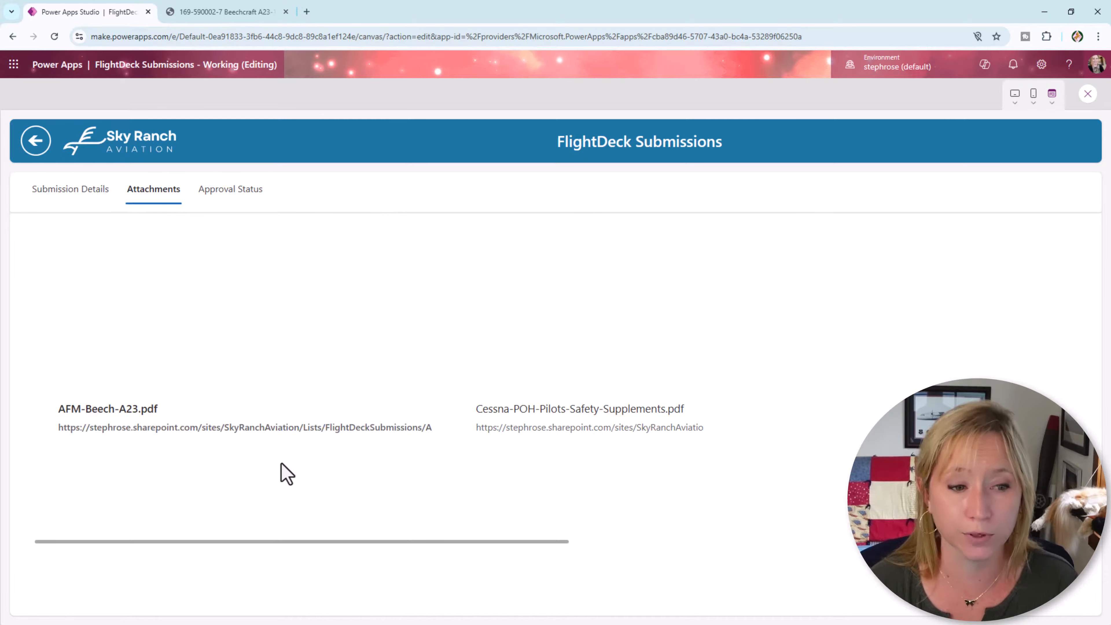
left_click(1088, 94)
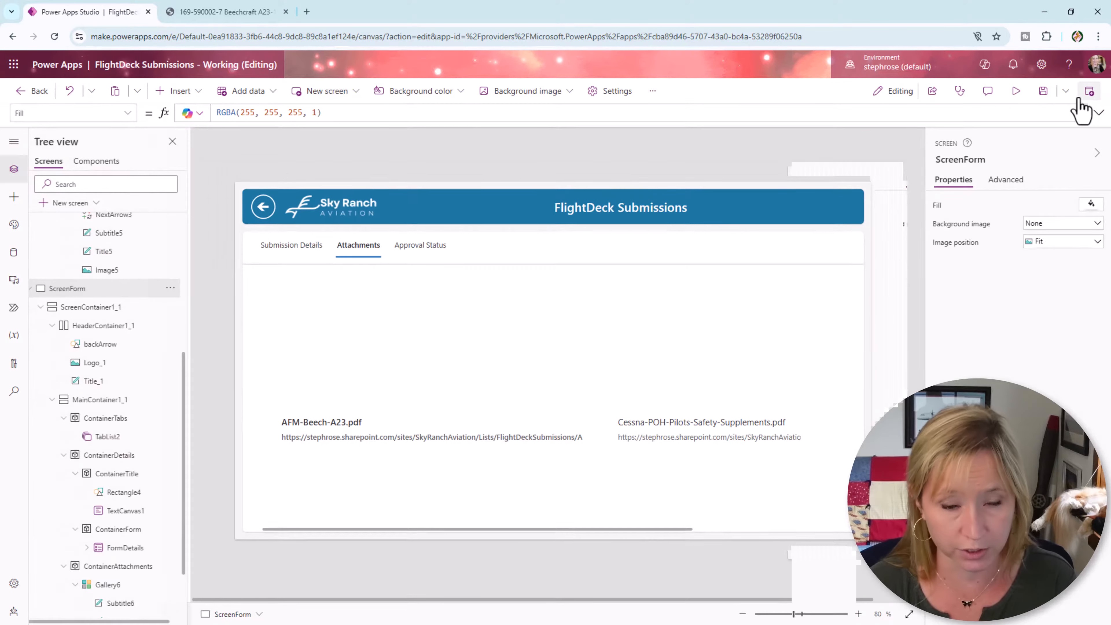
Set the gallery image's Image formula to the SharePoint "/_layouts/15/getpreview.ashx?path=" URL & ThisItem.AbsoluteUri & "&resolution=6" and make the image taller
left_click(501, 347)
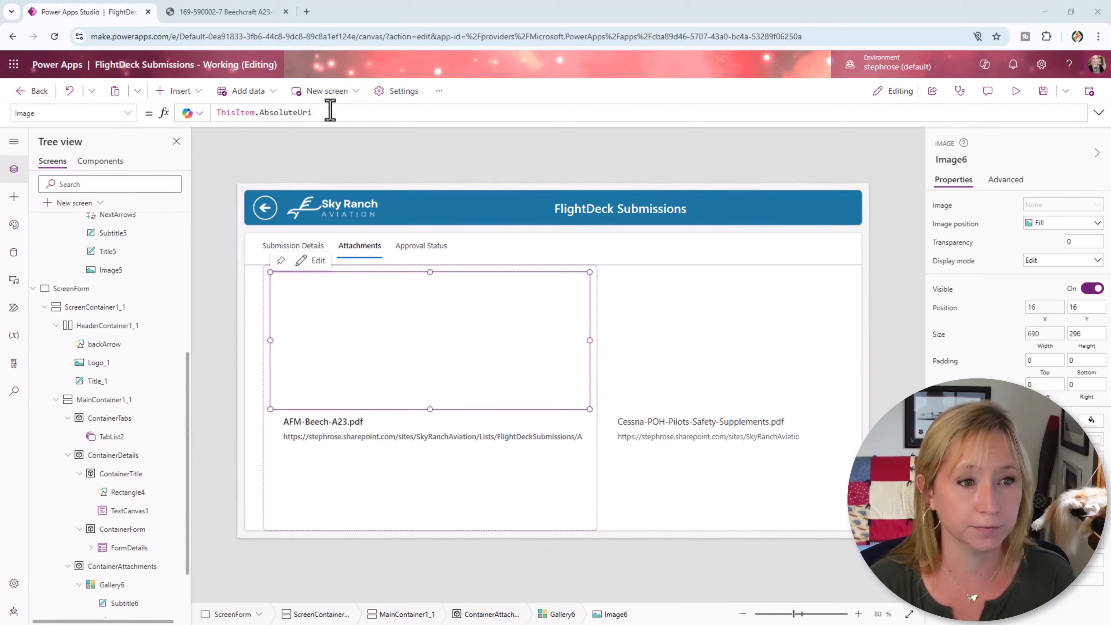
triple_click(339, 113)
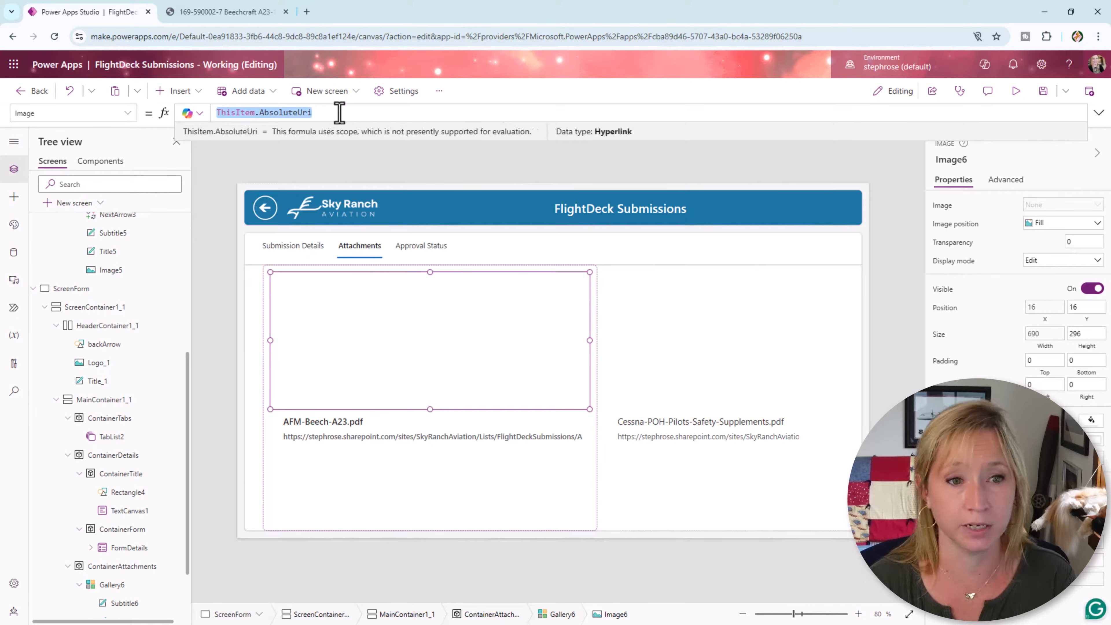
key("ctrl+v")
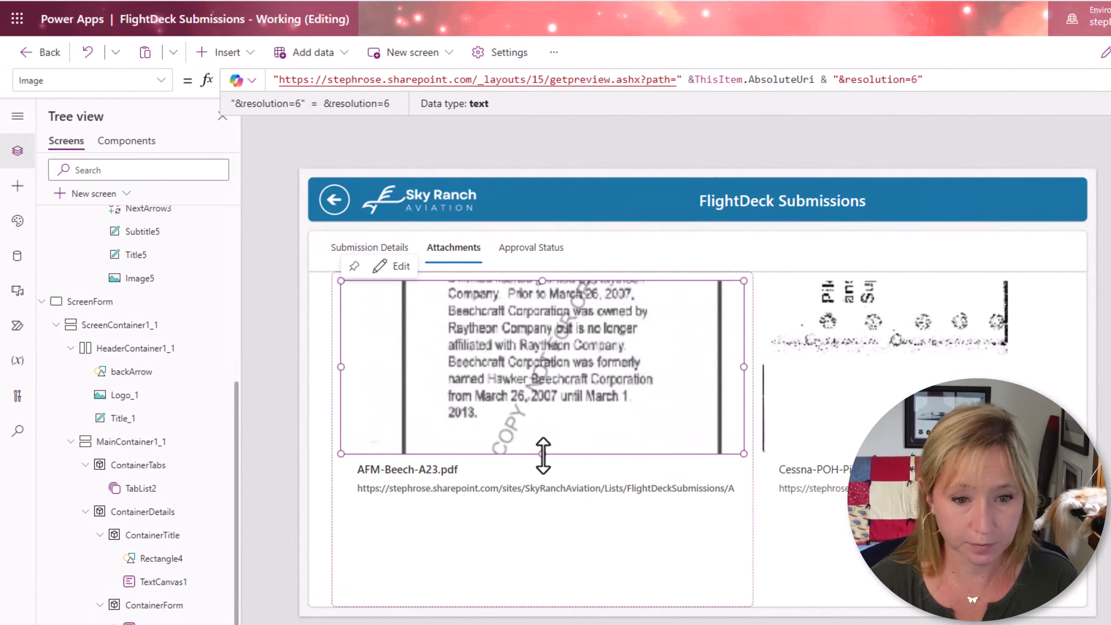
left_click_drag(456, 418, 460, 492)
left_click_drag(547, 544, 548, 556)
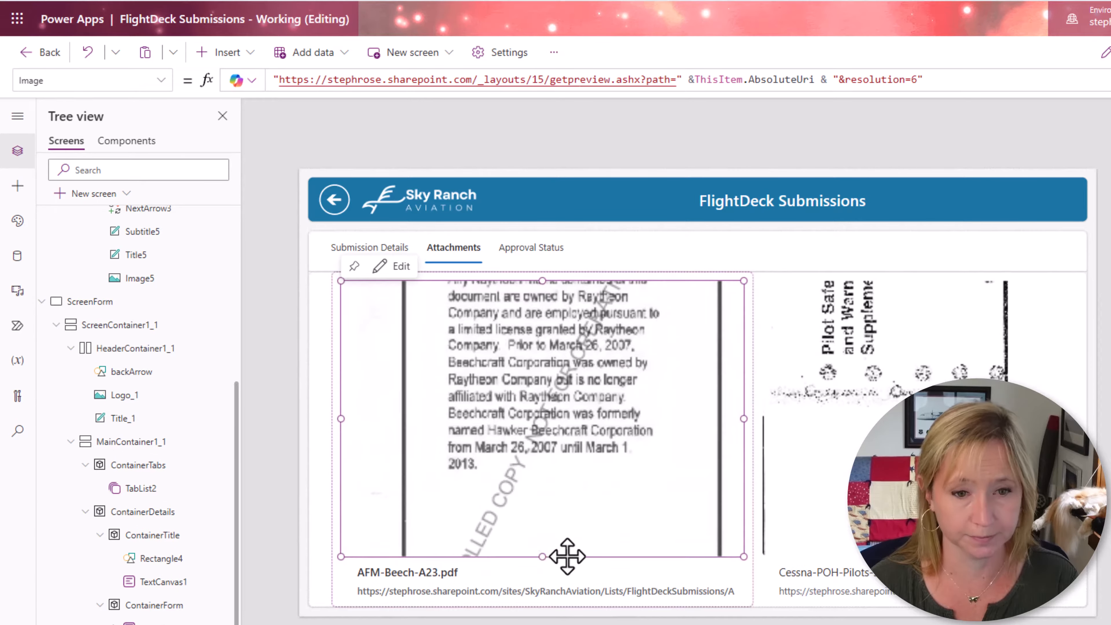
Examine the formulas of the title, subtitle and image in the gallery item, particularly the getpreview.ashx URL part of the Image formula
left_click(478, 573)
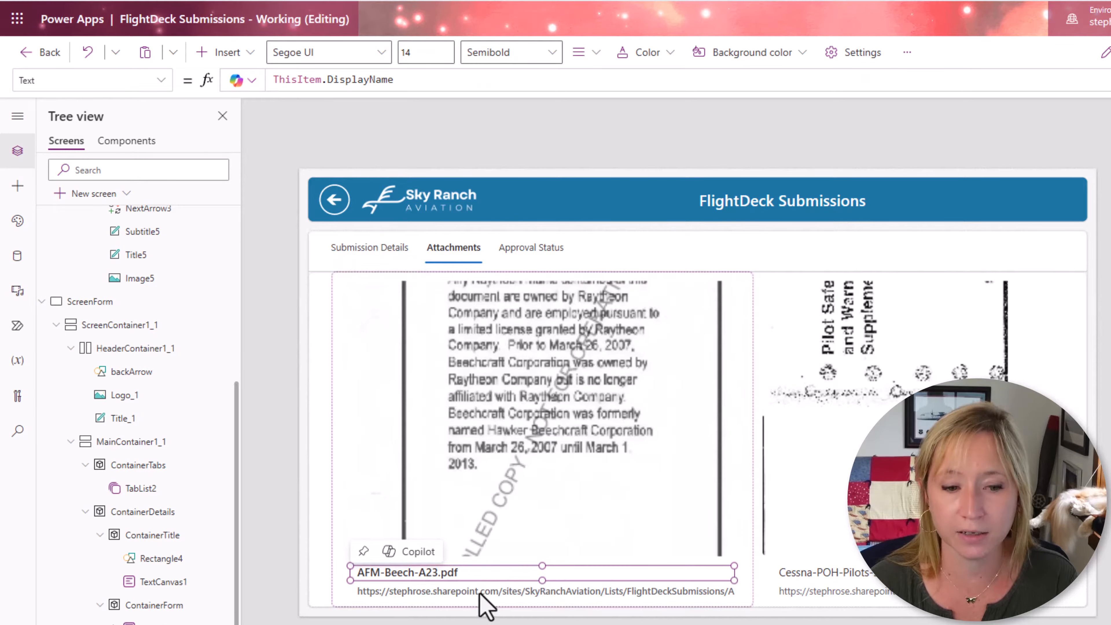
left_click(488, 591)
left_click(525, 525)
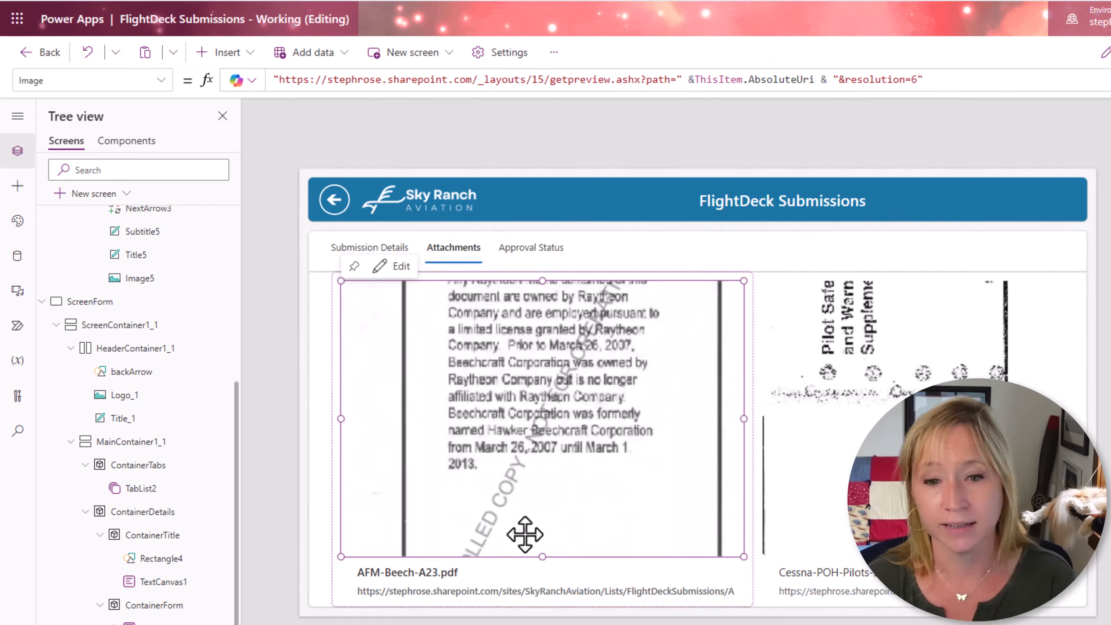
left_click(501, 572)
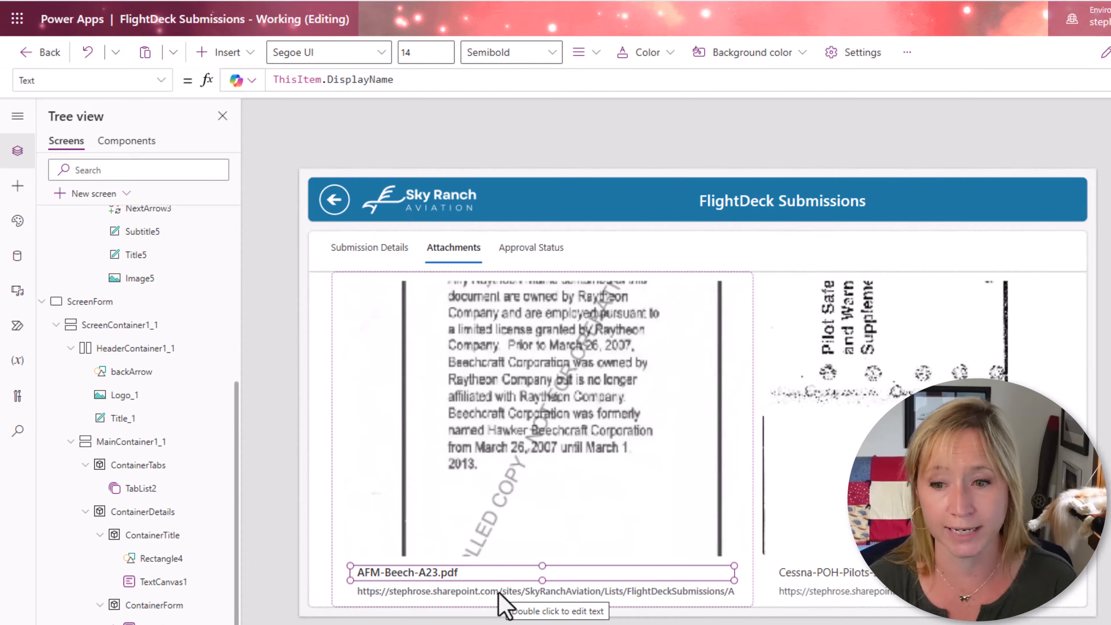
left_click(503, 489)
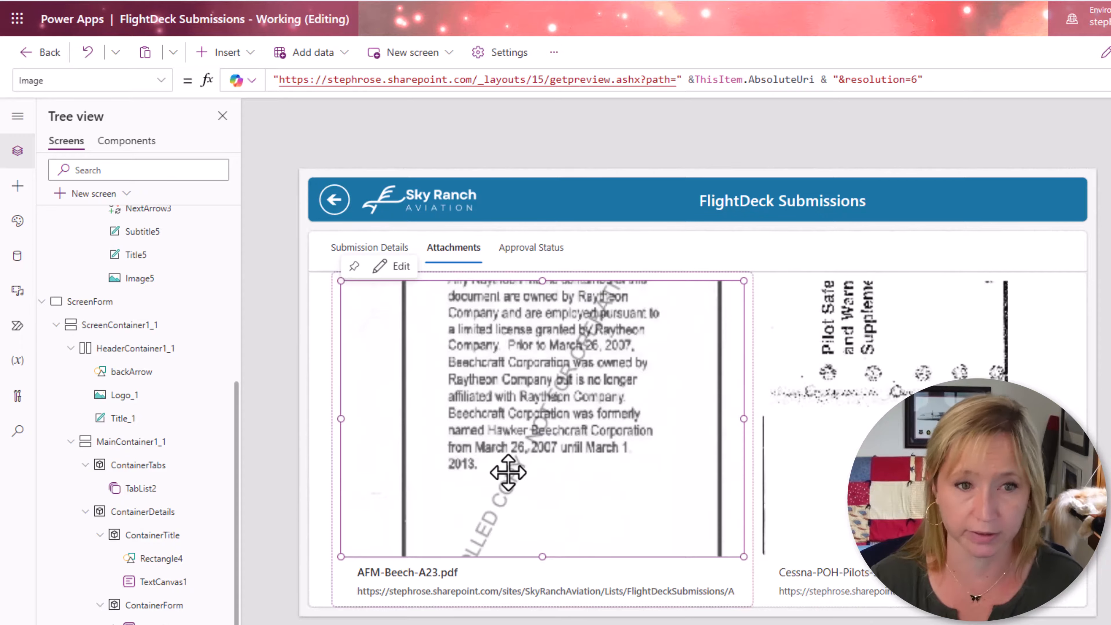
left_click(290, 81)
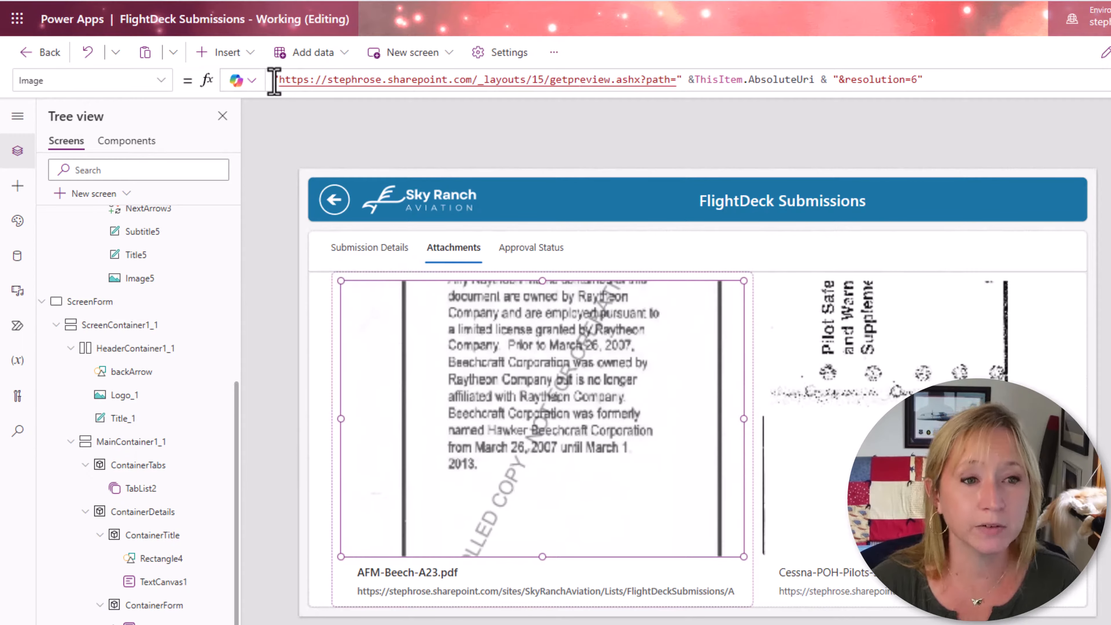
left_click_drag(274, 80, 678, 78)
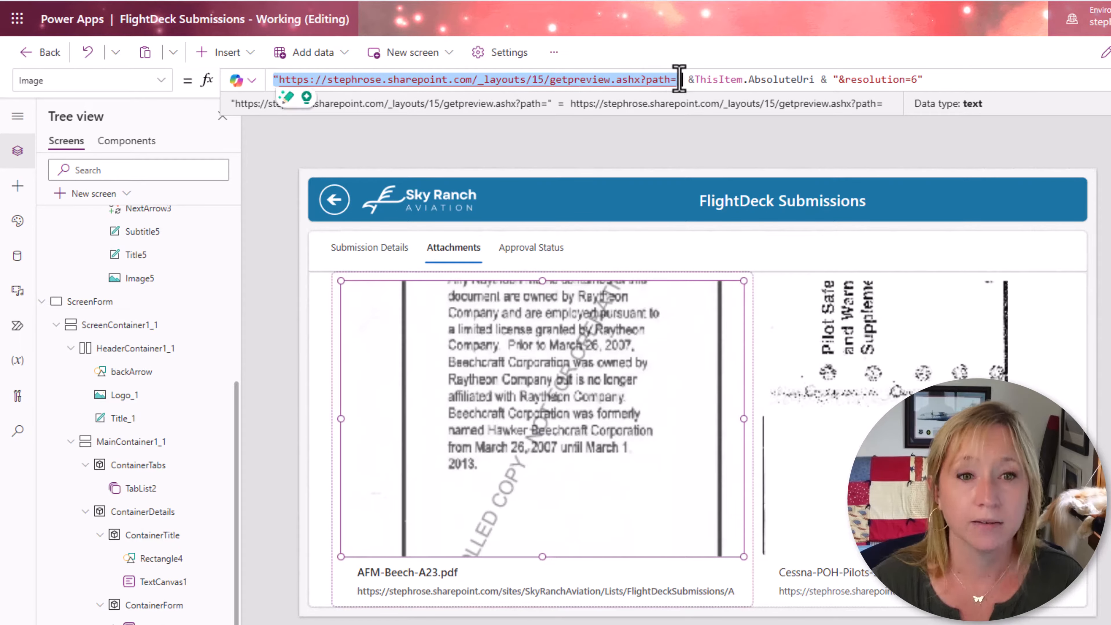
Remove the resolution parameter from the attachment image's formula, leaving the getpreview.ashx path joined to ThisItem.AbsoluteUri, and preview the app
left_click(728, 80)
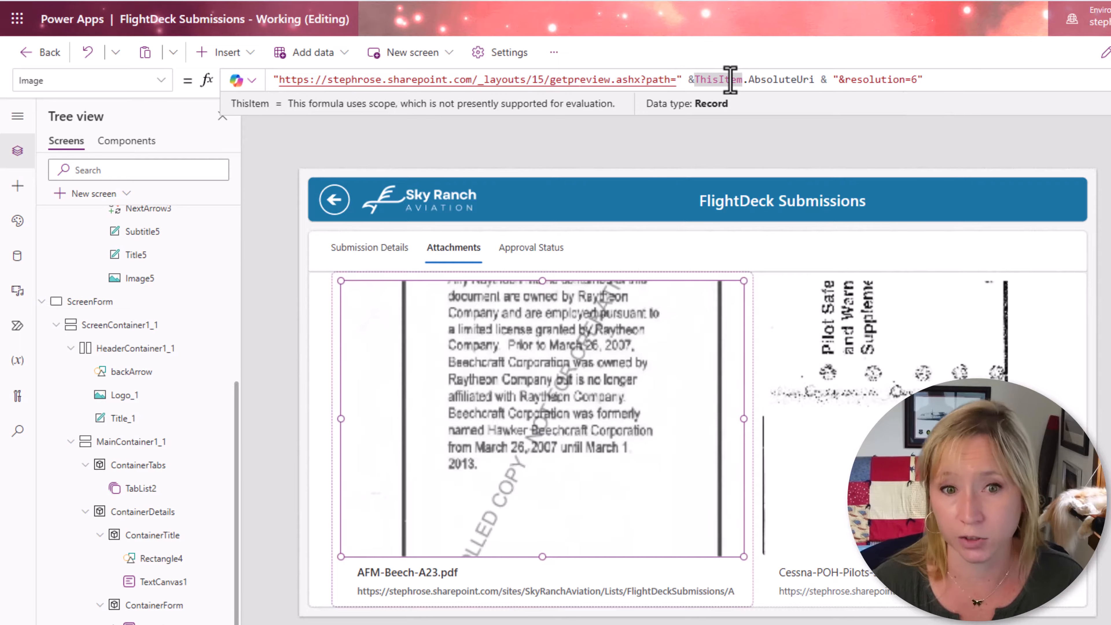
left_click(694, 79)
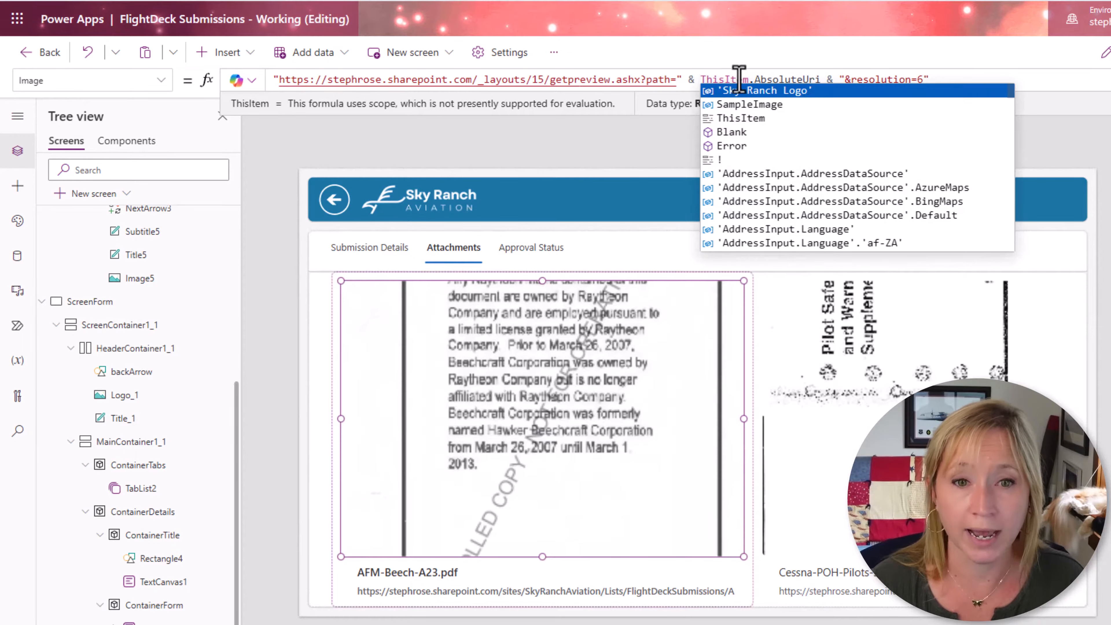
left_click(1023, 83)
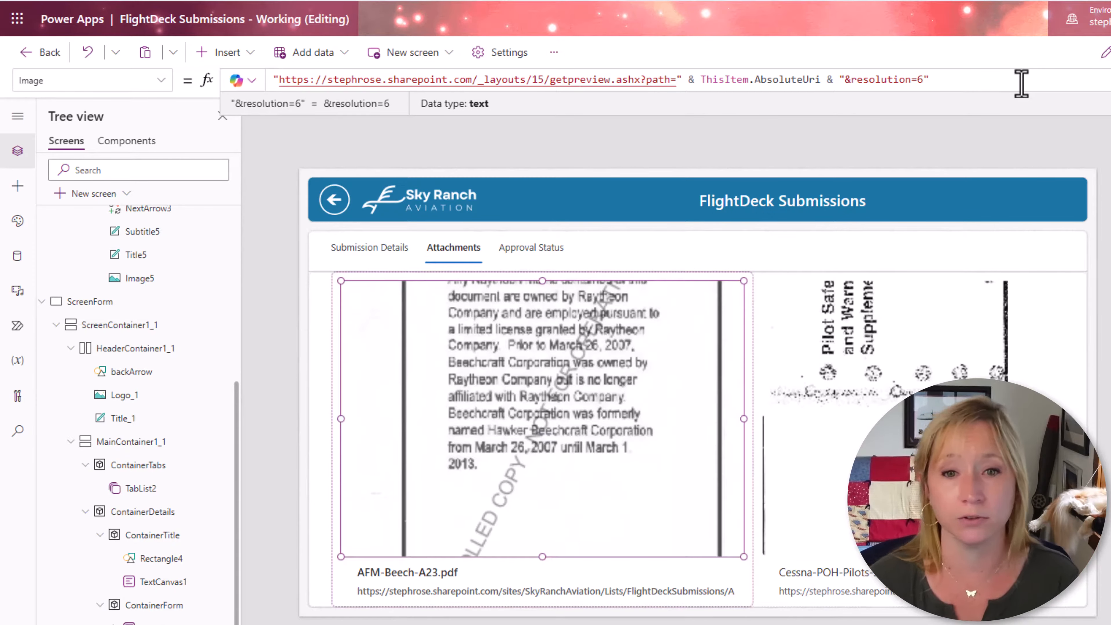
left_click(827, 80, "shift")
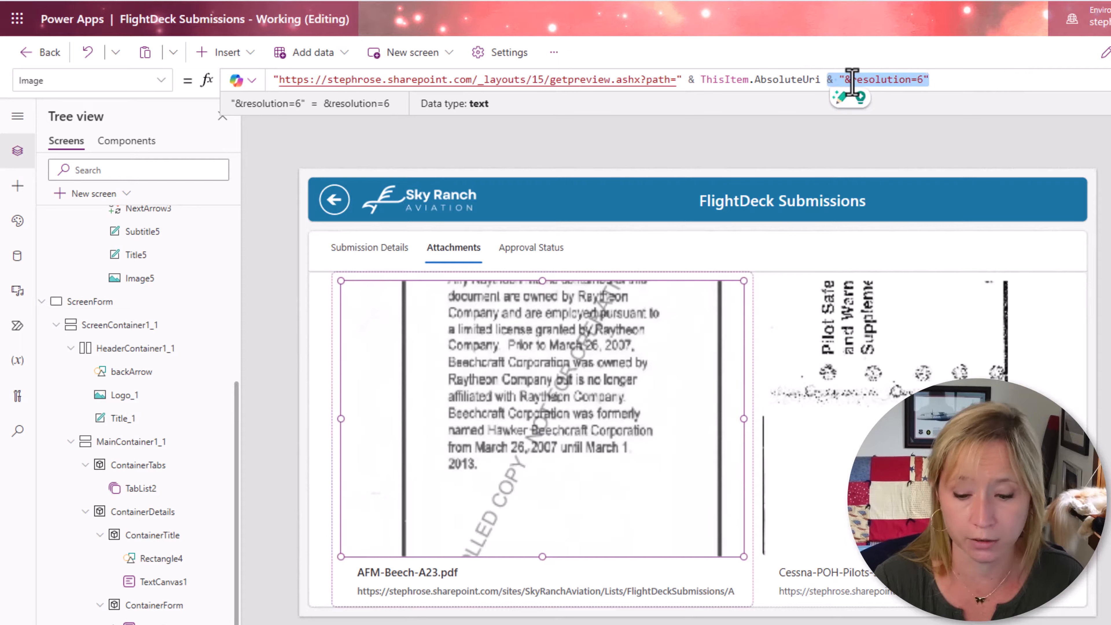
key("BackSpace")
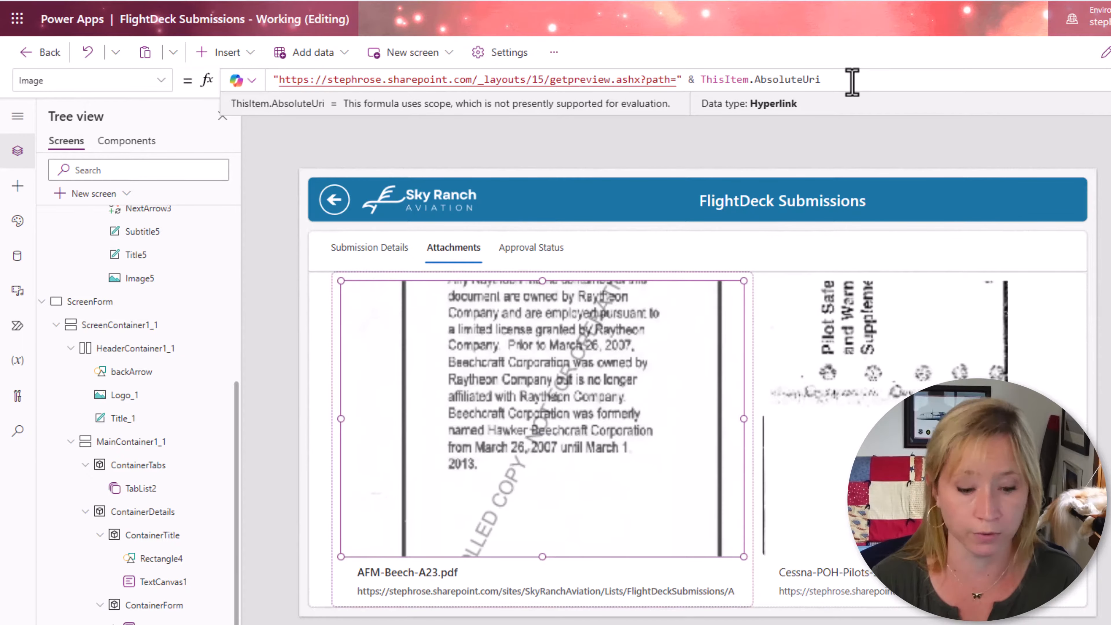
key("ctrl+v")
key("ctrl+z")
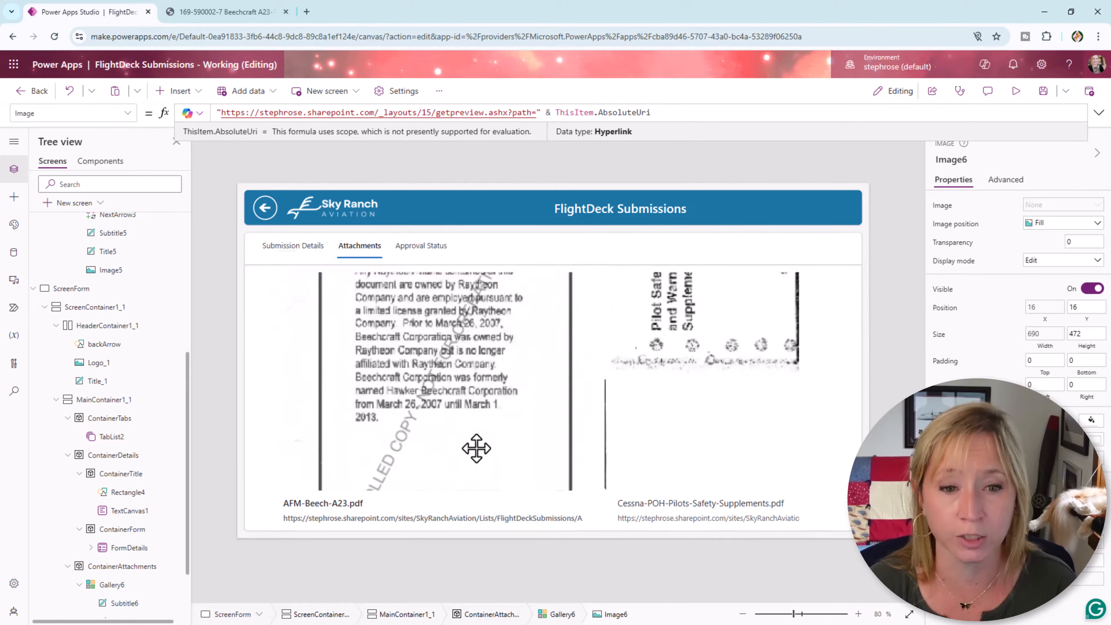
left_click(1014, 92)
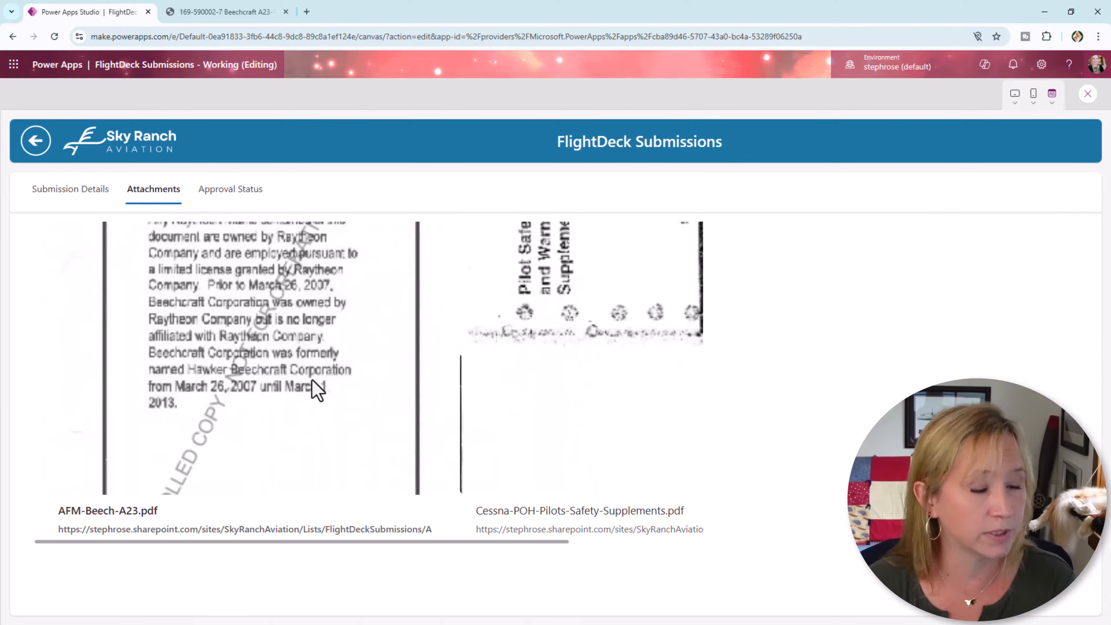
left_click(1087, 94)
Set the image position of the attachment gallery's image to Fit and select the gallery
left_click(431, 429)
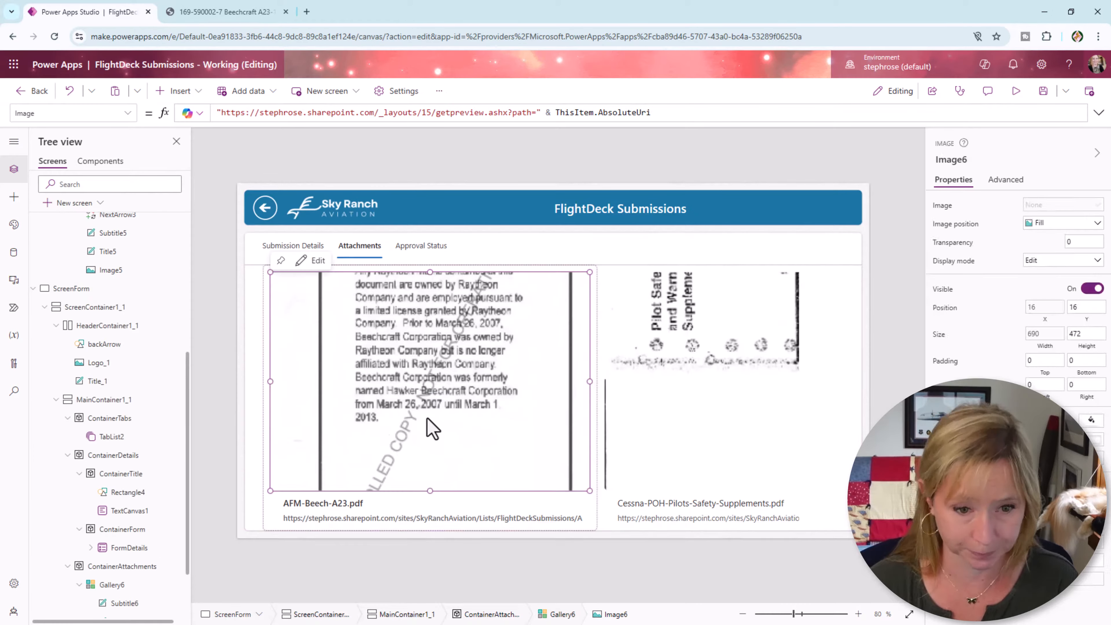
left_click(1052, 224)
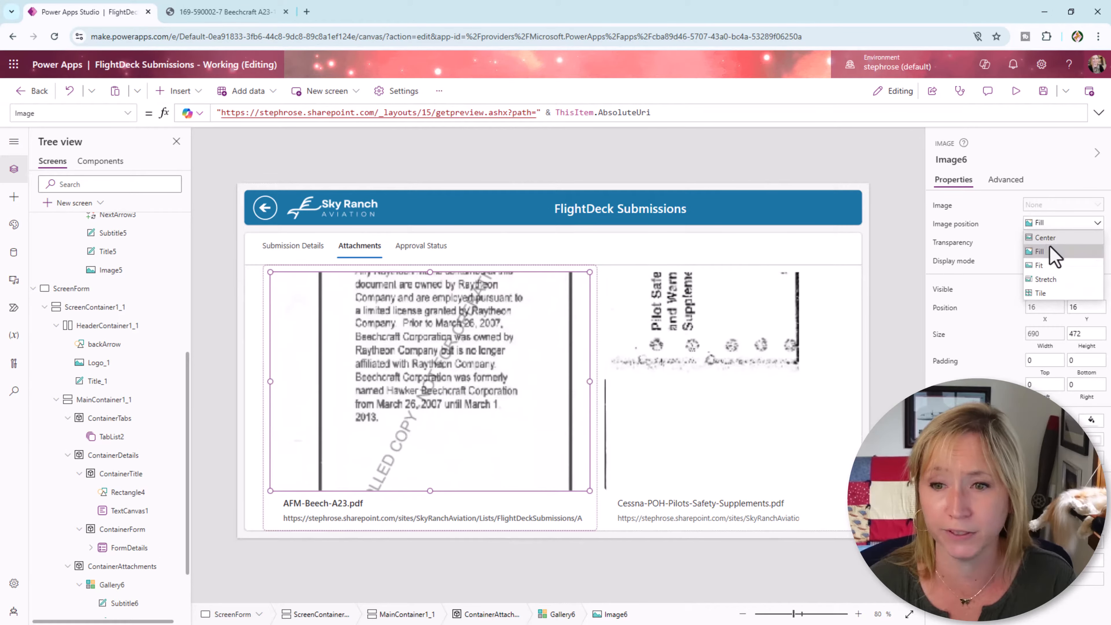
left_click(1053, 265)
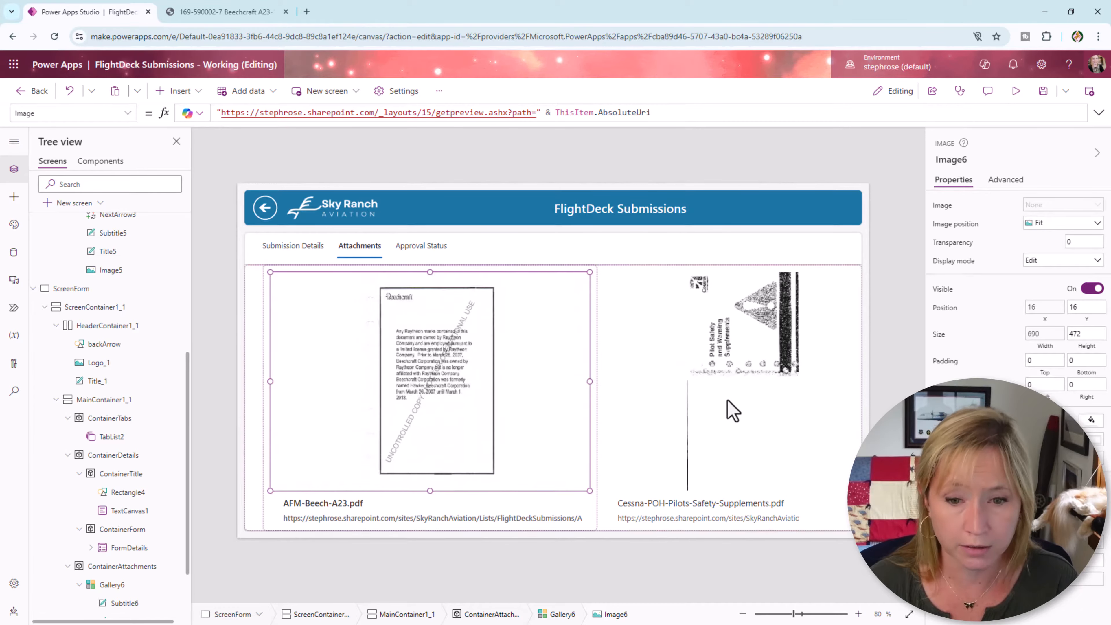
left_click(596, 466)
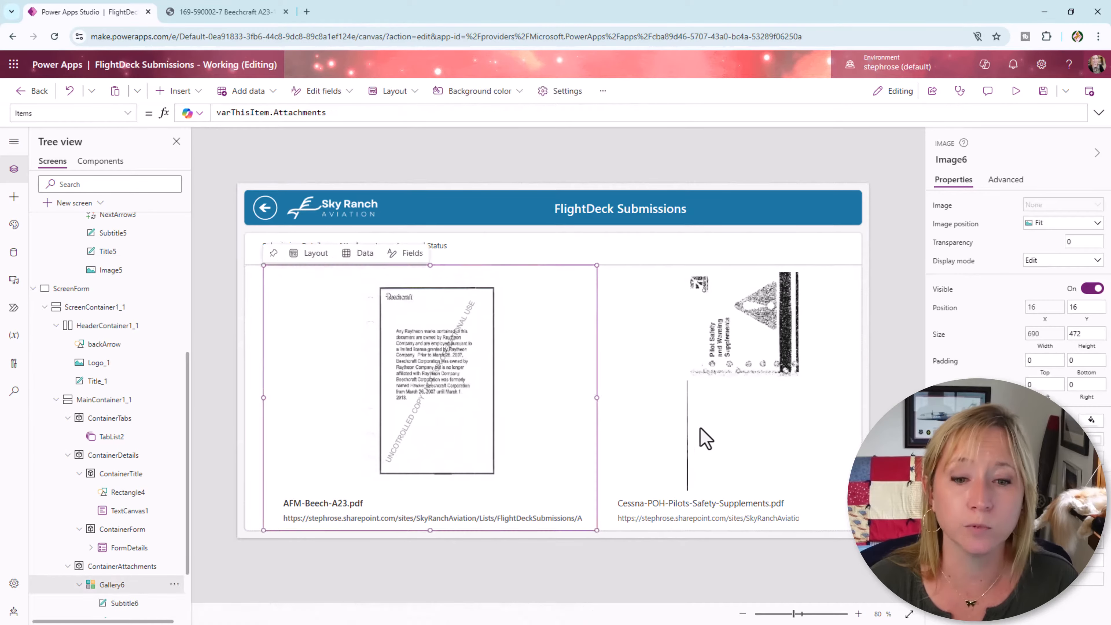
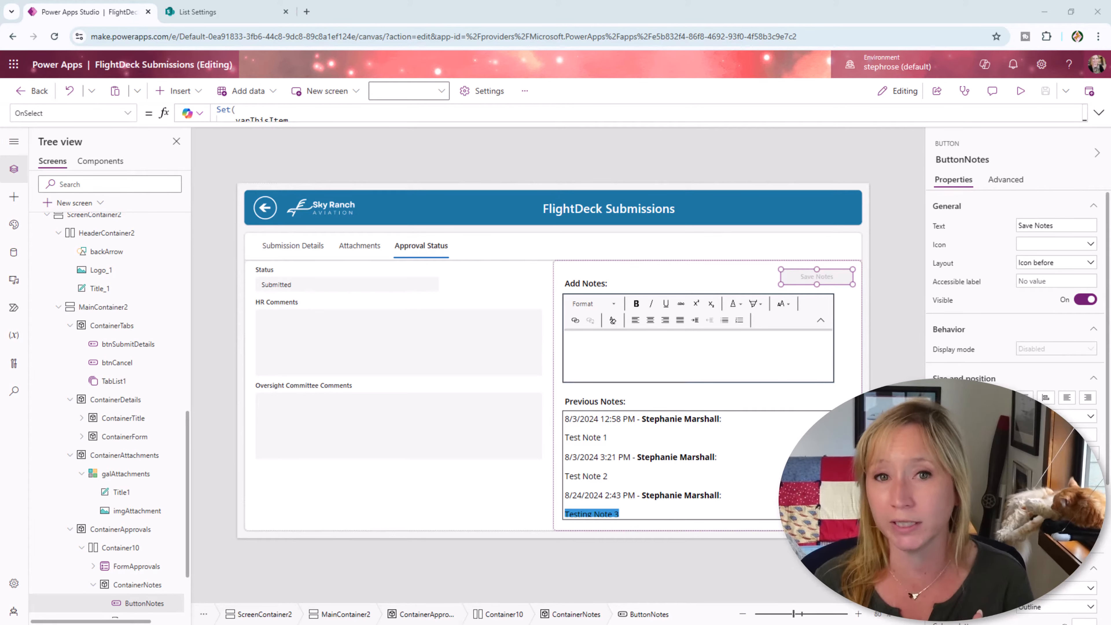
Switch to the SharePoint list settings and examine the Notes column's text type and Append Changes to Existing Text options
left_click(205, 12)
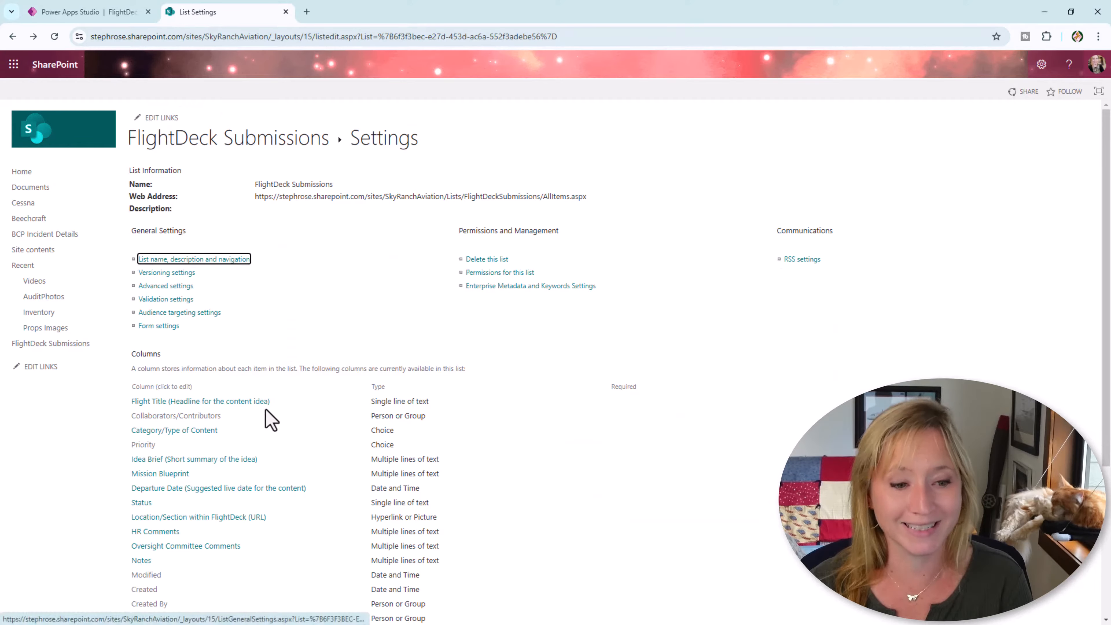
left_click(141, 560)
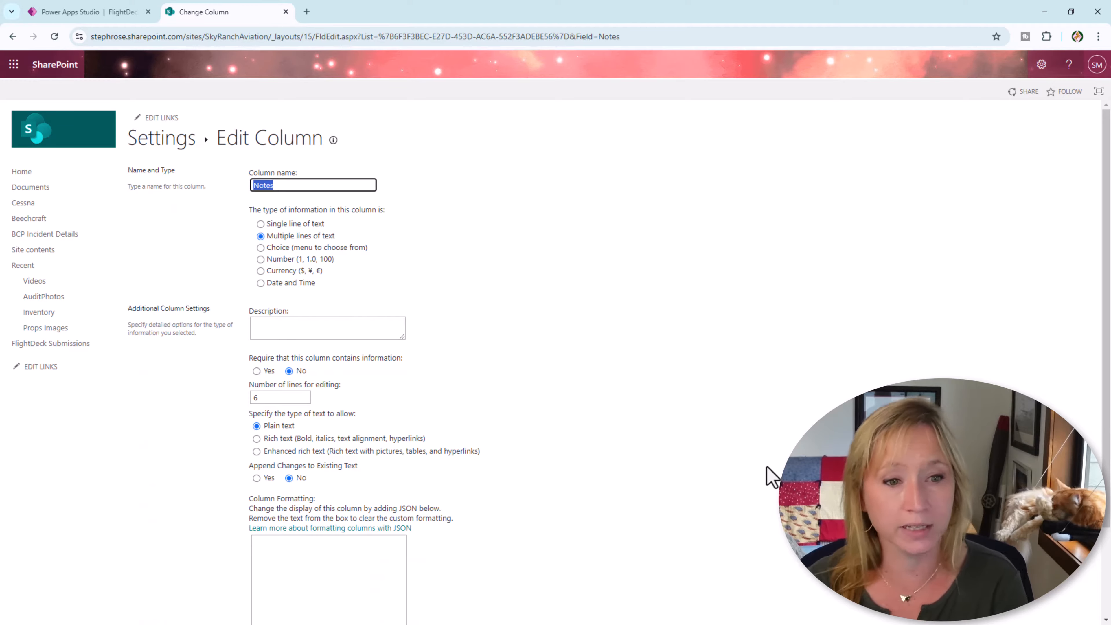
scroll(768, 473, "down", 2)
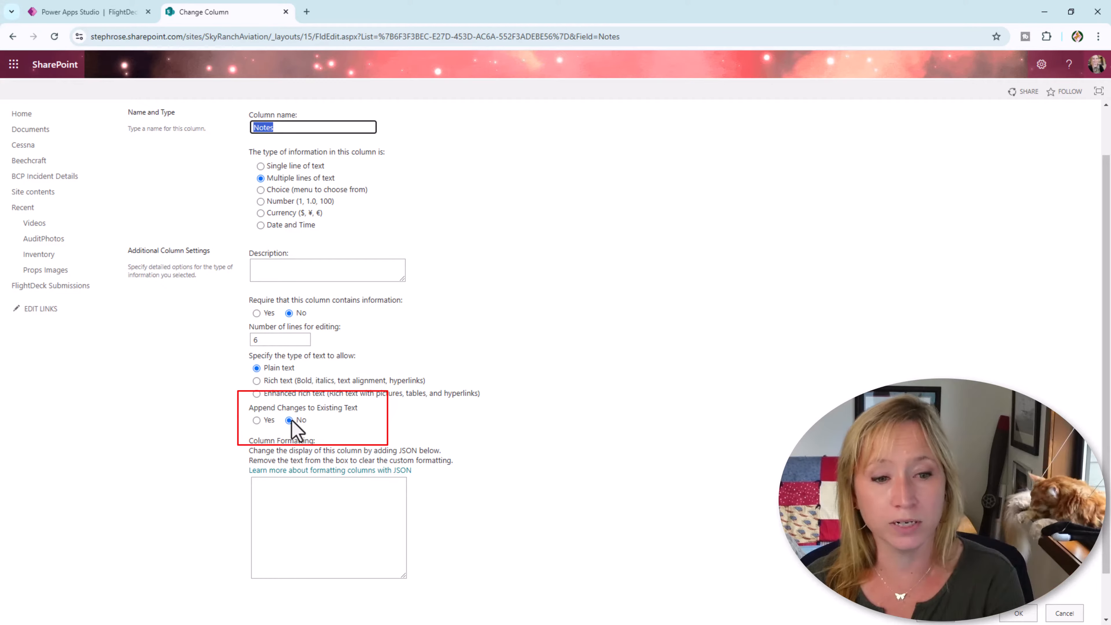
Switch back to Power Apps Studio and review the full OnSelect formula of the Save Notes button
left_click(95, 10)
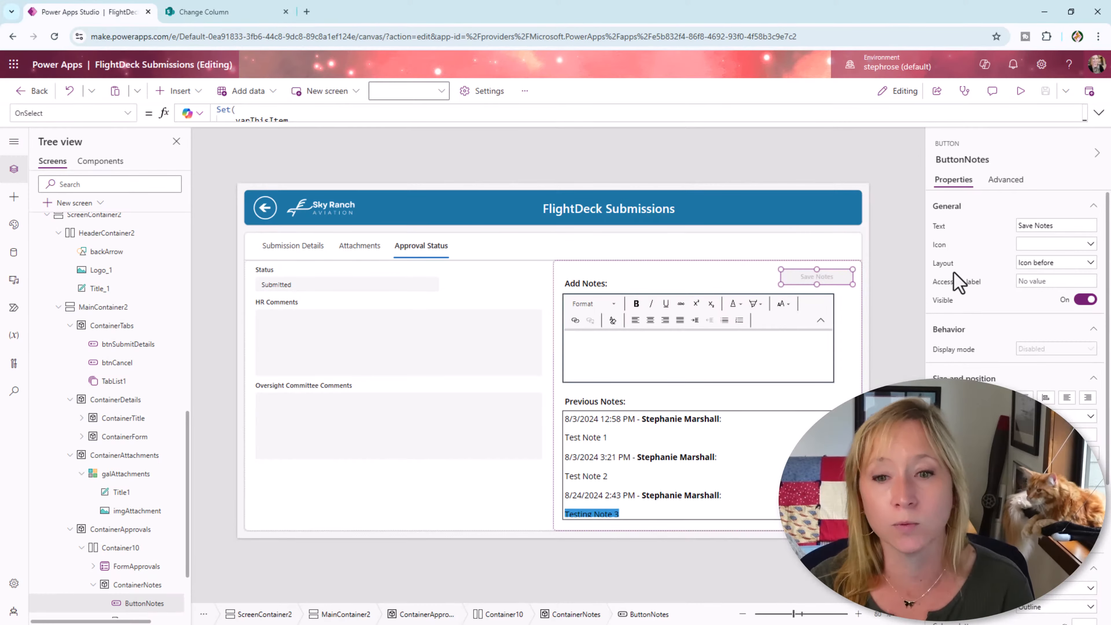
left_click_drag(497, 123, 506, 367)
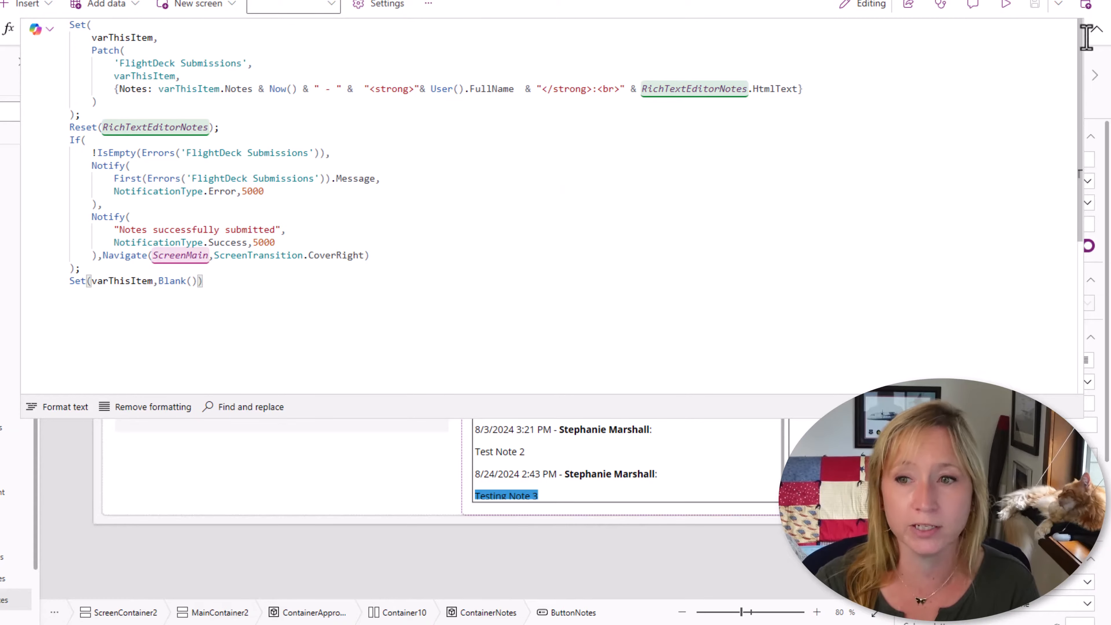
left_click(1097, 29)
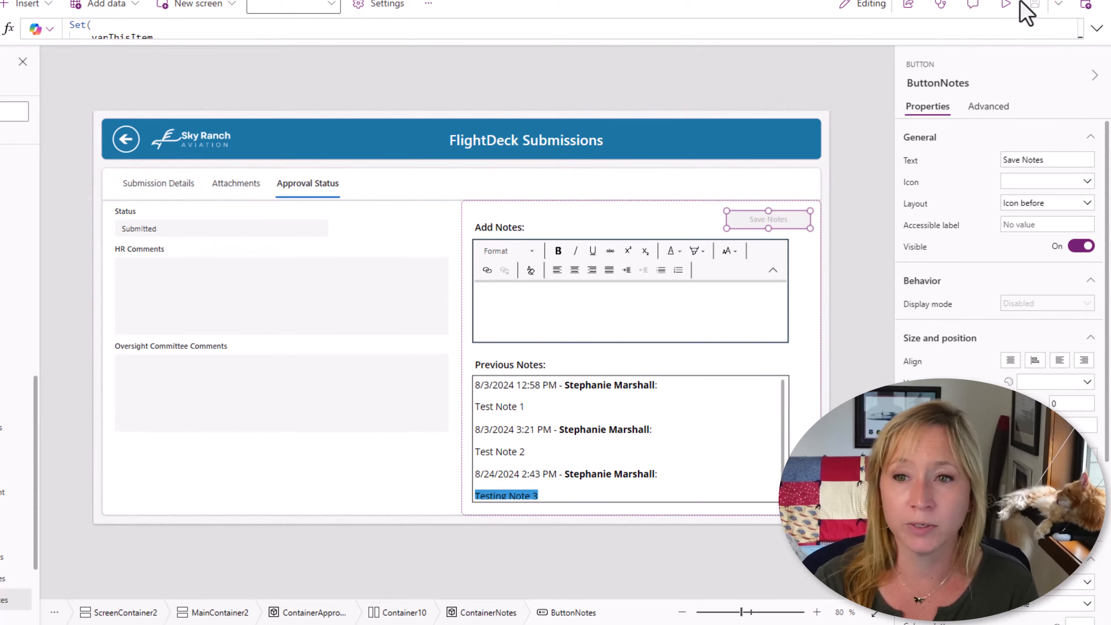
Preview the app, add the note "Test Note 4" with the word "Note" in bold, and save it
left_click(1006, 5)
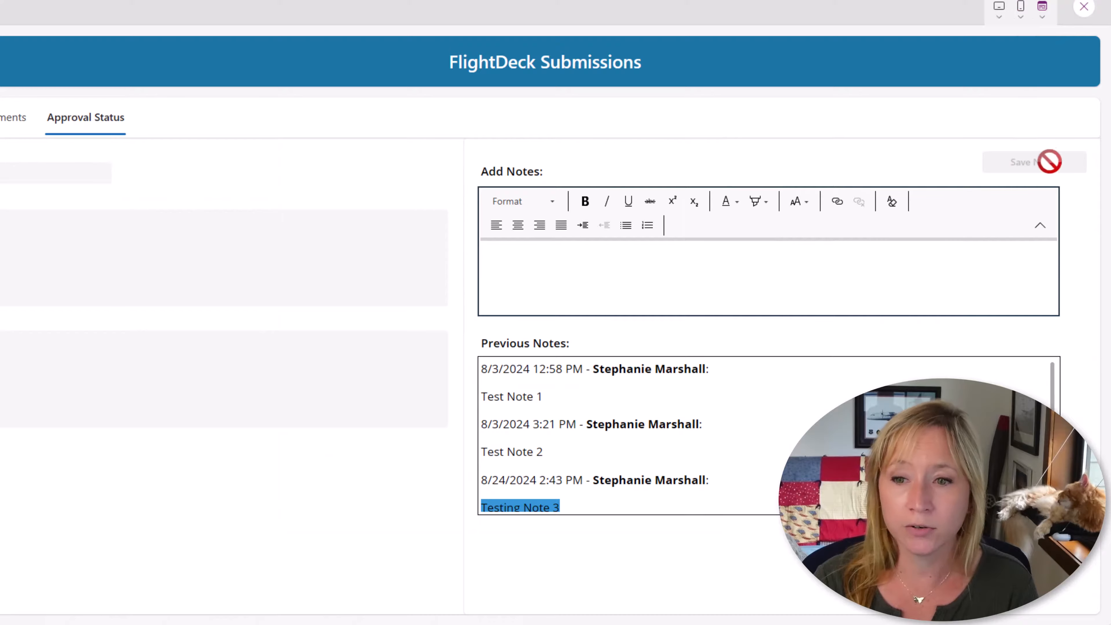
left_click(749, 263)
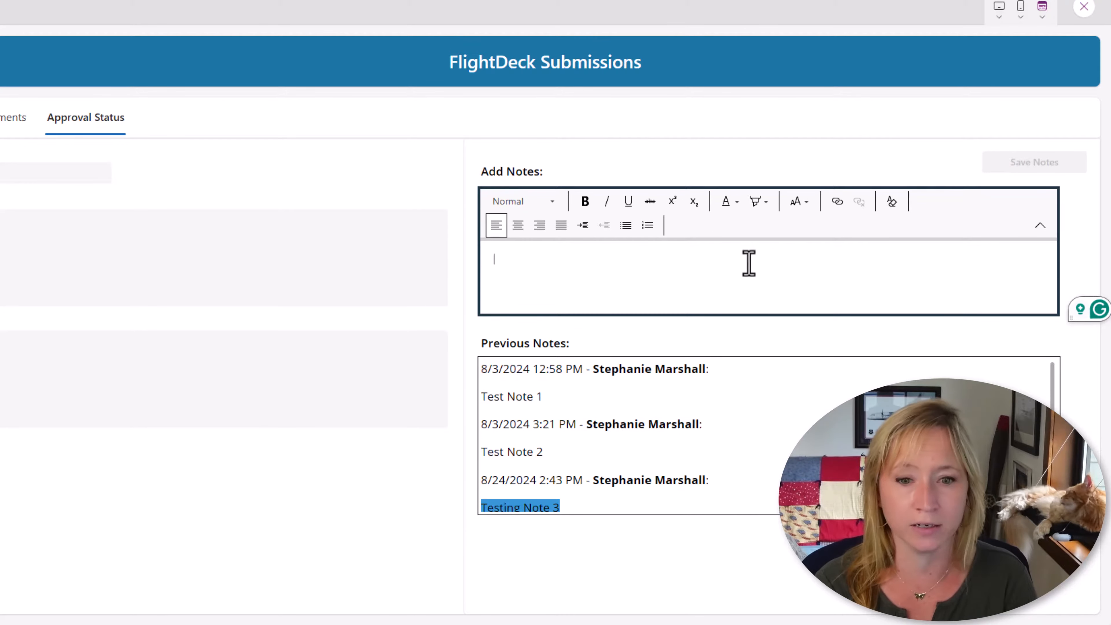
type("Test Note 4")
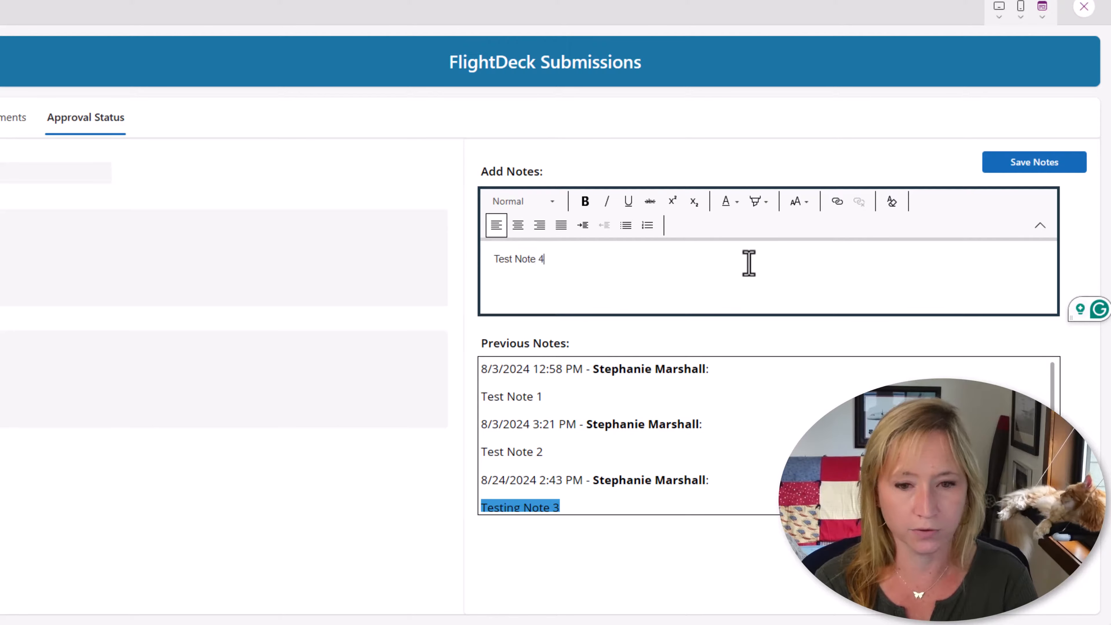
double_click(525, 258)
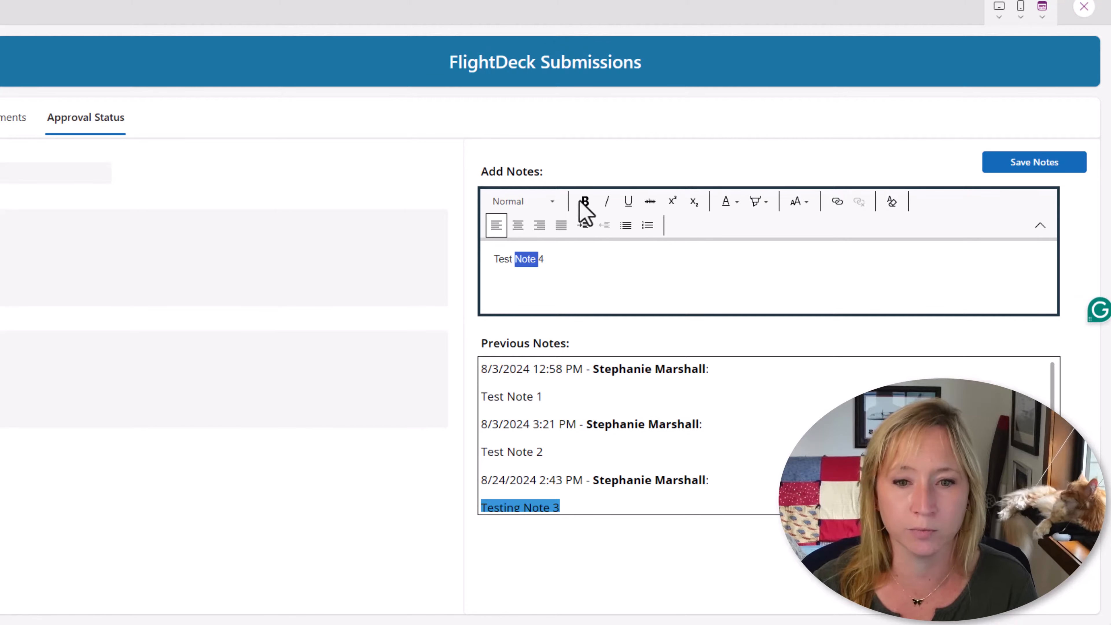
left_click(583, 201)
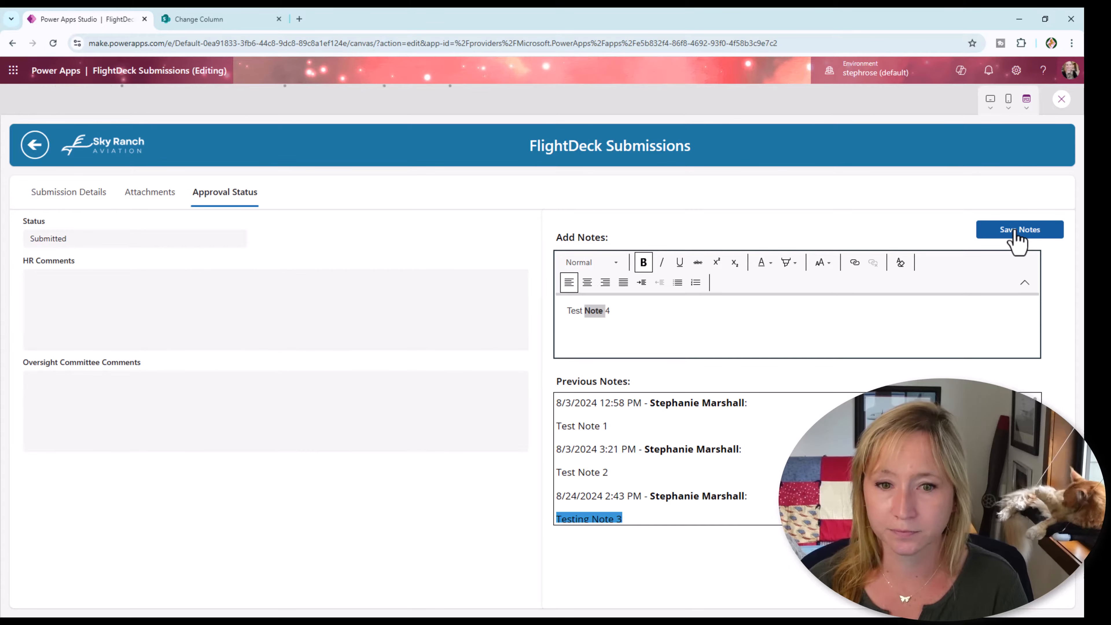
left_click(1016, 238)
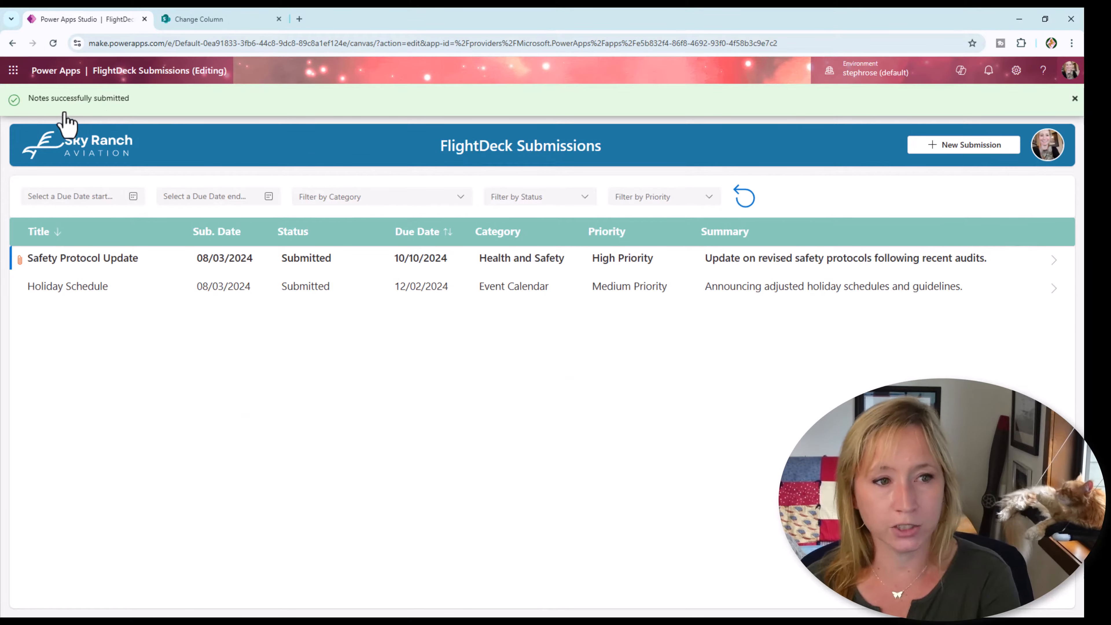
Reopen the Safety Protocol Update submission and check the latest entries under Previous Notes in its approval status
left_click(83, 258)
left_click(225, 192)
scroll(717, 458, "down", 3)
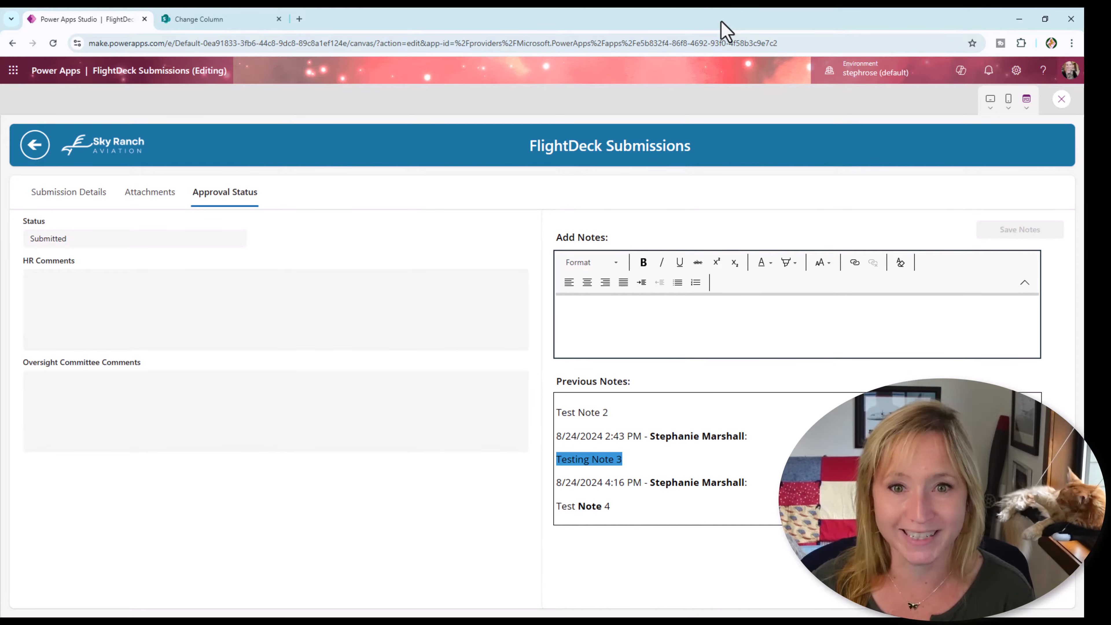
left_click_drag(722, 23, 0, 65)
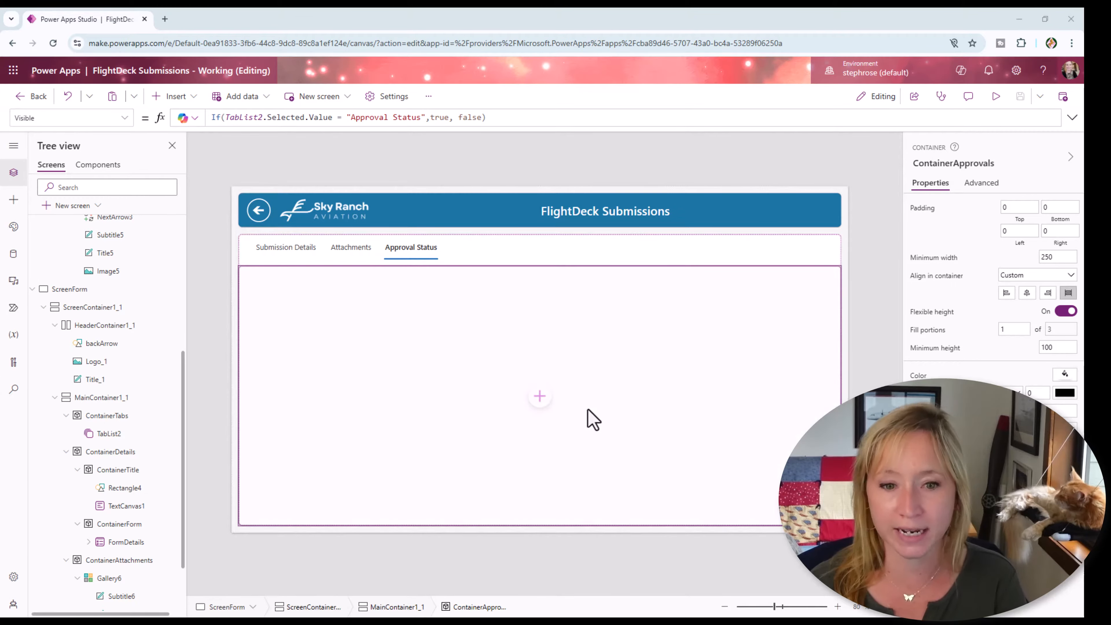
Insert a horizontal container into ContainerApprovals and set its position to X 0 and Y 0
left_click(534, 401)
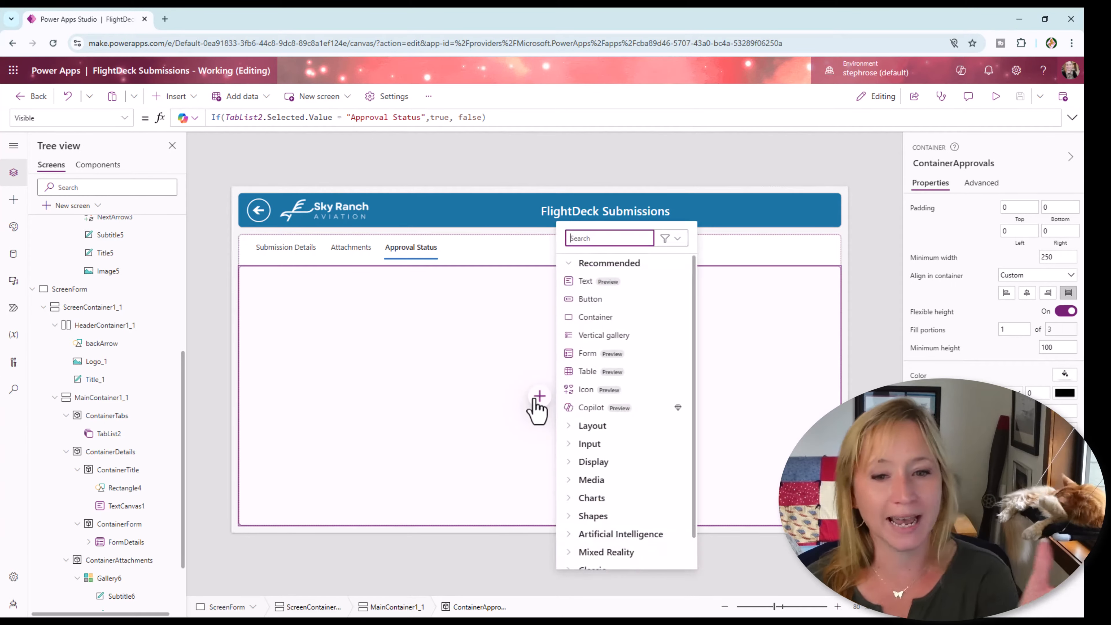
type("con")
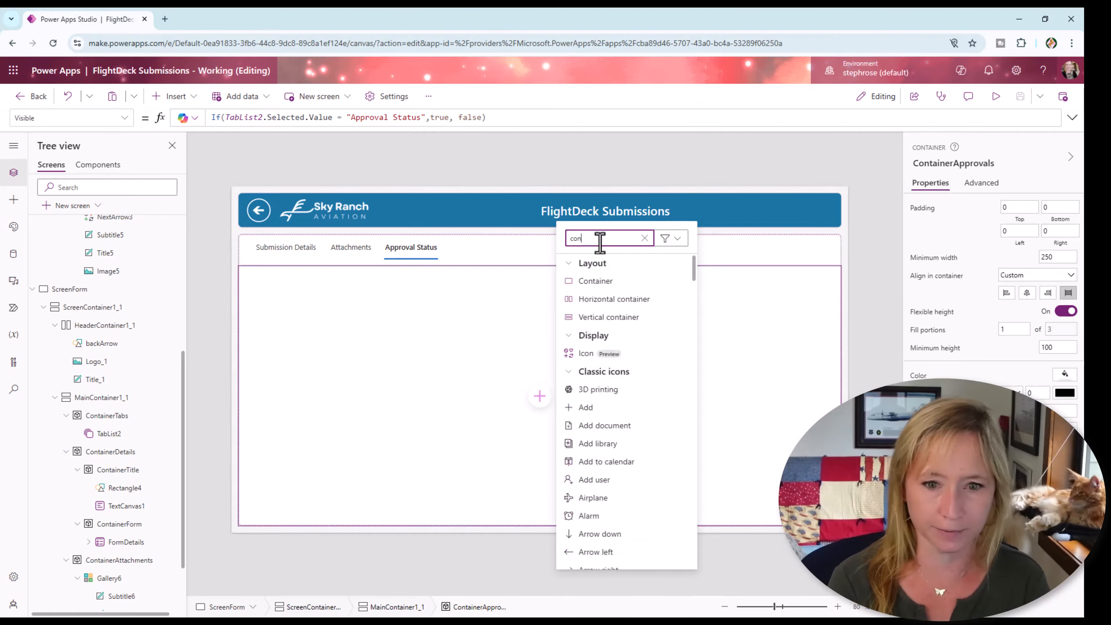
left_click(641, 300)
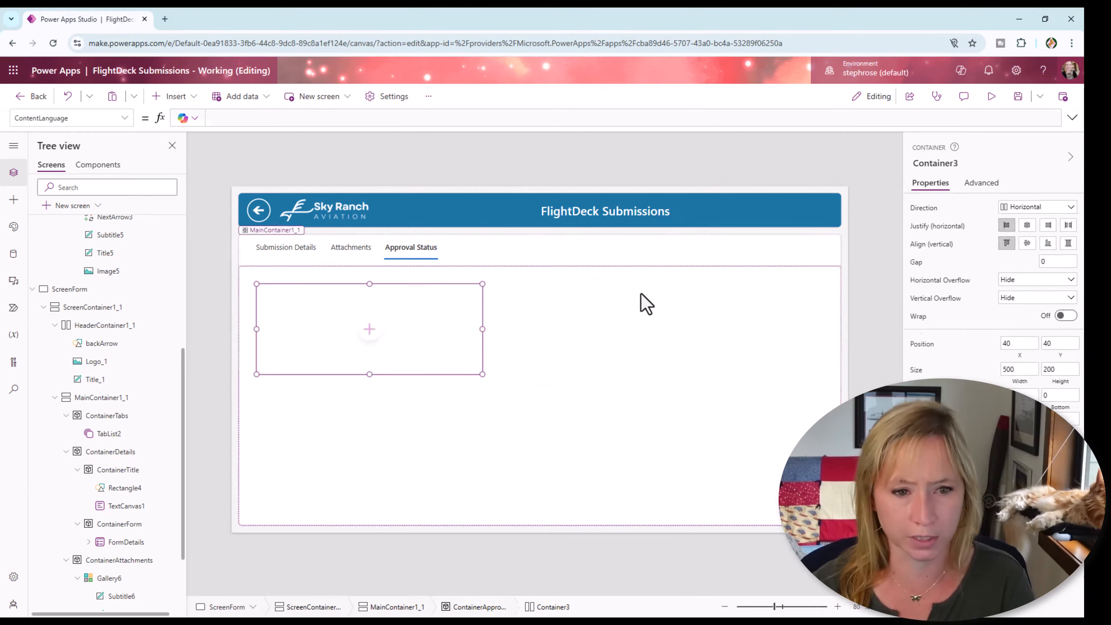
double_click(1026, 343)
type("0")
key("Tab")
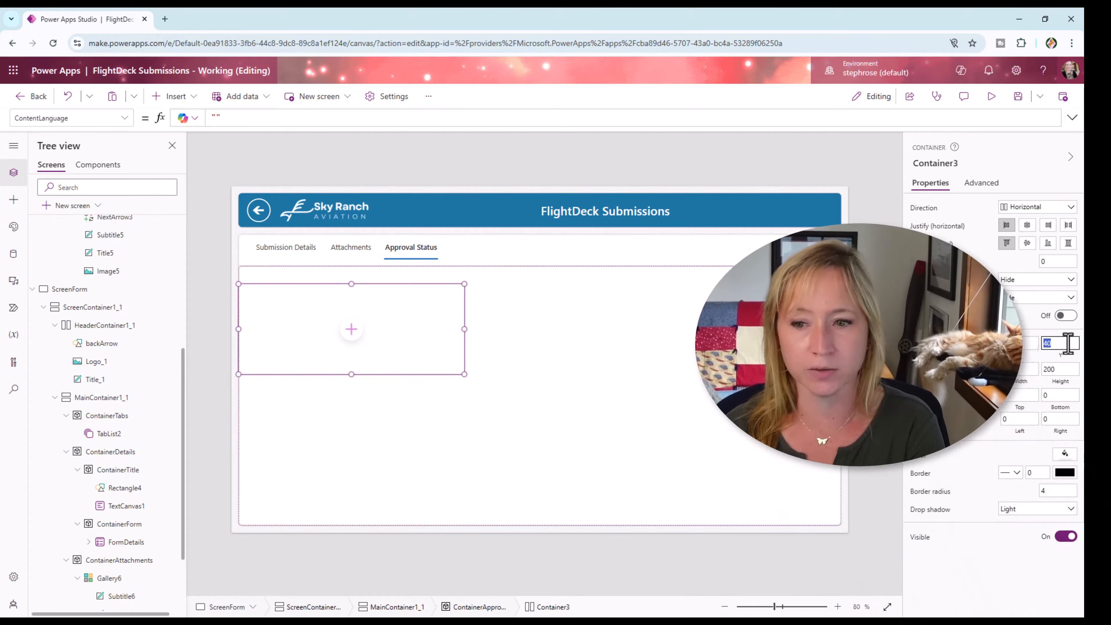
type("0")
Set the new horizontal container's width to Parent.Width and its height to Parent.Height
left_click(1029, 383)
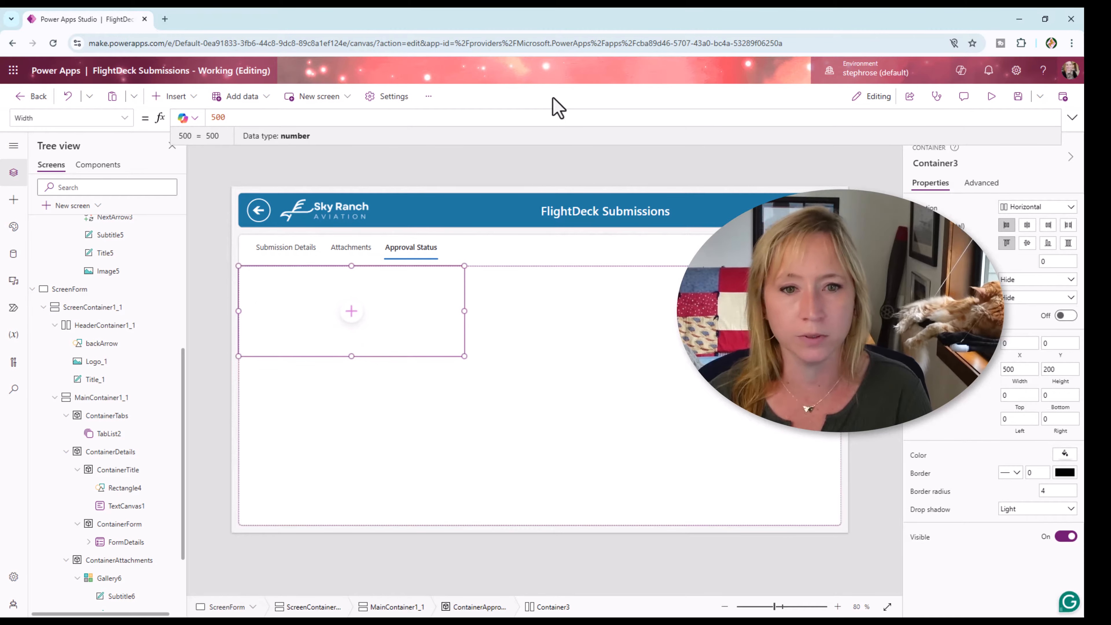
double_click(553, 118)
type("Parent.Width")
left_click(1061, 381)
double_click(488, 117)
type("Parent.Height")
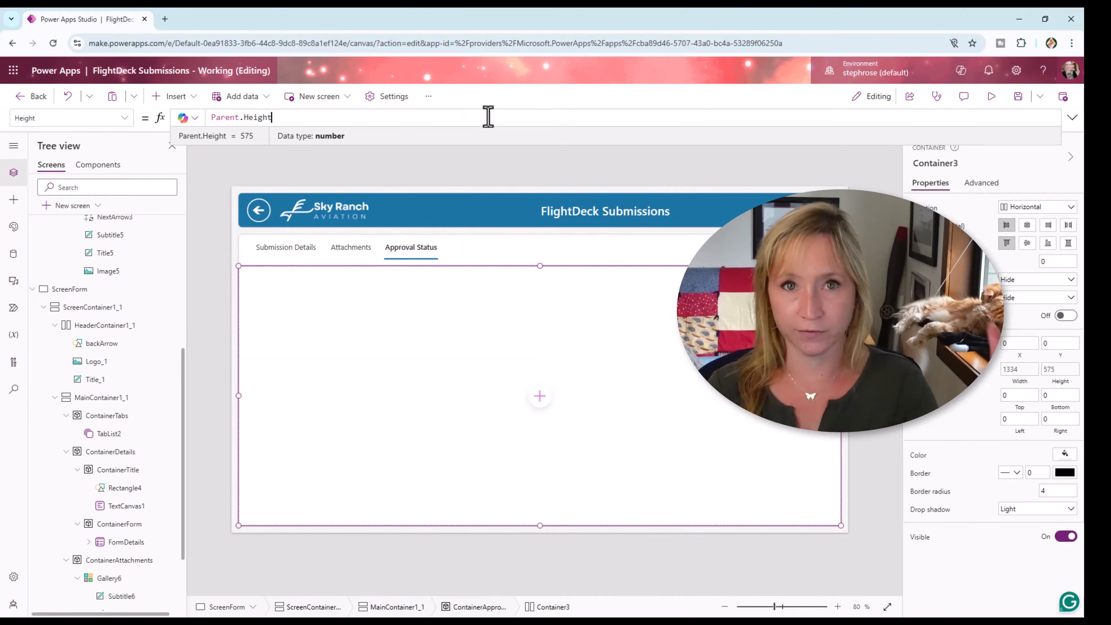
Insert a classic Edit form into the horizontal container and connect it to the FlightDeck Submissions data source
scroll(148, 508, "down", 3)
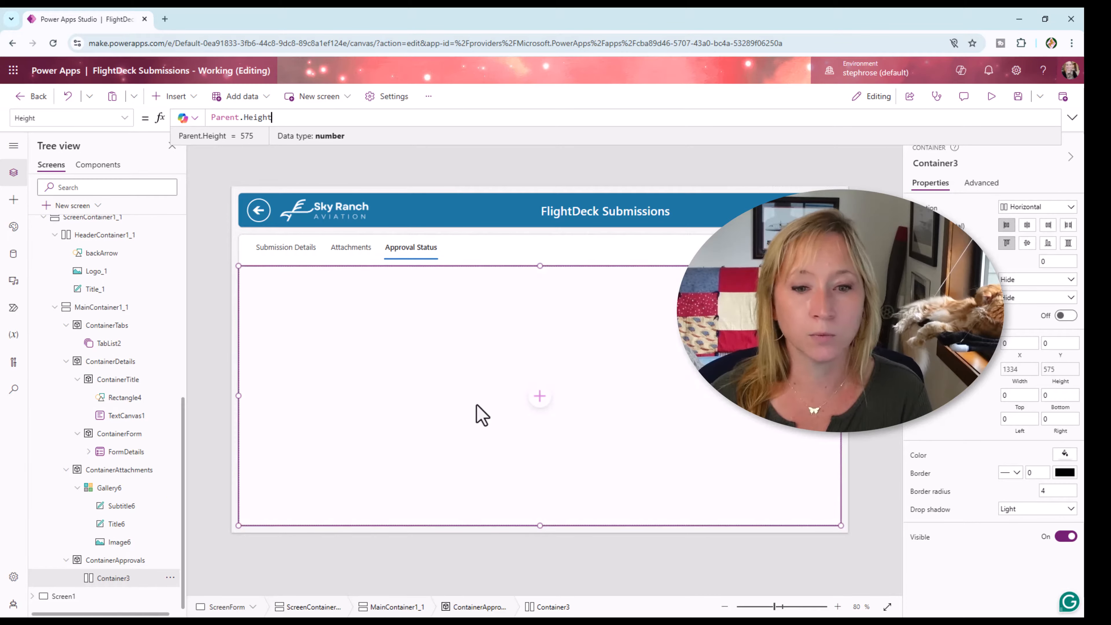
left_click(540, 397)
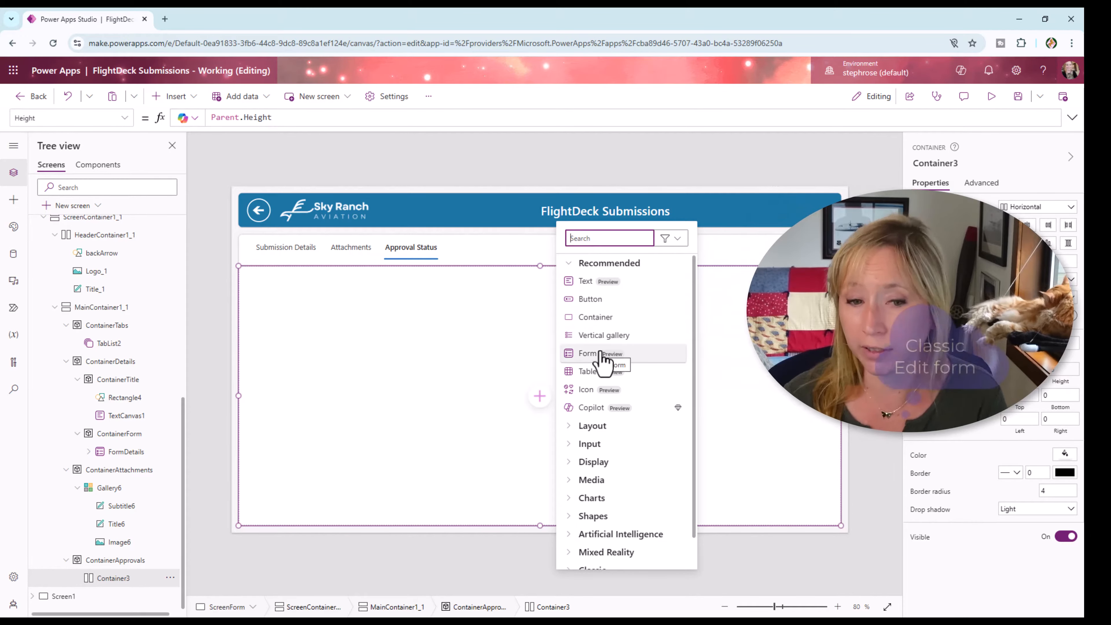
type("for")
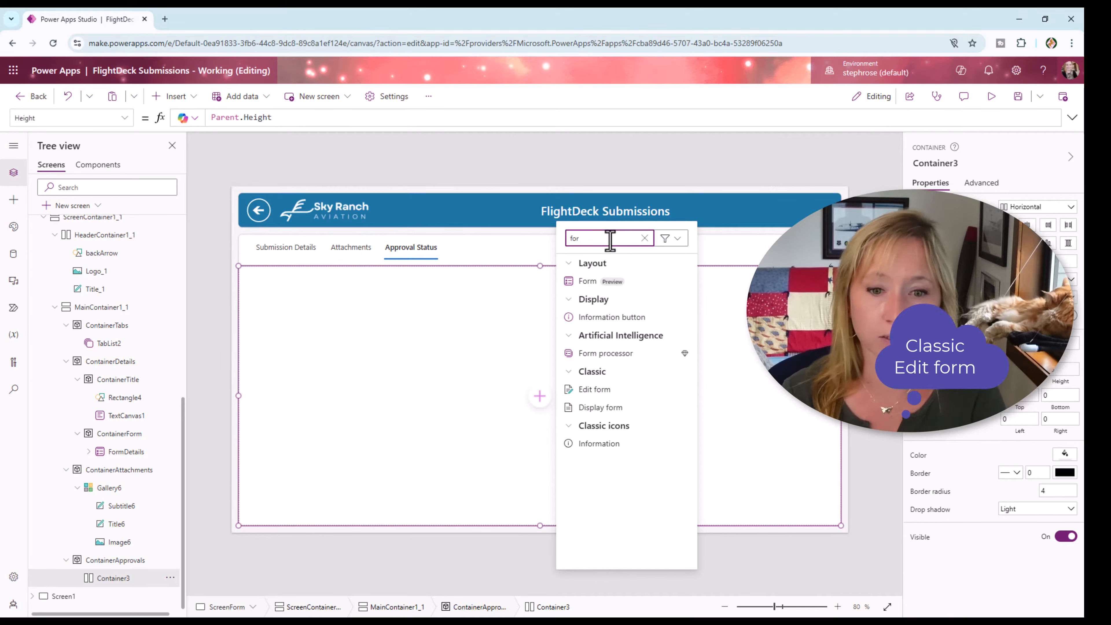
left_click(623, 389)
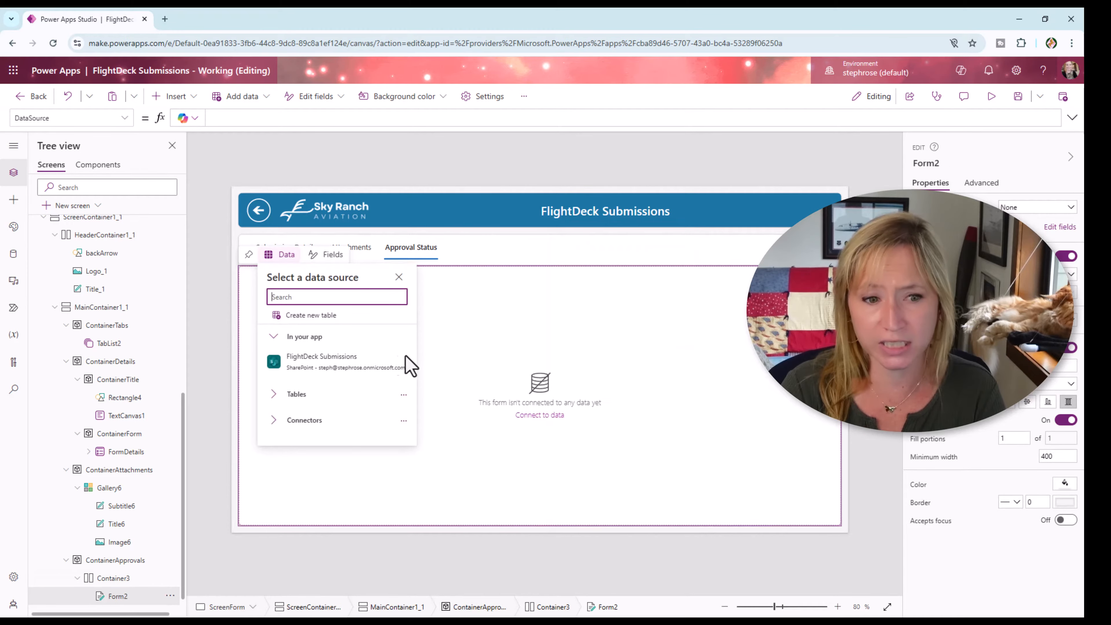
left_click(342, 366)
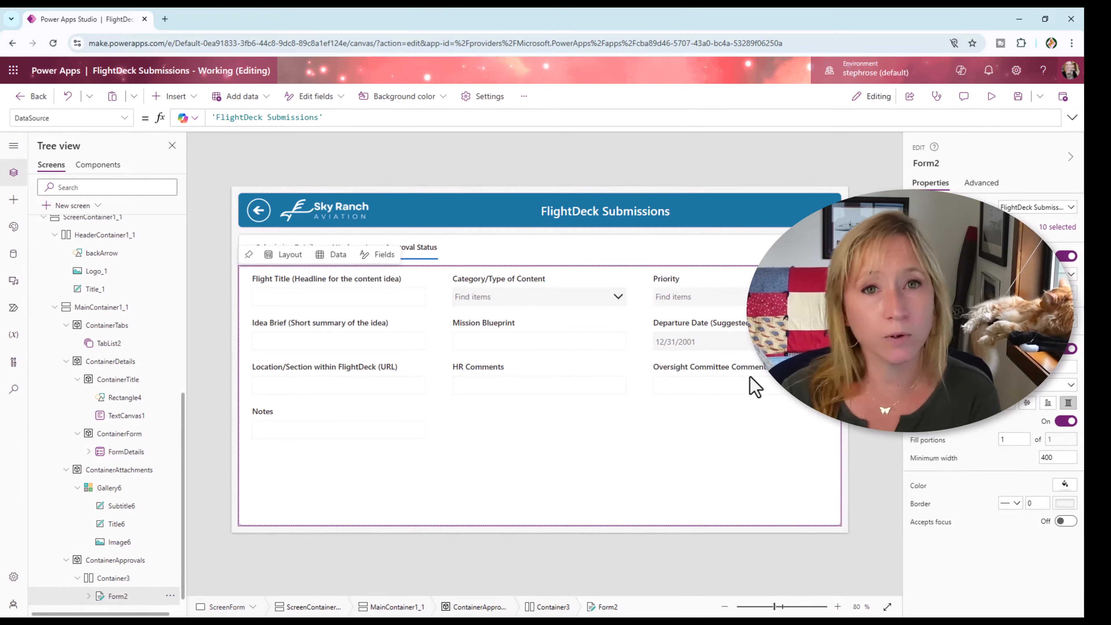
Remove the Flight Title and Category/Type of Content cards from the new form
left_click(1060, 227)
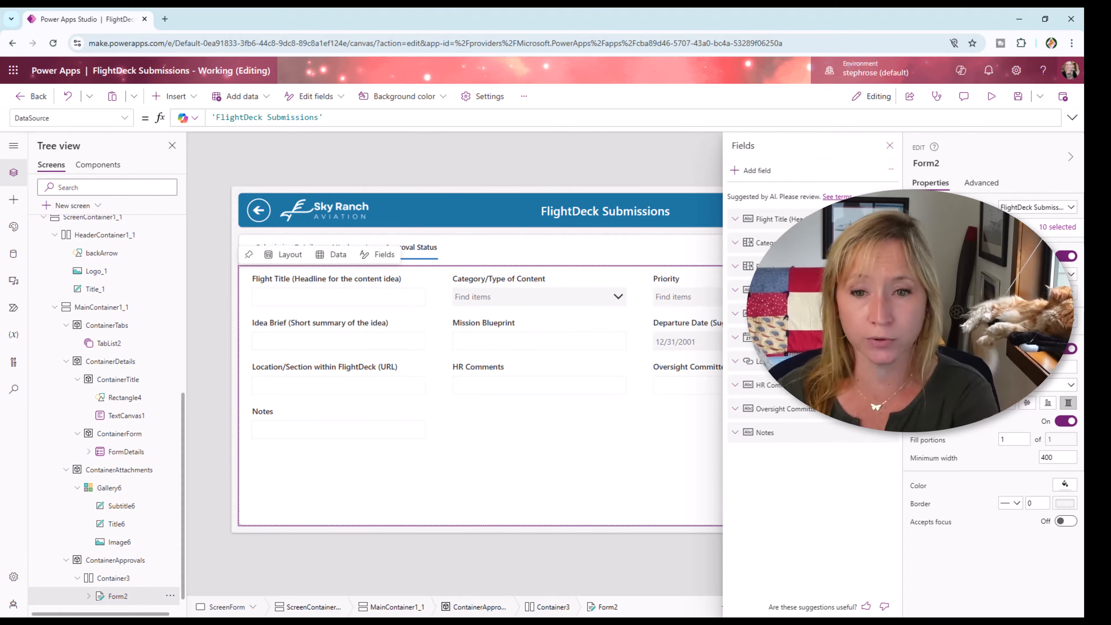
left_click(889, 146)
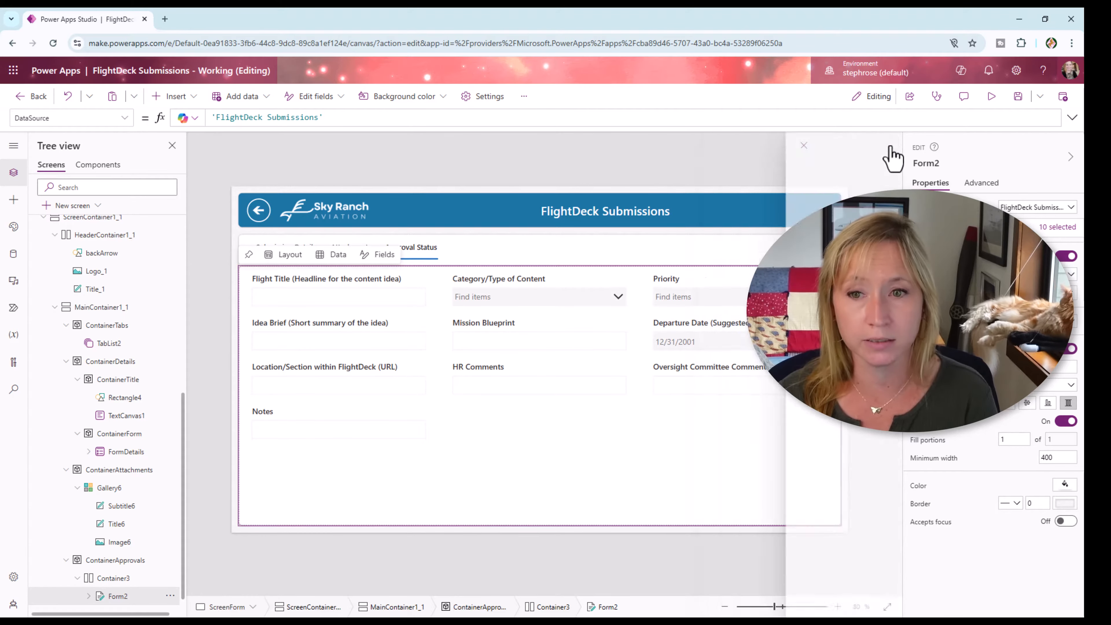
left_click(314, 300)
key("Delete")
left_click(314, 302)
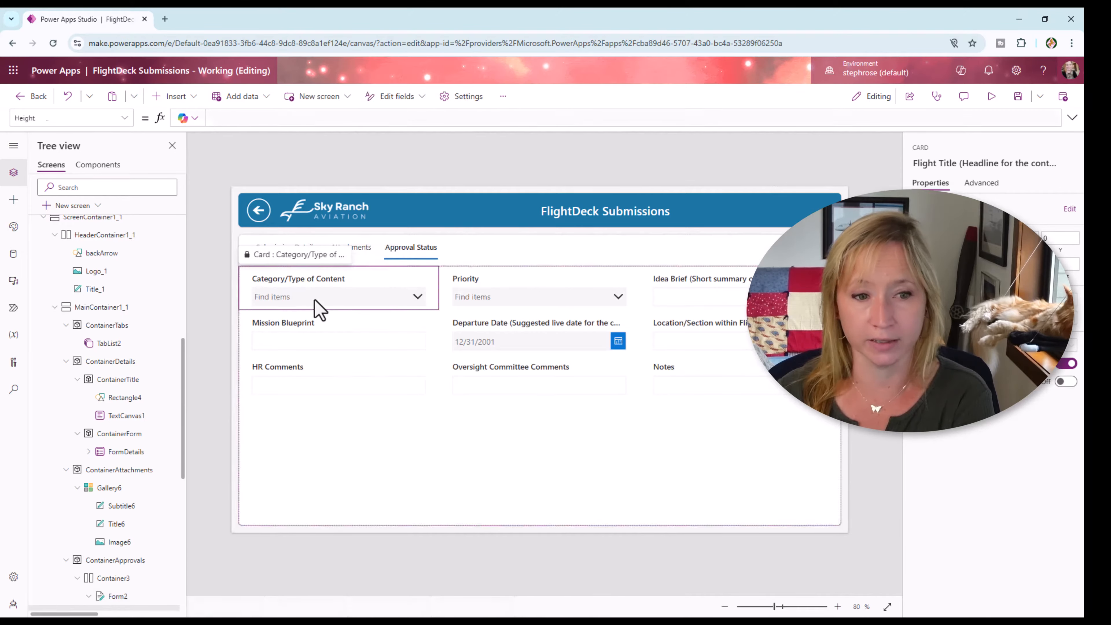
key("Delete")
Delete the Idea Brief, Mission Blueprint, Departure Date, Location/Section, HR Comments and Oversight Committee Comments cards from the form together
scroll(97, 499, "down", 4)
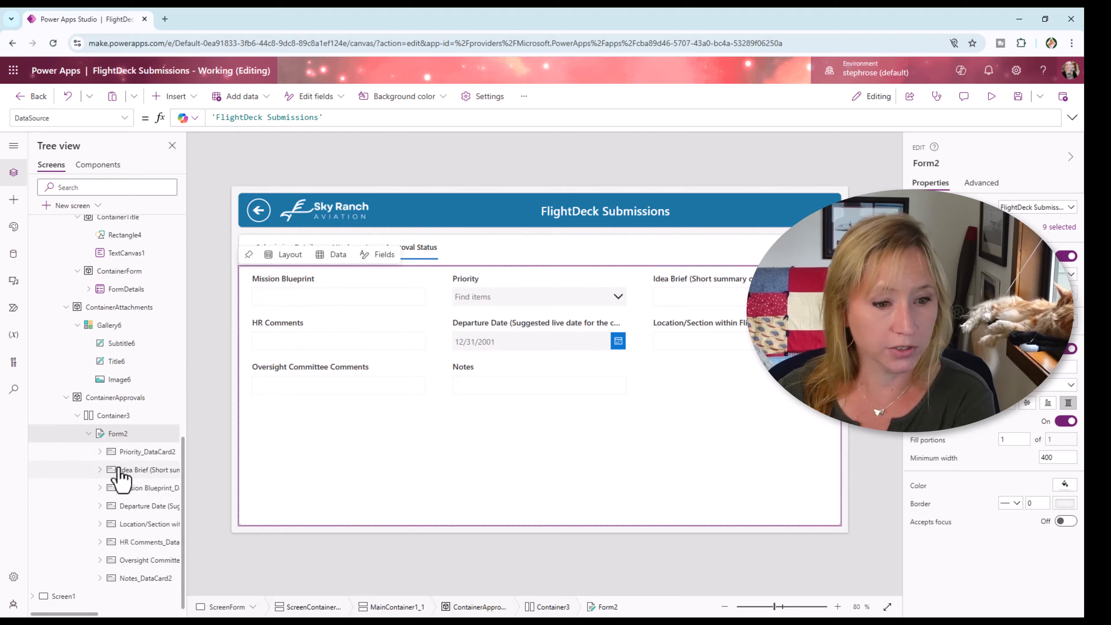
left_click(131, 454)
left_click(136, 471)
left_click(136, 488, "ctrl")
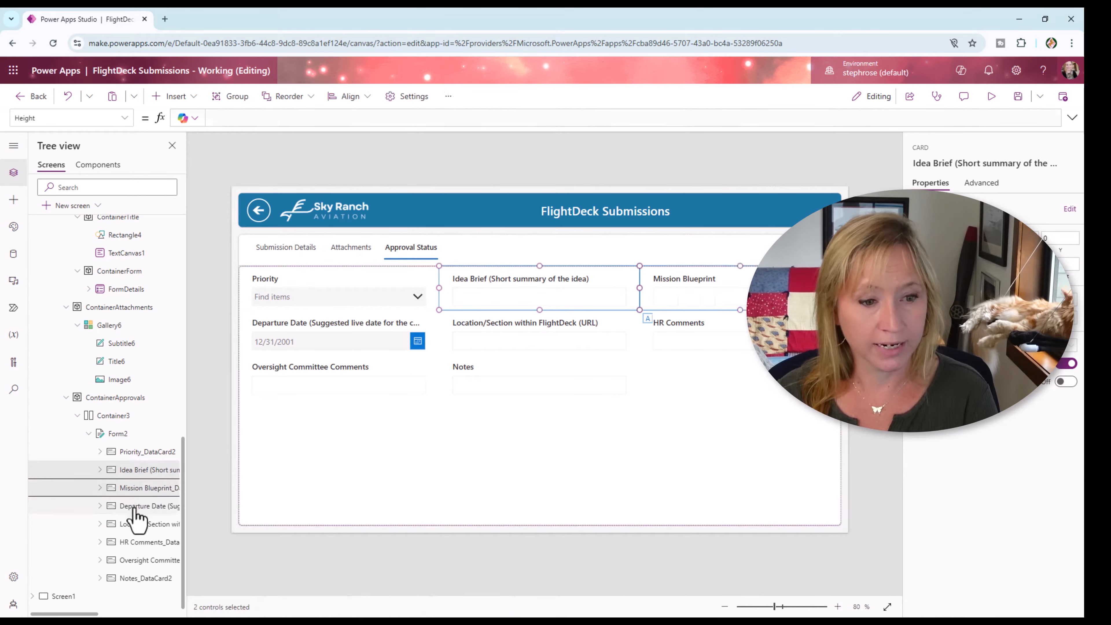
left_click(136, 506, "ctrl")
left_click(136, 524, "ctrl")
left_click(136, 542, "ctrl")
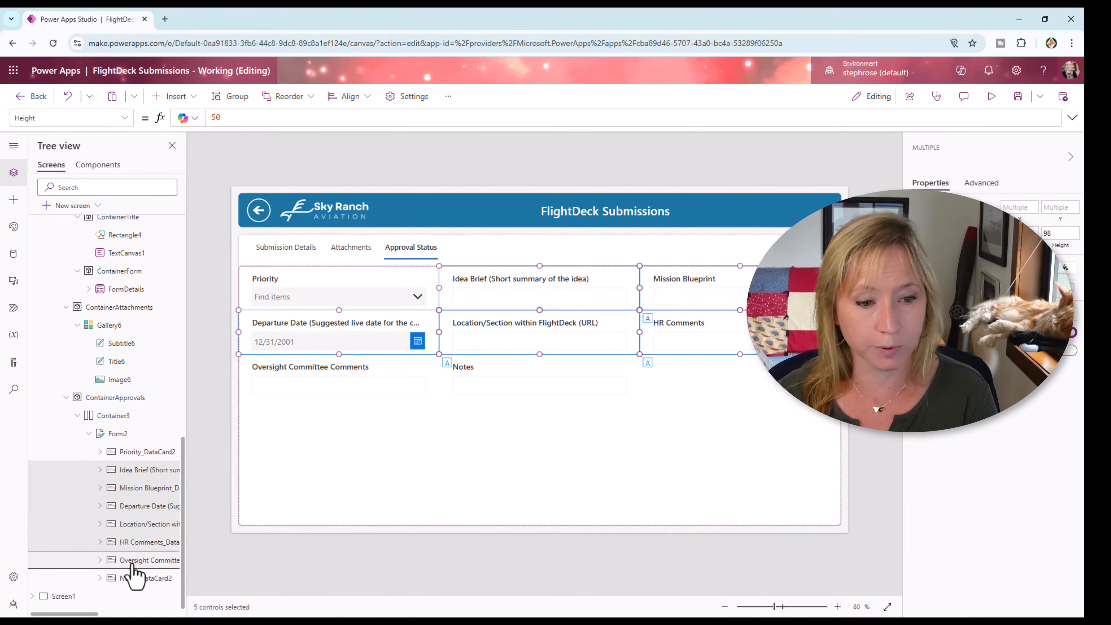
left_click(136, 561, "ctrl")
key("Delete")
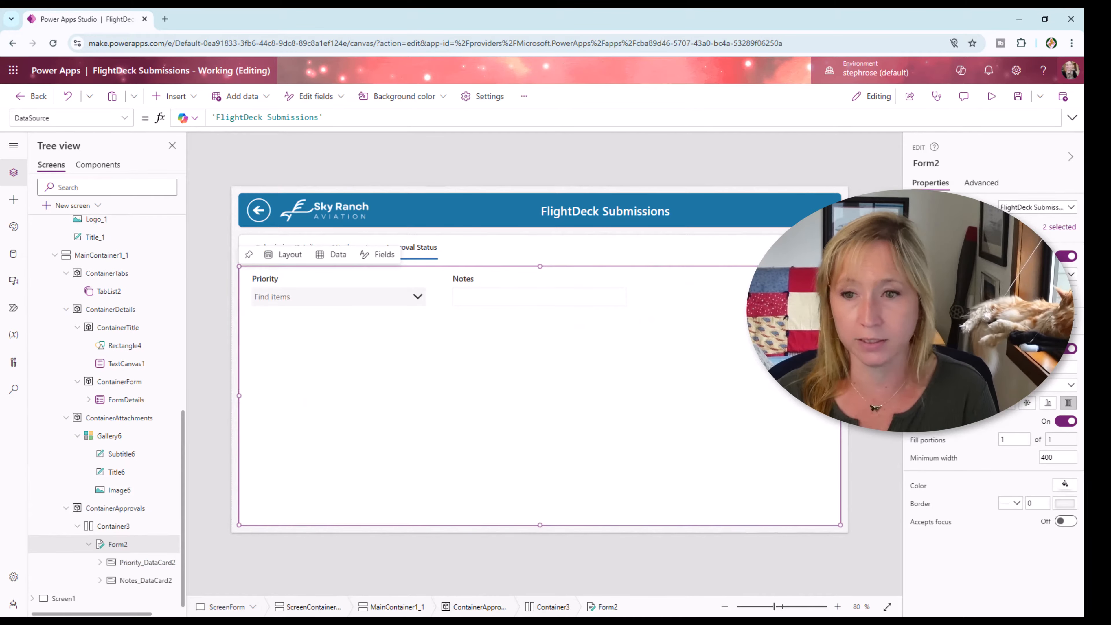
Add the Status, Oversight Committee Comments and HR Comments fields to the form
left_click(1062, 228)
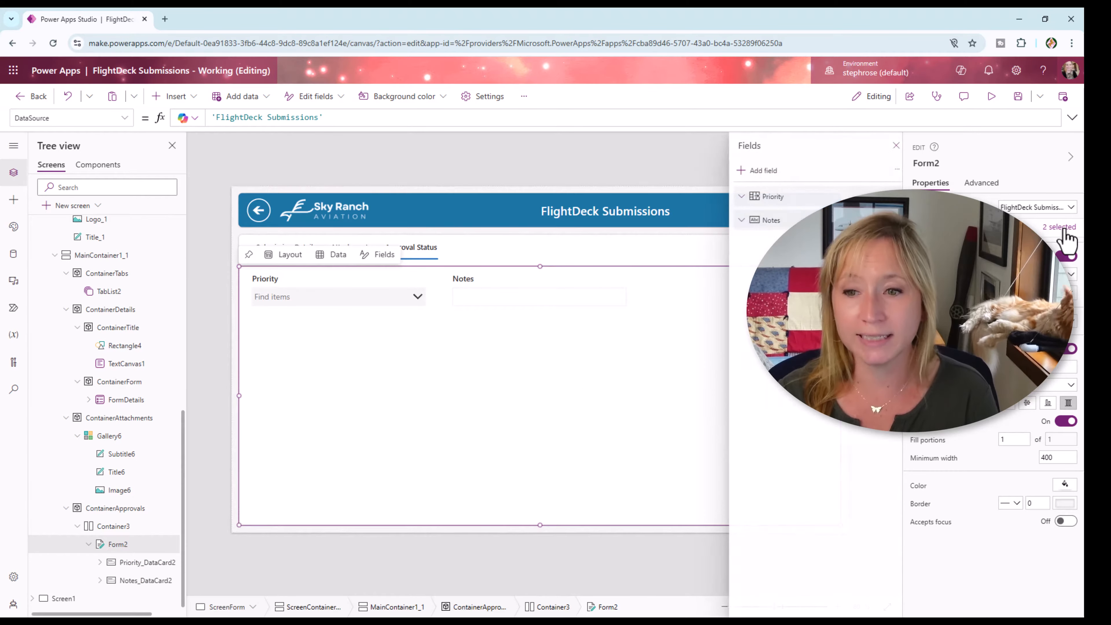
left_click(756, 171)
type("statu")
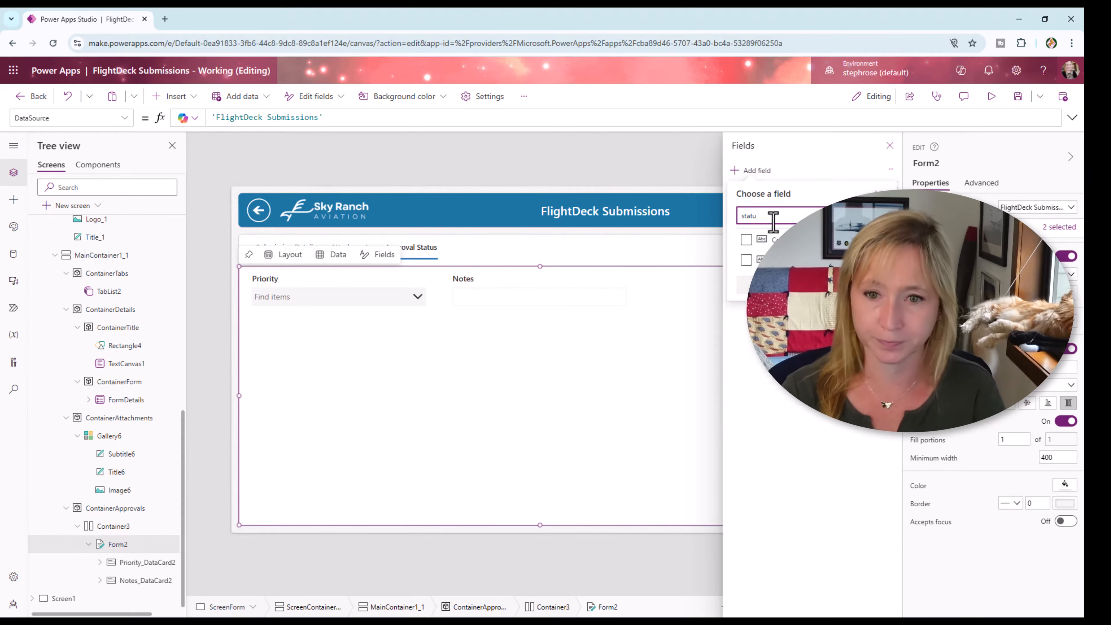
left_click(746, 260)
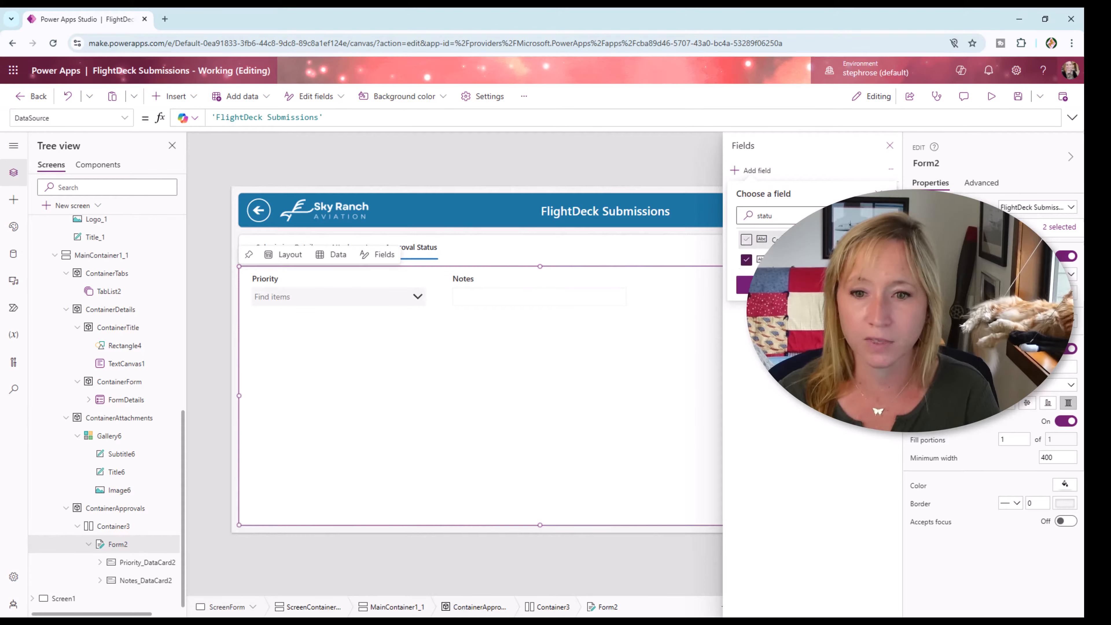
double_click(799, 215)
type("h")
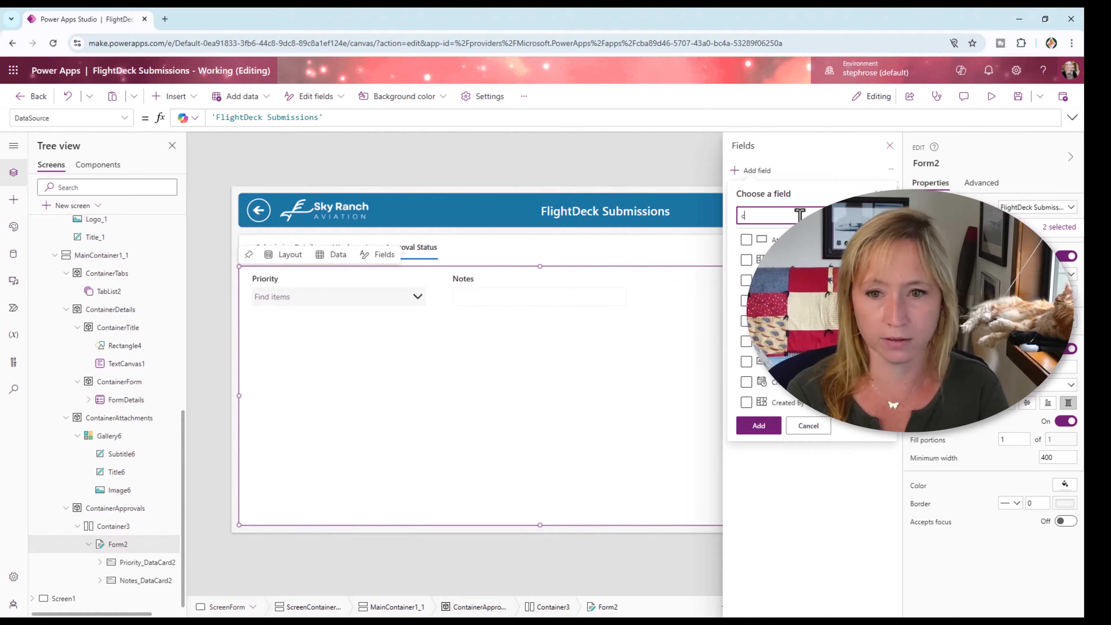
type("omm")
left_click(746, 280)
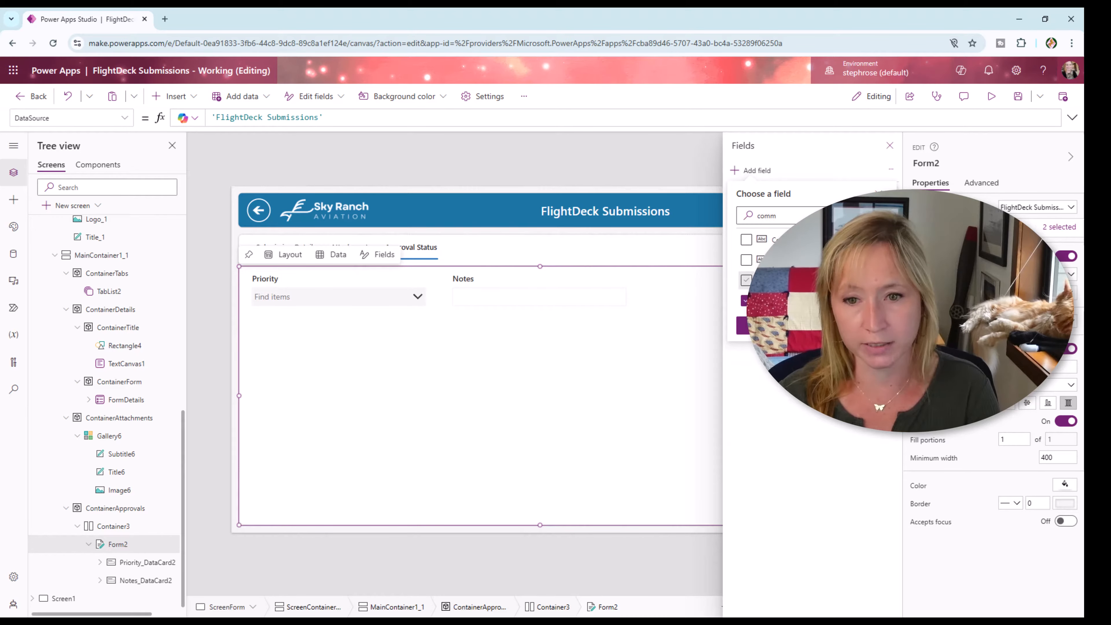
left_click(770, 325)
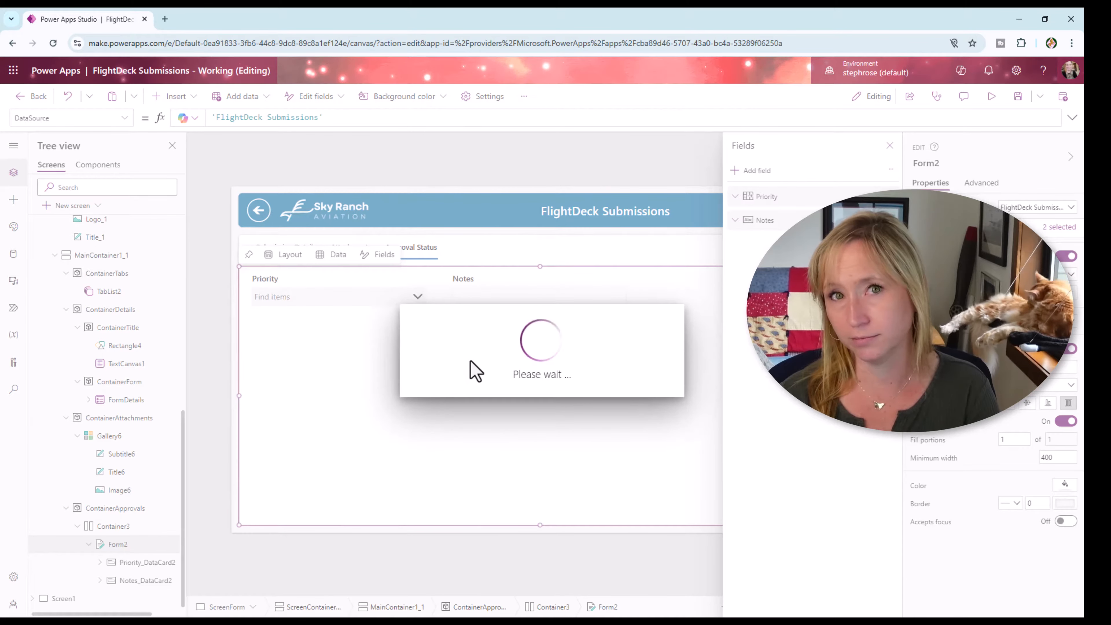
Delete the Priority and Notes cards from the form
left_click(348, 297)
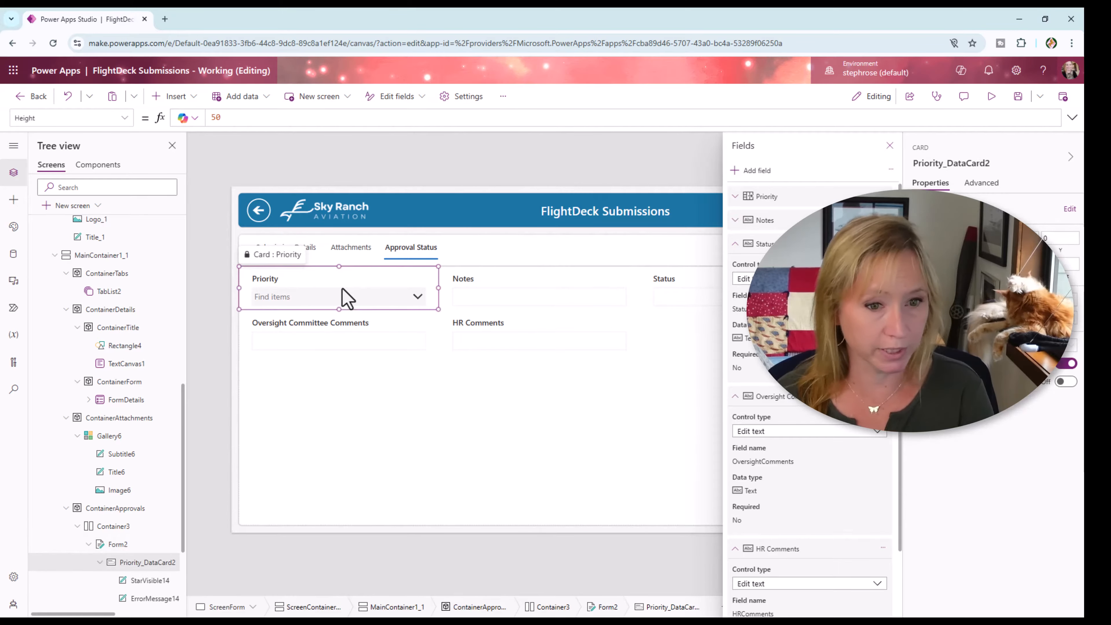
key("Delete")
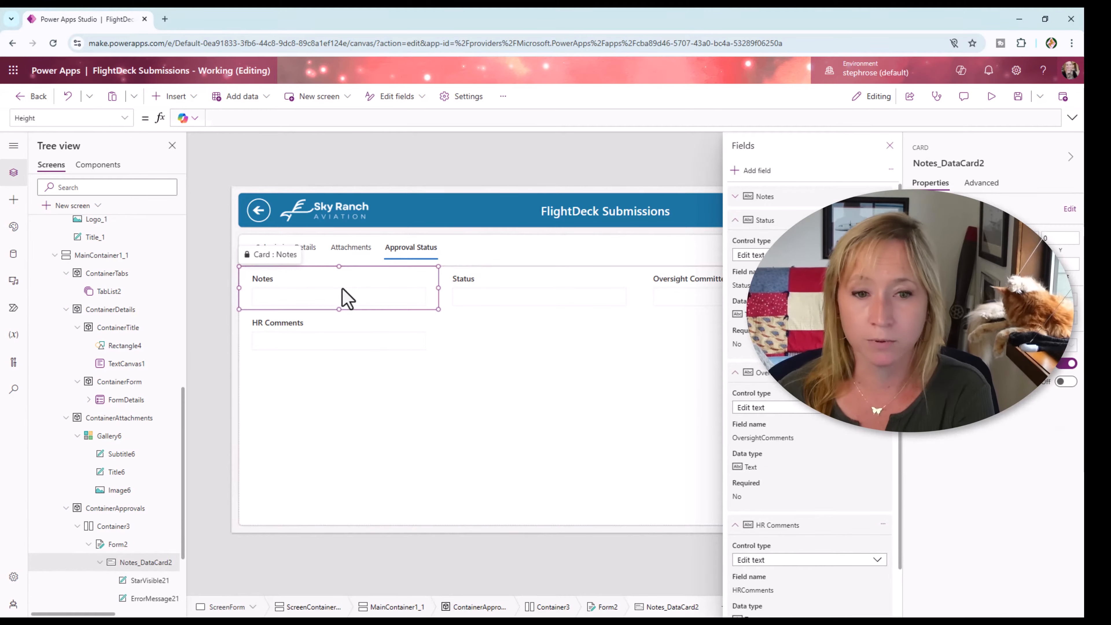
key("Delete")
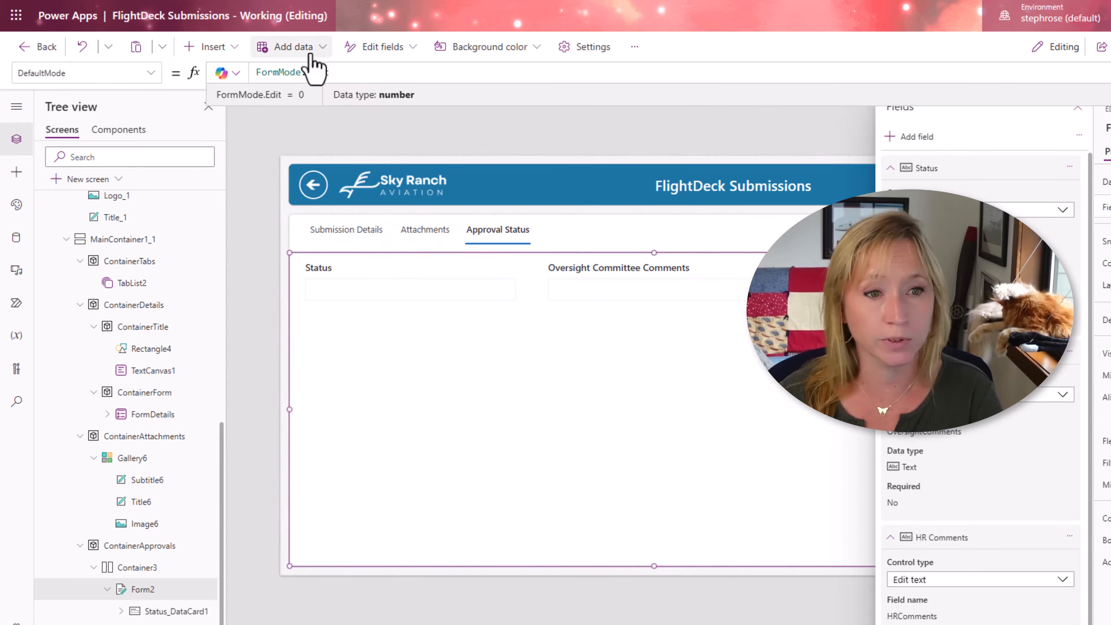
Set the form's DefaultMode property to varFormMode
left_click(300, 52)
left_click(513, 69)
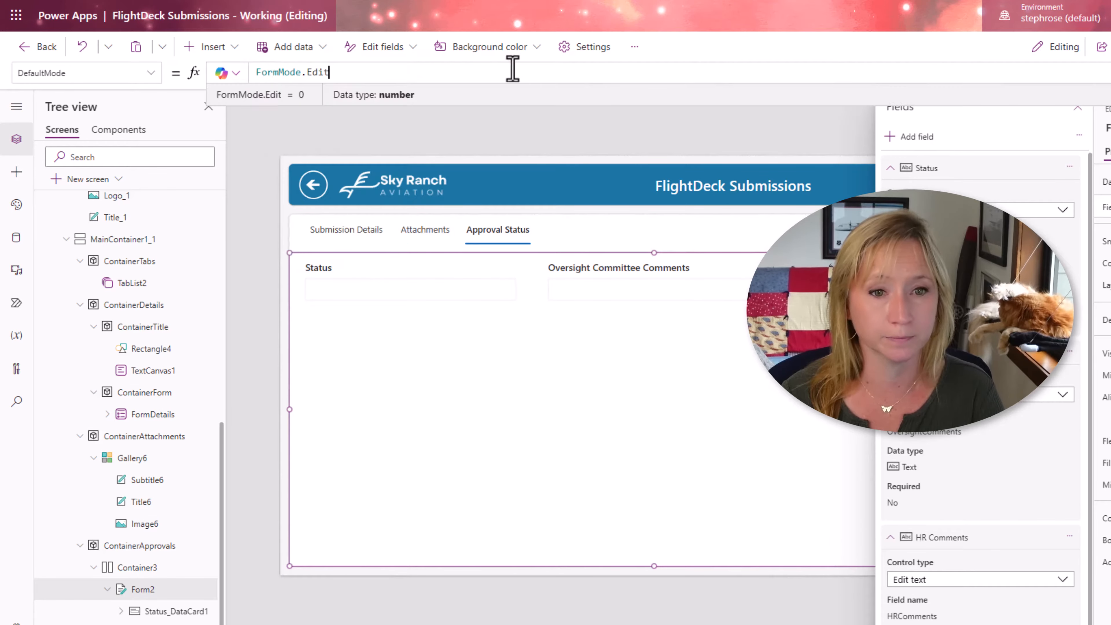
type("varFormMode")
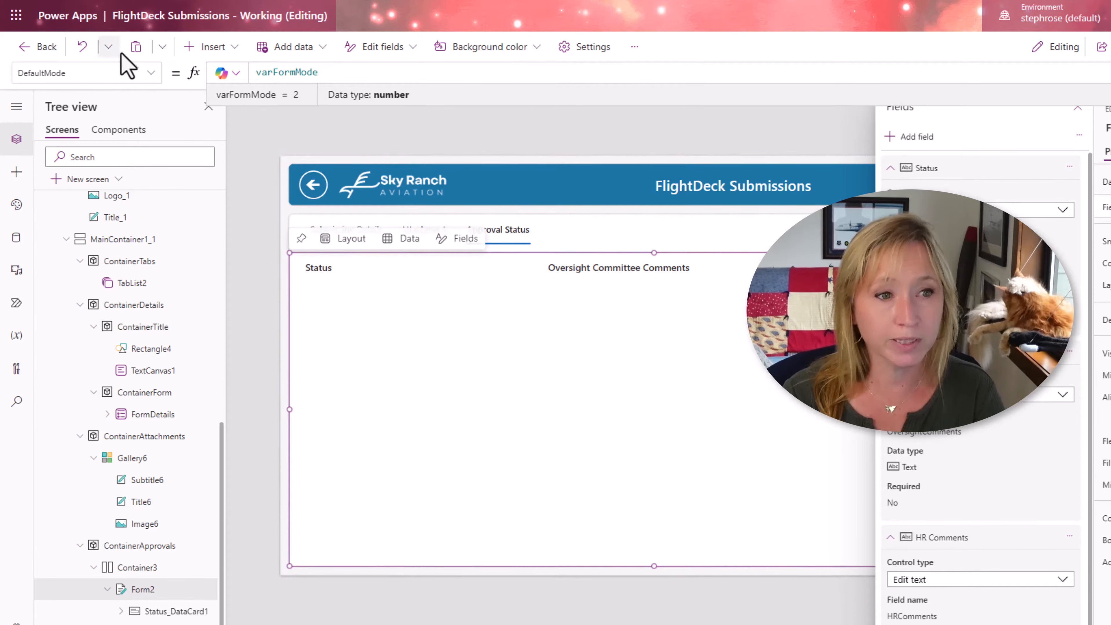
Set the form's Item property to varThisItem, and close the field list
left_click(150, 72)
scroll(105, 289, "down", 3)
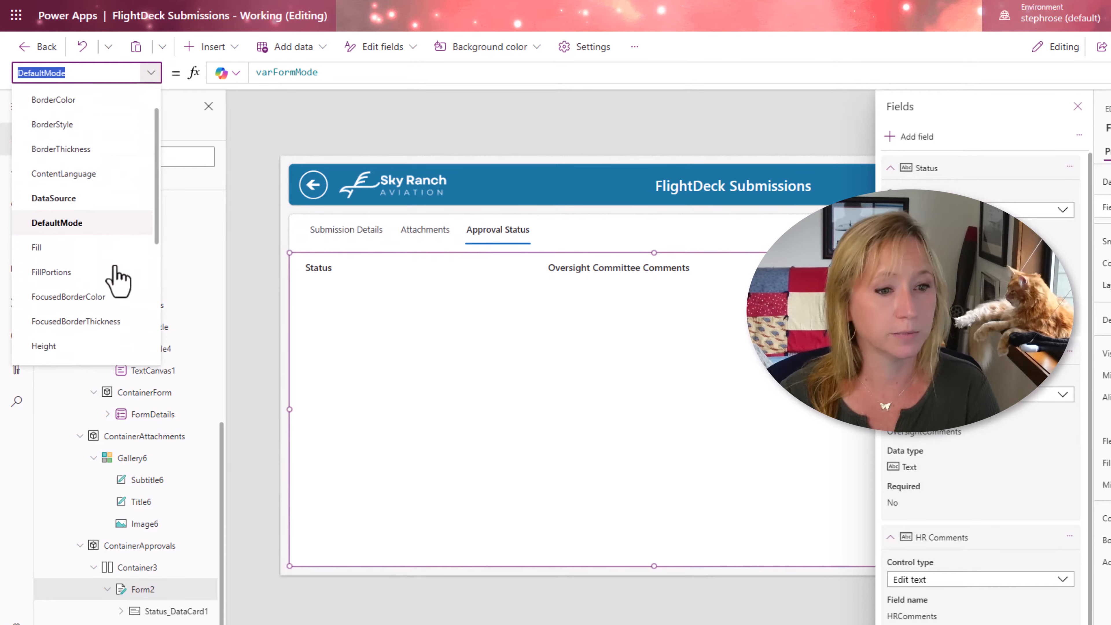
left_click(87, 306)
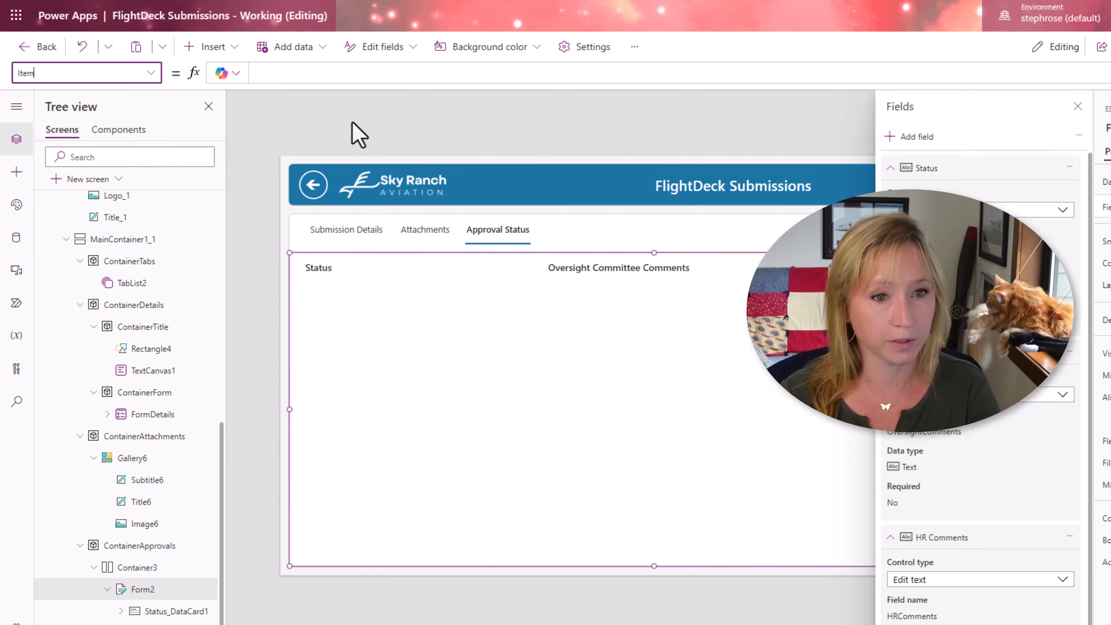
left_click(345, 79)
type("varThisItem")
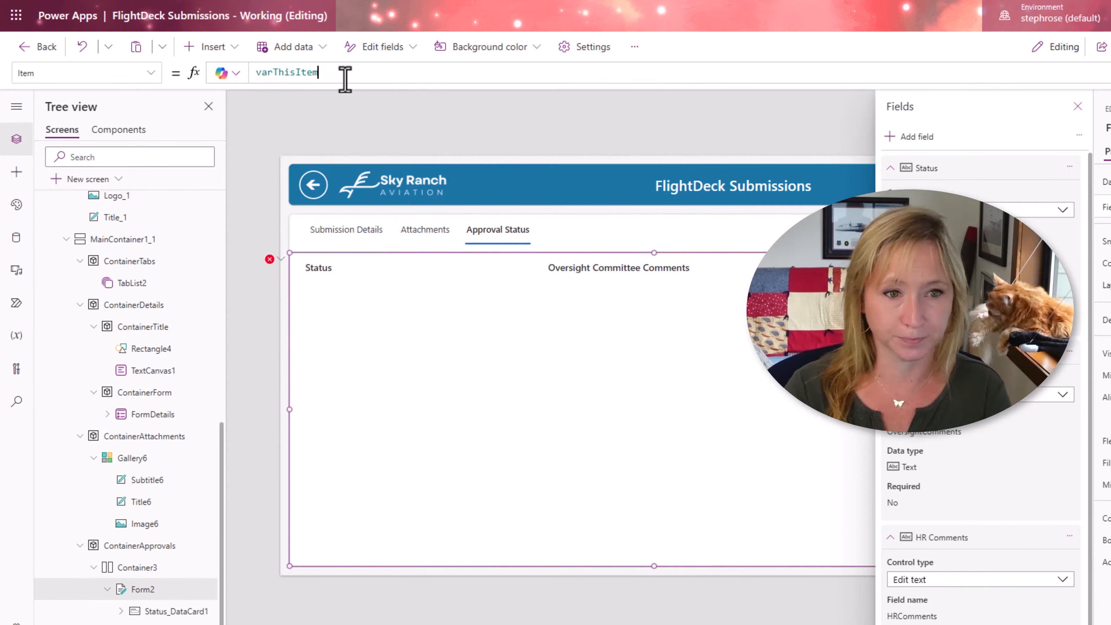
left_click(407, 299)
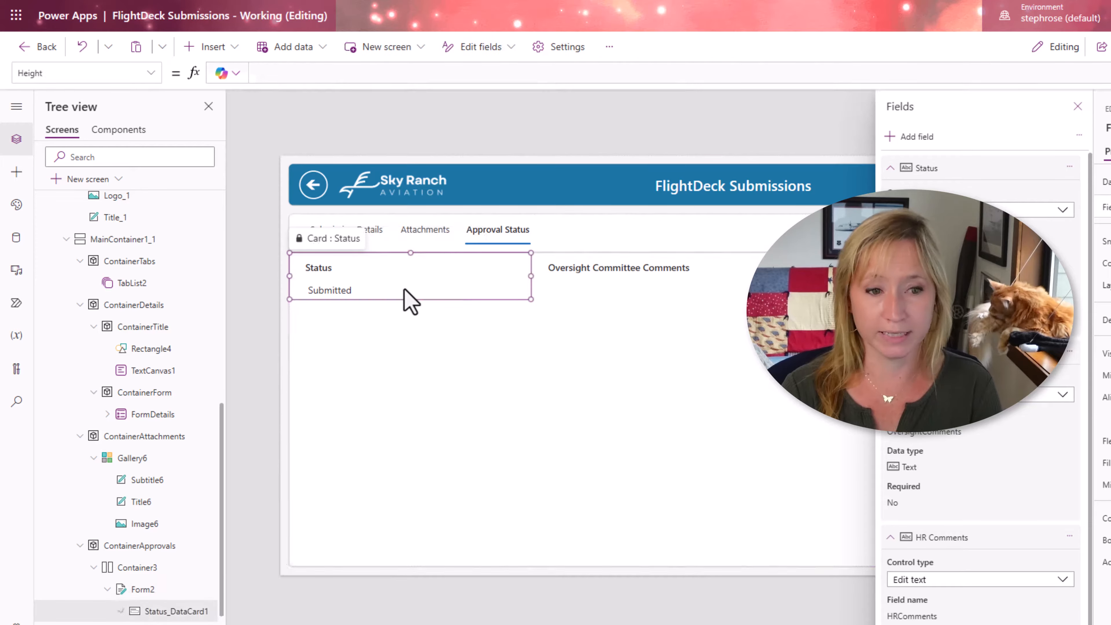
left_click(656, 292)
left_click(667, 456)
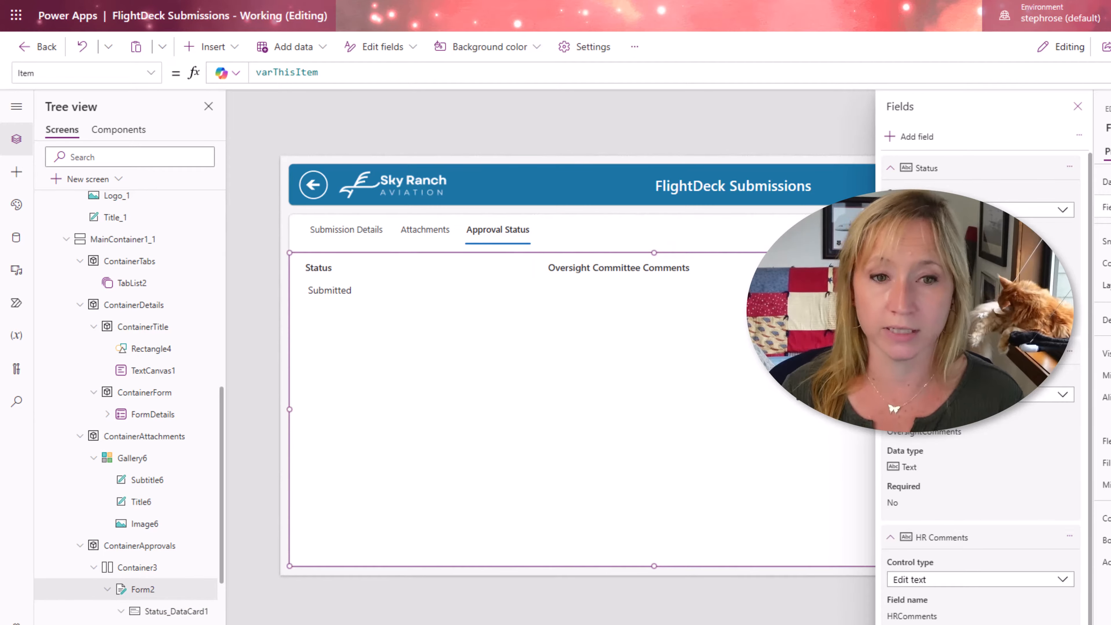
left_click(1078, 107)
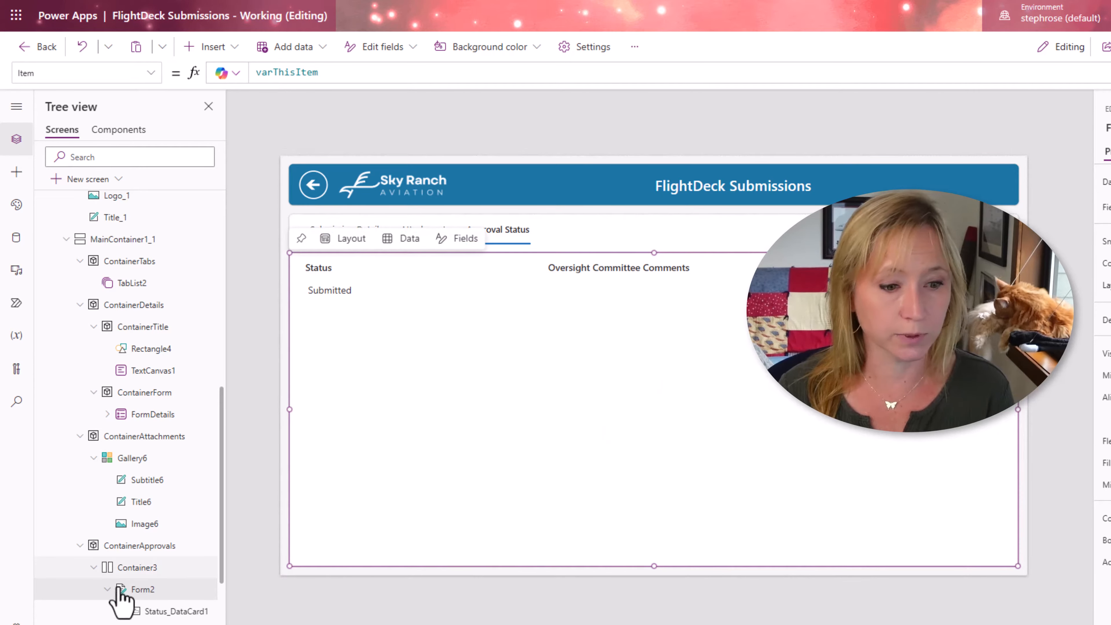
Insert a plain container into Container3 beside the form
left_click(107, 589)
left_click(139, 608)
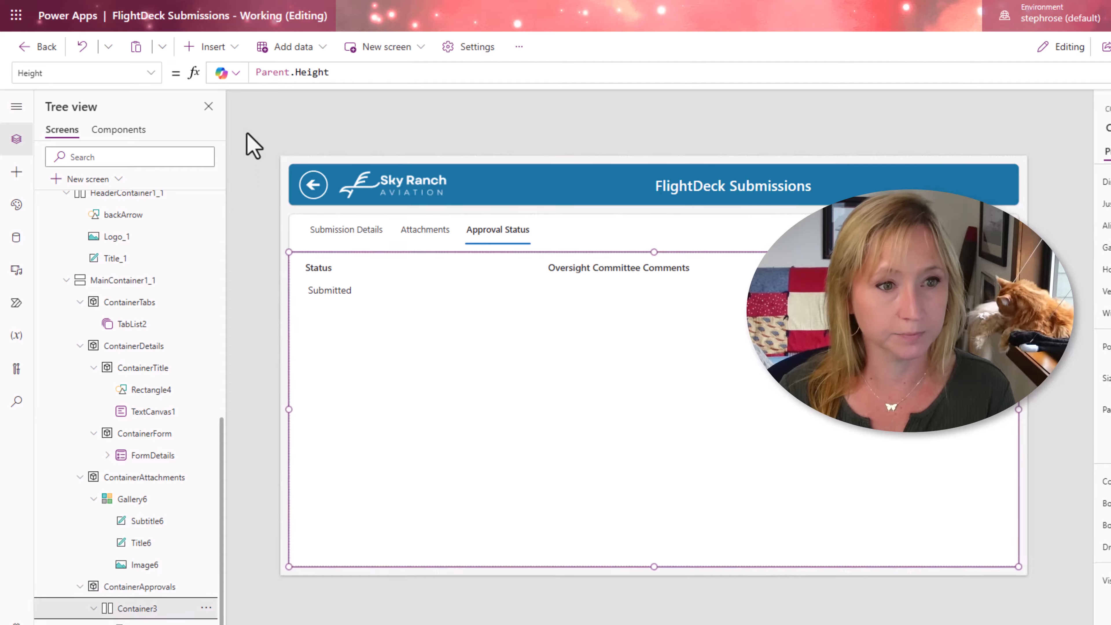
left_click(223, 51)
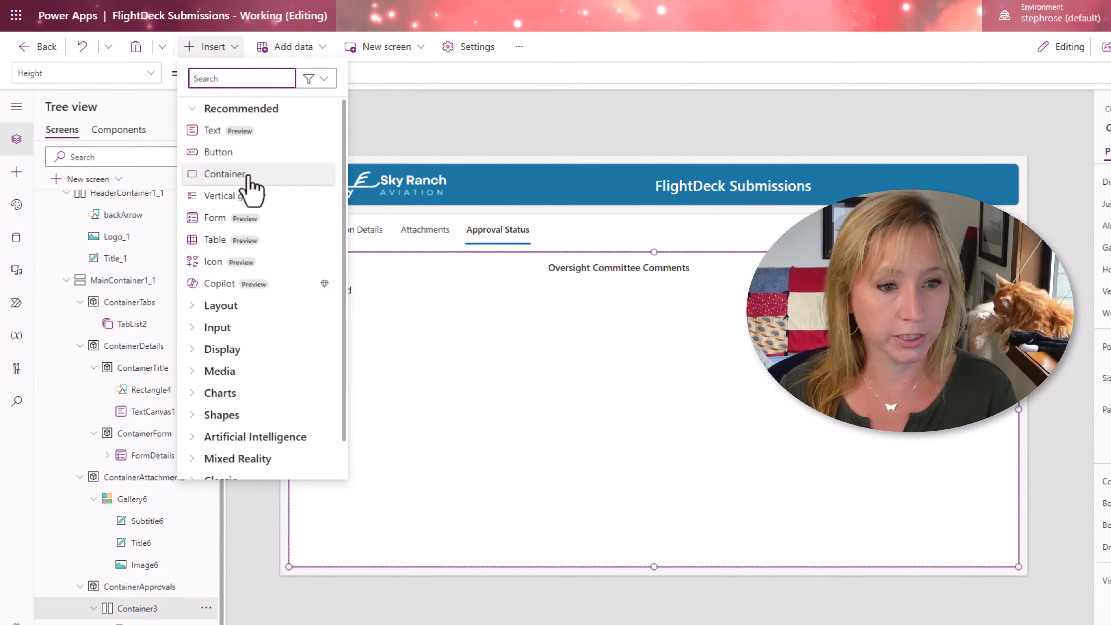
left_click(250, 189)
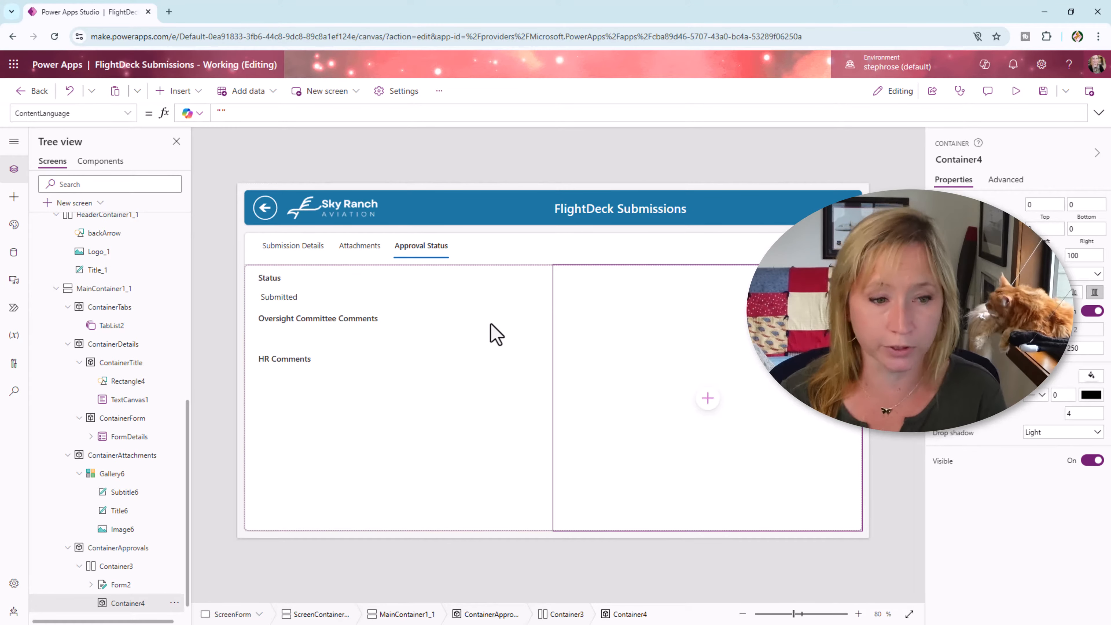
left_click(361, 332)
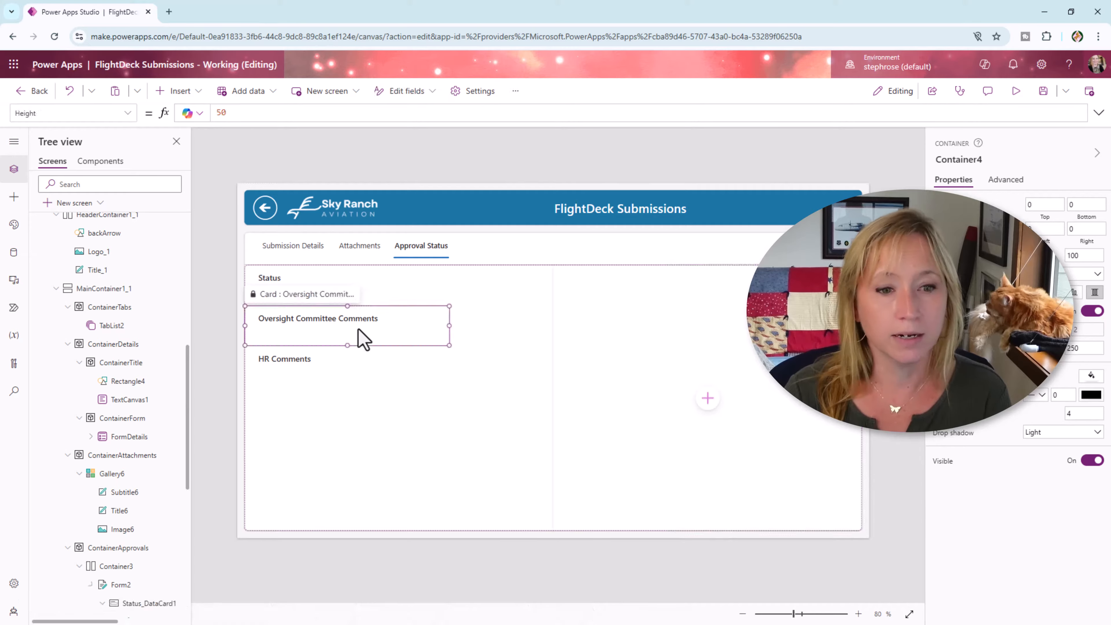
left_click(443, 372)
left_click(422, 303)
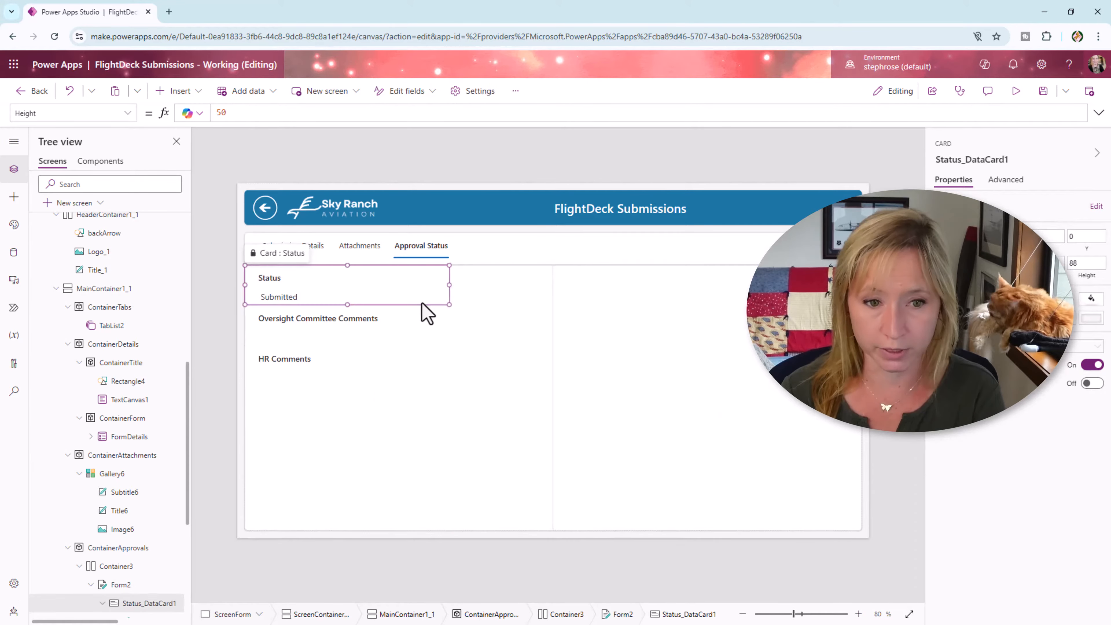
left_click(481, 390)
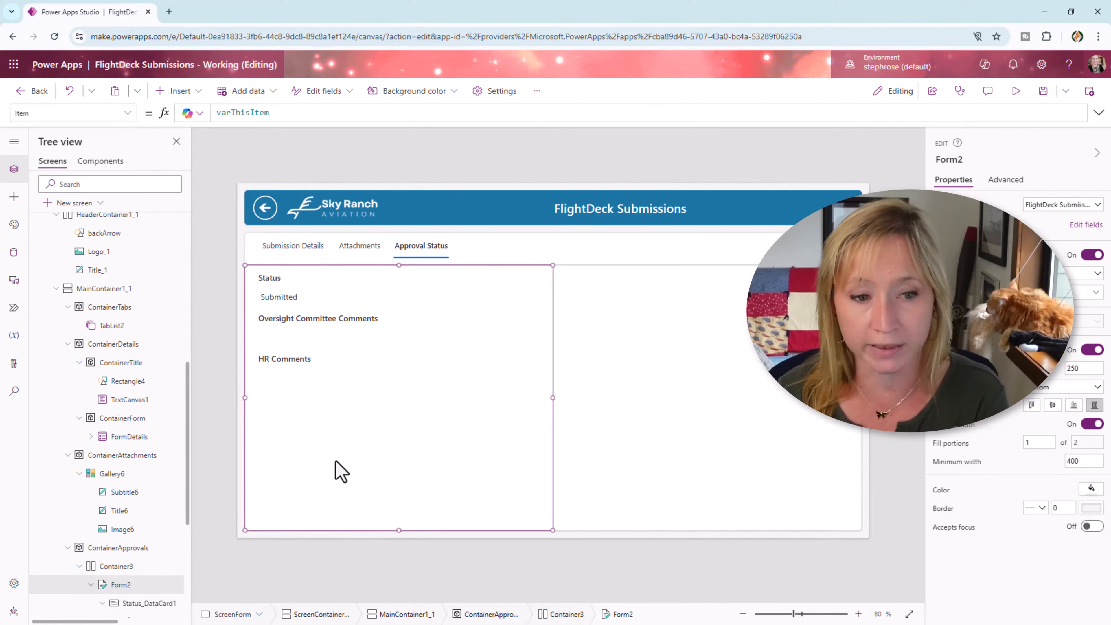
left_click(721, 371)
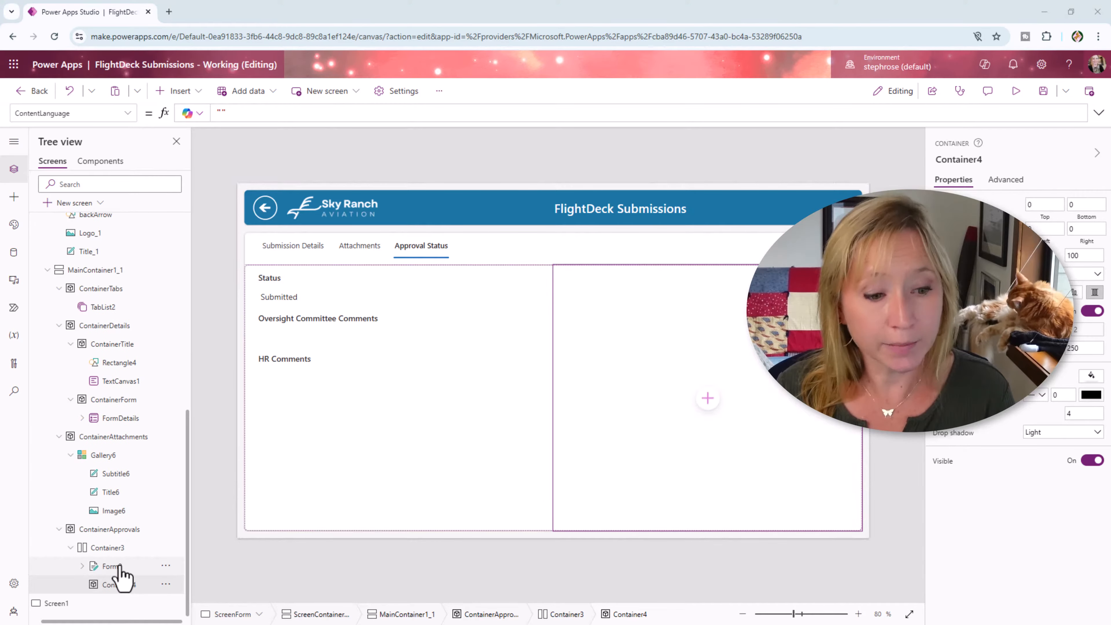
Rename the approval form Form2 to FormApprovals
left_click(120, 571)
double_click(131, 566)
left_click(133, 566)
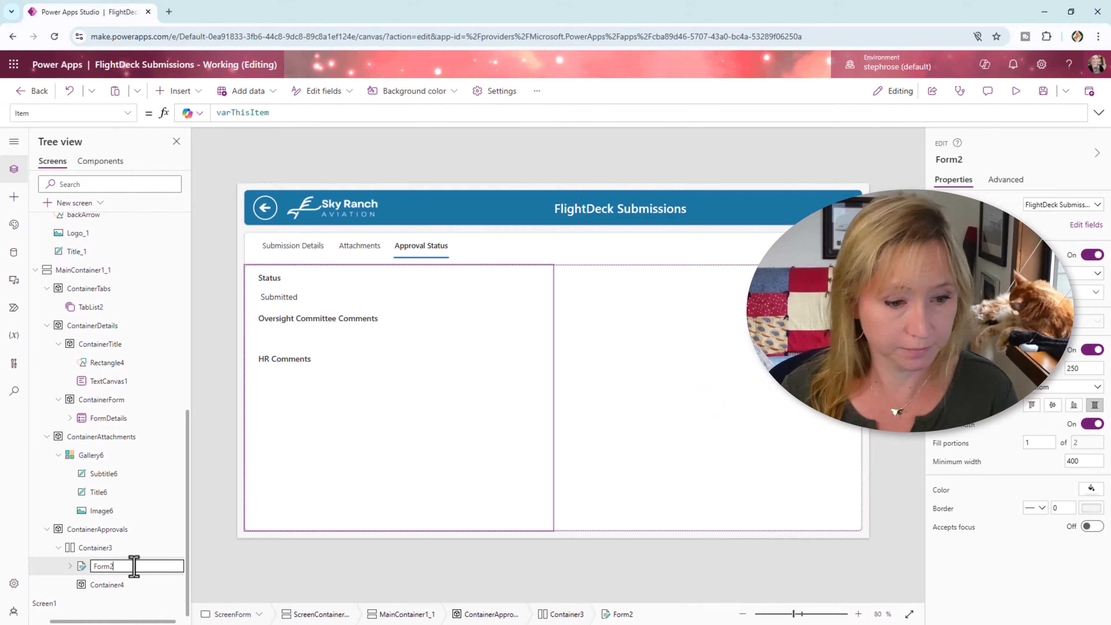
key("BackSpace")
type("Appr")
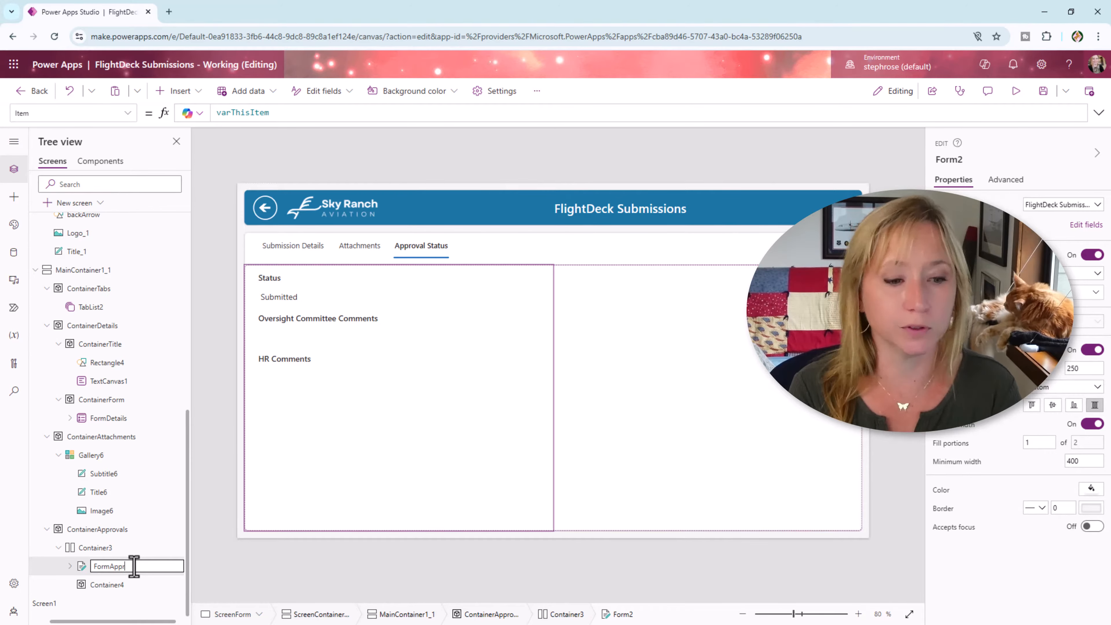
type("ovals")
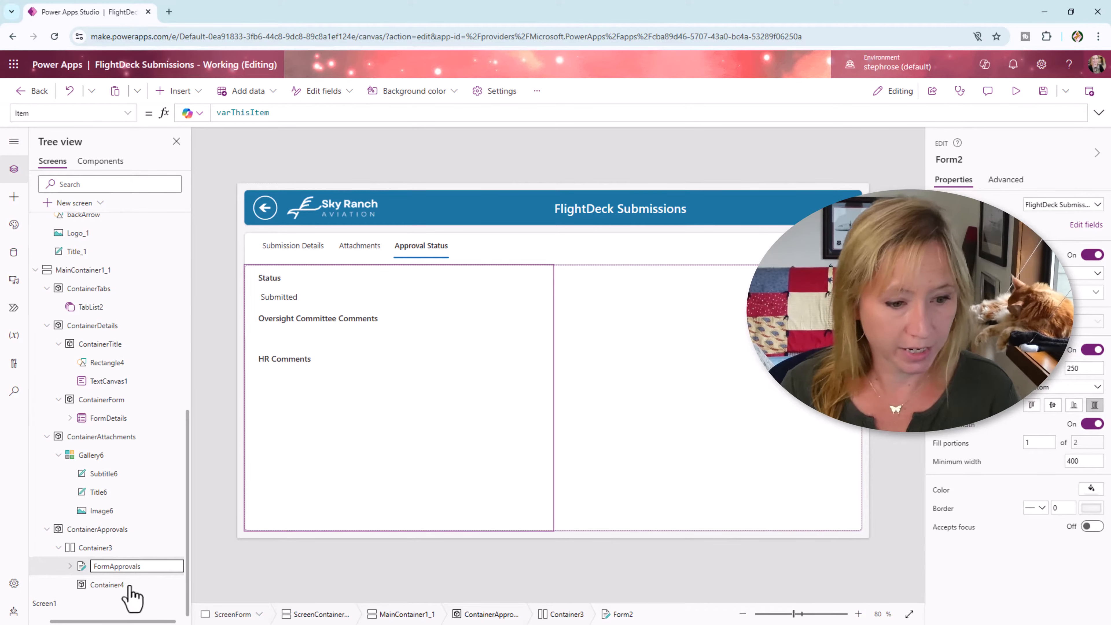
key("Return")
Rename the empty container beside the form to ContainerNotes
double_click(138, 586)
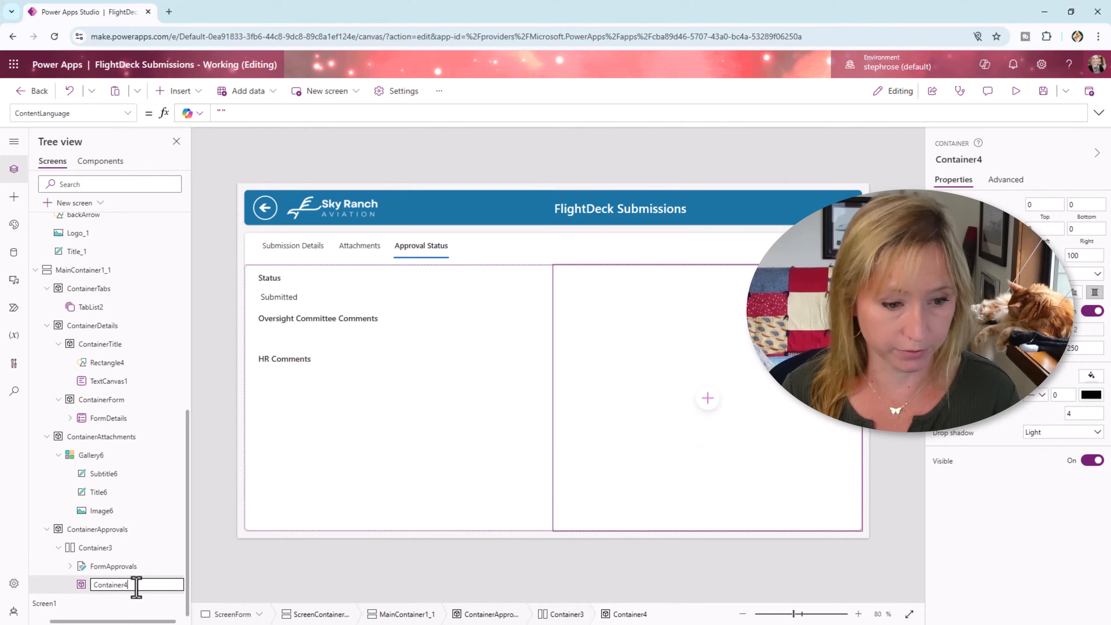
key("BackSpace")
type("Notes")
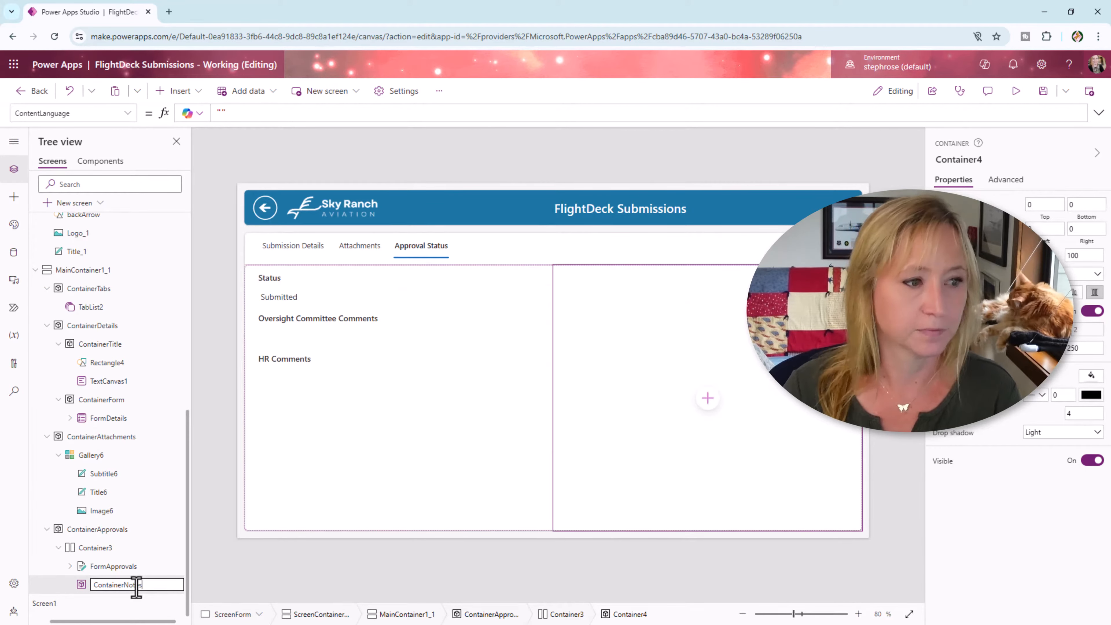
Insert a button into ContainerNotes and place it in the container's upper-right corner, at about X 532, Y 24
left_click(707, 398)
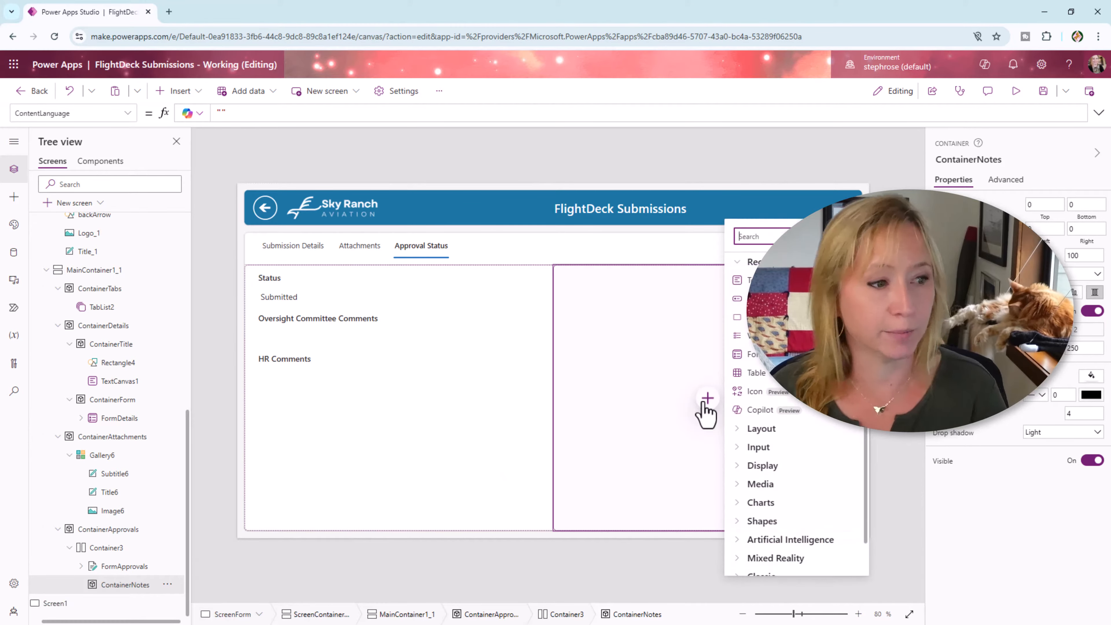
type("b")
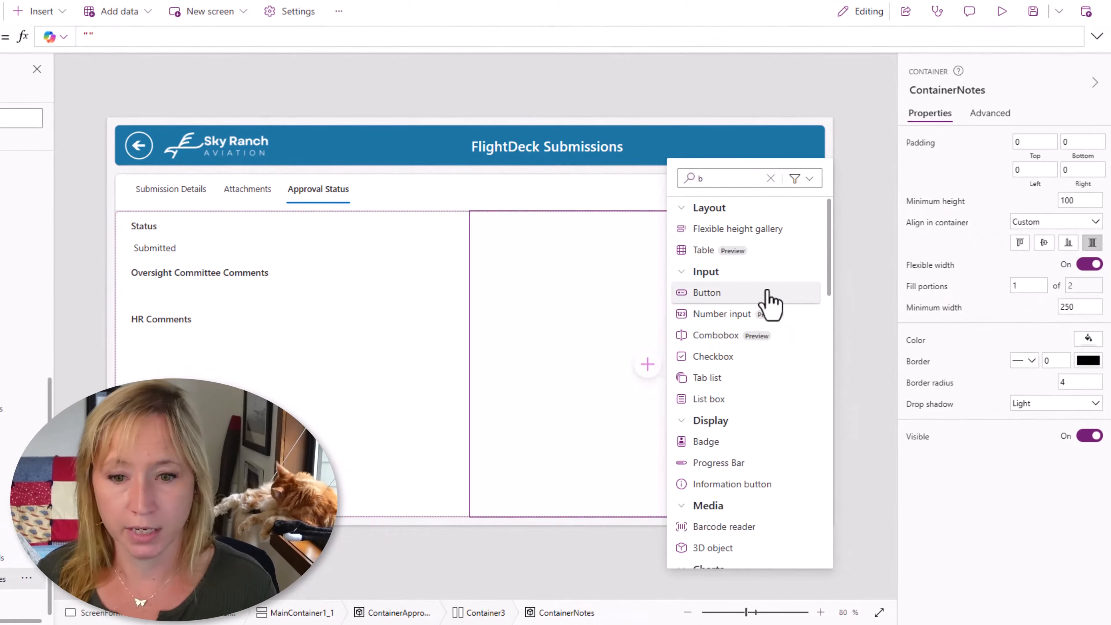
left_click(818, 342)
left_click_drag(529, 238, 794, 233)
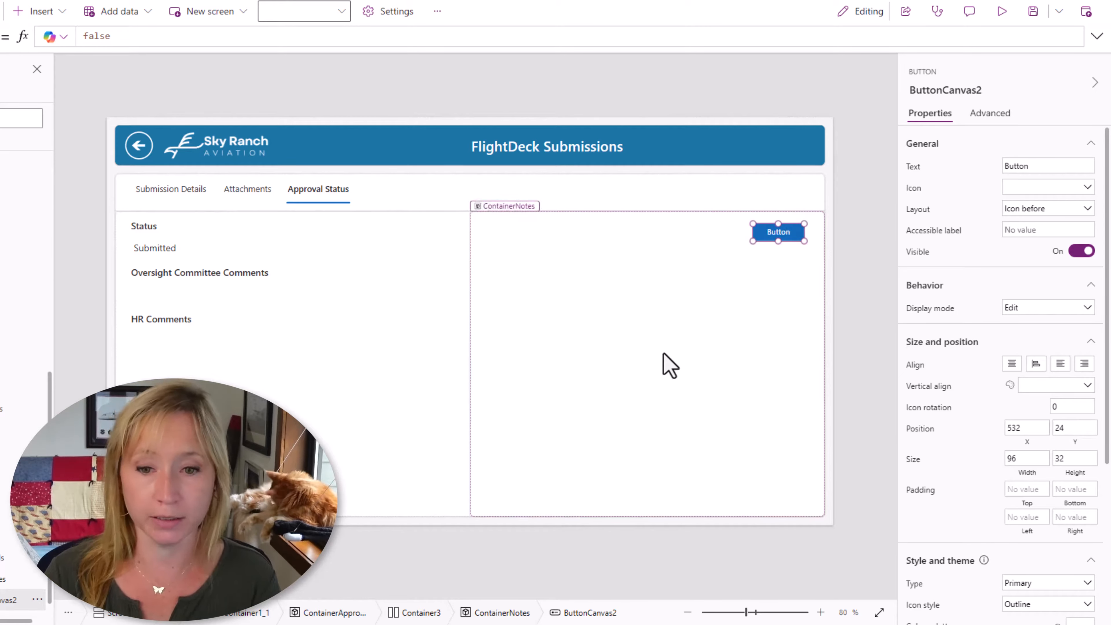
Insert a classic text label in the upper left of ContainerNotes with the text "Add Notes:"
left_click(669, 365)
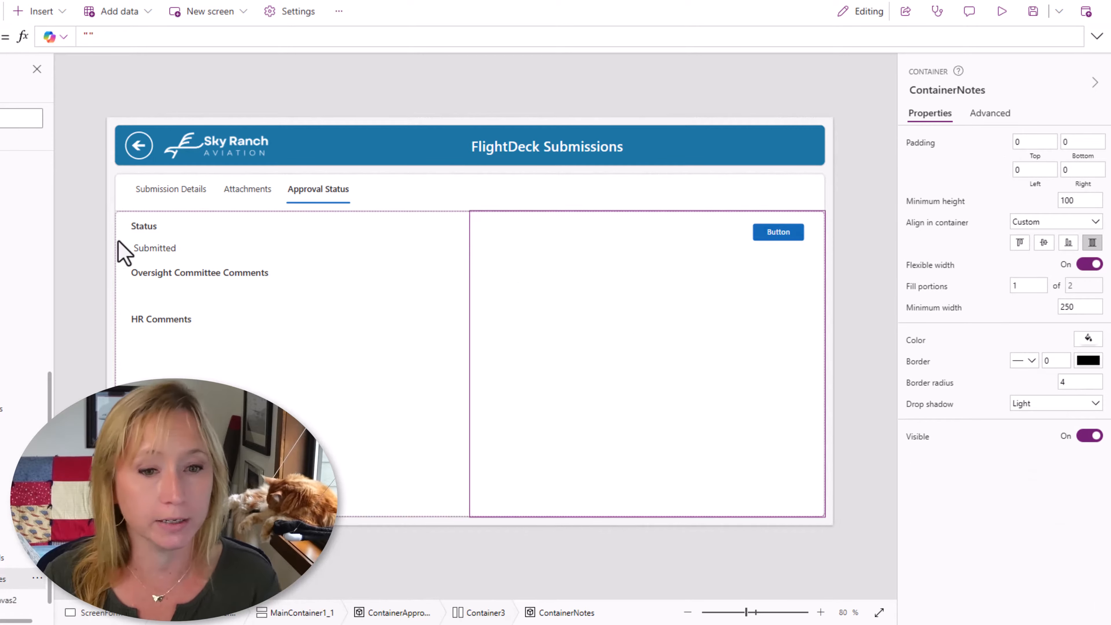
left_click(51, 12)
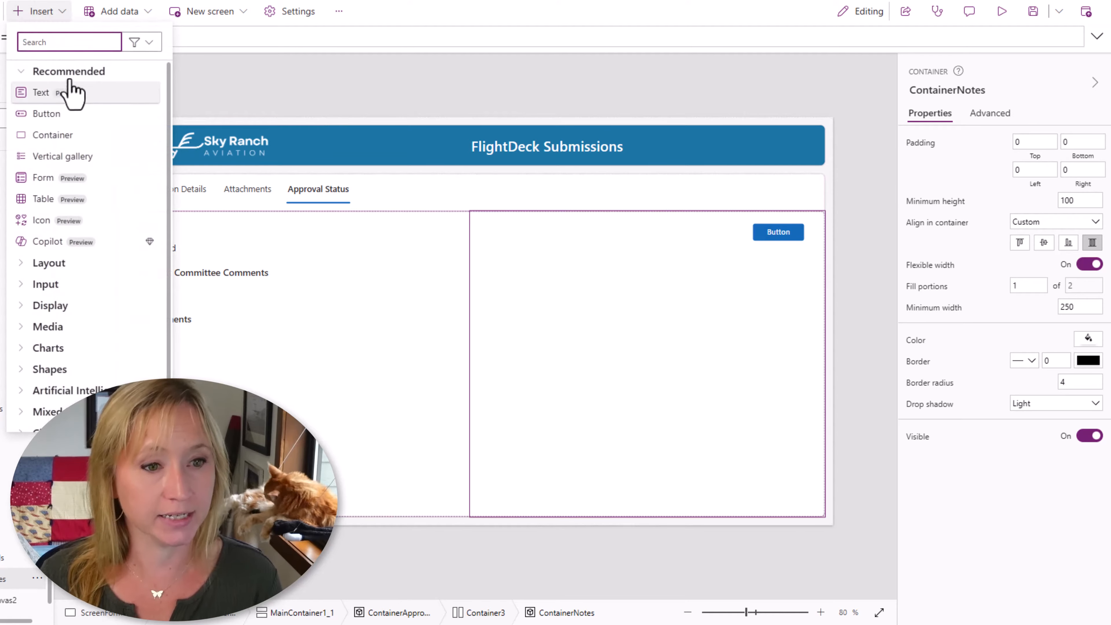
type("text")
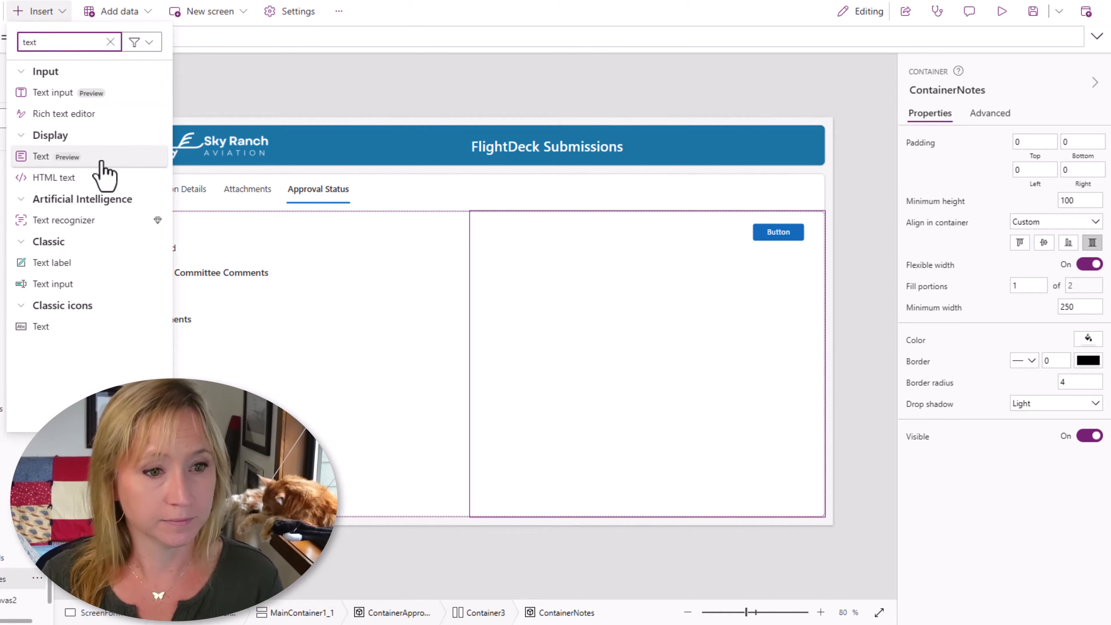
left_click_drag(83, 263, 523, 251)
left_click(1009, 142)
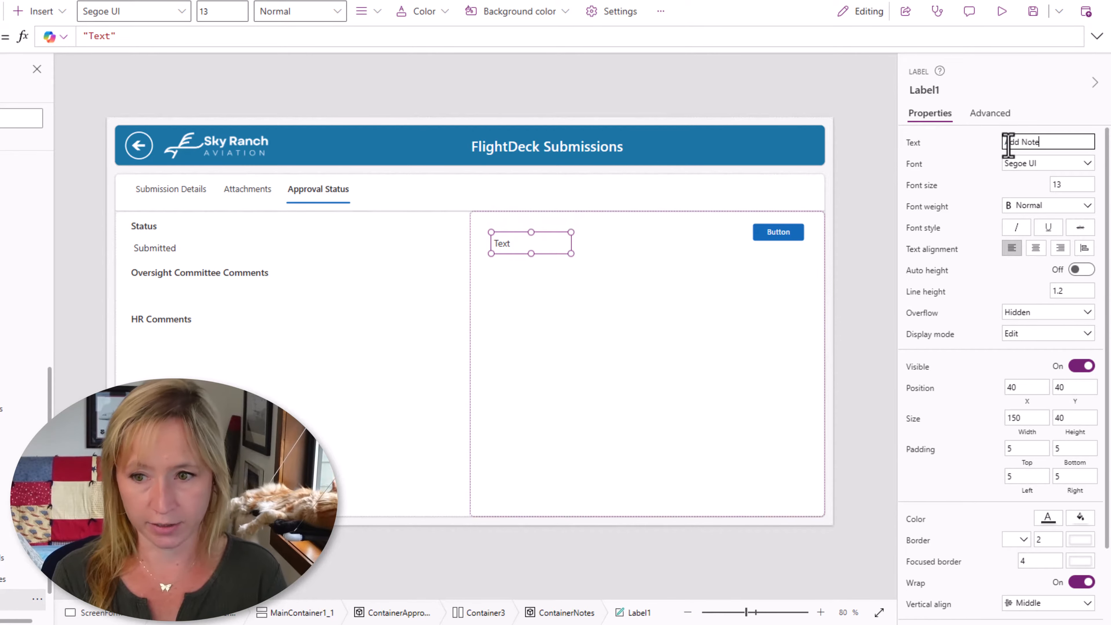
left_click(586, 363)
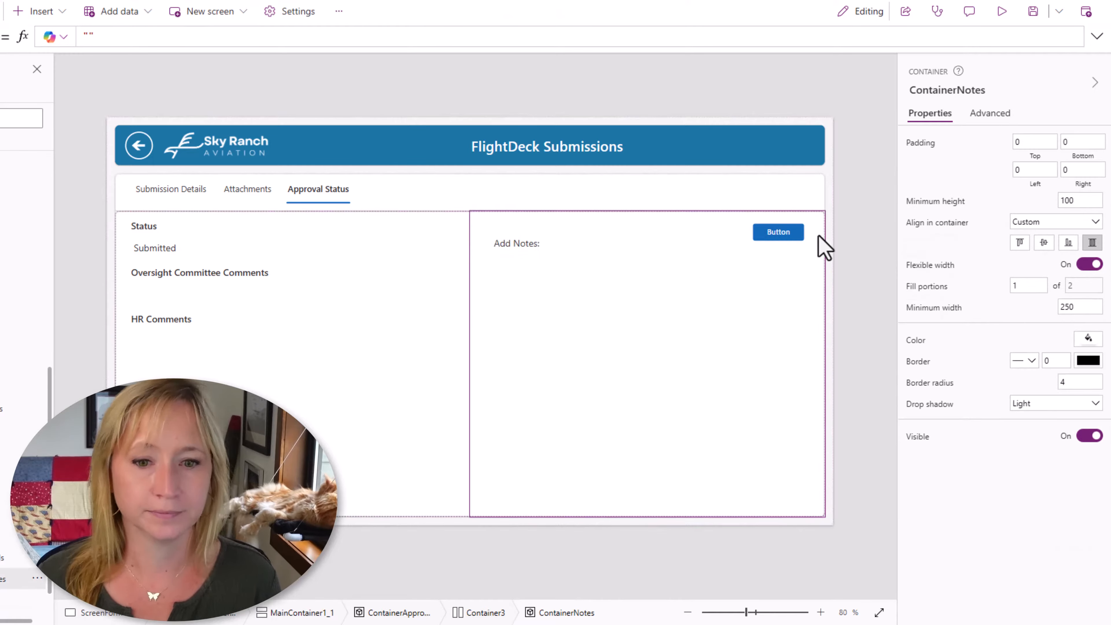
Set the font weight of the "Add Notes:" label to Bold
left_click(547, 255)
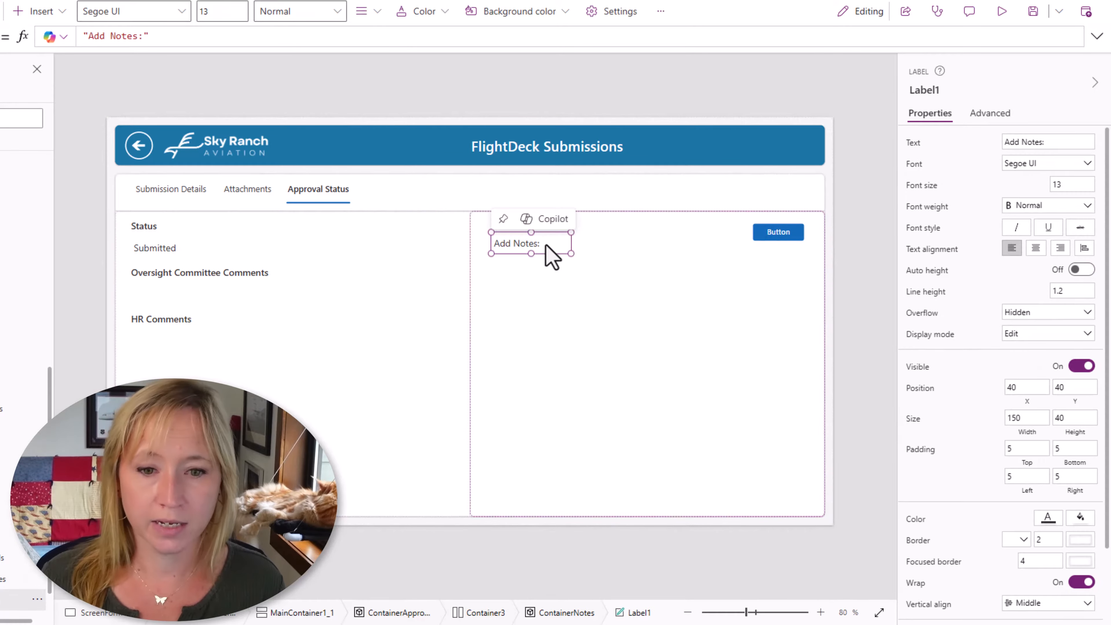
left_click(1032, 207)
left_click(1020, 220)
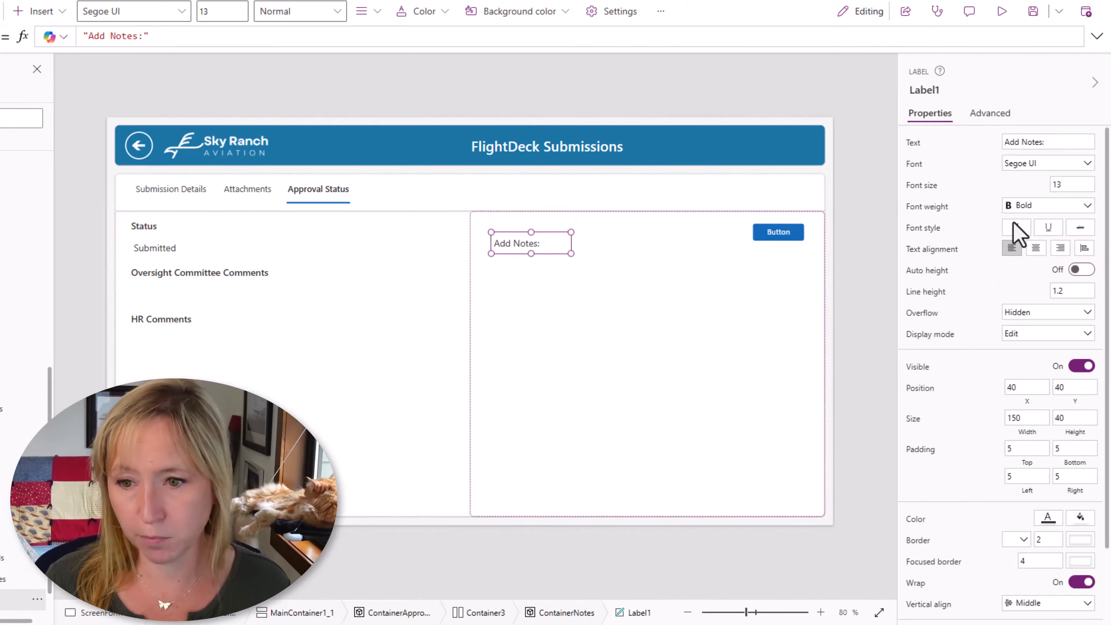
left_click(529, 244)
Insert a rich text editor into ContainerNotes and place it beneath the "Add Notes:" label, at about X 40, Y 93
left_click(635, 293)
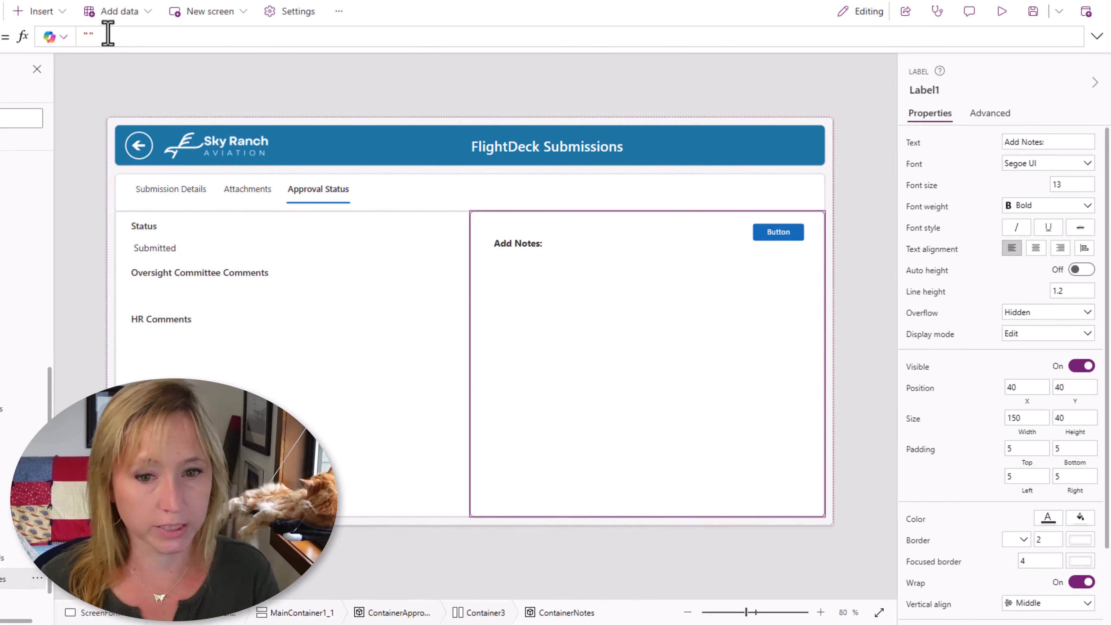
left_click(37, 13)
type("rich")
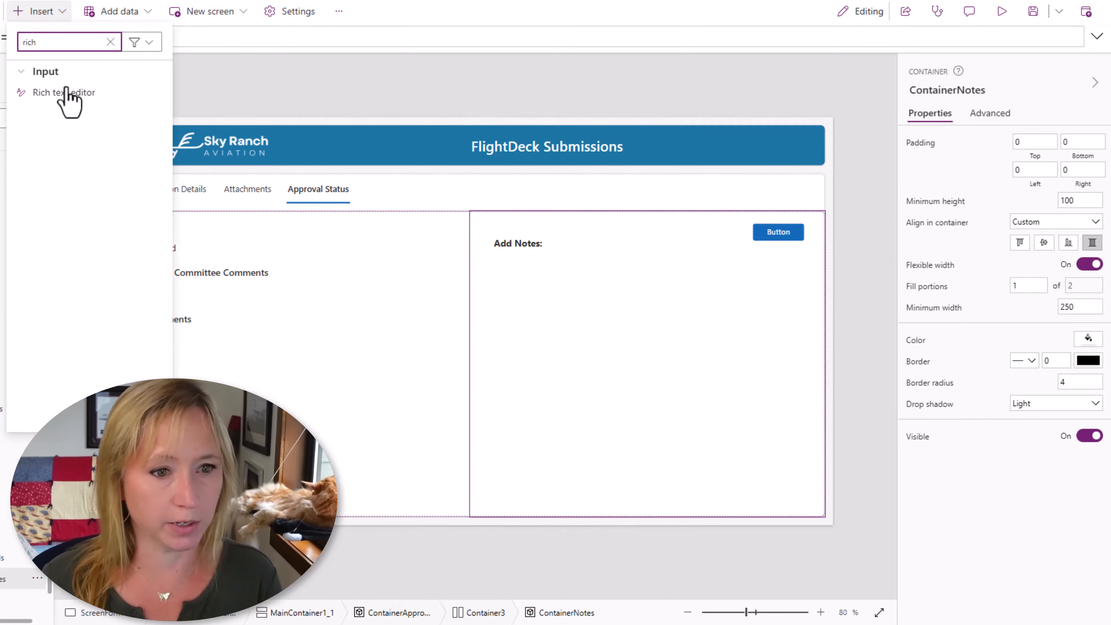
left_click(66, 93)
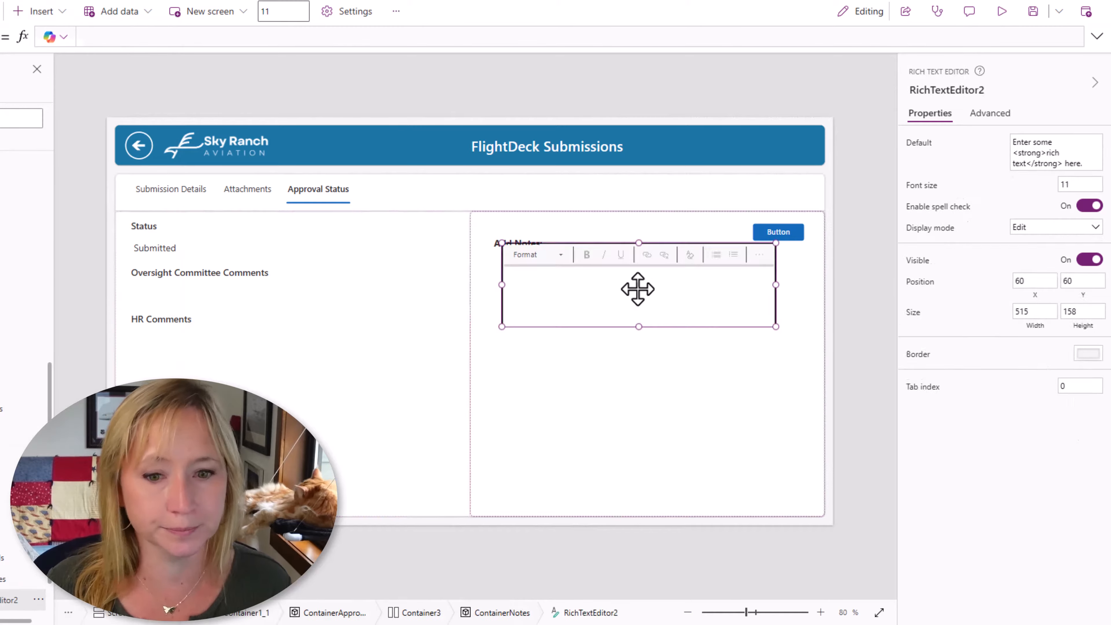
left_click_drag(597, 309, 598, 316)
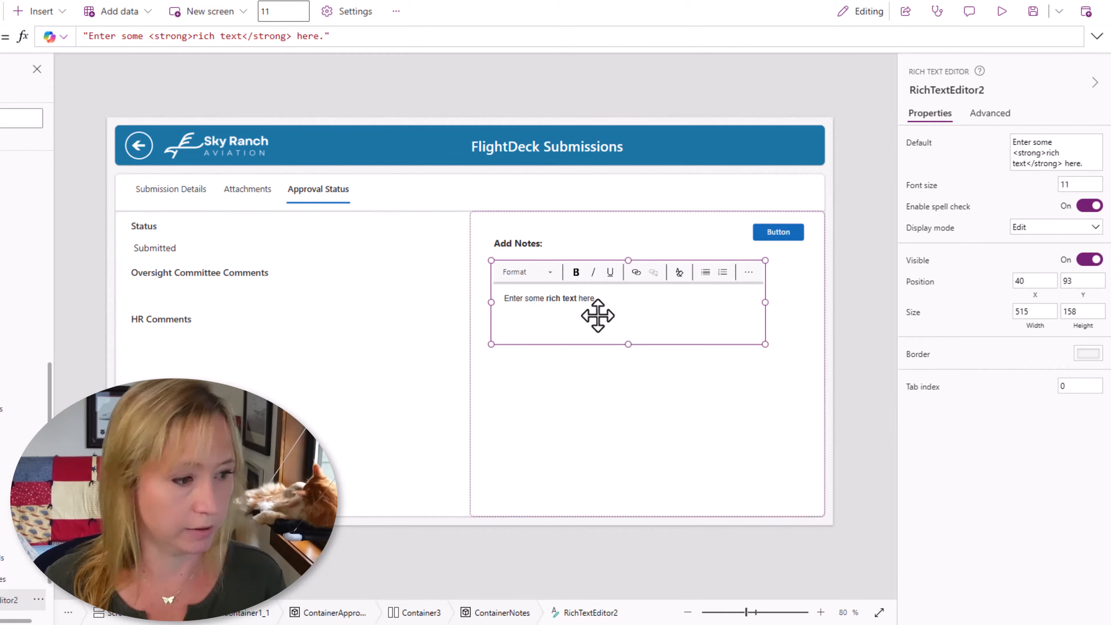
Rename the "Add Notes:" label control to lblNotes
left_click(558, 245)
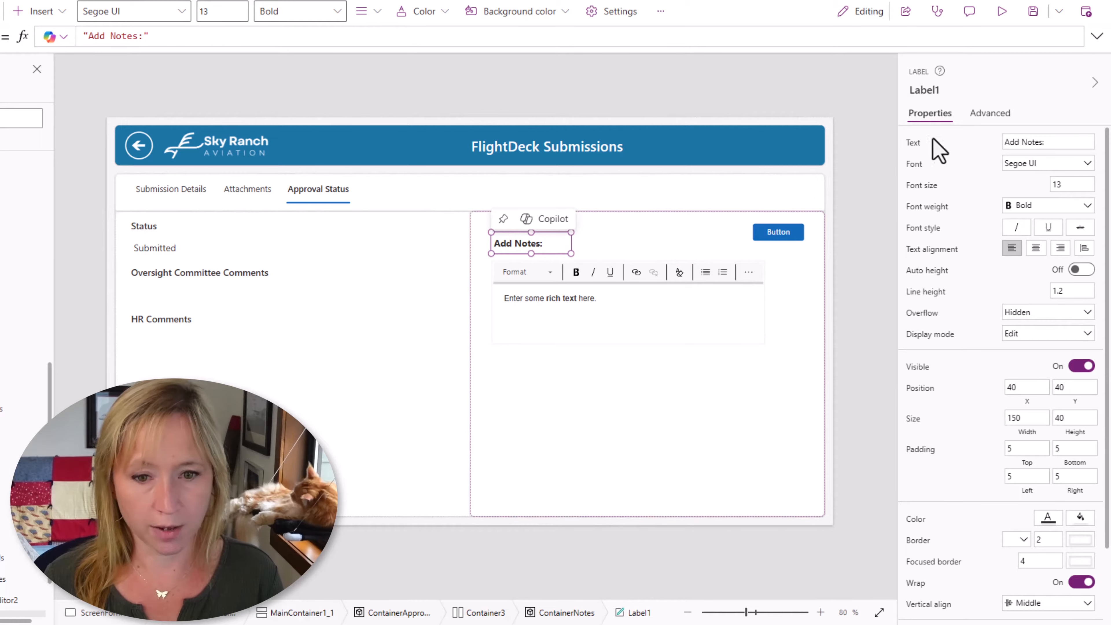
left_click(936, 91)
type("lblNotes")
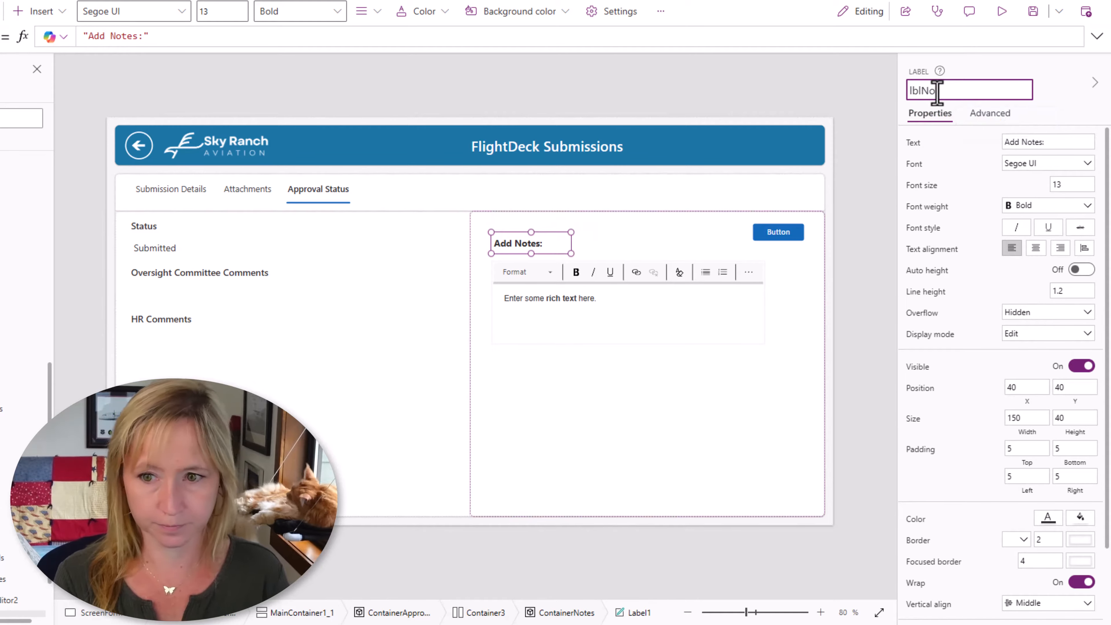
key("Return")
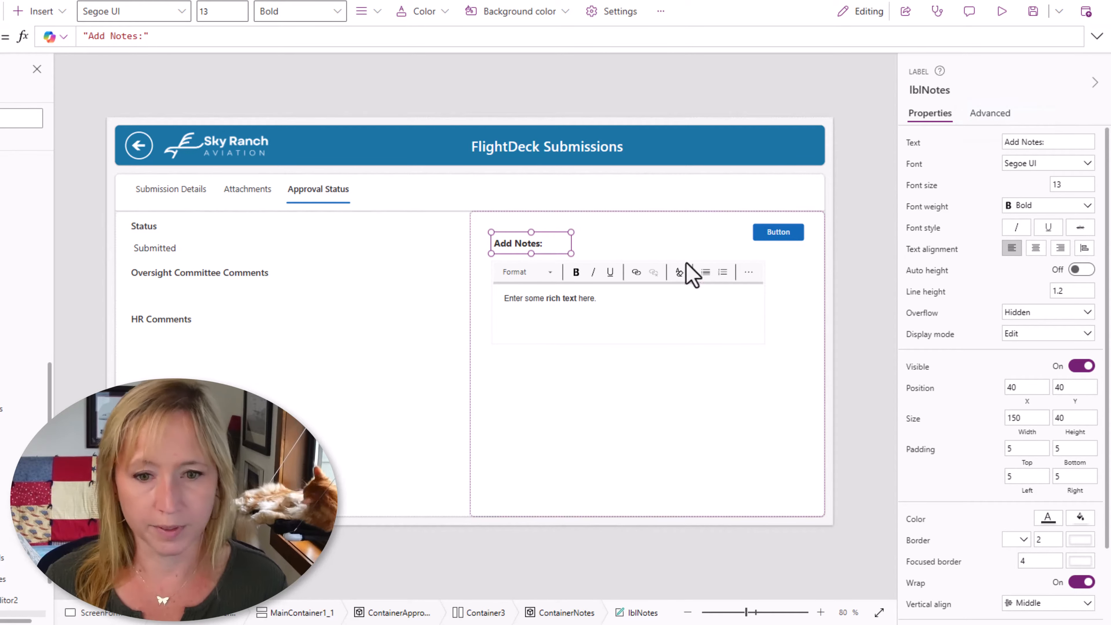
Duplicate the lblNotes label and place the copy directly below the rich text editor, at about X 40, Y 251
key("ctrl+c")
key("ctrl+v")
left_click_drag(530, 244, 524, 356)
Rename the copied label to lblPrevNotes and set its text to "Previous Notes:"
left_click(951, 90)
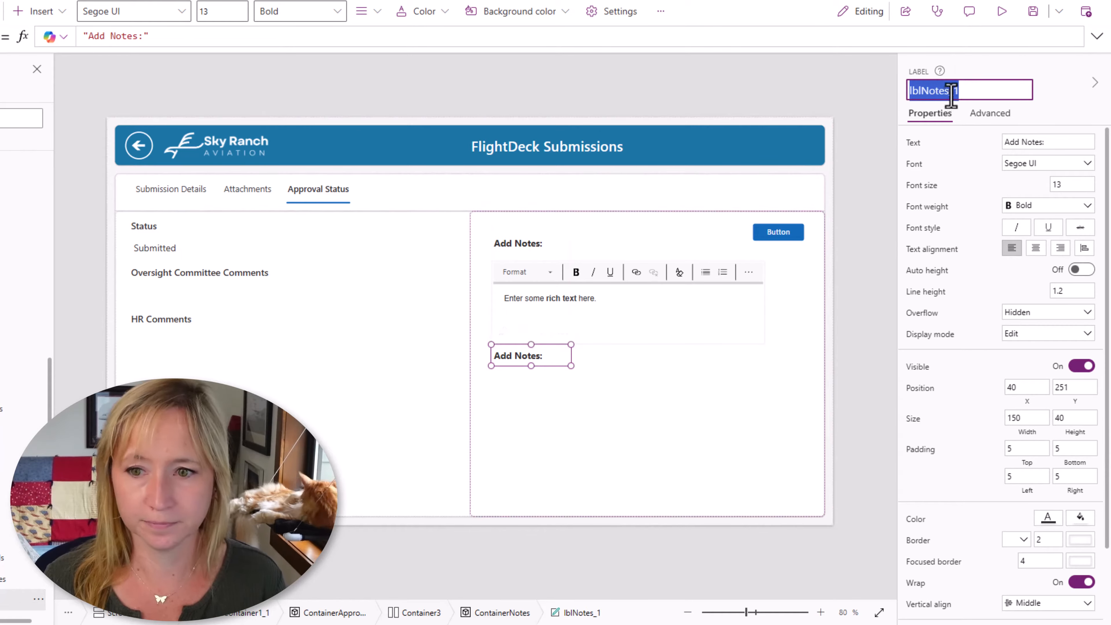
left_click(970, 92)
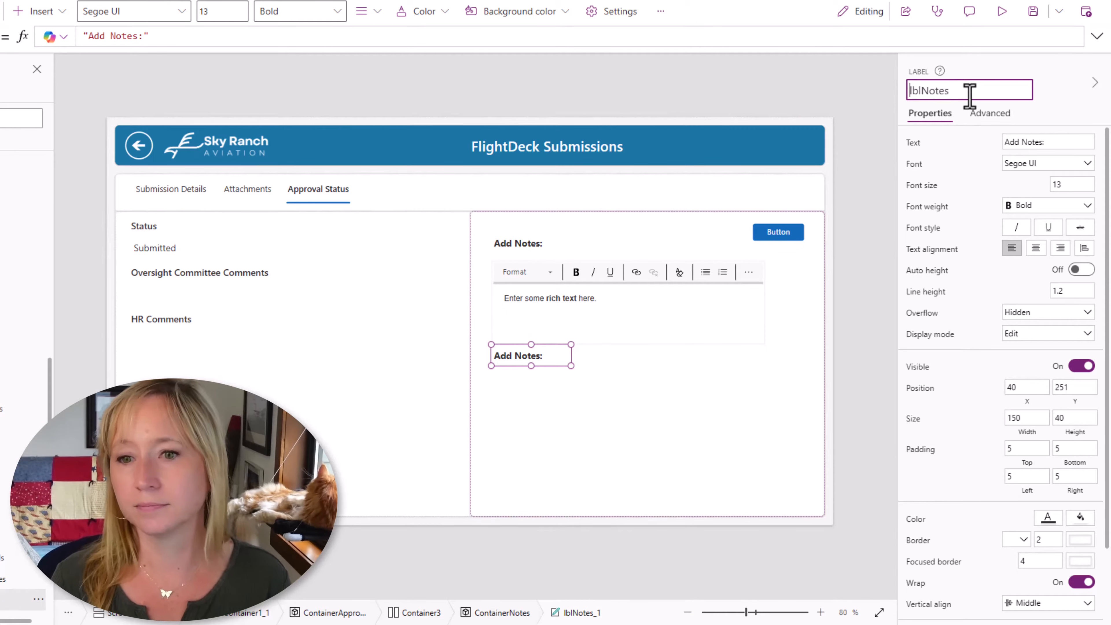
type("Prev")
double_click(1011, 143)
type("Previous")
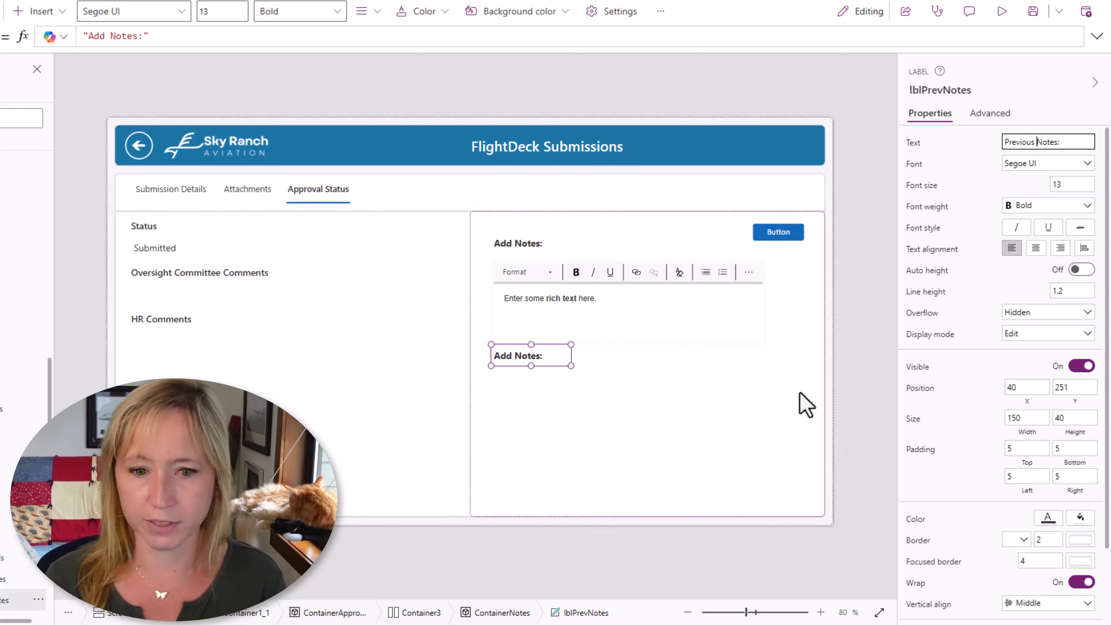
Insert a classic text label into ContainerNotes and place it under the "Previous Notes:" label, at about X 40, Y 291
left_click(695, 425)
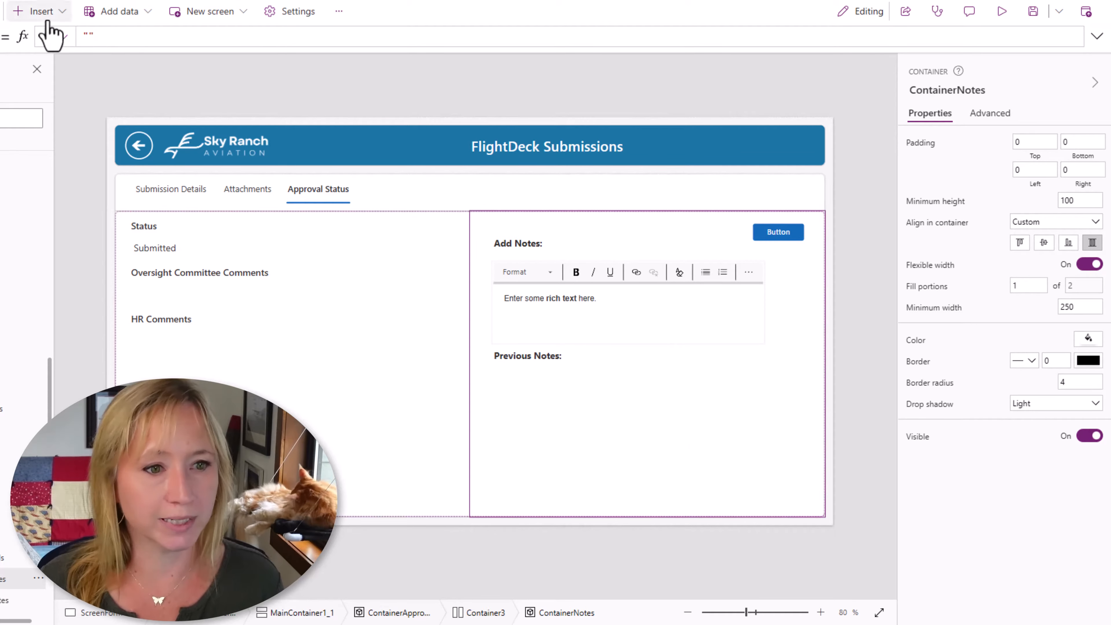
left_click(40, 12)
type("tex")
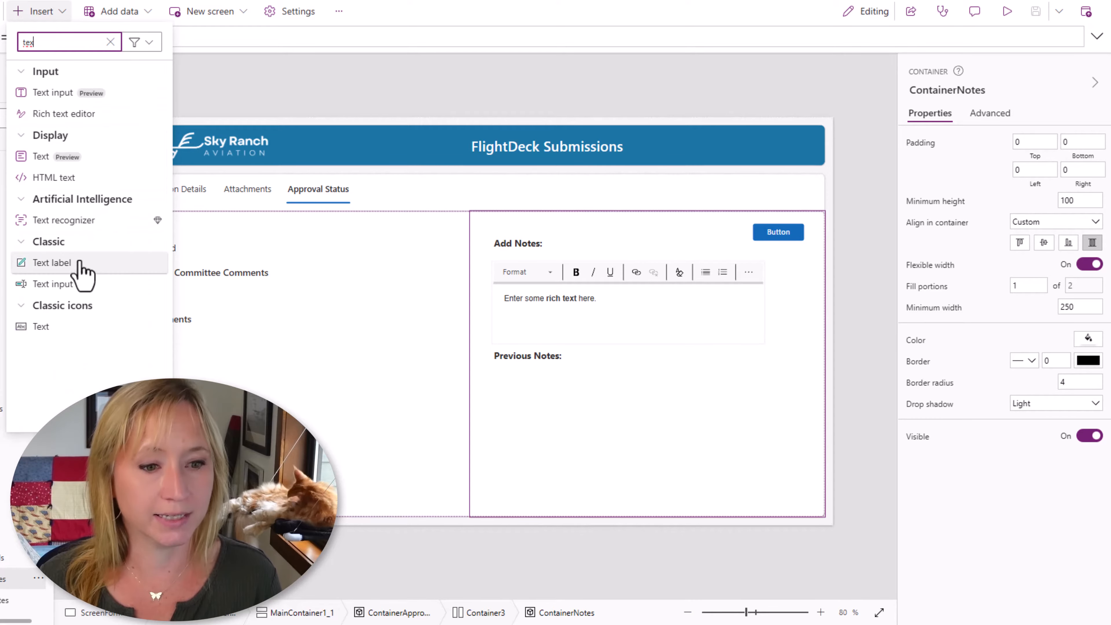
left_click(80, 264)
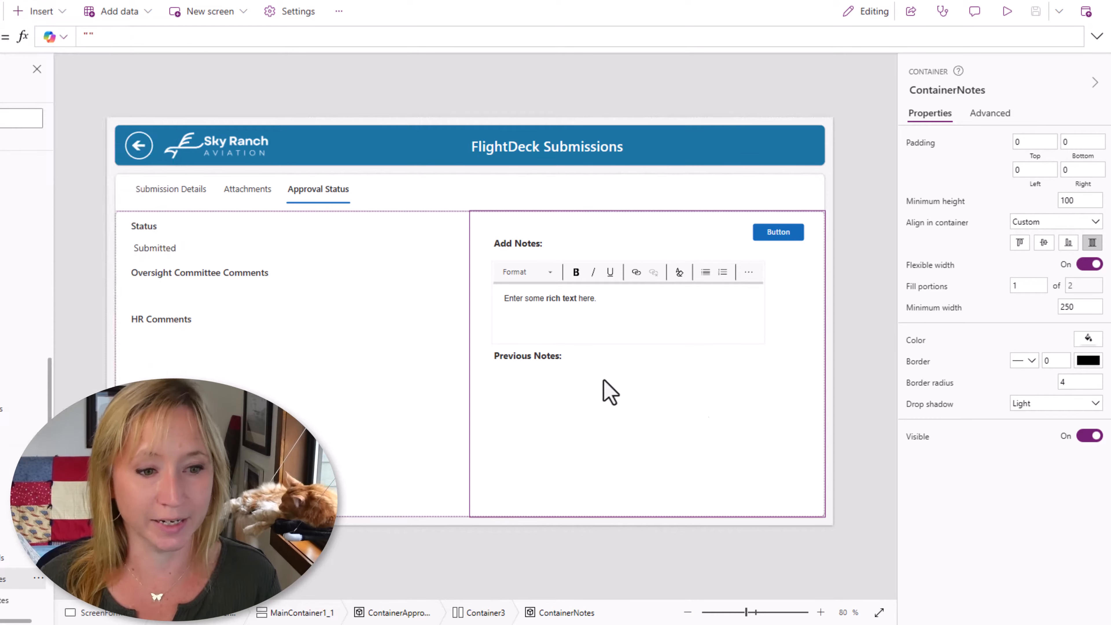
left_click_drag(526, 250, 514, 376)
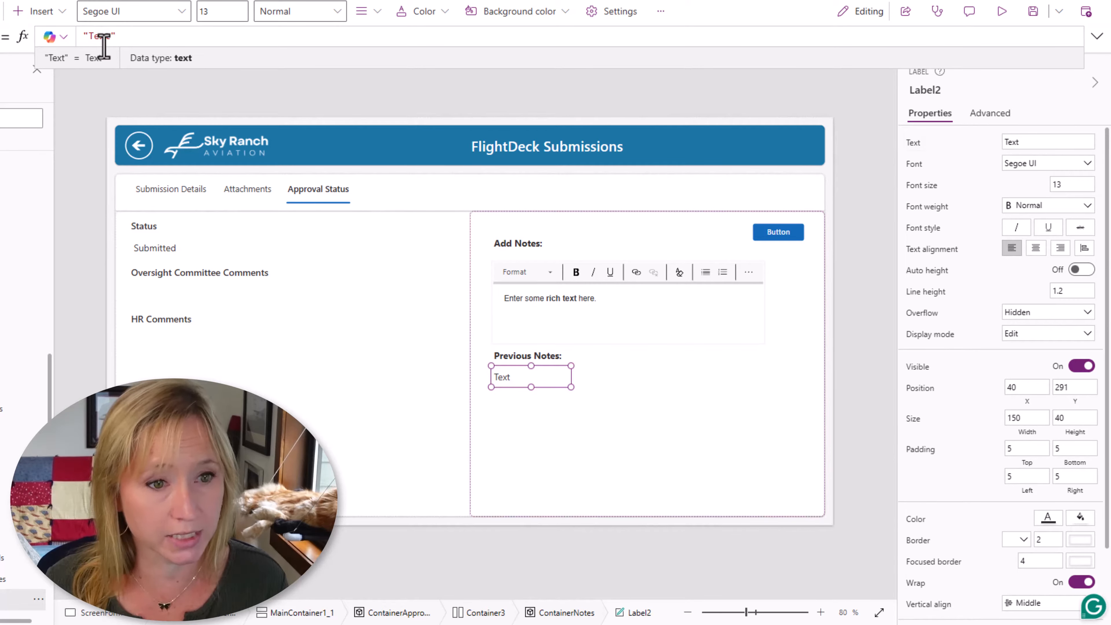
Try showing the notes in the new label by setting its text to varThisItem.Notes and enlarging it to about 515 by 185
type("var")
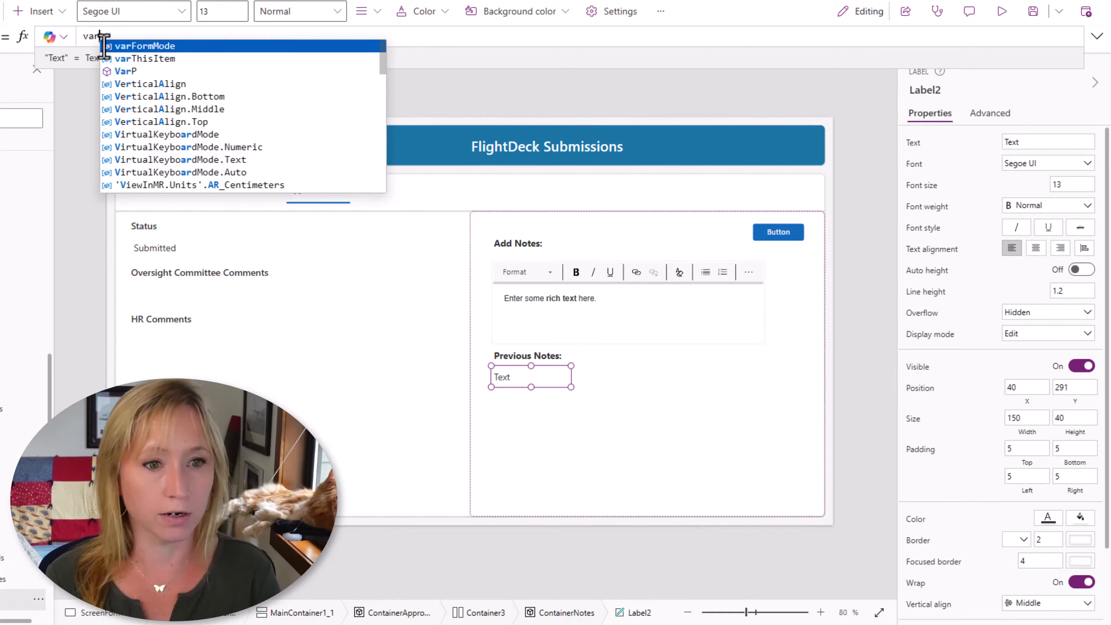
key("Down")
key("Tab")
type(".No")
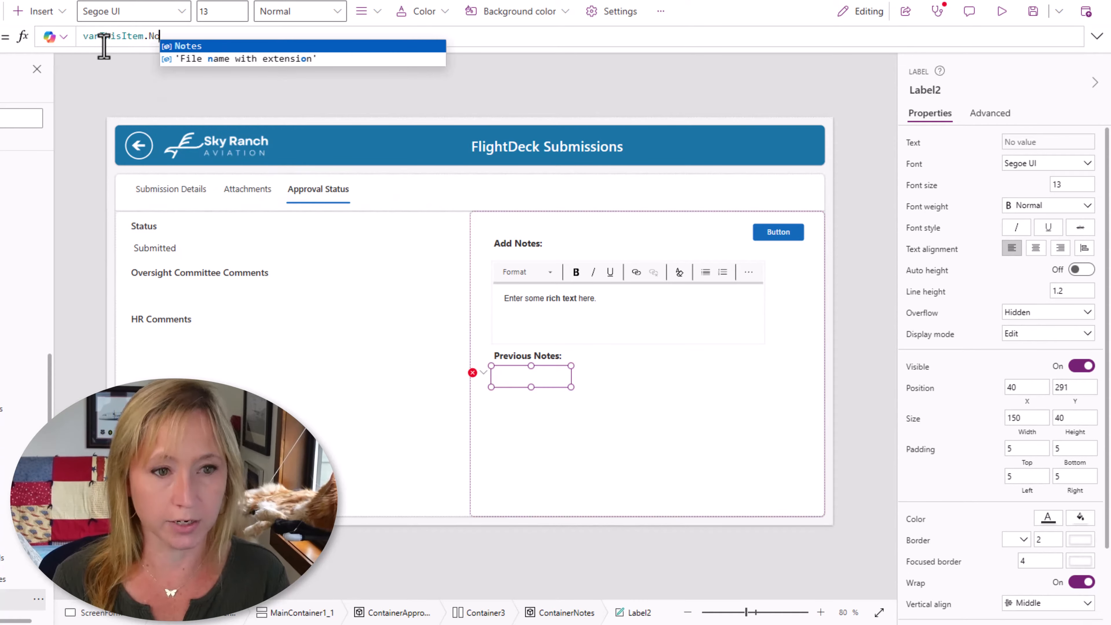
key("Tab")
left_click_drag(570, 387, 765, 463)
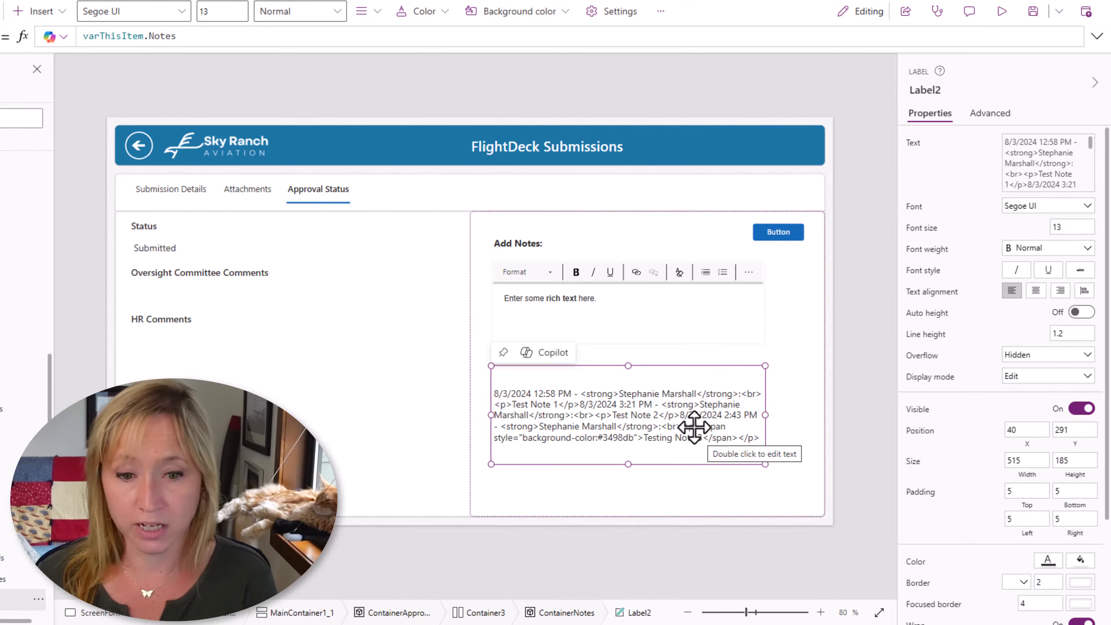
Replace the notes label with an HTML text control placed under the "Previous Notes:" label, at about X 40, Y 291
key("Delete")
left_click(35, 11)
type("html")
left_click(53, 94)
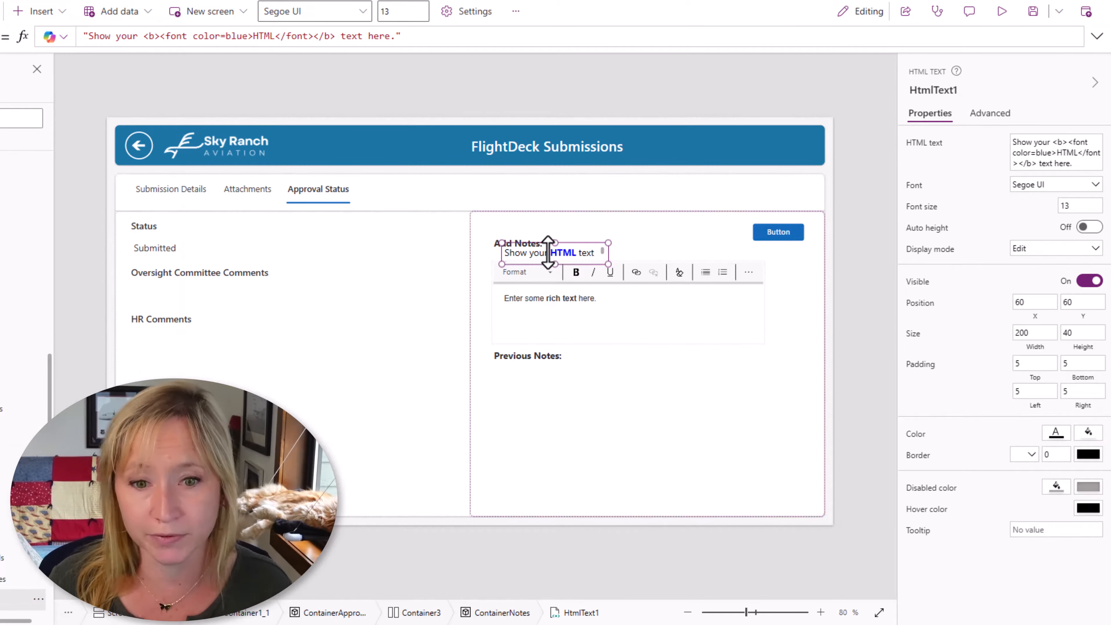
left_click_drag(542, 253, 530, 379)
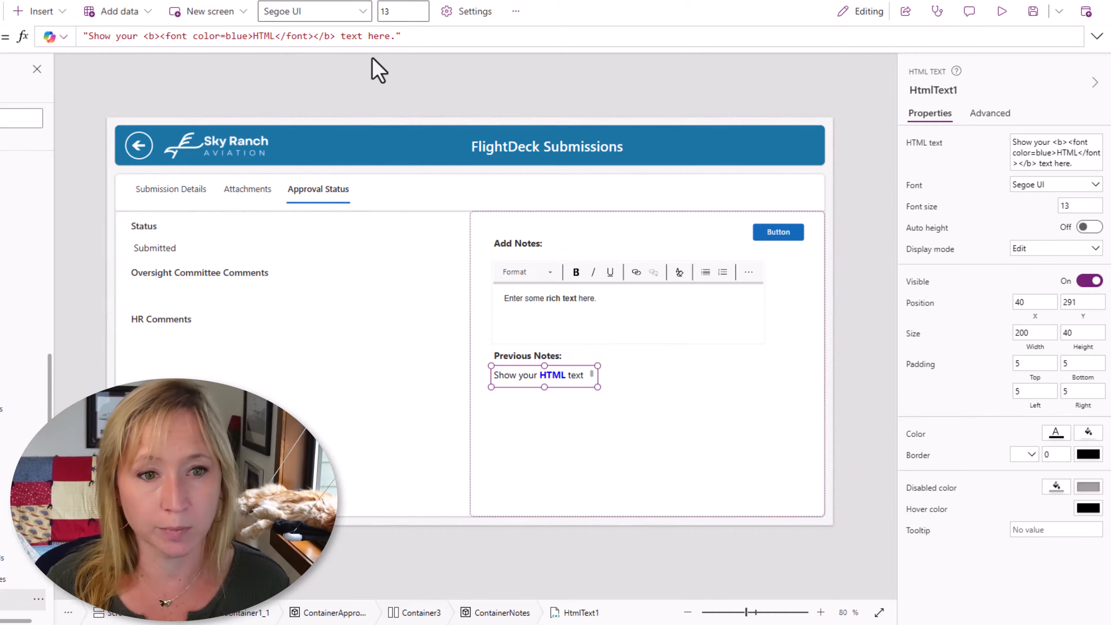
Set the HTML text control's content to varThisItem.Notes and enlarge it to about 515 wide by 215 high
left_click(370, 36)
key("ctrl+a")
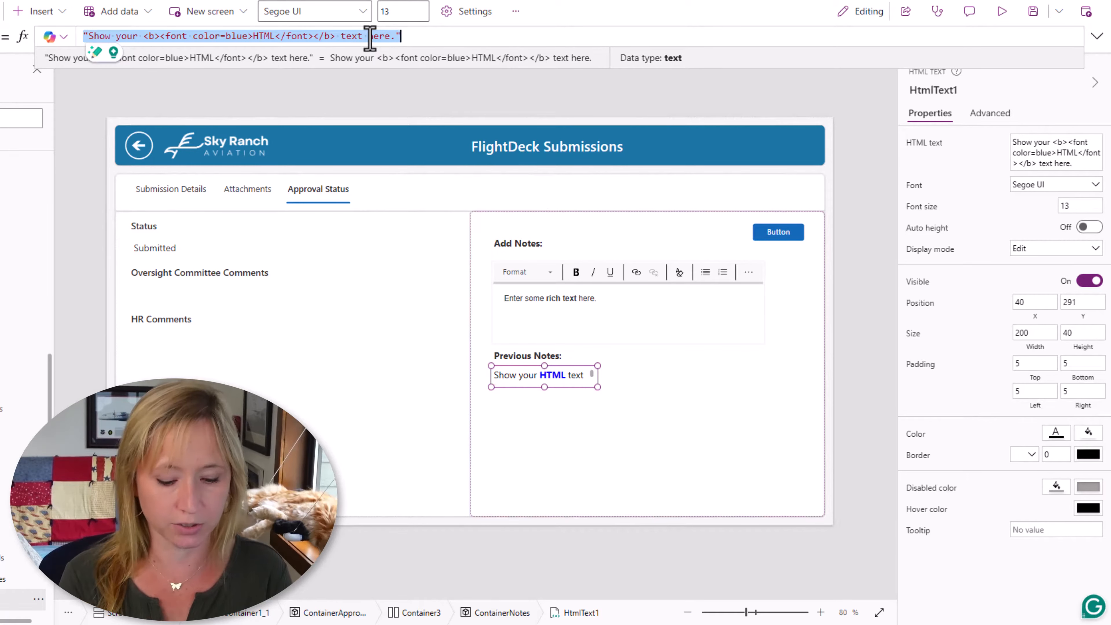
type("var")
key("Down")
key("Tab")
type(".N")
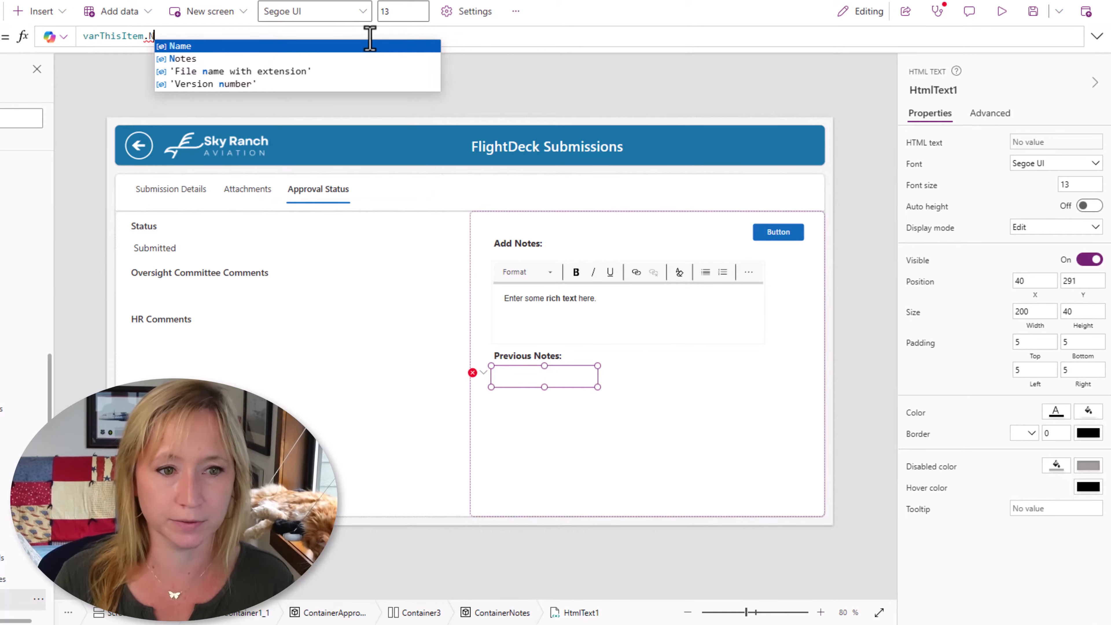
key("Down")
key("Tab")
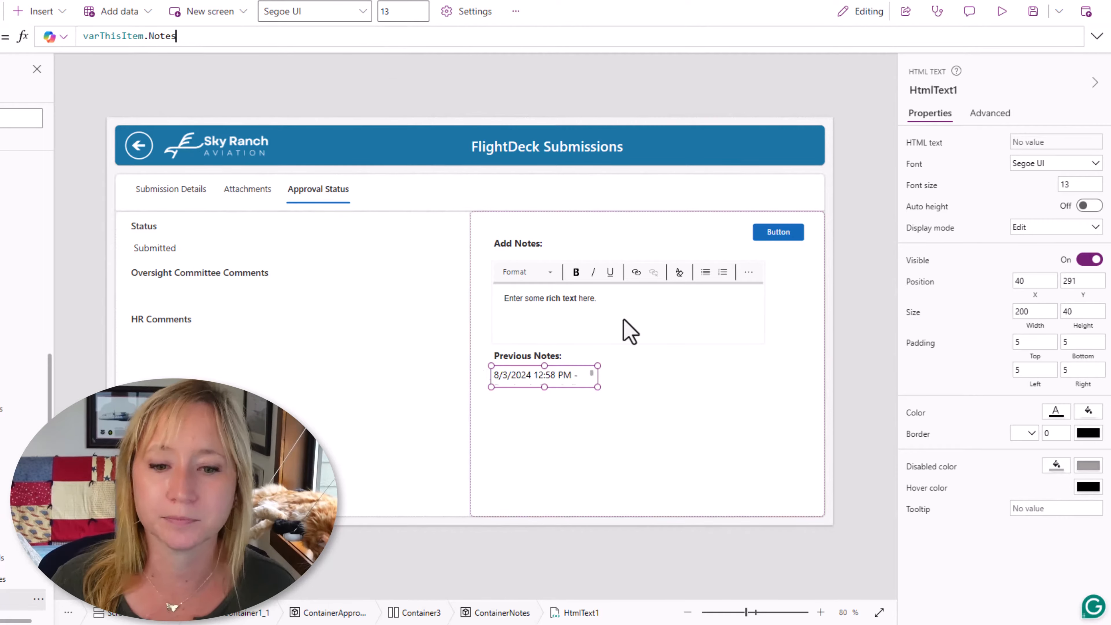
left_click_drag(597, 387, 765, 480)
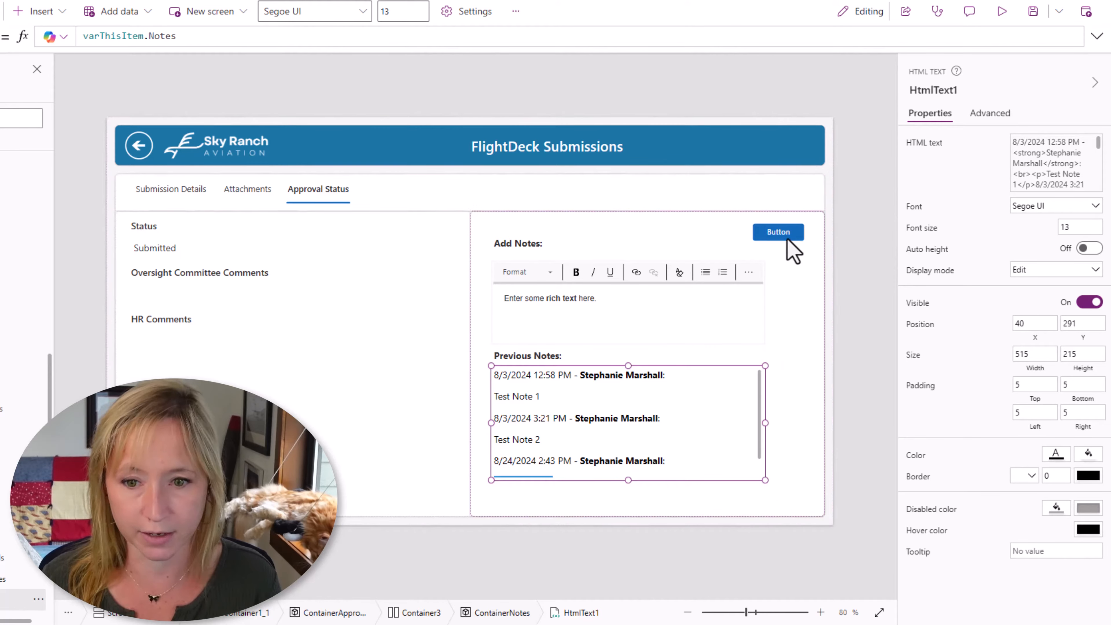
Set the Y position of the button in ContainerNotes to 20
left_click(4, 579)
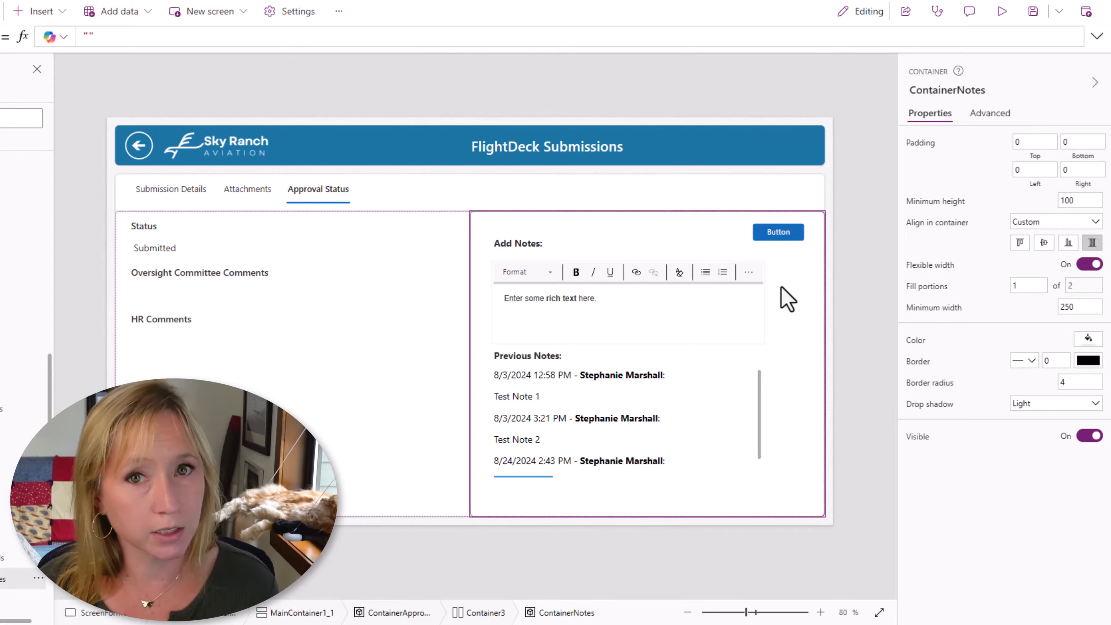
left_click(781, 235)
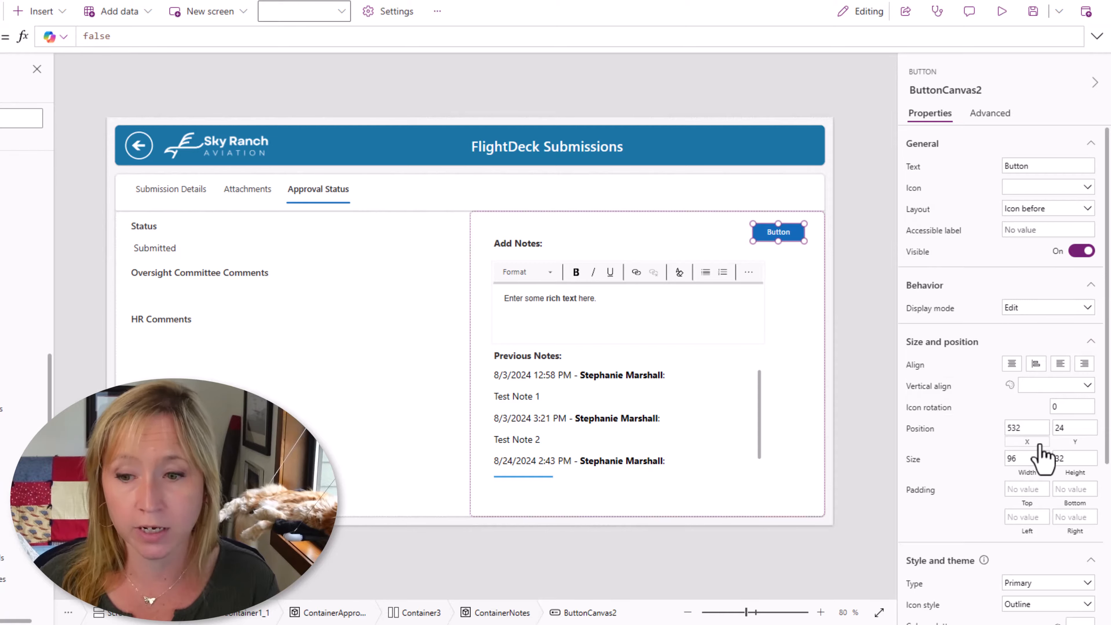
left_click(1073, 429)
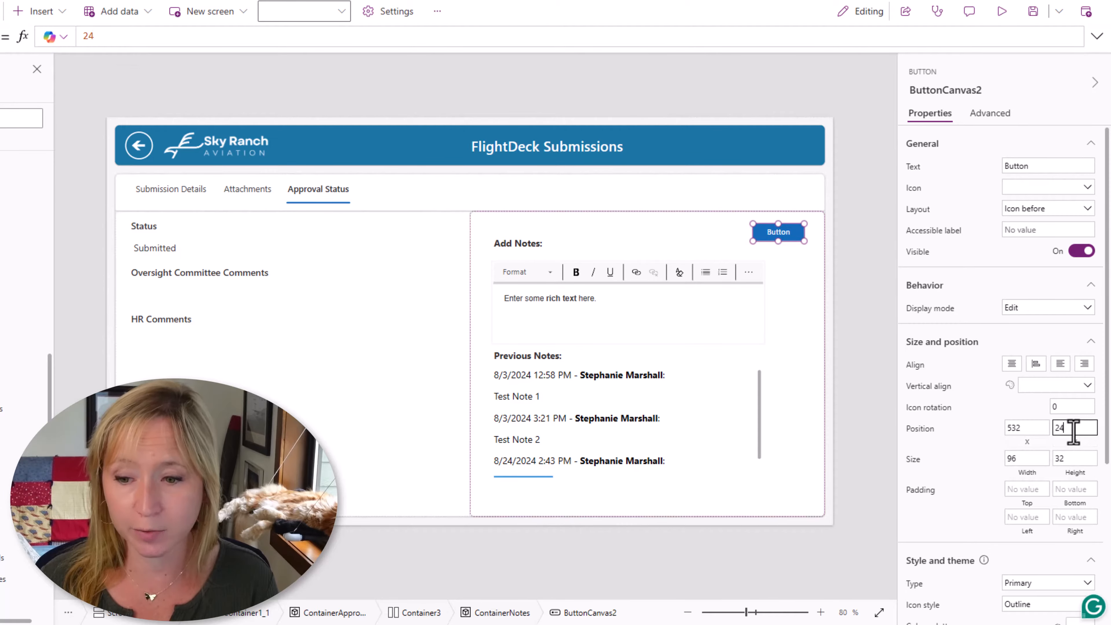
key("BackSpace")
type("0")
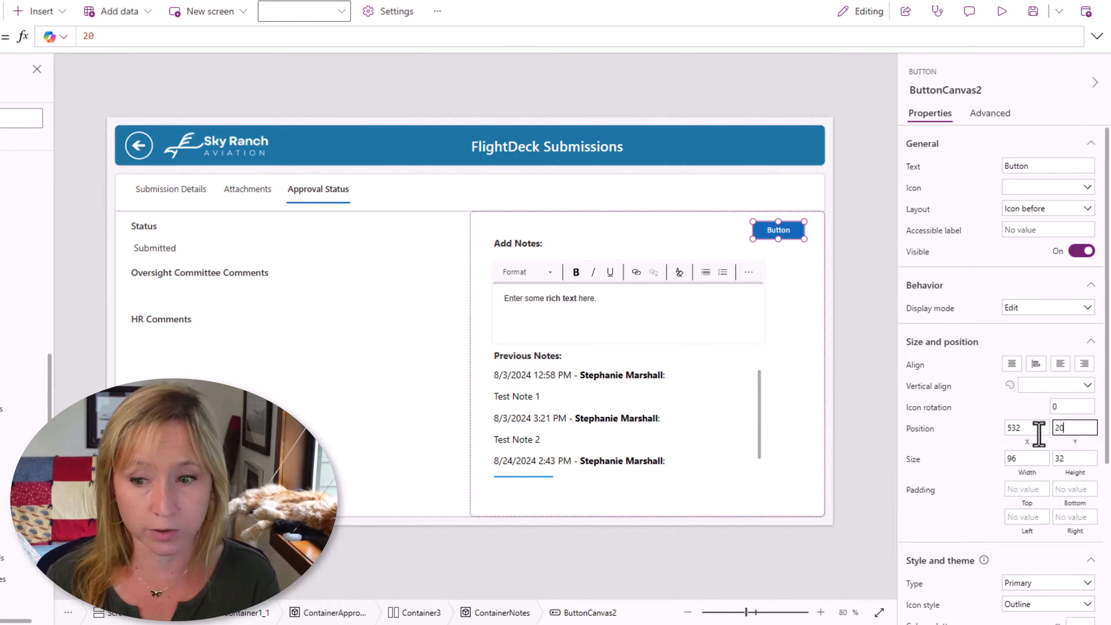
Set the button's X position formula to Parent.Width - Self.Width-Self.Y
left_click(1037, 430)
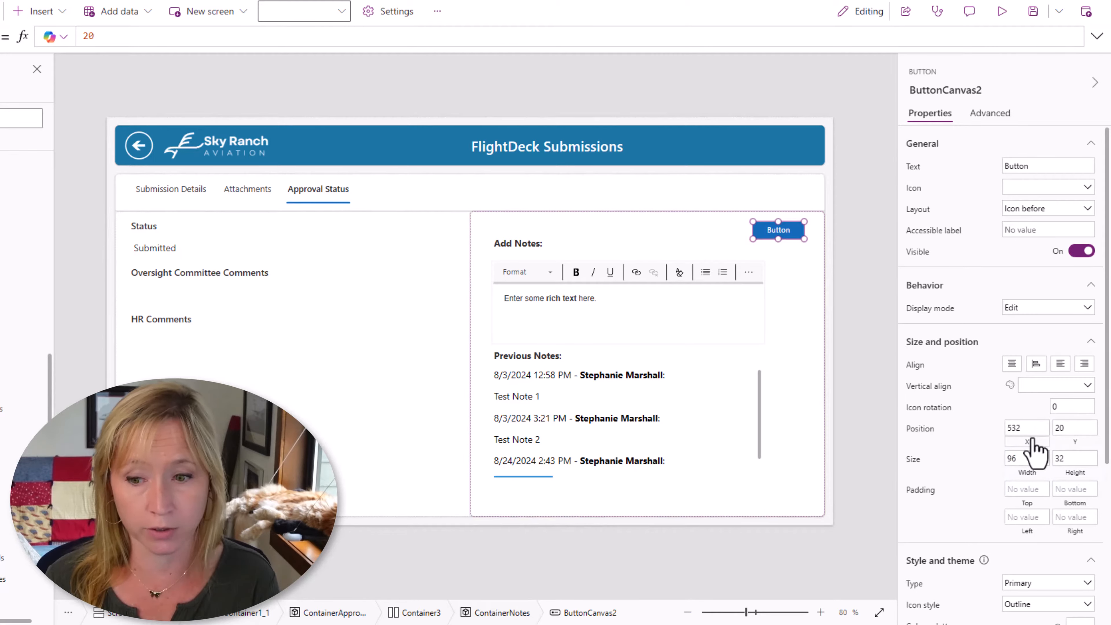
left_click(100, 35)
type("Par")
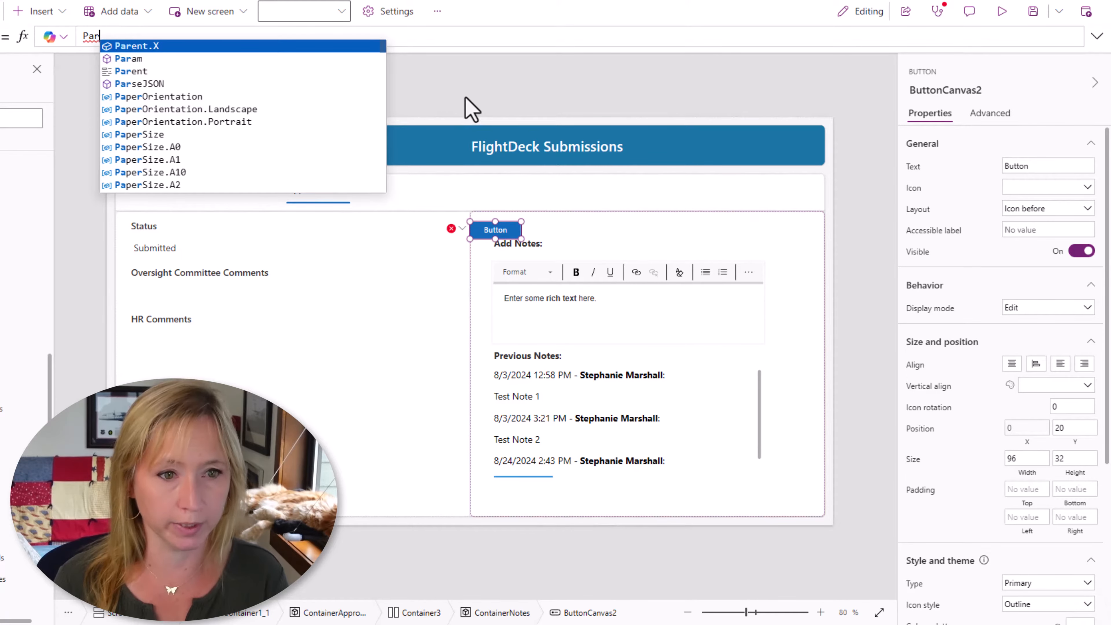
key("Down")
key("Down")
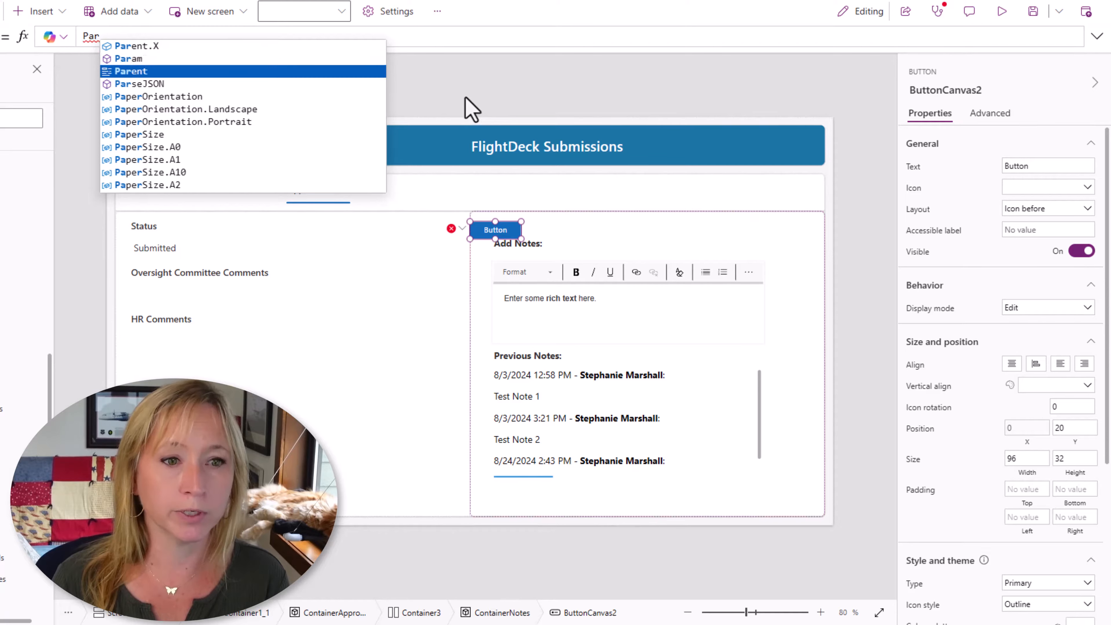
key("Tab")
type(".Width")
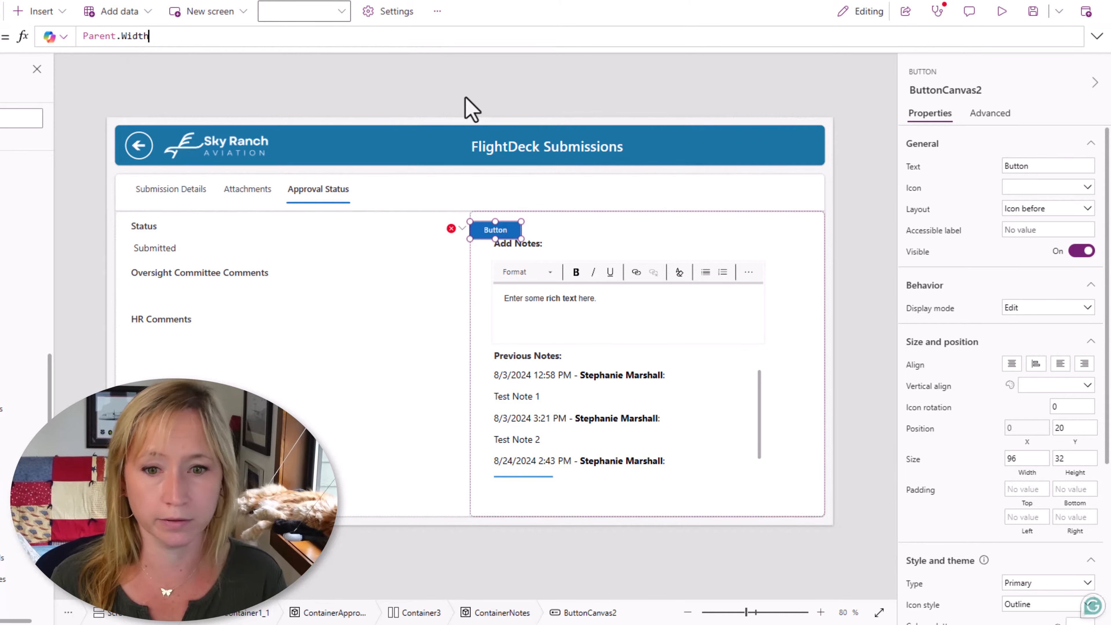
type(" - self")
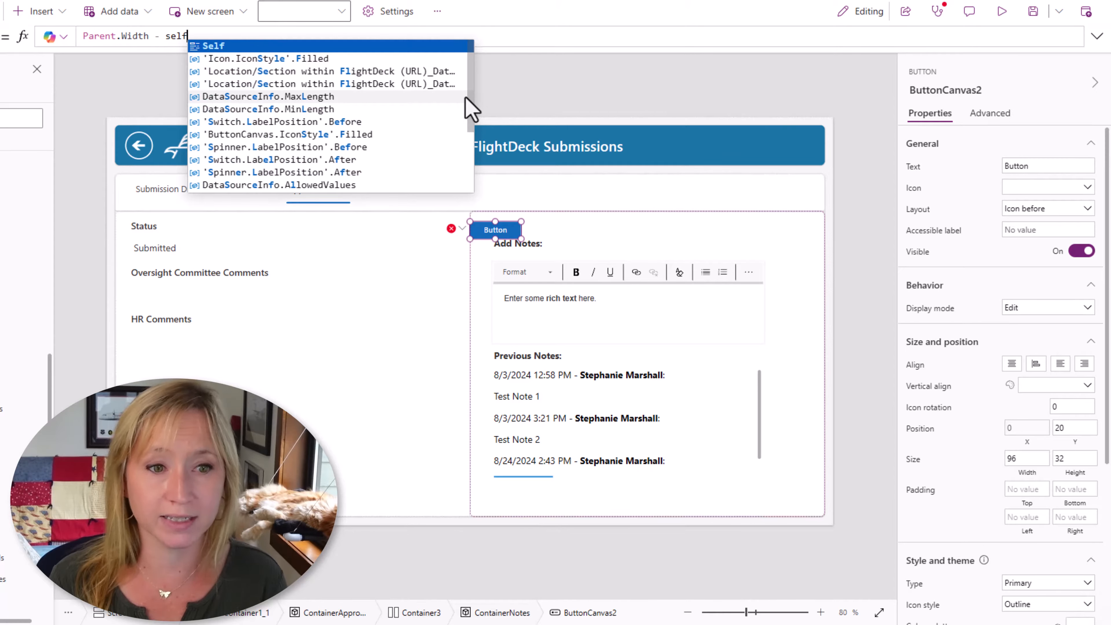
key("Tab")
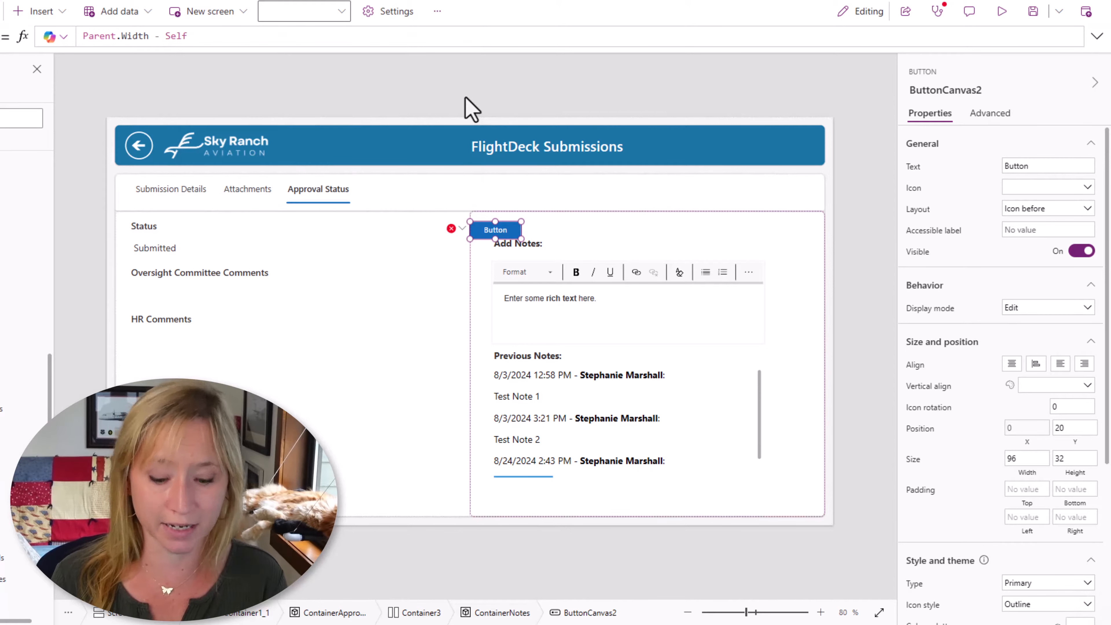
type(".Width-20")
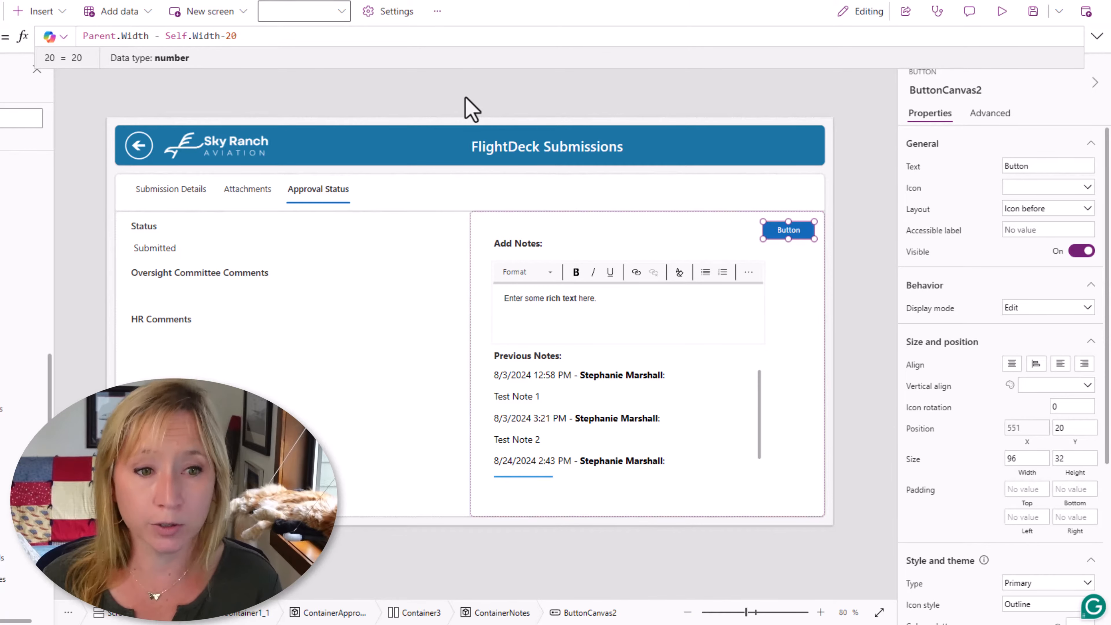
type("Self.Y")
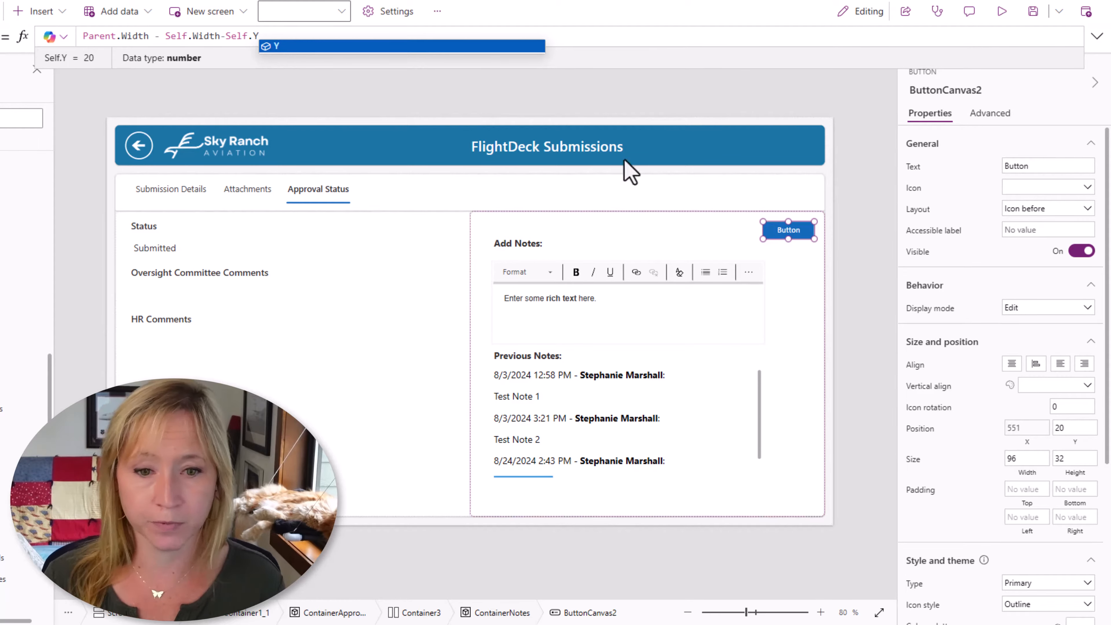
Set the "Add Notes:" label's X position to 20 and open its Y position formula
left_click(514, 248)
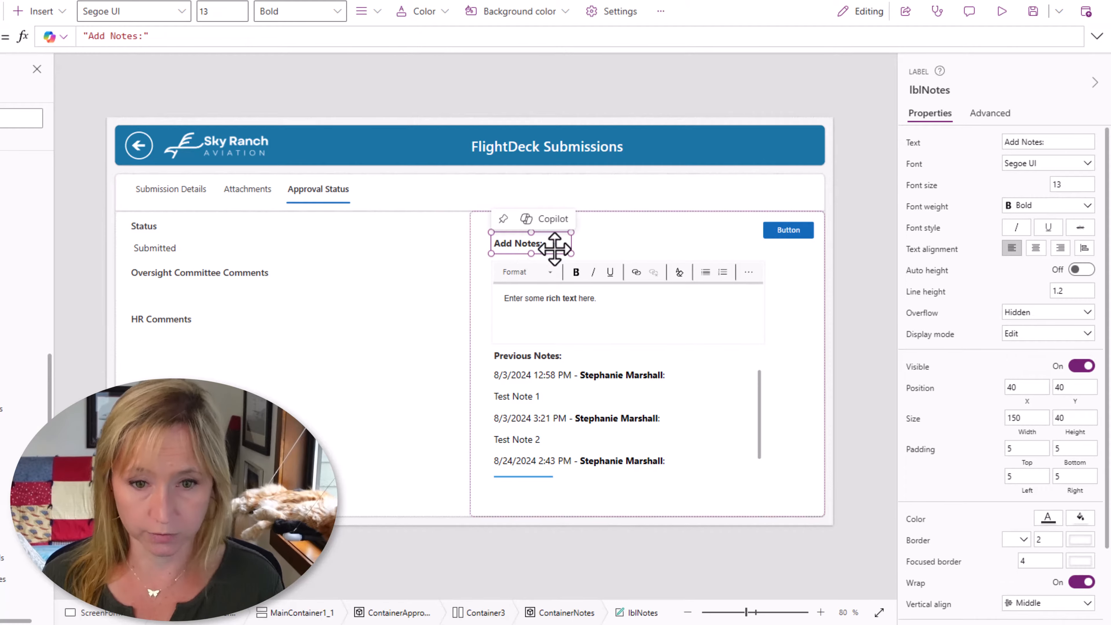
left_click(1039, 389)
type("20")
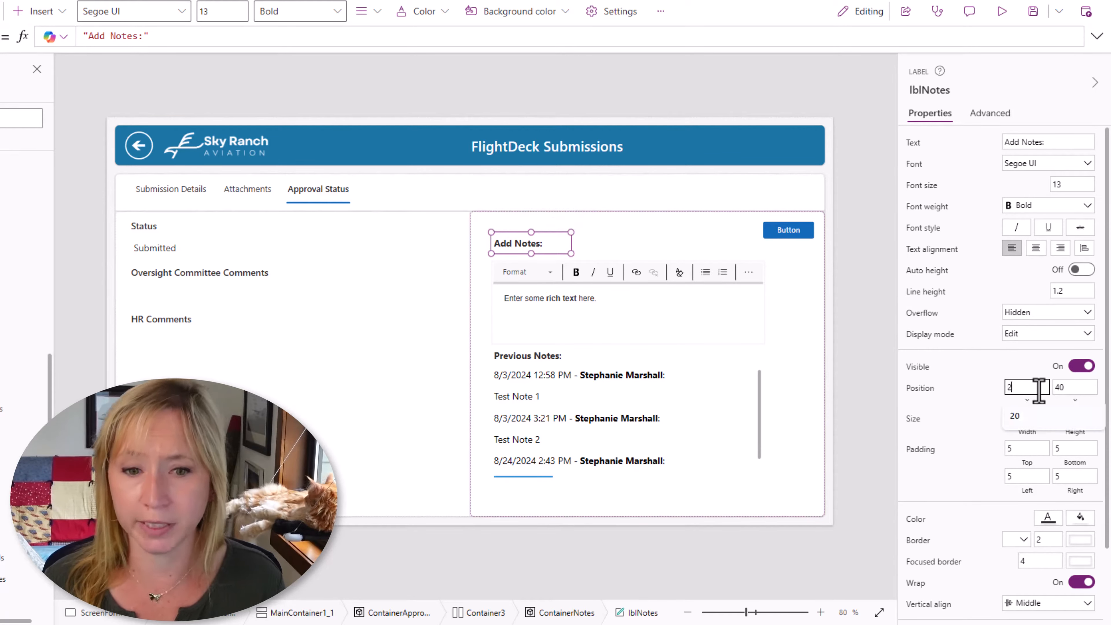
key("Tab")
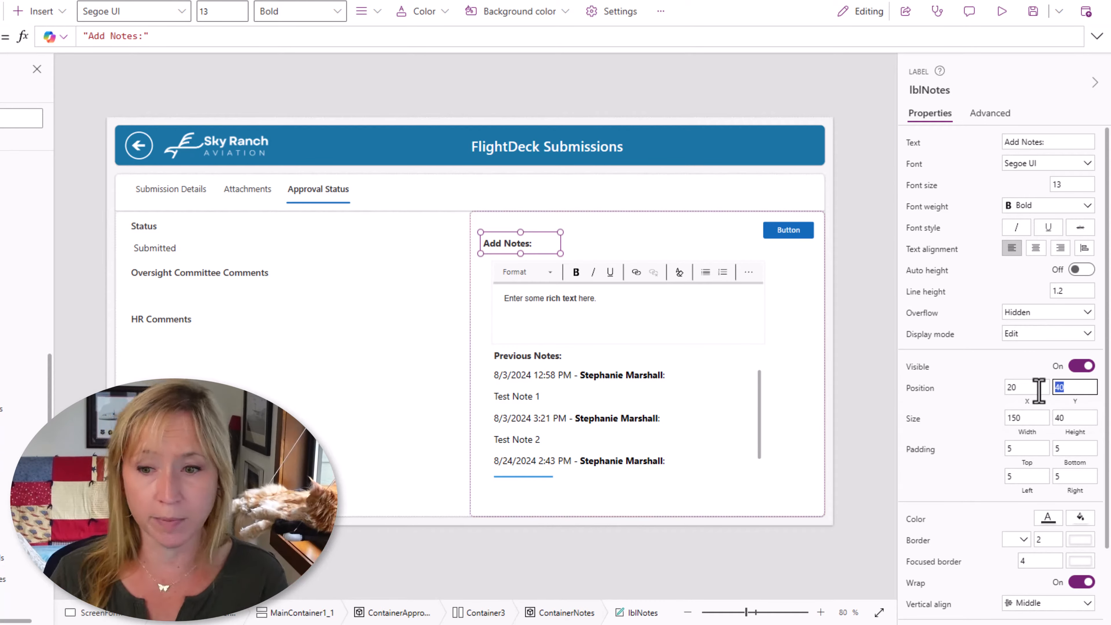
left_click(1070, 404)
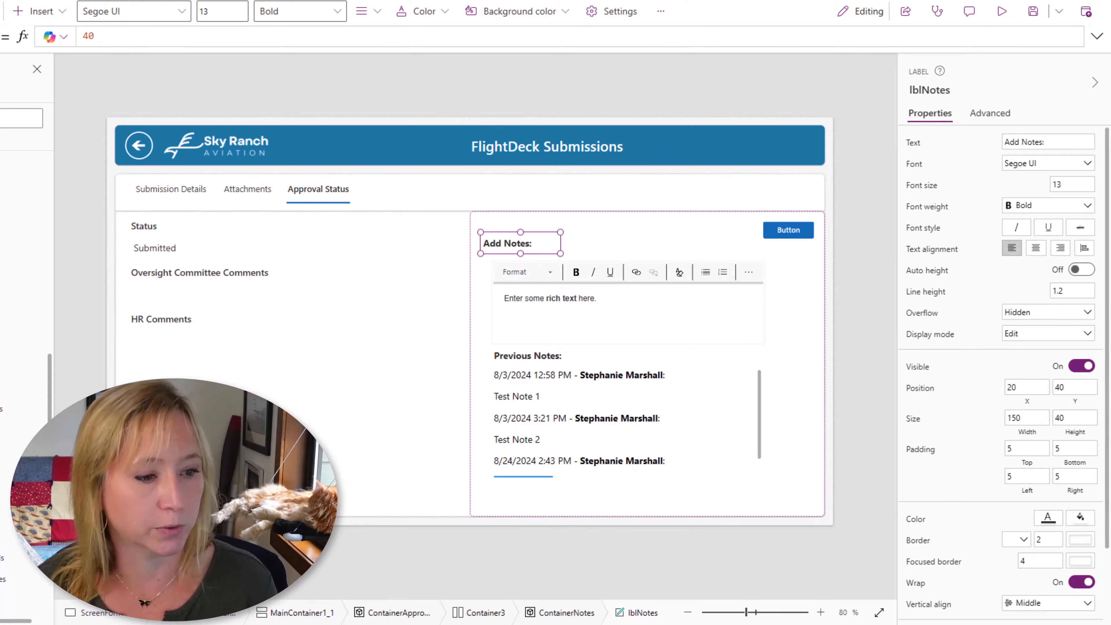
left_click(223, 39)
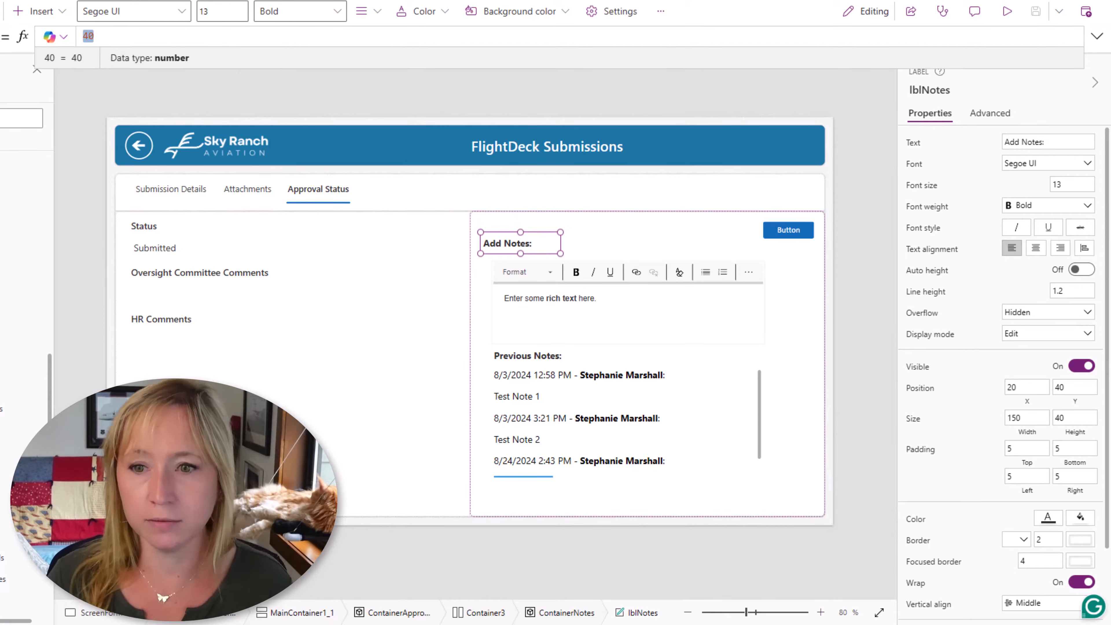
Rename the button in the notes container to bntPatchNotes
left_click(794, 233)
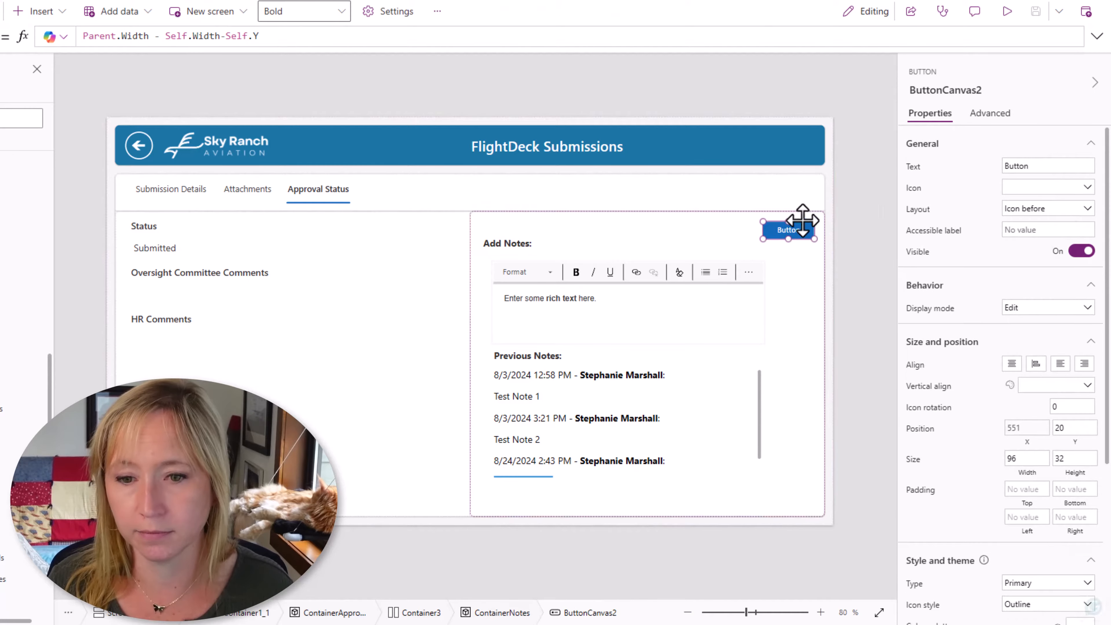
left_click(983, 90)
type("bntPatchNotes")
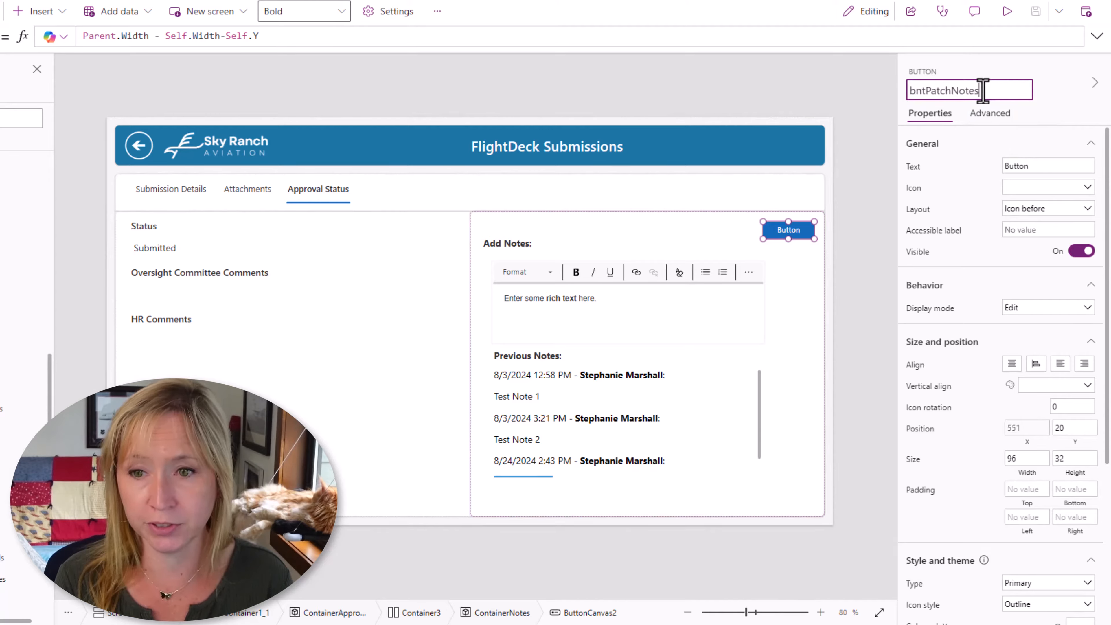
key("Return")
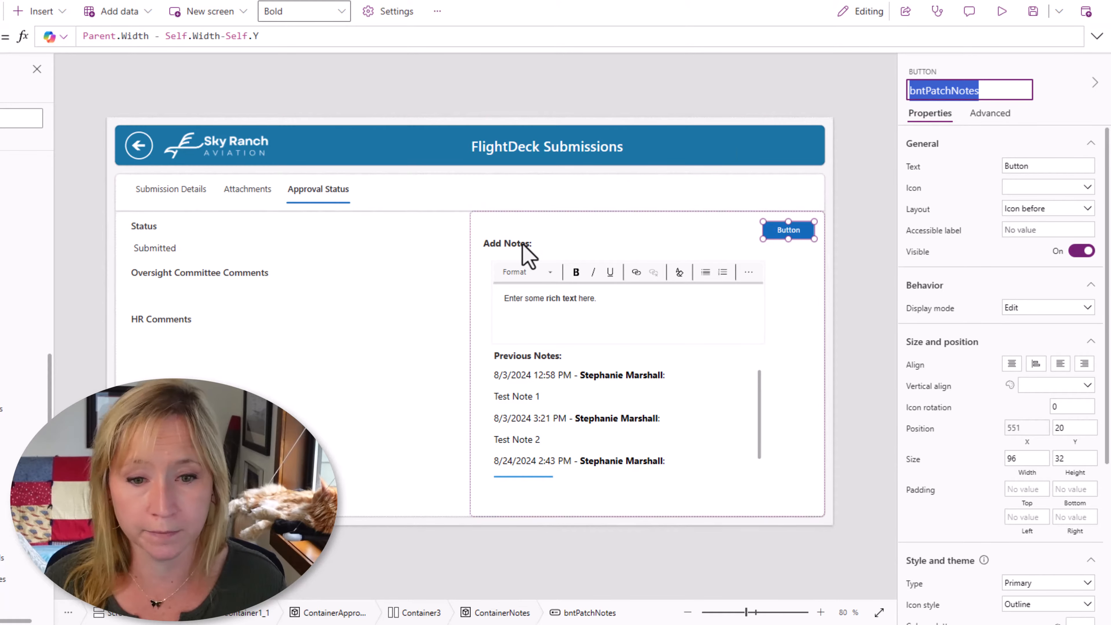
Set the "Add Notes:" label's Y position formula to bntPatchNotes.Y*2
left_click(523, 246)
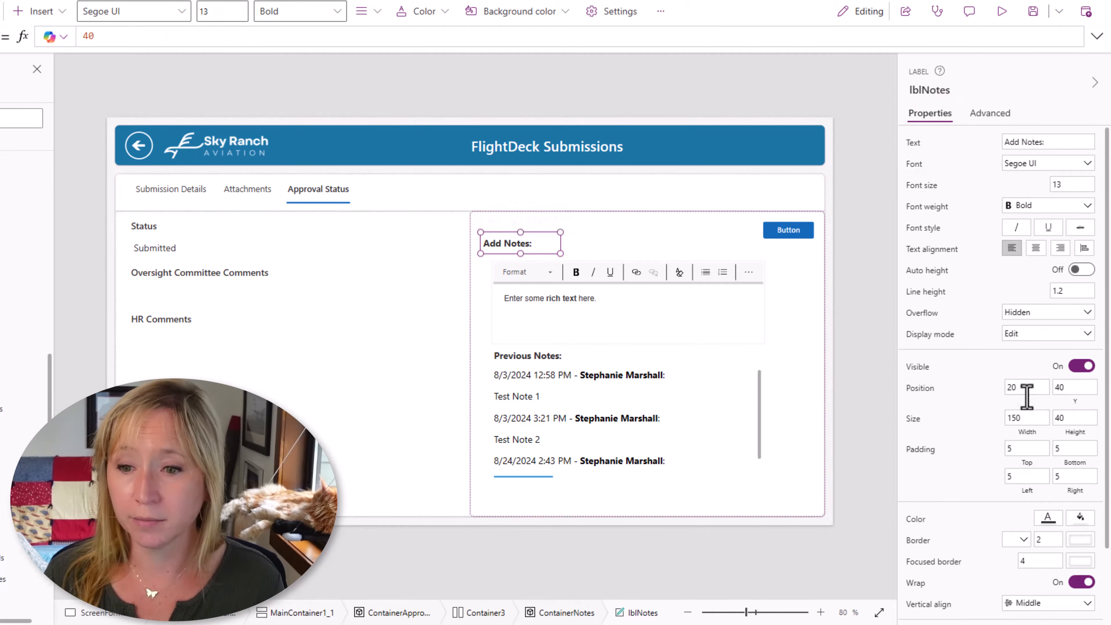
left_click(372, 35)
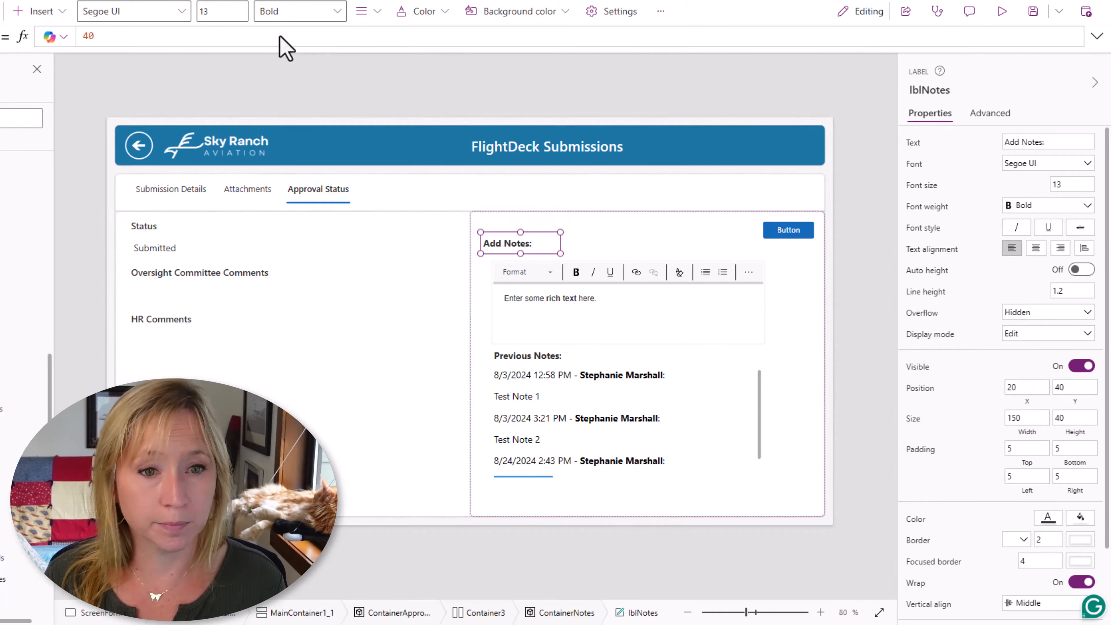
key("ctrl+a")
type("bntPatchNotes")
type(".Y")
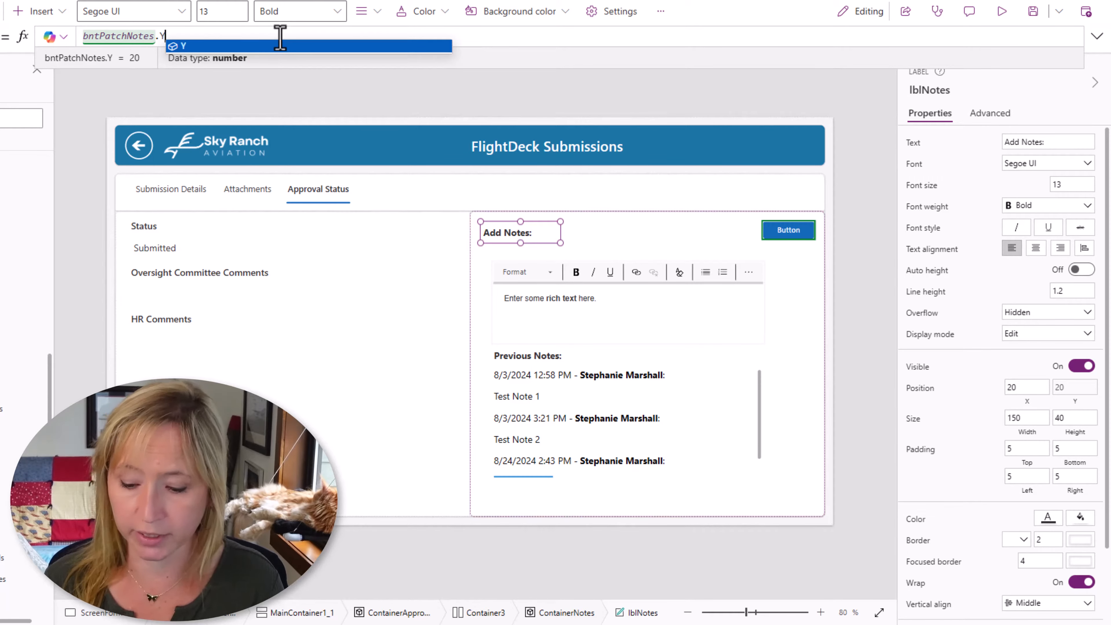
type("*2")
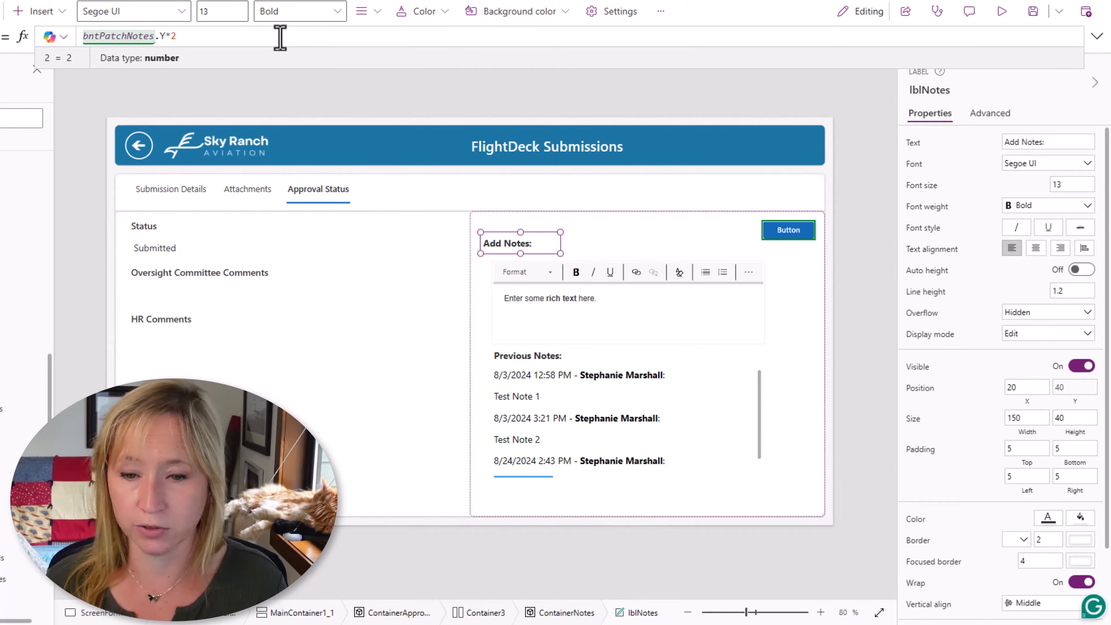
Rename the rich text editor under the "Add Notes:" label as NewNotes
left_click(642, 318)
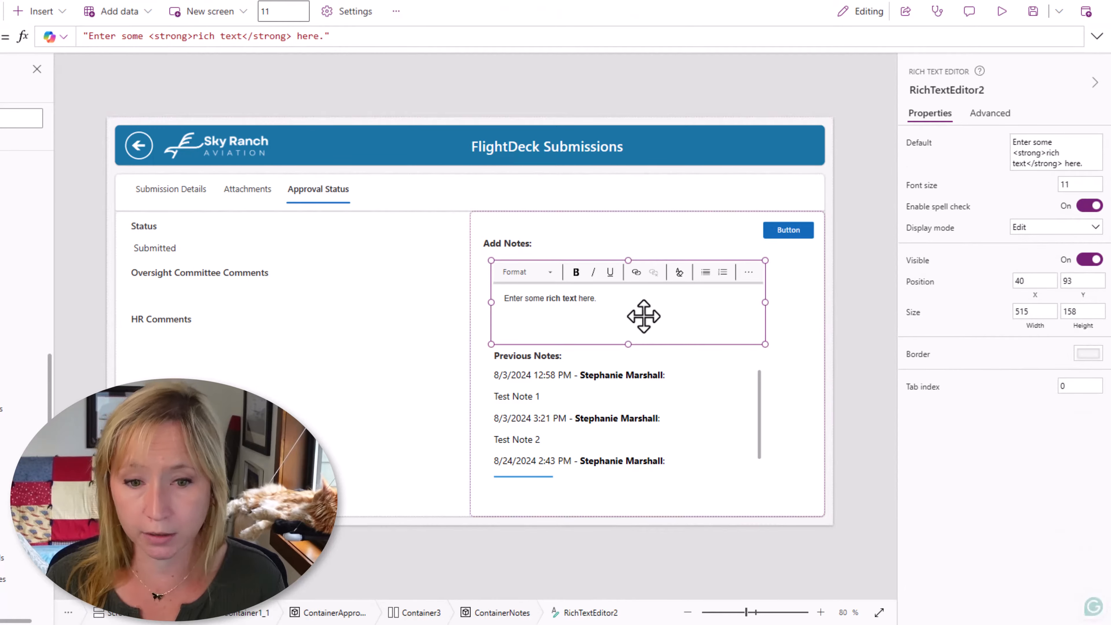
left_click(976, 89)
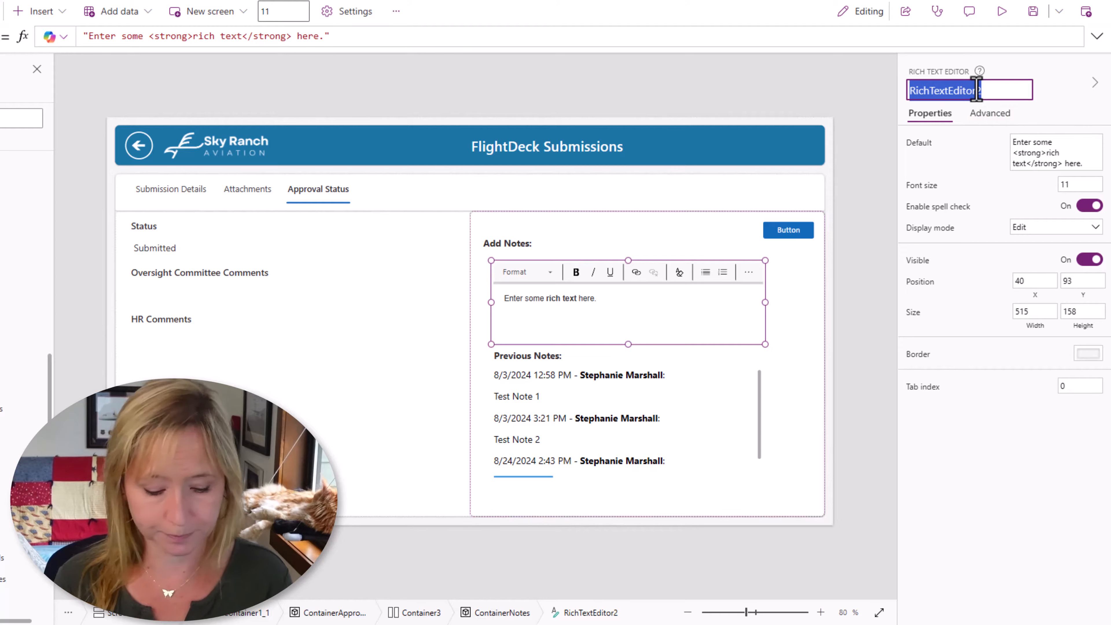
type("New")
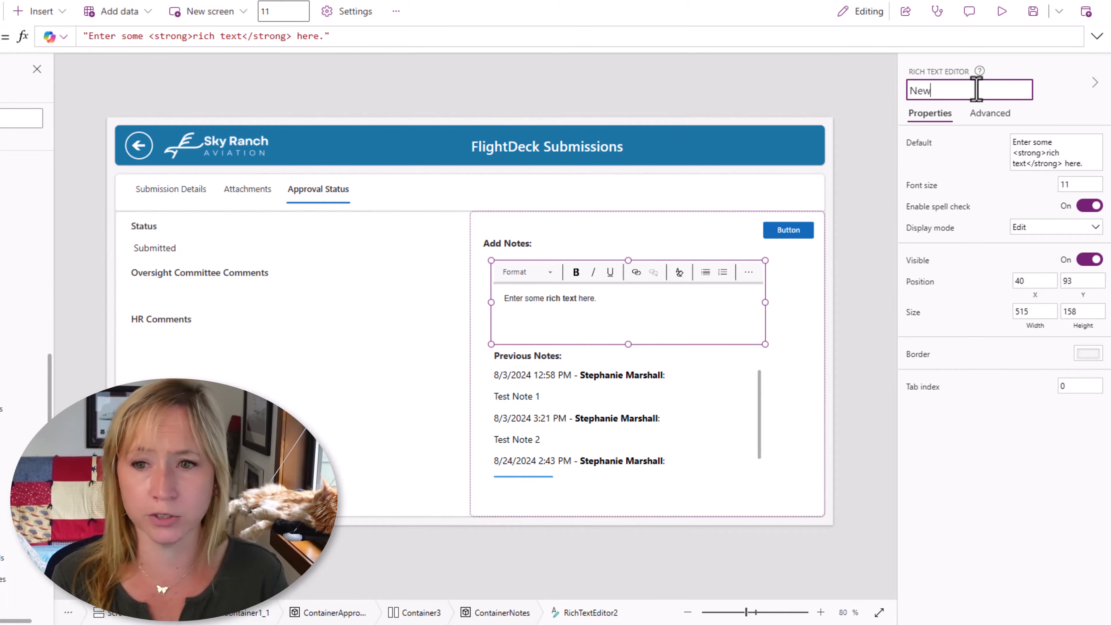
type("Notes")
key("Return")
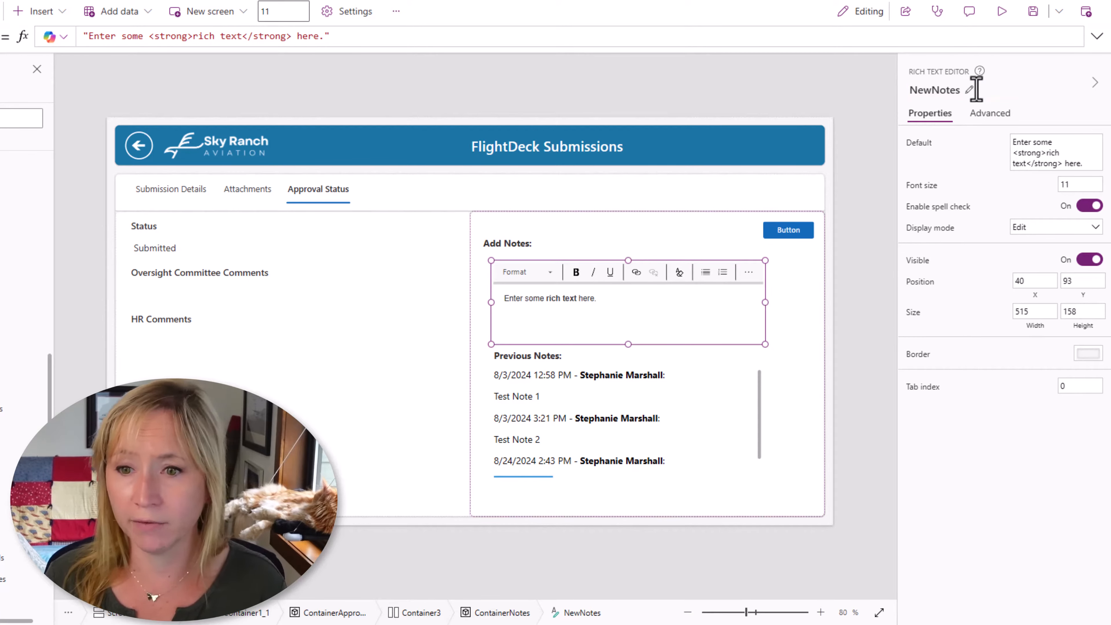
Set the NewNotes editor's X position formula to lblNotes.X so it aligns with the "Add Notes:" label
left_click(1025, 284)
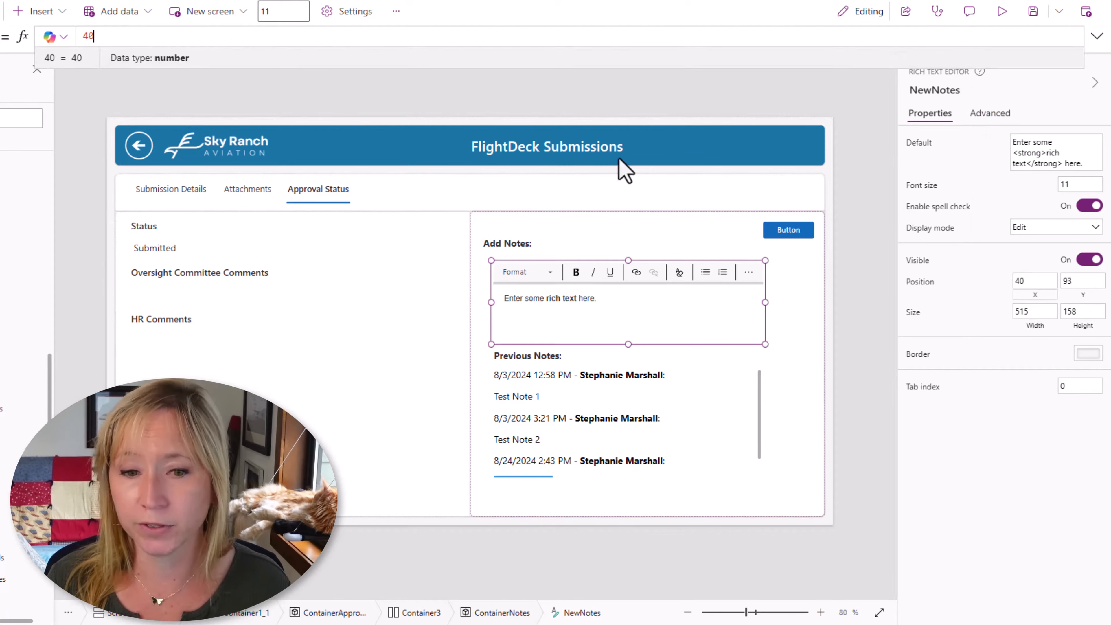
left_click(212, 38)
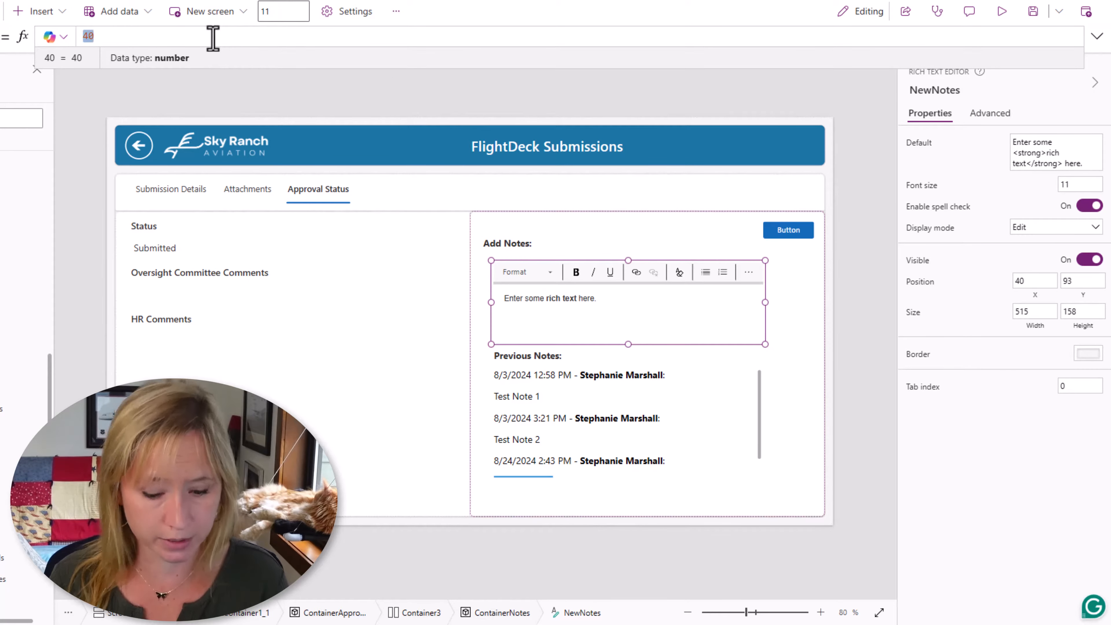
left_click(504, 247)
left_click(912, 90)
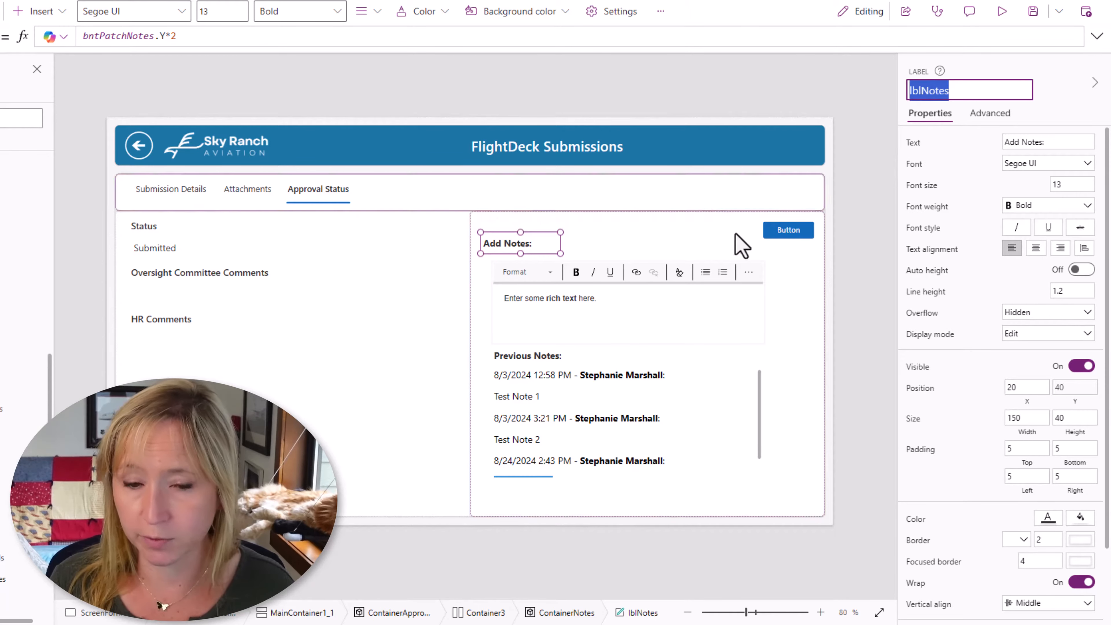
left_click(700, 291)
left_click(1034, 297)
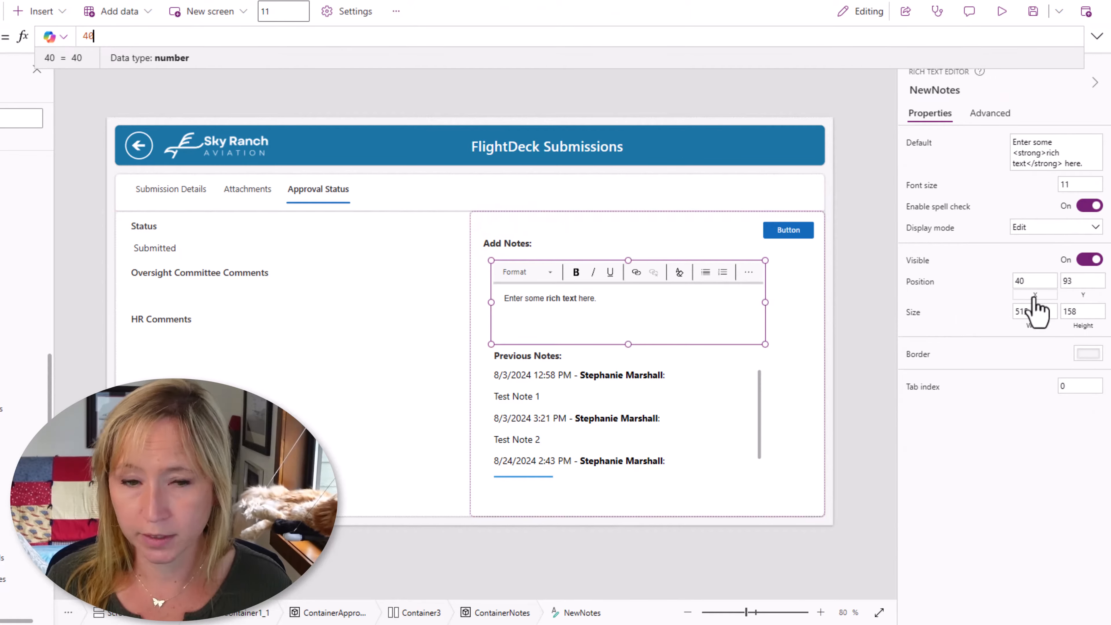
key("ctrl+a")
type("lblNotes.")
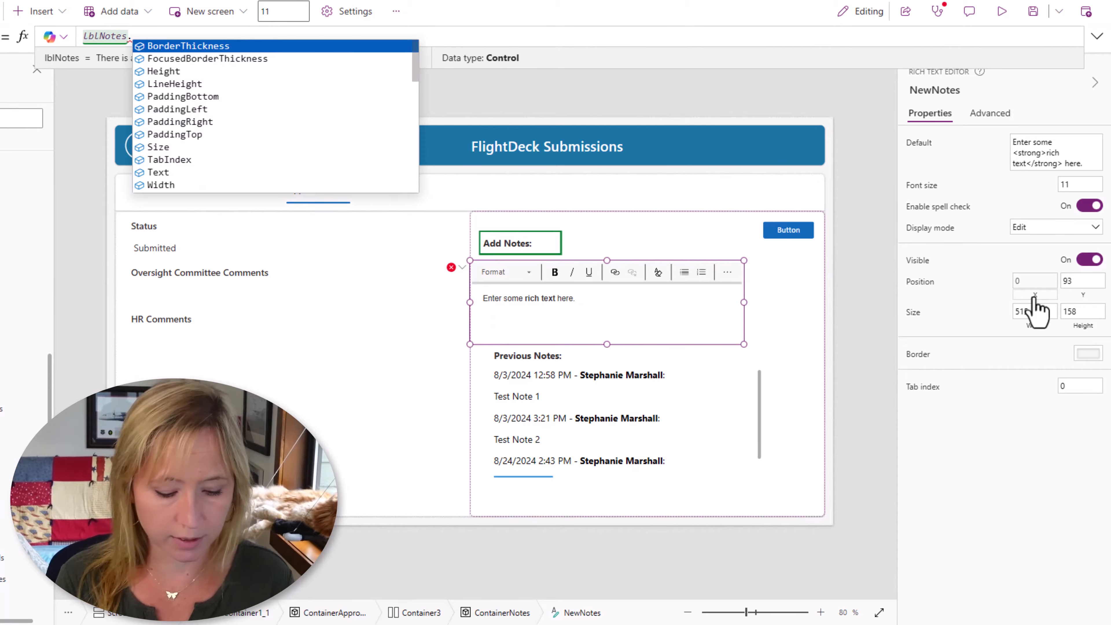
type("X")
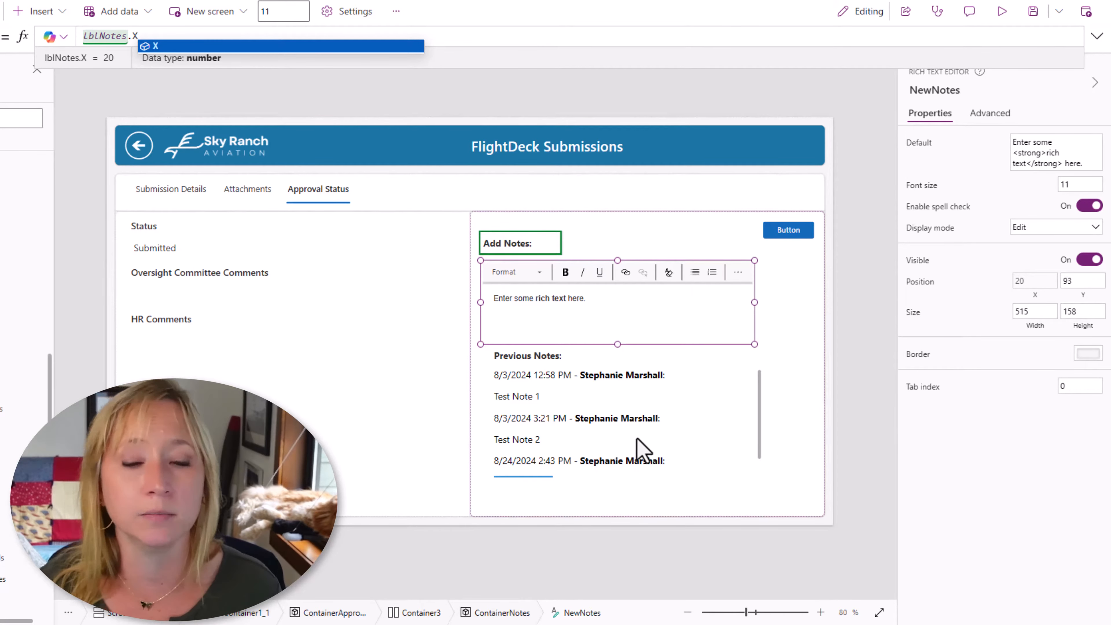
Set the NewNotes editor's Y position formula to lblNotes.Y + lblNotes.Height
left_click(629, 325)
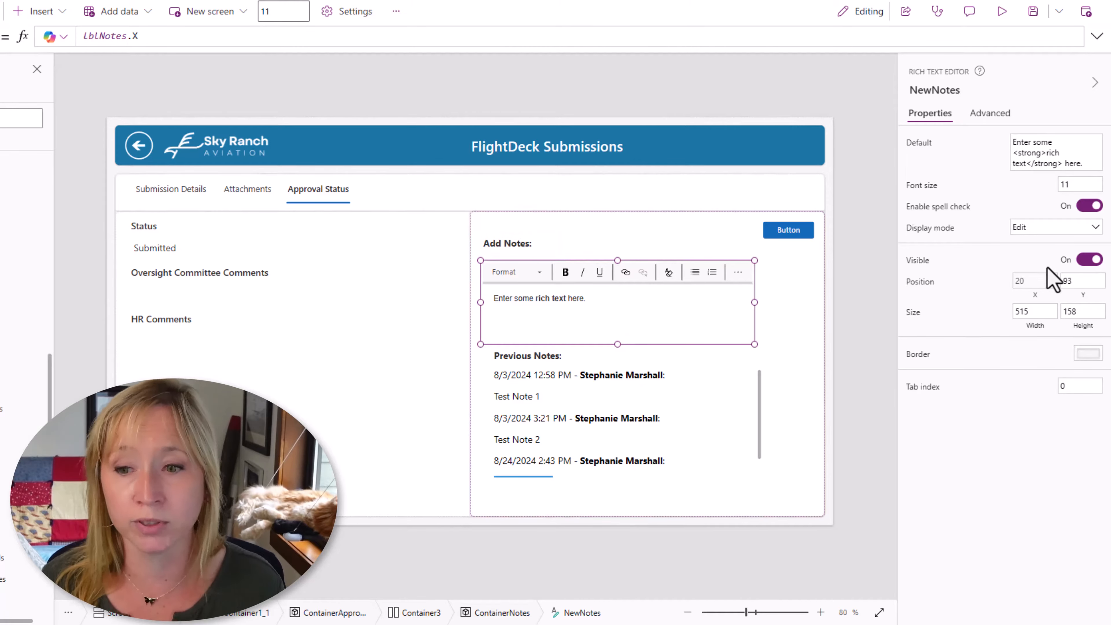
left_click(1081, 282)
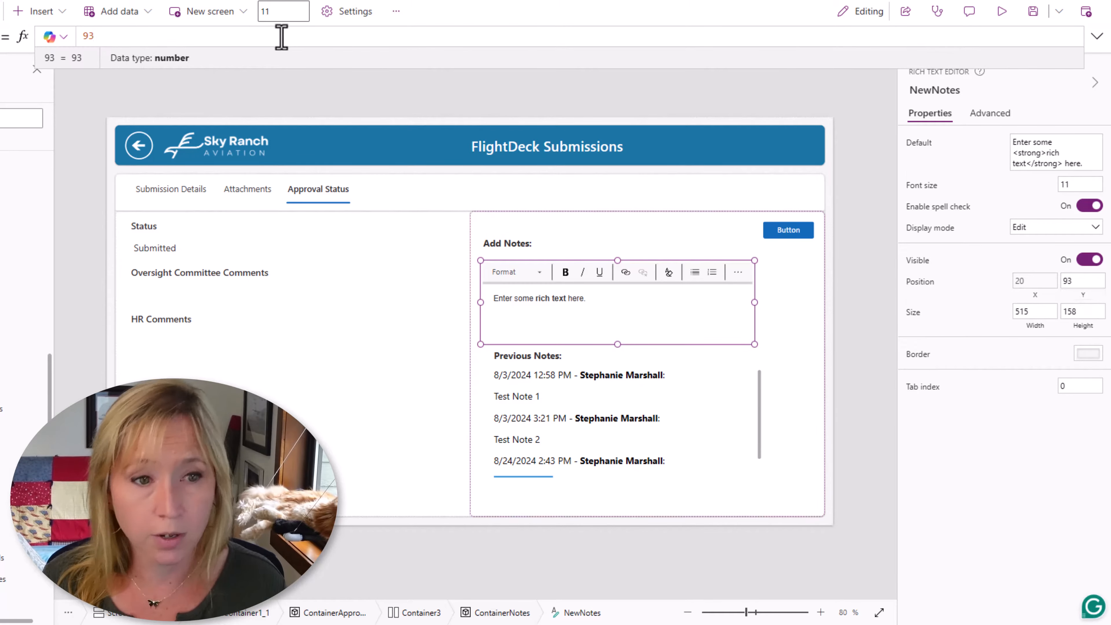
type("LblNotes.Y + LblNotes.Height")
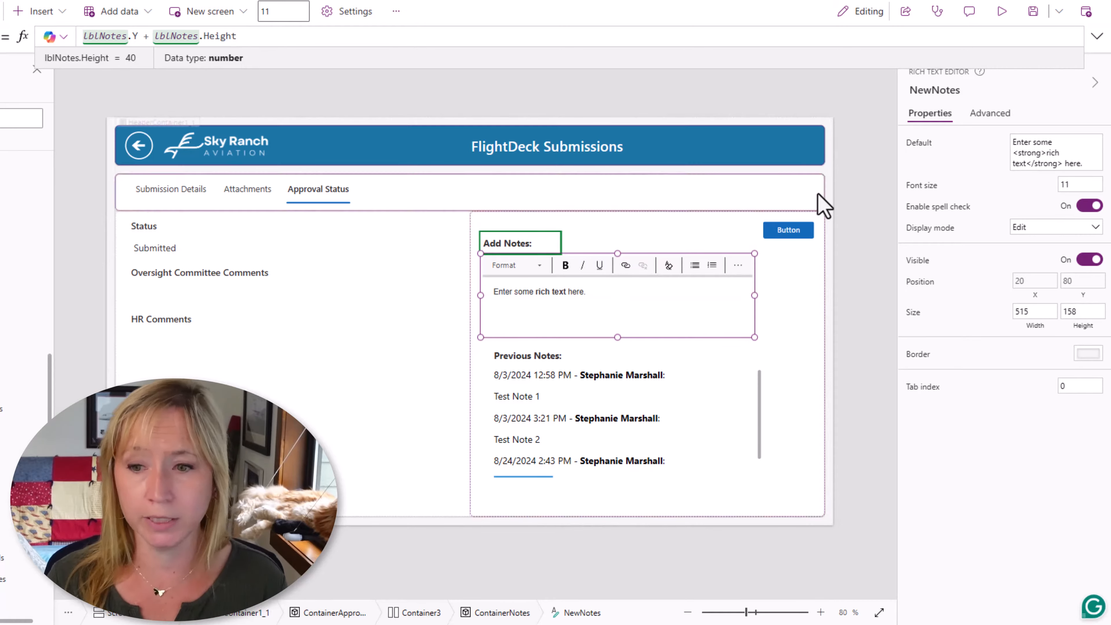
Set the NewNotes editor's width formula to Parent.Width-Self.X*2
left_click(1032, 313)
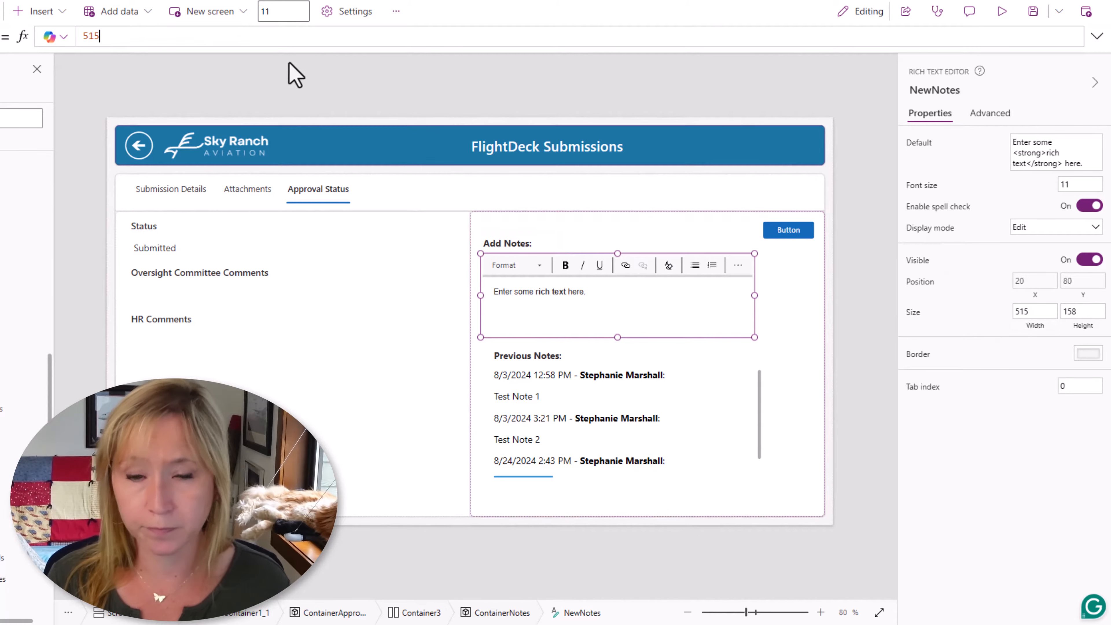
double_click(251, 46)
type("Parent.Width")
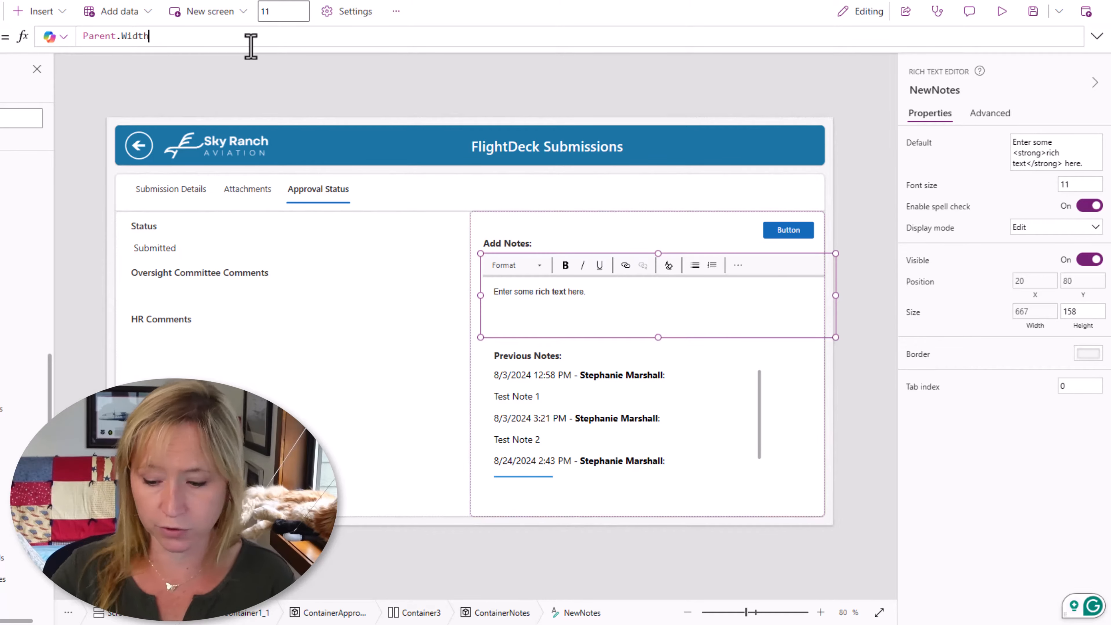
type("-Self.X")
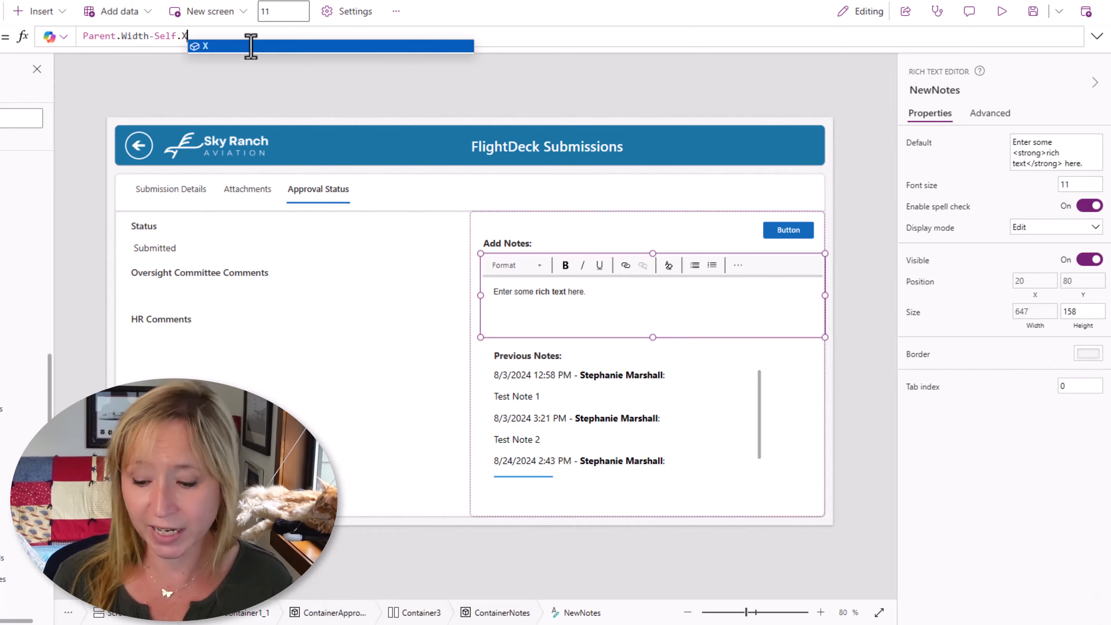
type("*2")
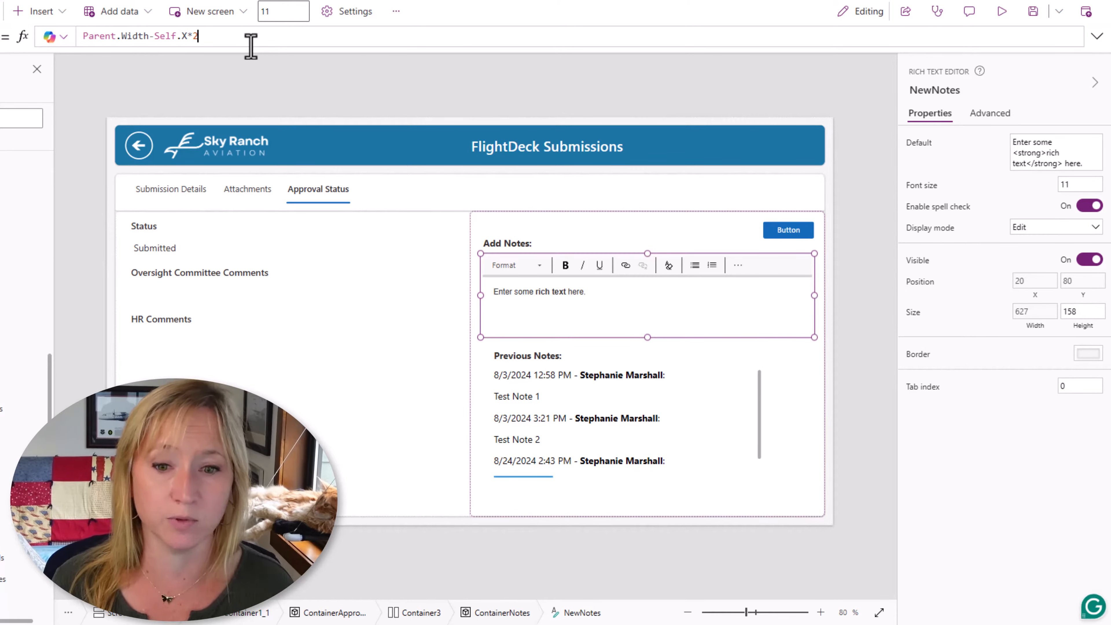
left_click(156, 38)
type("(")
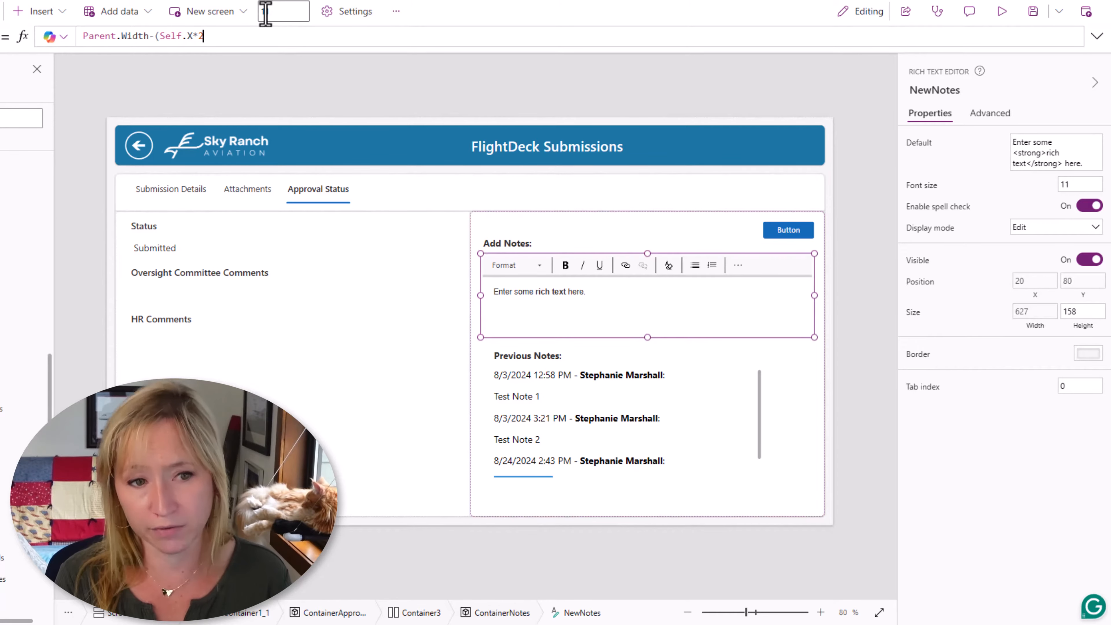
key("Left")
key("BackSpace")
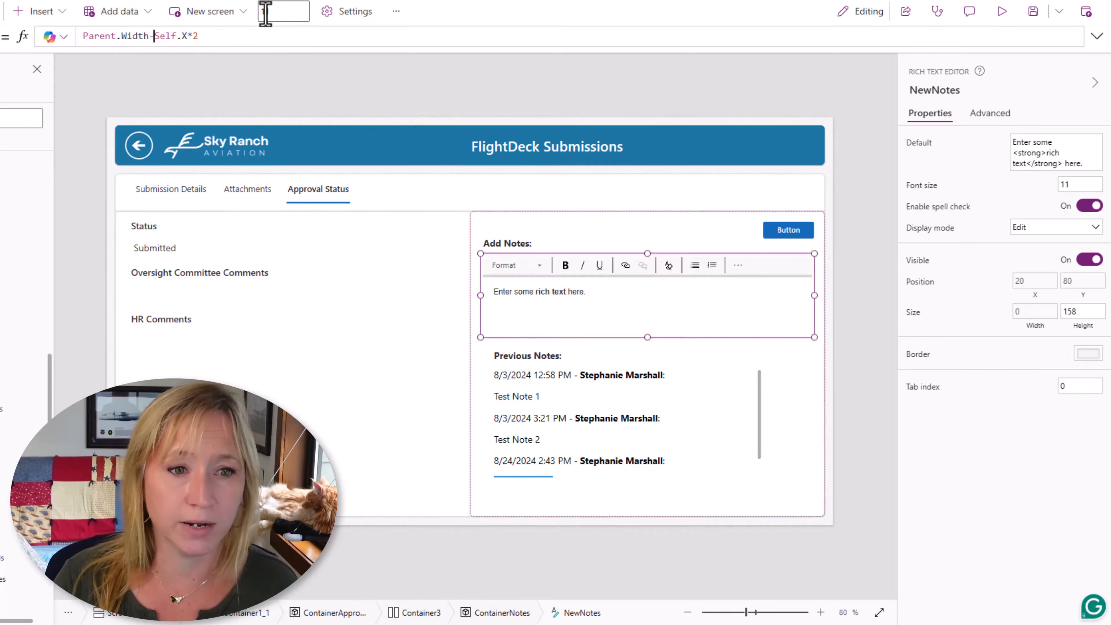
Set the "Previous Notes:" label's Y position formula to NewNotes.Y + NewNotes.Height + 10
left_click(549, 360)
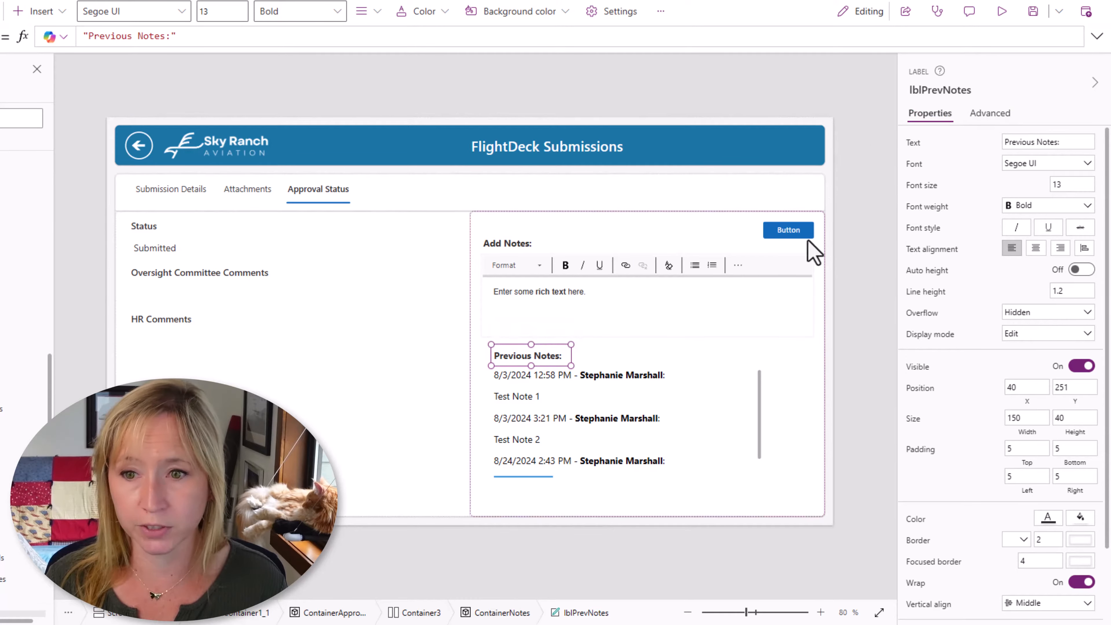
left_click(813, 277)
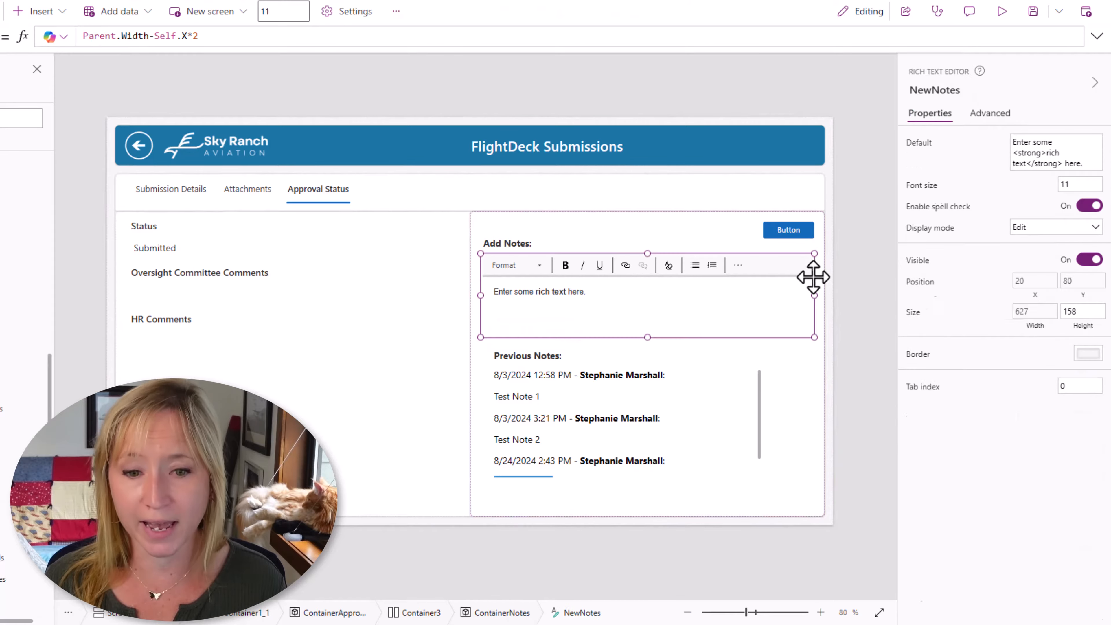
left_click(947, 90)
left_click(547, 354)
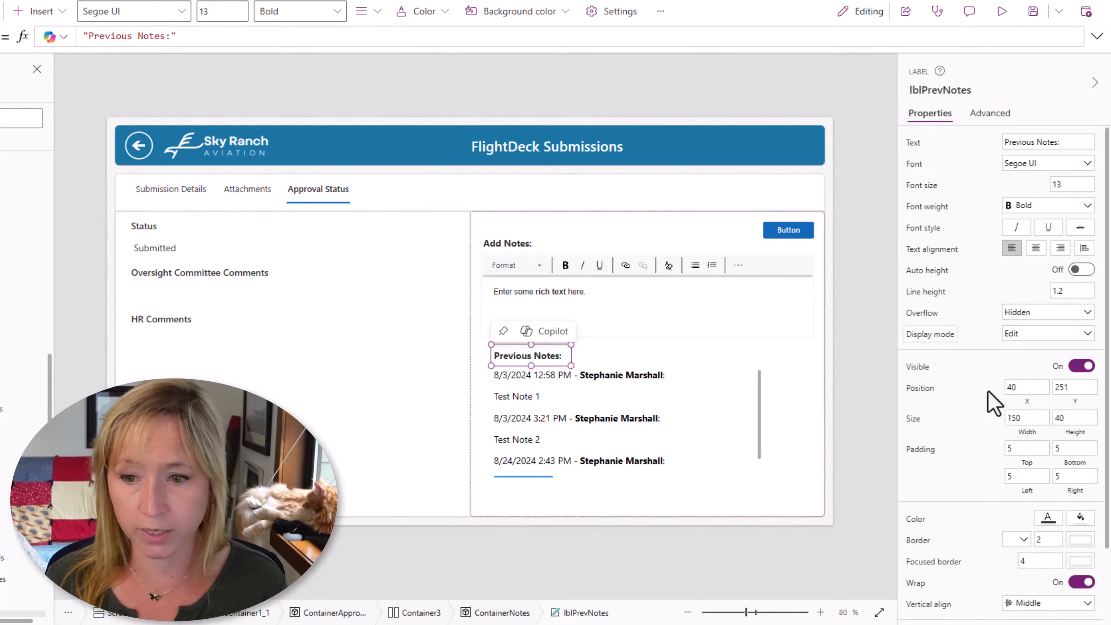
left_click(1073, 389)
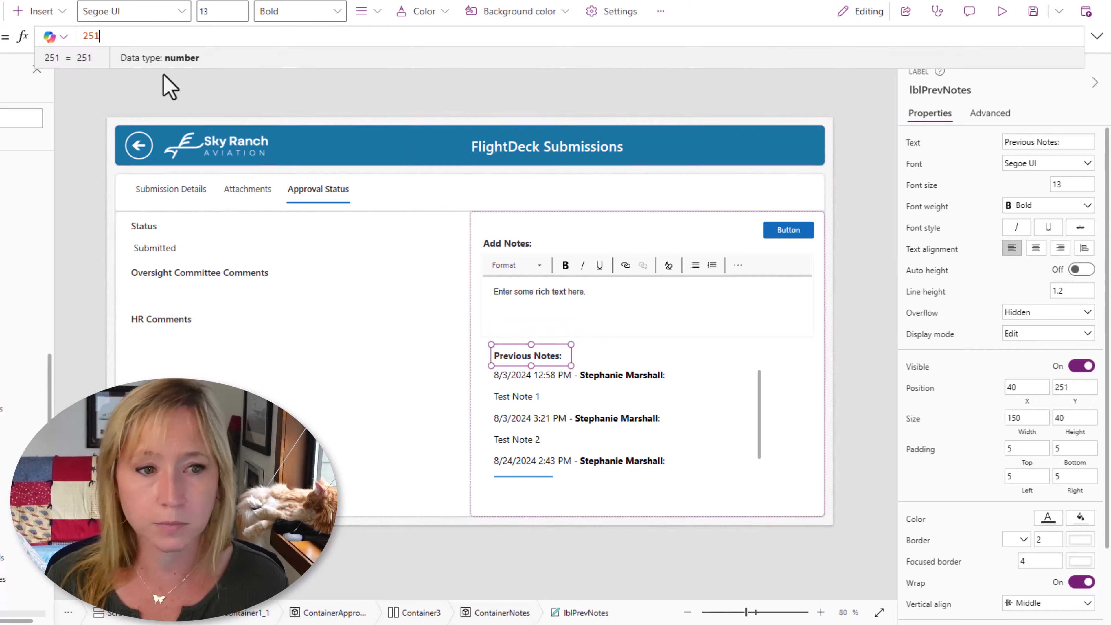
double_click(158, 36)
type("NewNotes.Y")
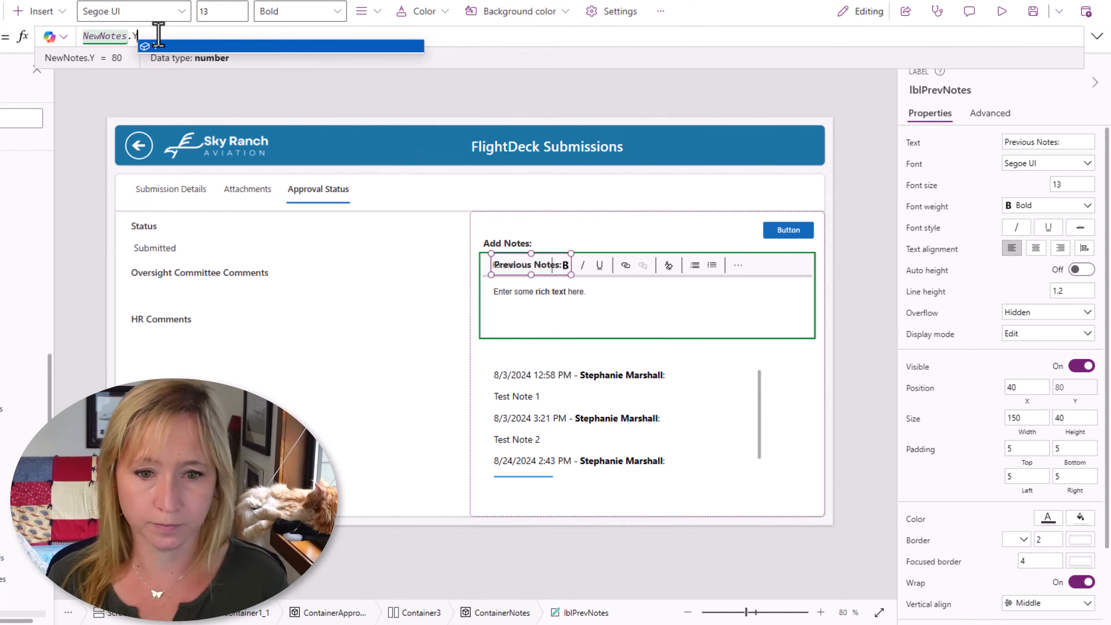
type(" + NewNotes.Height")
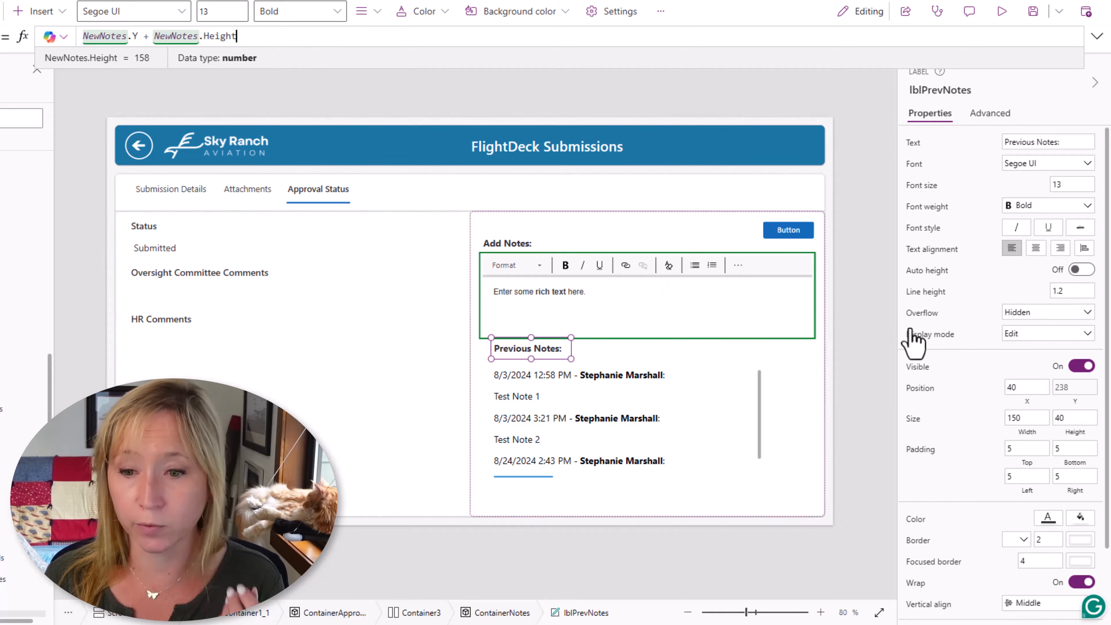
type("+ 10")
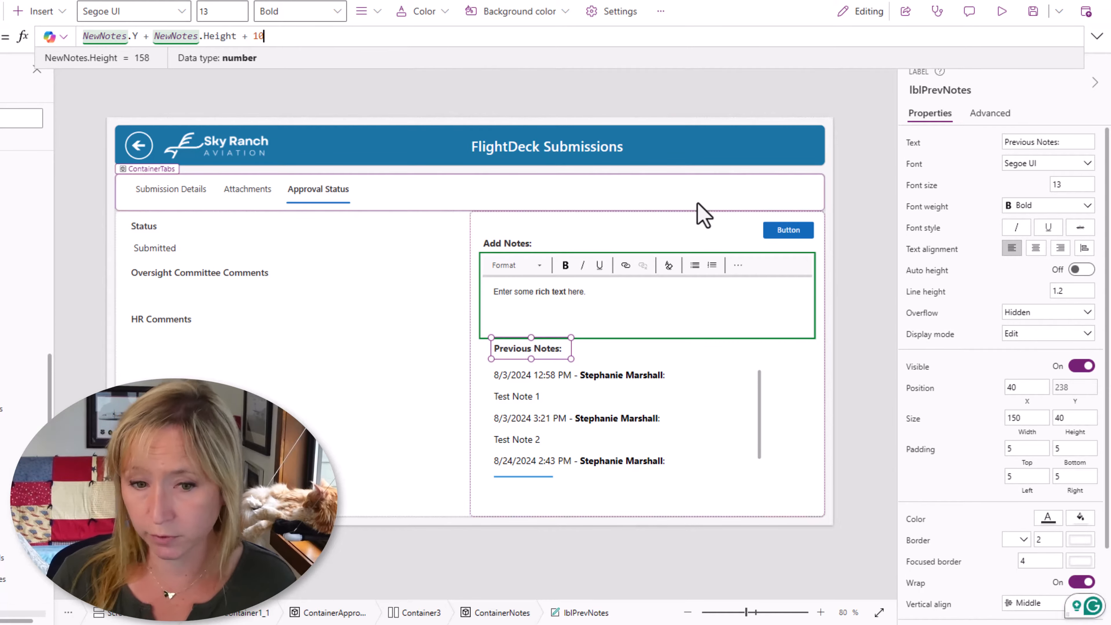
Set the "Previous Notes:" label's X position formula to lblNotes.X
left_click(1026, 396)
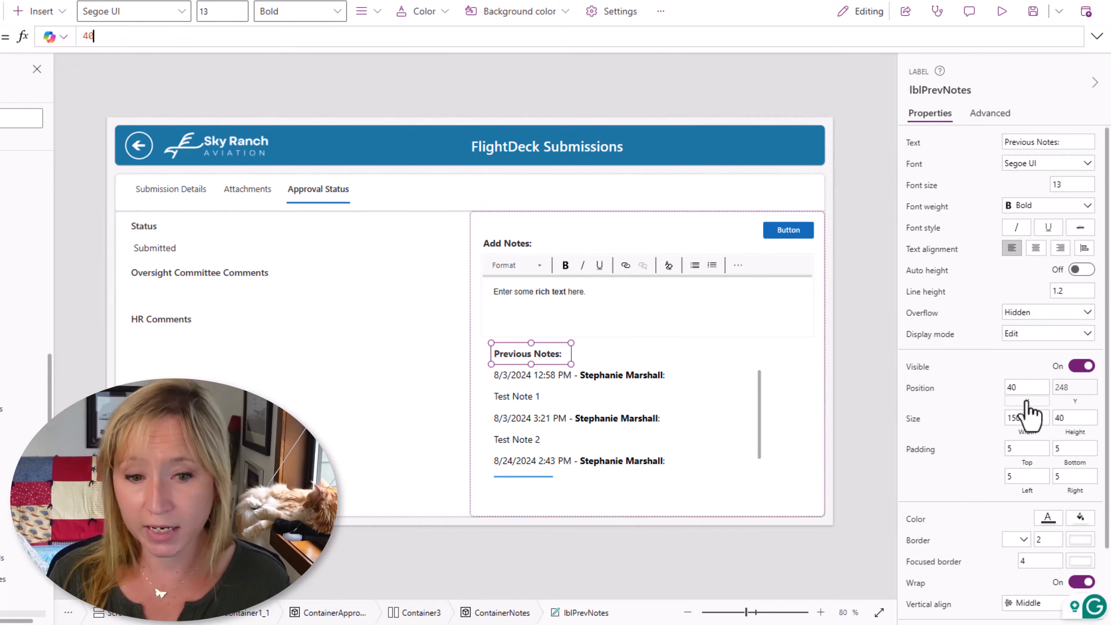
left_click(506, 243)
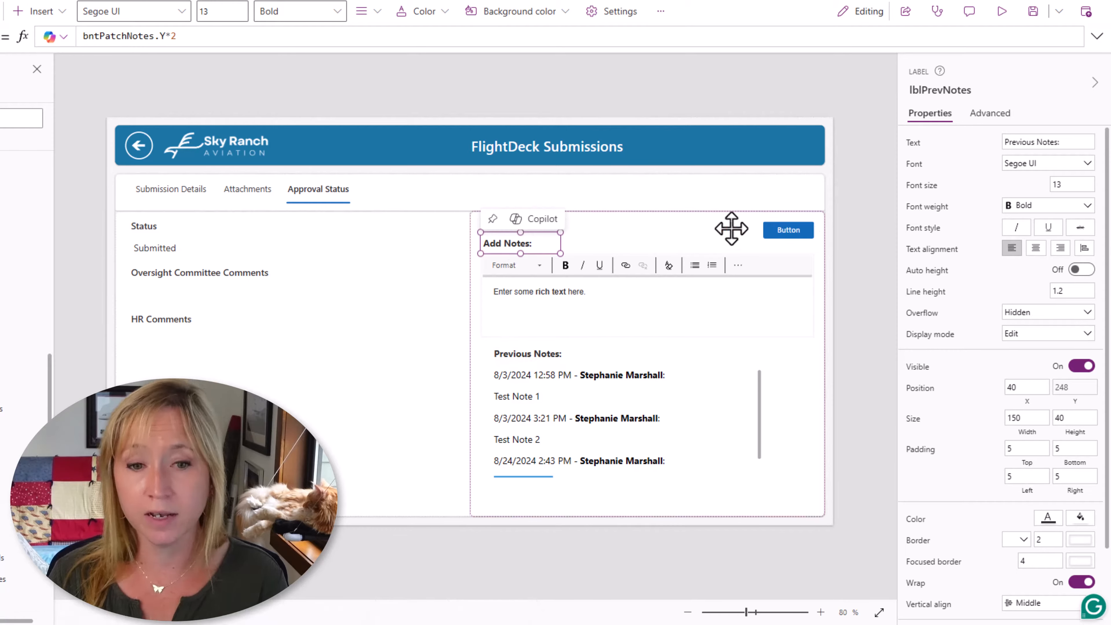
left_click(934, 91)
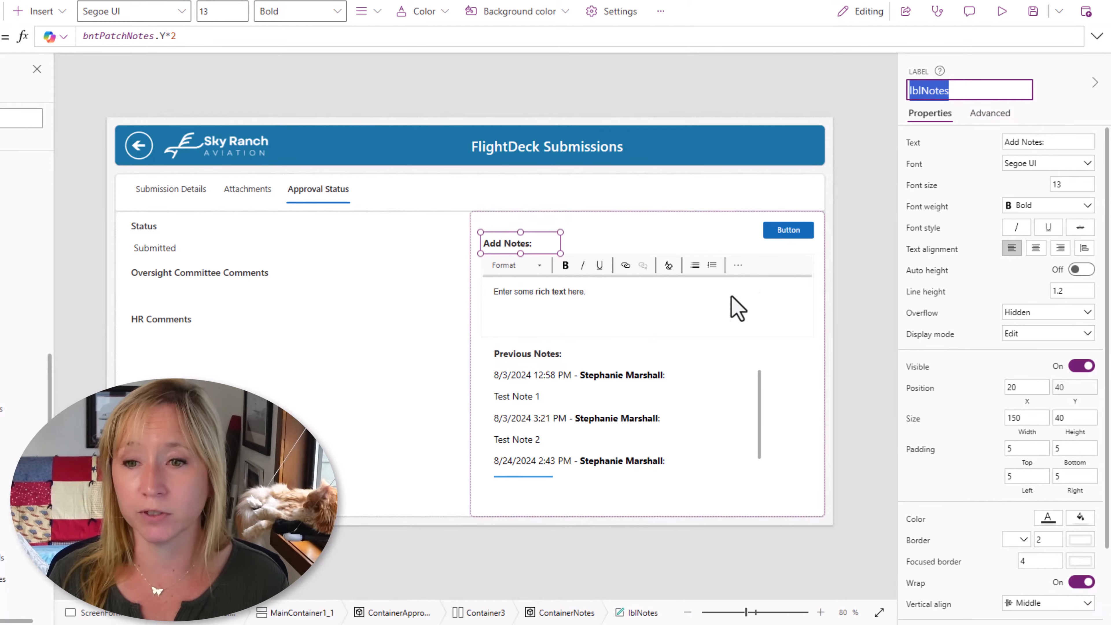
left_click(555, 356)
left_click(1025, 403)
type("lblNotes.X")
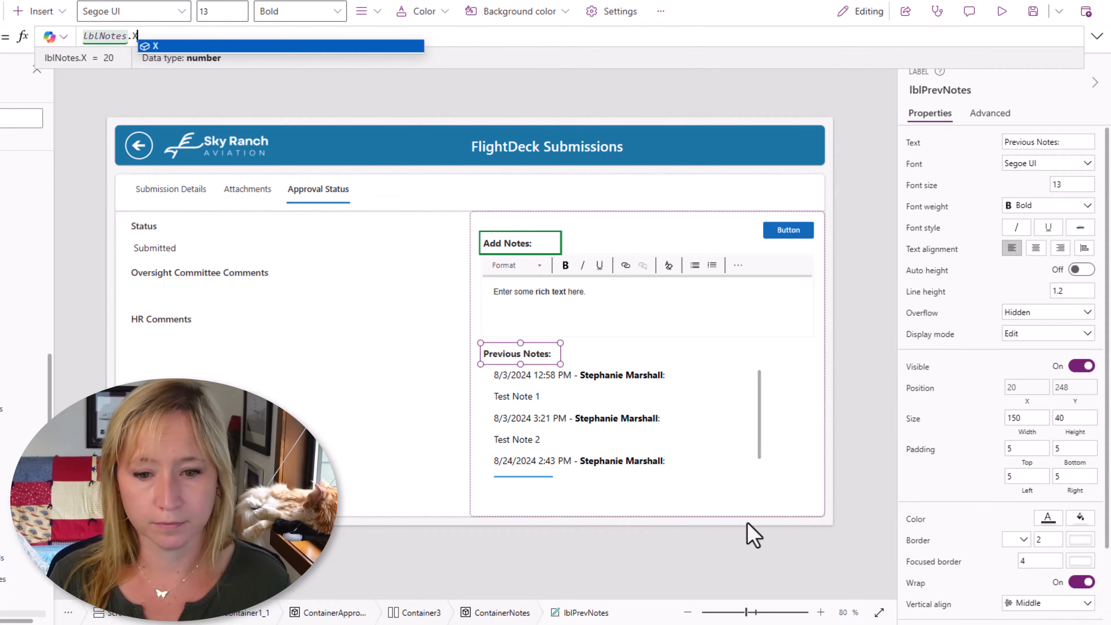
Set the X position formula of the HTML text showing the previous notes to lblNotes.X
left_click(642, 427)
left_click(1034, 323)
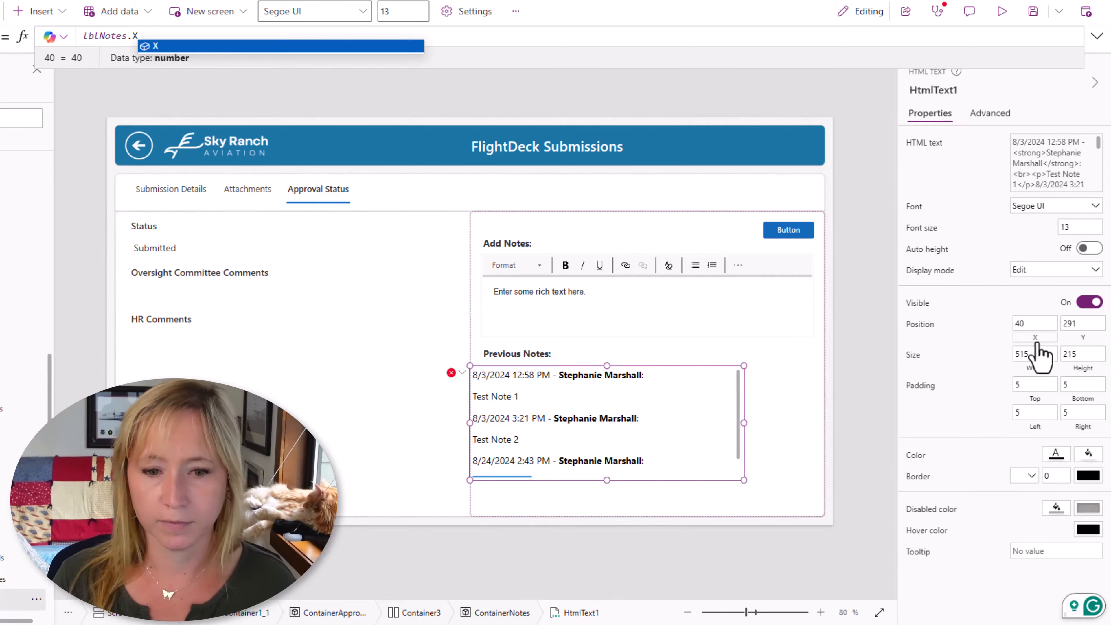
left_click(547, 357)
left_click(682, 309)
left_click(1034, 311)
left_click(699, 442)
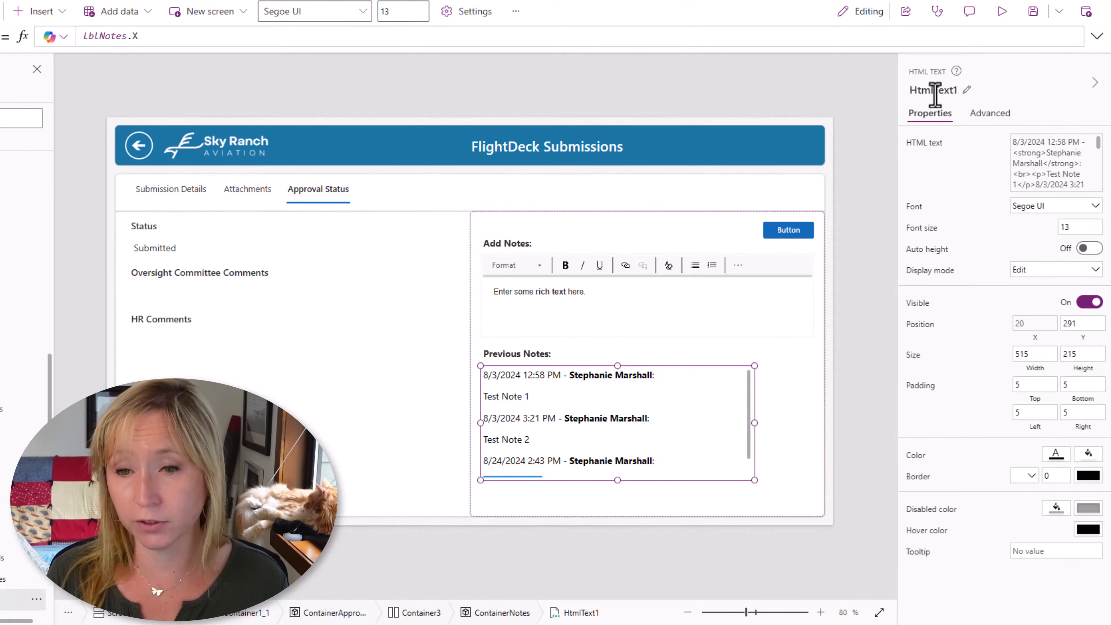
Set the previous notes HTML text's width formula to NewNotes.Width
left_click(682, 317)
left_click(937, 94)
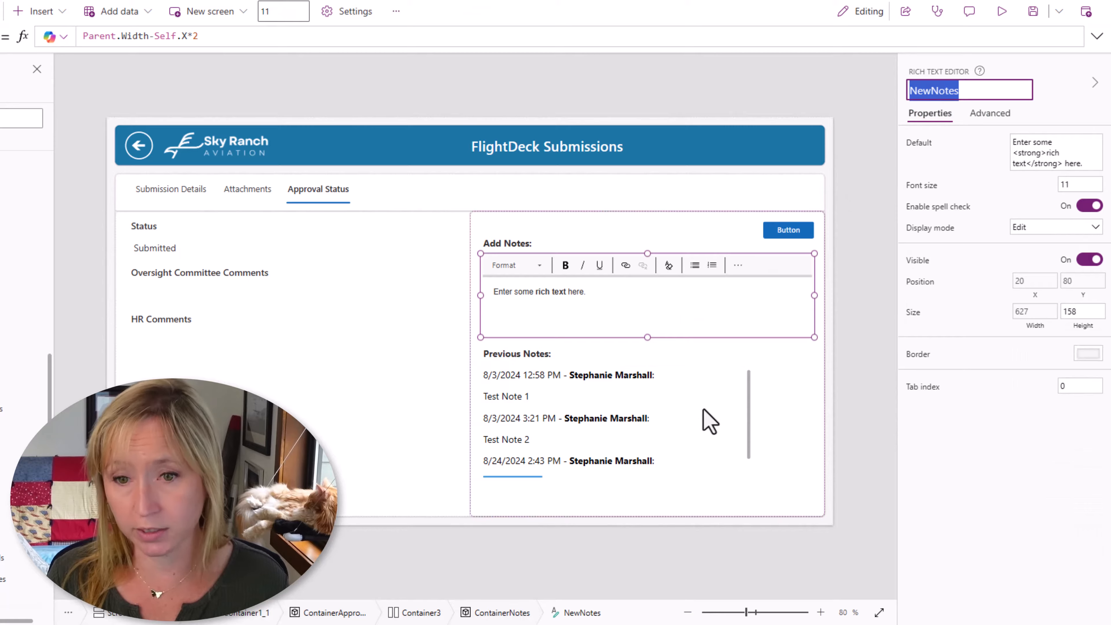
left_click(710, 422)
left_click(1026, 363)
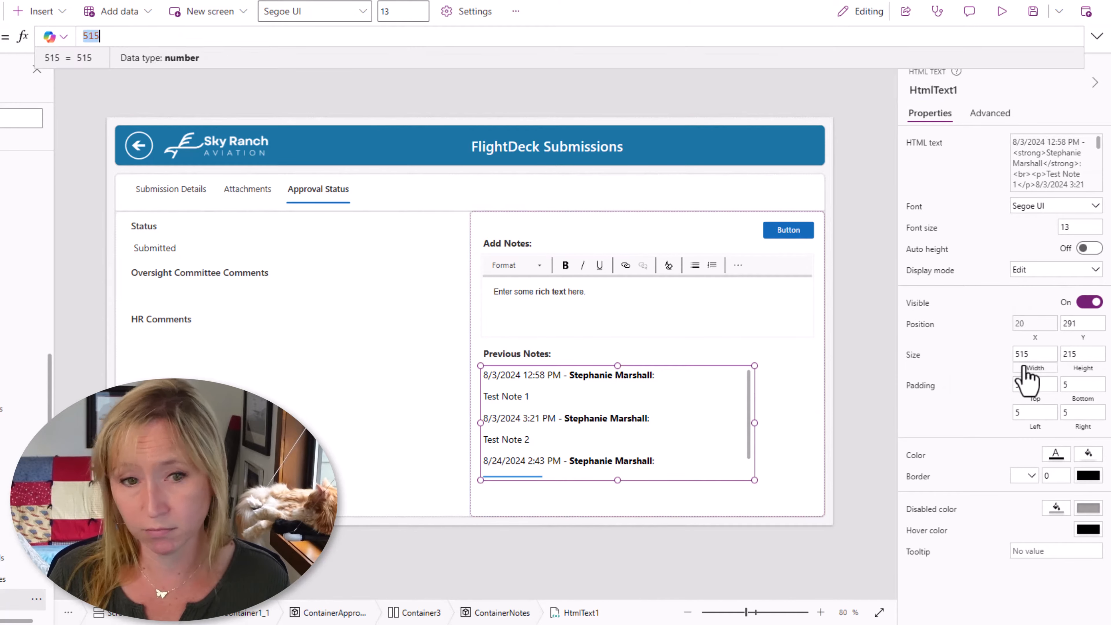
type("NewNotes.Width")
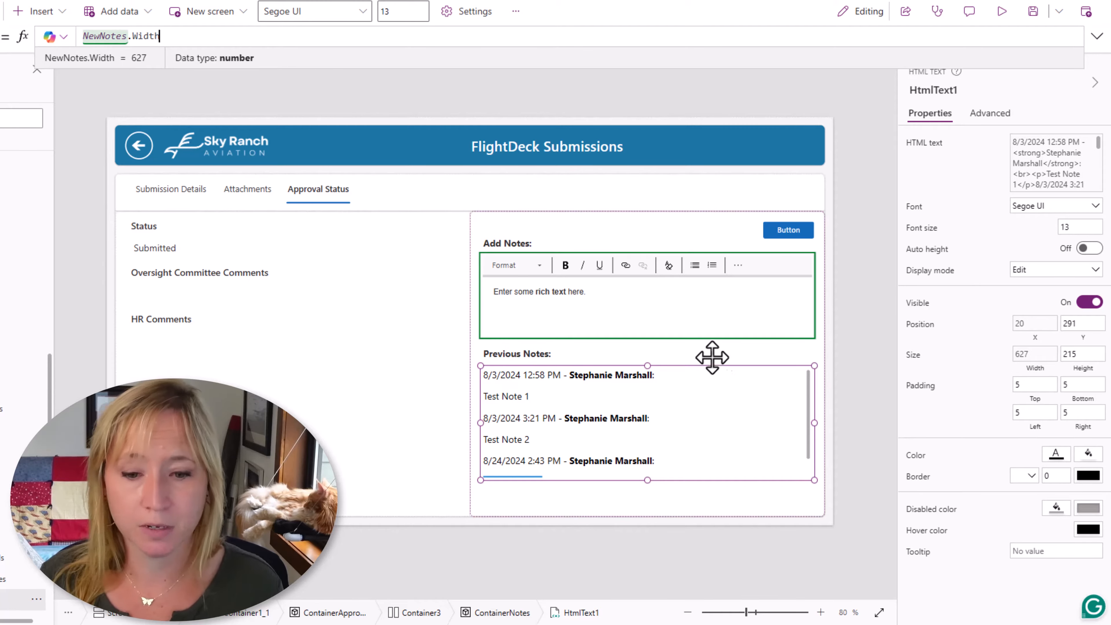
Change the text of the button above the notes editor to "Save Notes"
left_click(784, 236)
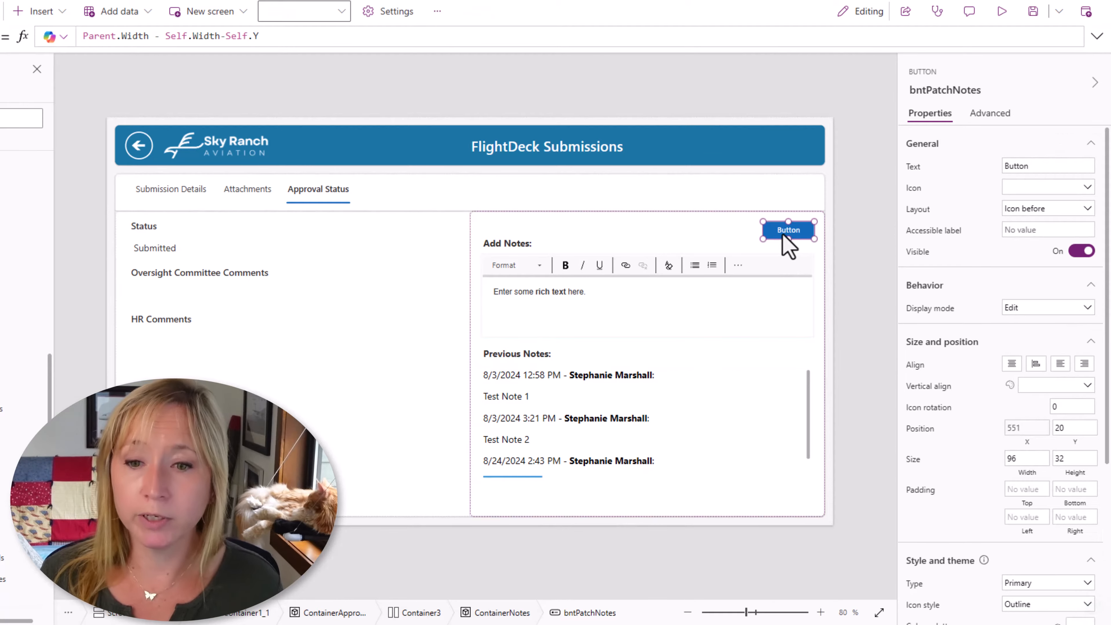
double_click(1016, 165)
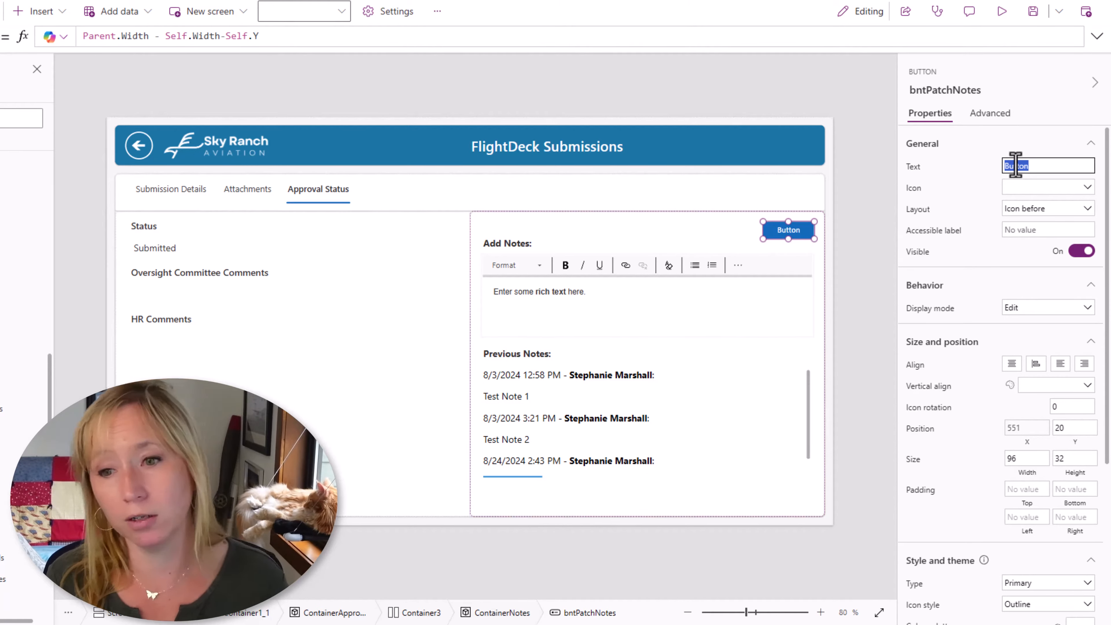
type("S")
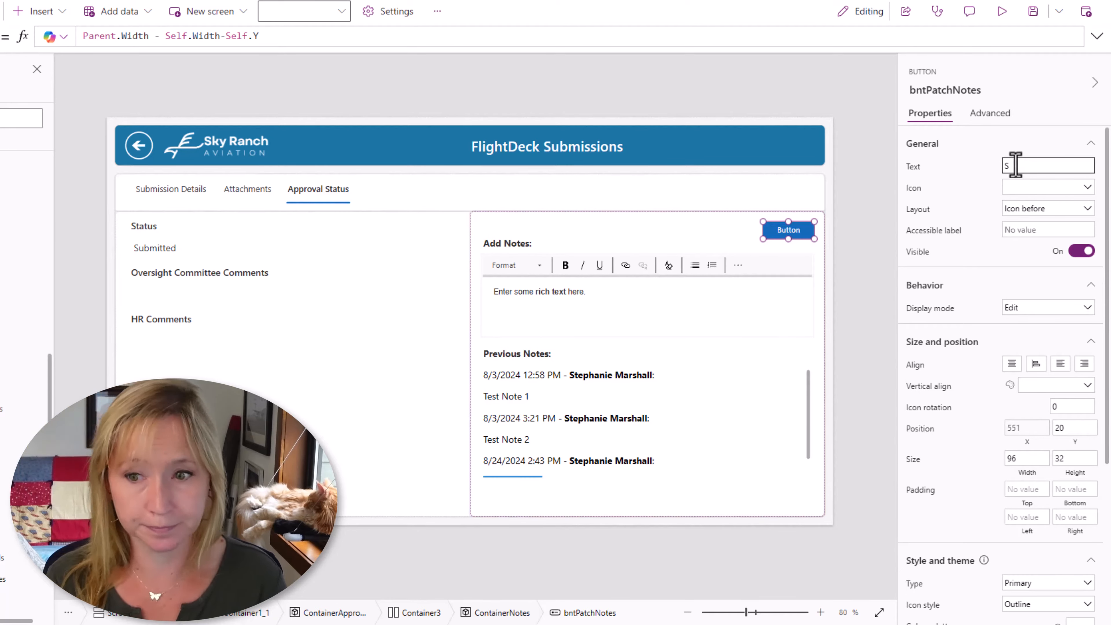
type("ave Note")
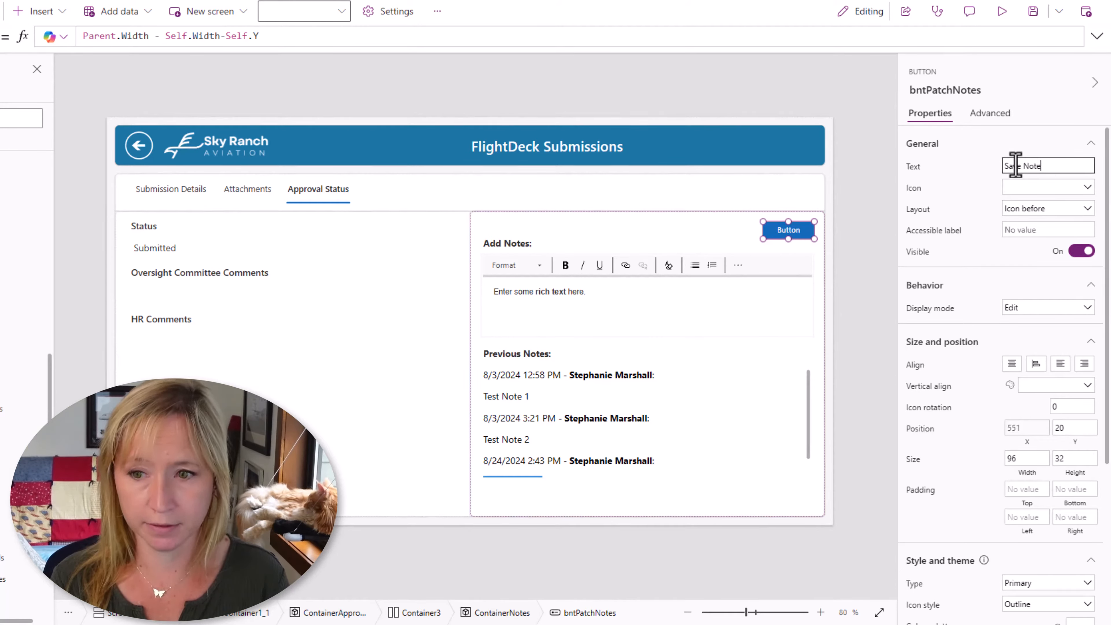
type("s")
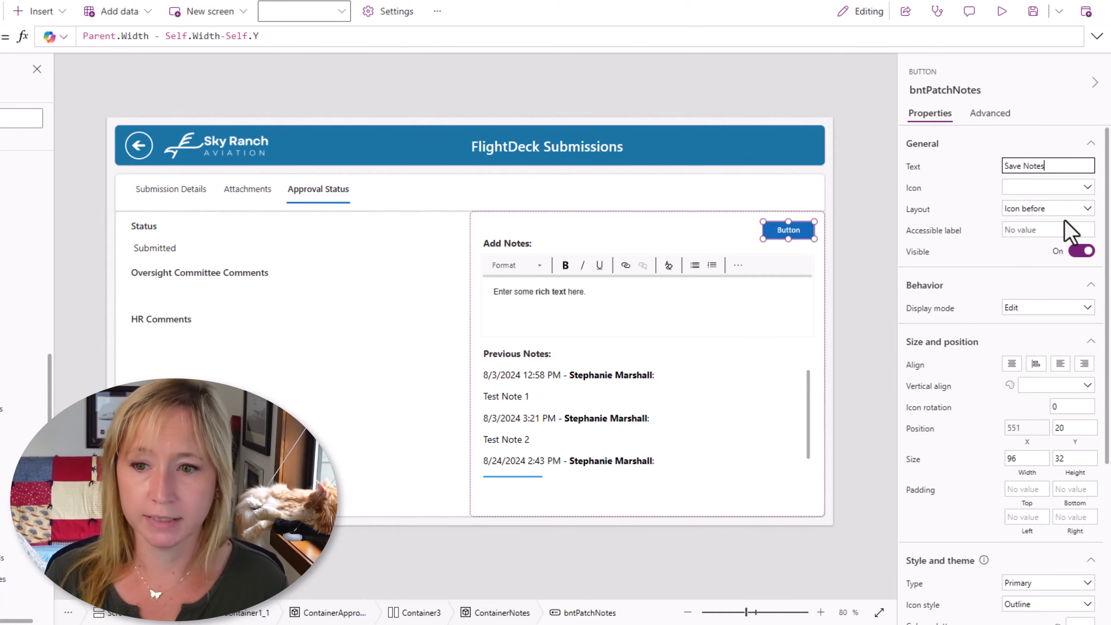
Give the Save Notes button the Save icon and set its width to 150
left_click(1020, 189)
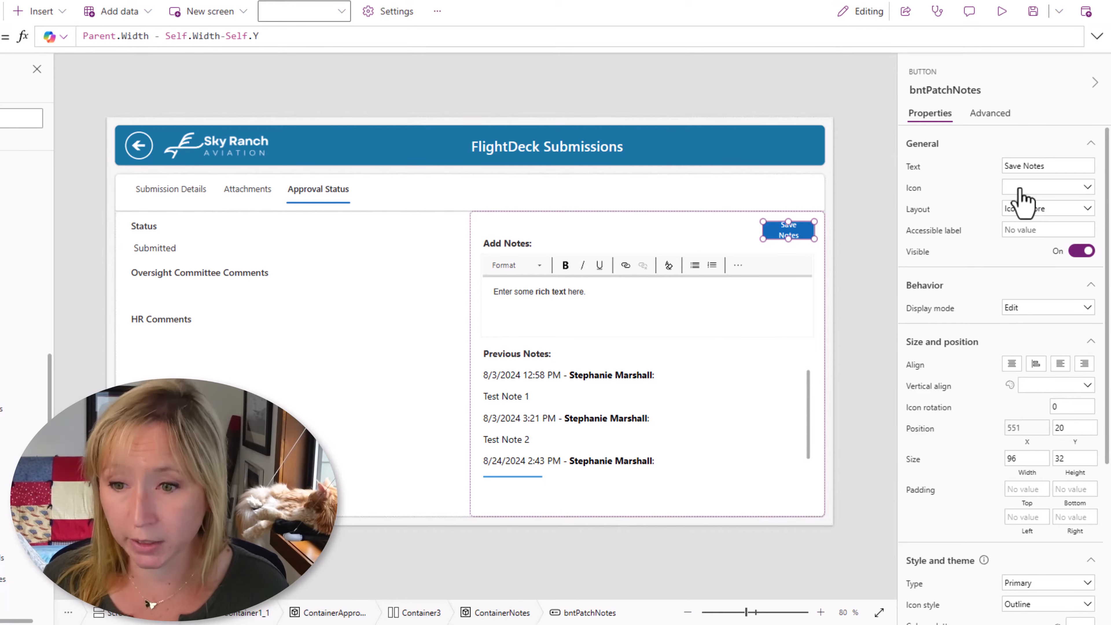
left_click(1021, 188)
type("sa")
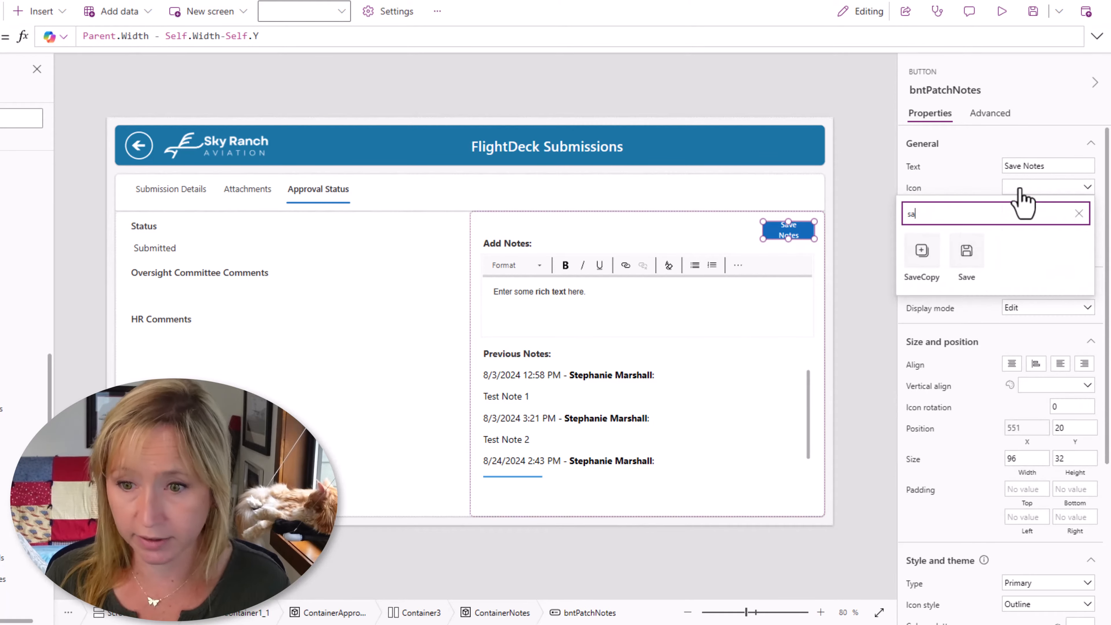
left_click(969, 260)
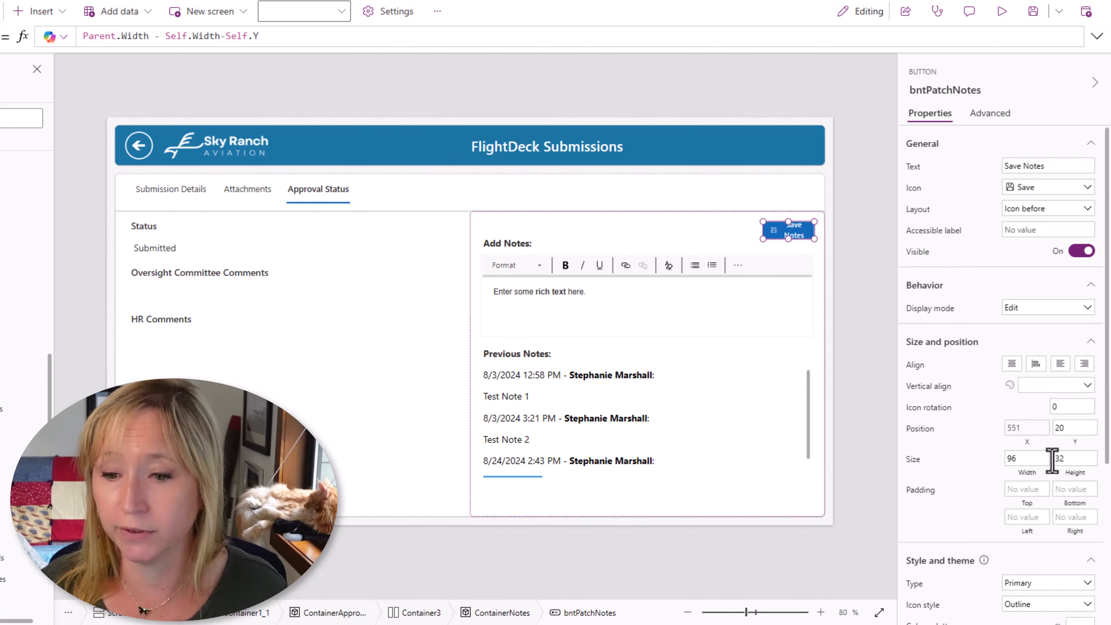
type("150")
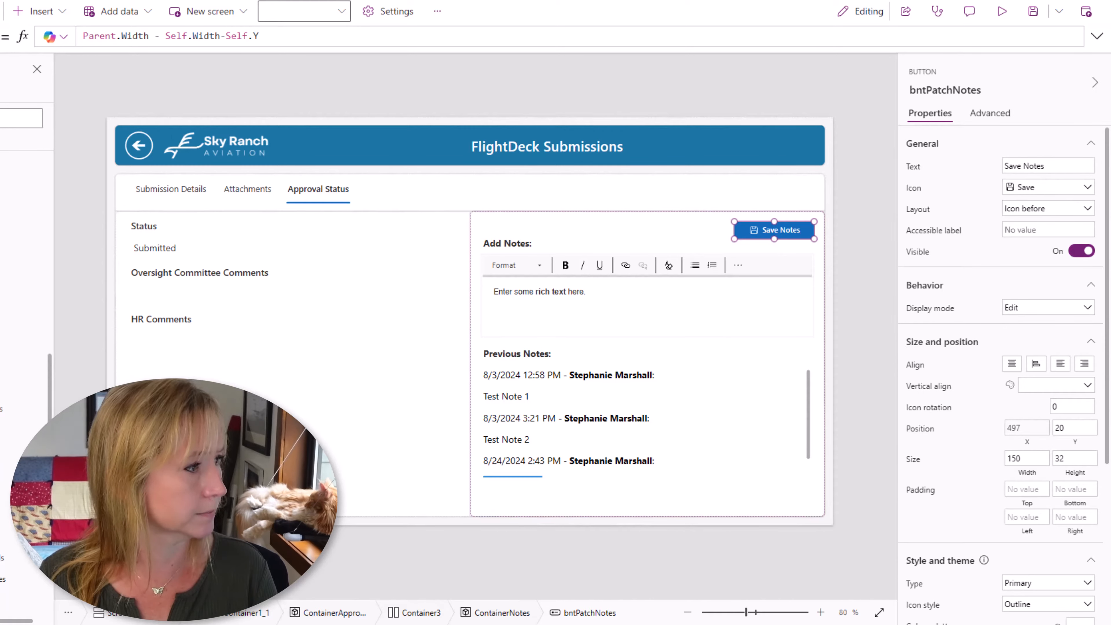
Set the Save Notes button's DisplayMode formula to If(IsBlank(RichTextEditorNotes.HtmlText), DisplayMode.Disabled,DisplayMode.Edit)
left_click(990, 113)
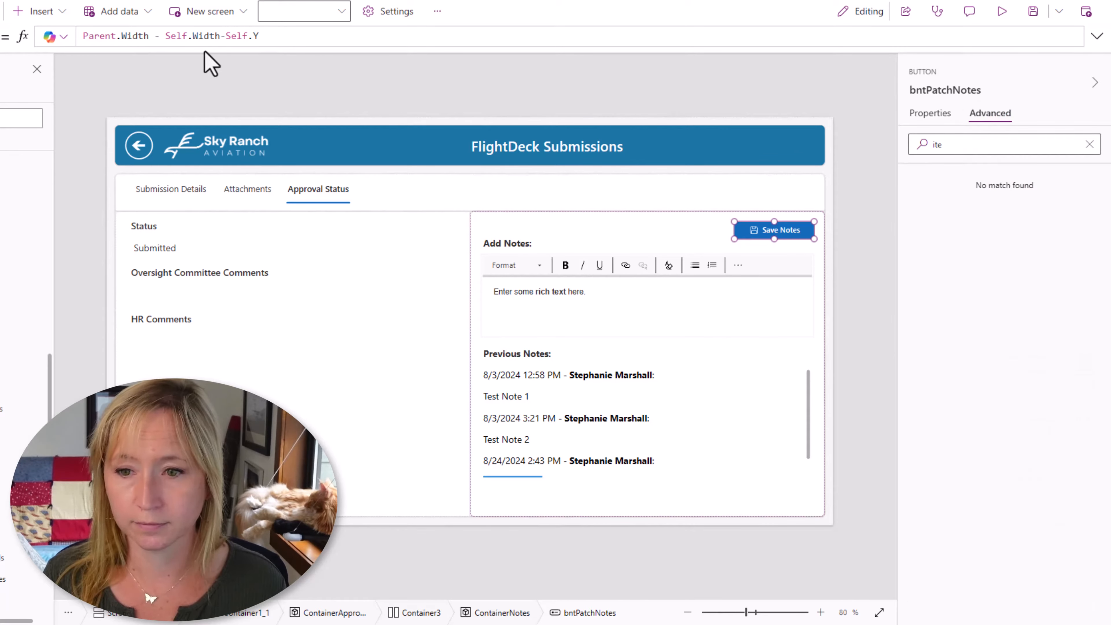
left_click(1089, 145)
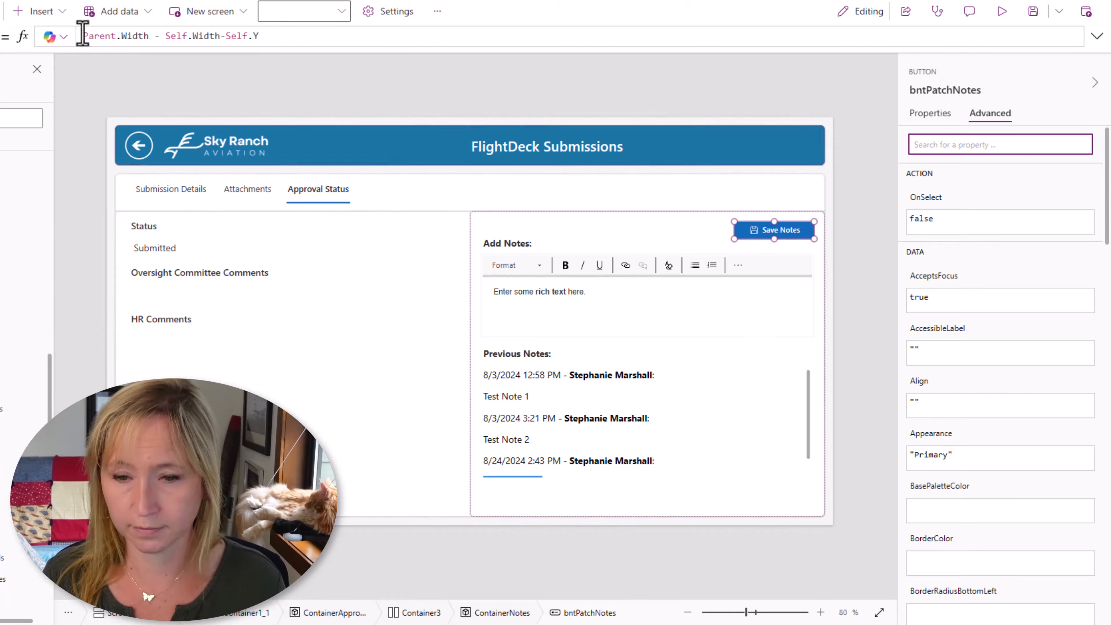
type("dis")
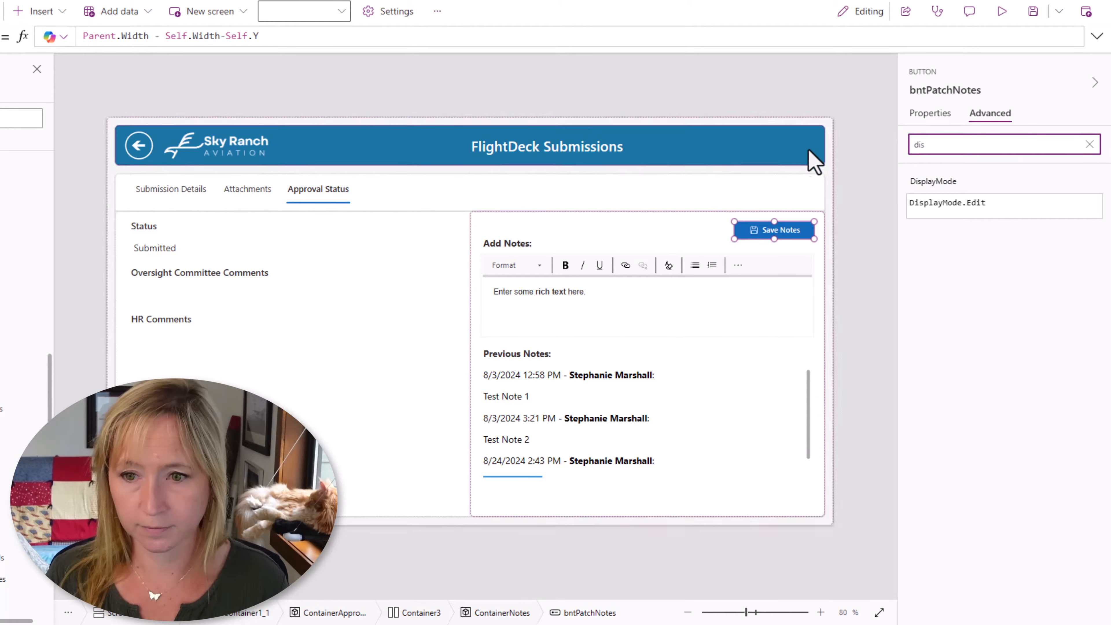
left_click(941, 191)
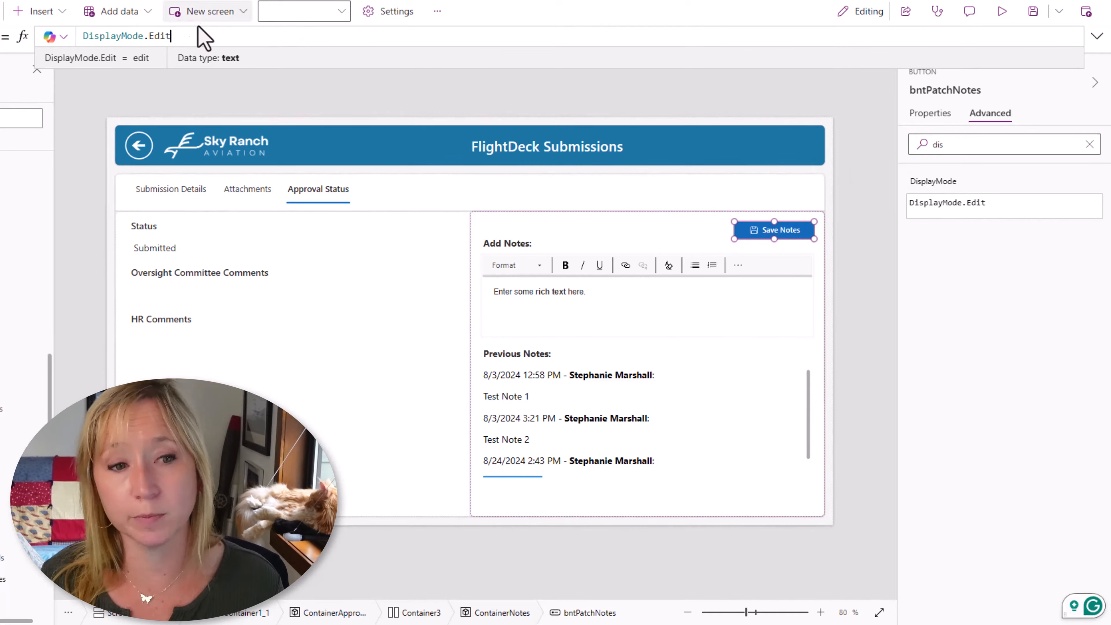
triple_click(200, 39)
type("If(IsBlank(RichTextEditorNotes.HtmlText), DisplayMode.Disabled,DisplayMode.Edit)")
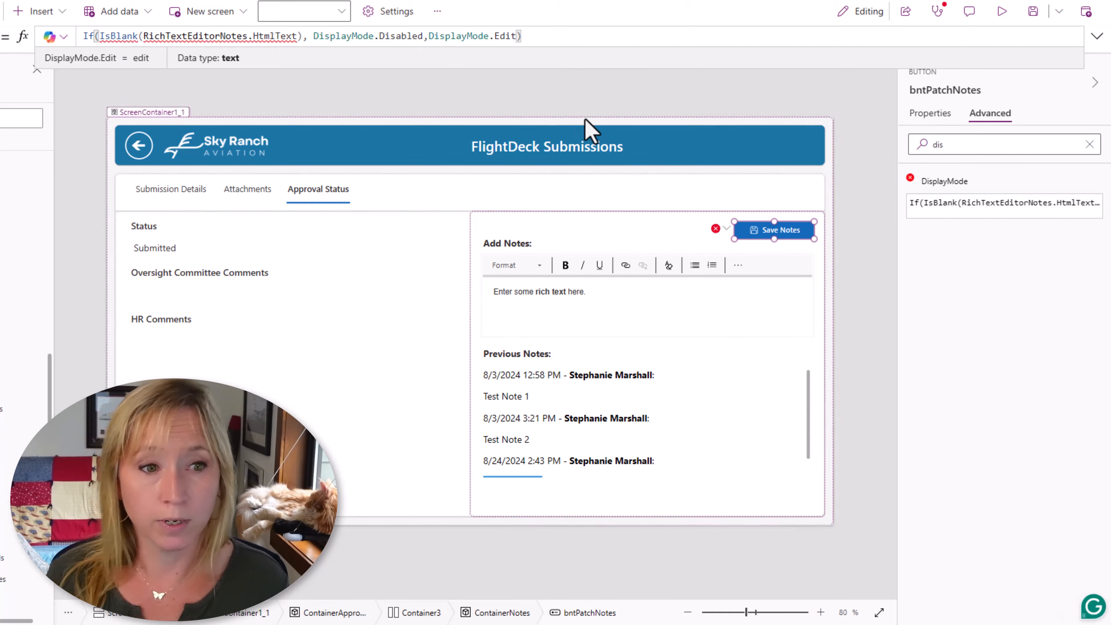
Replace RichTextEditorNotes with the editor's actual name, NewNotes, in the Save Notes button's DisplayMode formula
double_click(222, 36)
left_click(613, 308)
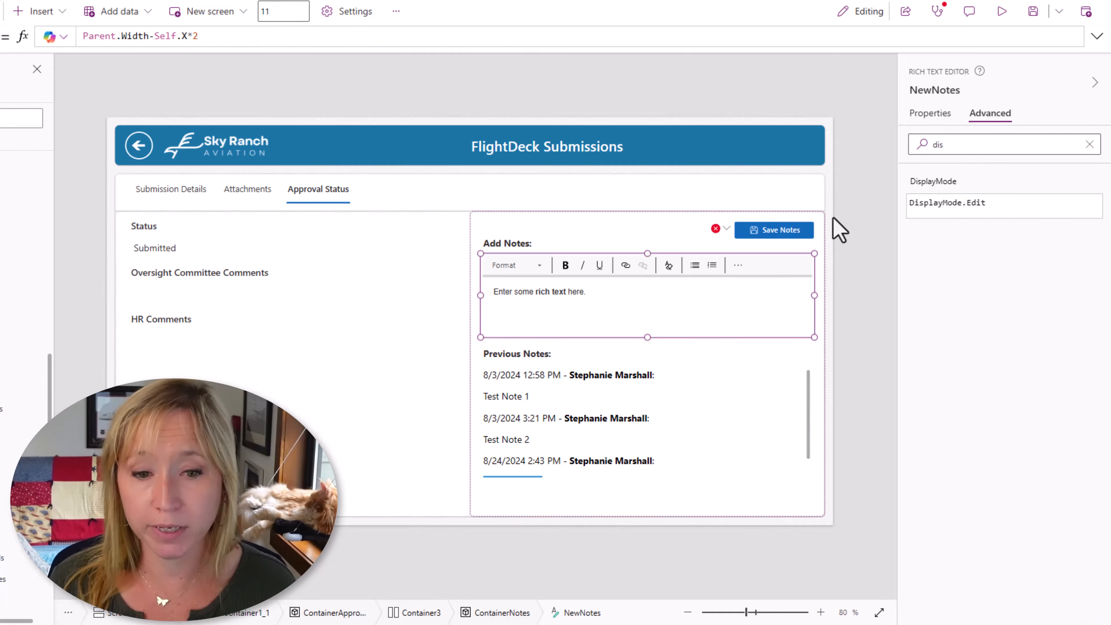
left_click(945, 89)
key("ctrl+c")
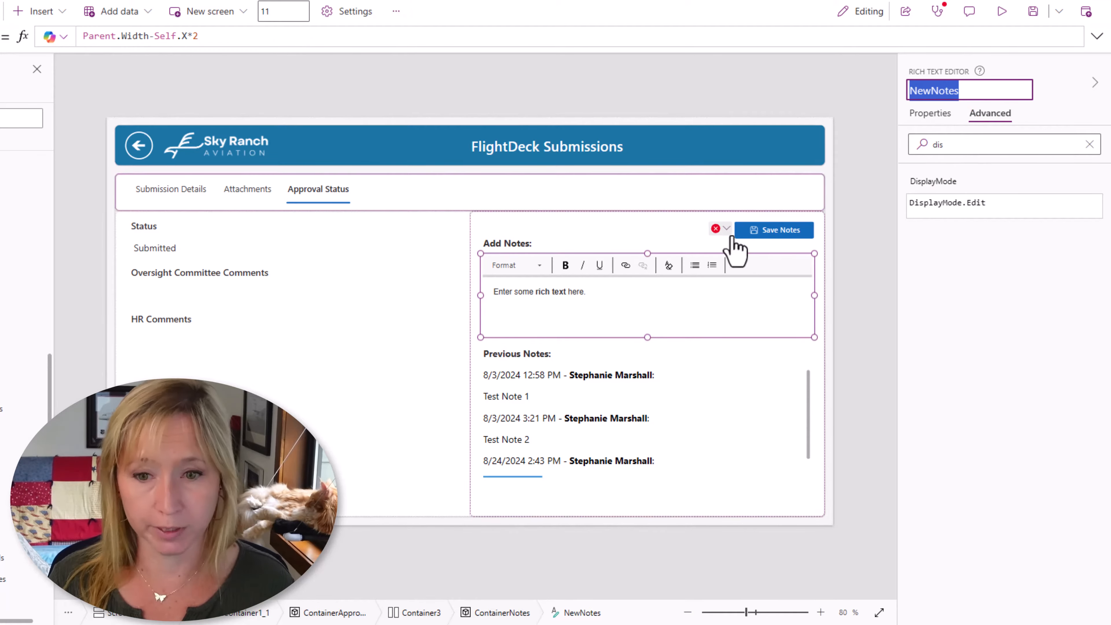
left_click(726, 228)
left_click(753, 247)
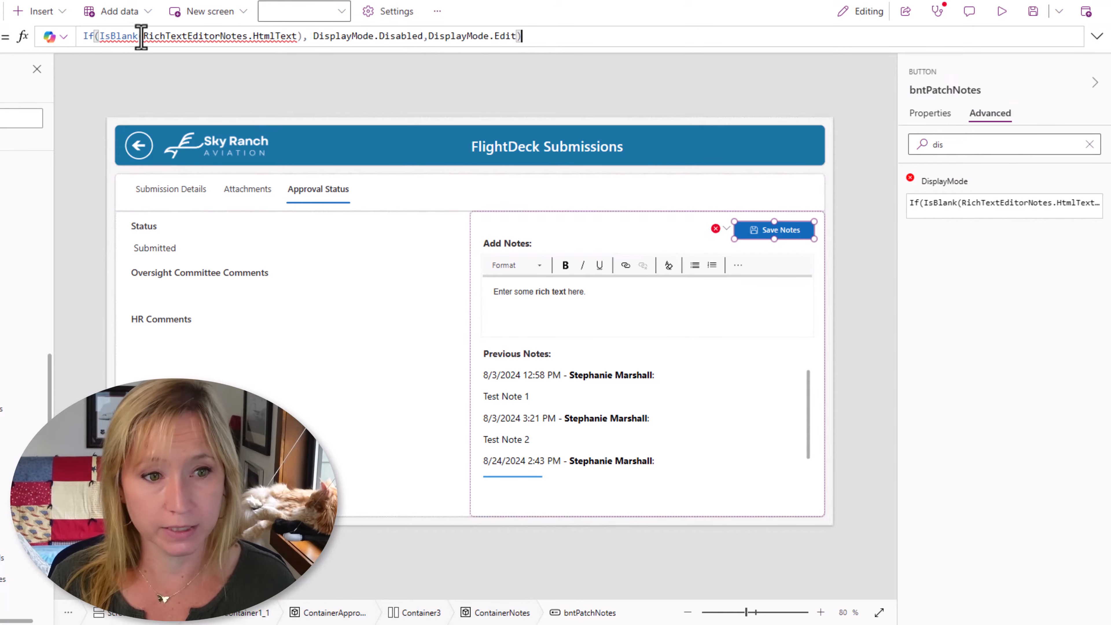
double_click(168, 36)
key("ctrl+v")
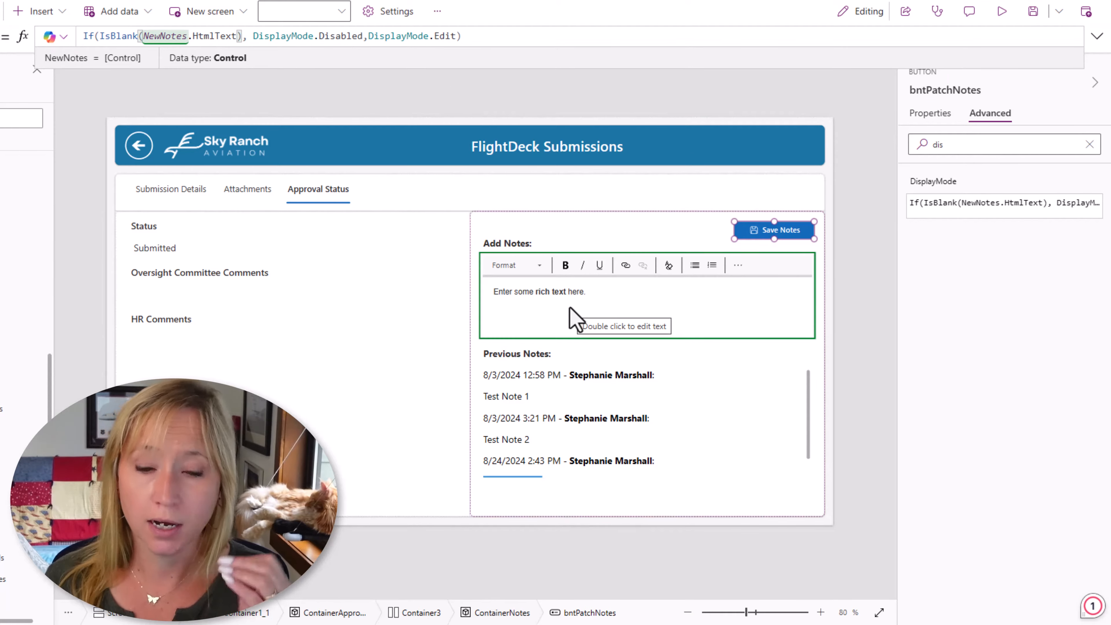
Remove the default text from the NewNotes rich text editor so that its Default property is empty
left_click(574, 318)
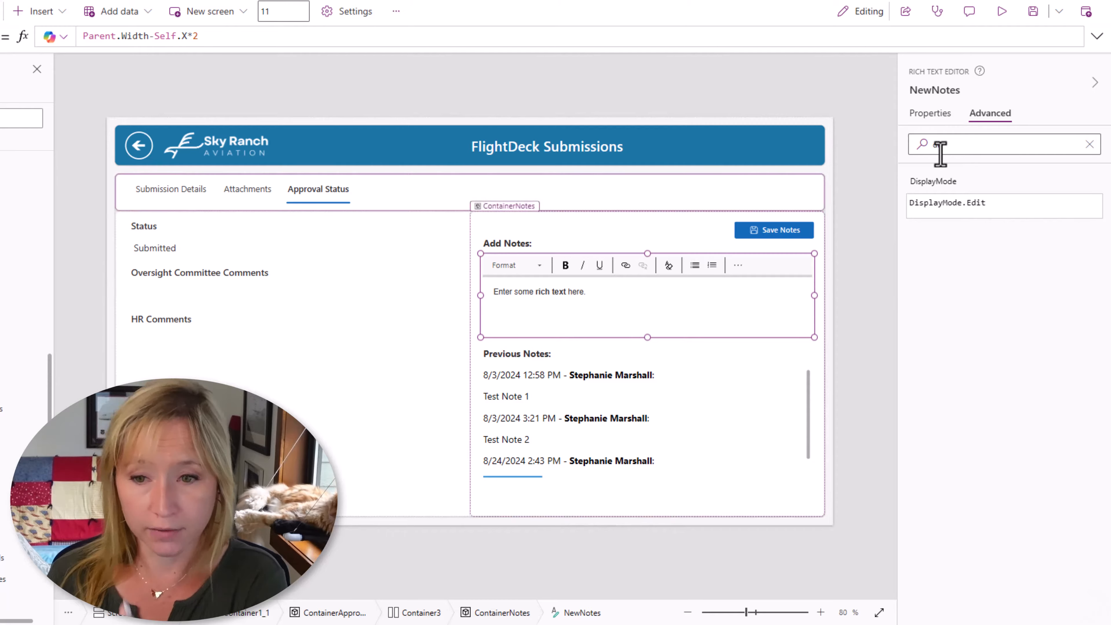
left_click(1037, 144)
left_click(1089, 145)
left_click(940, 113)
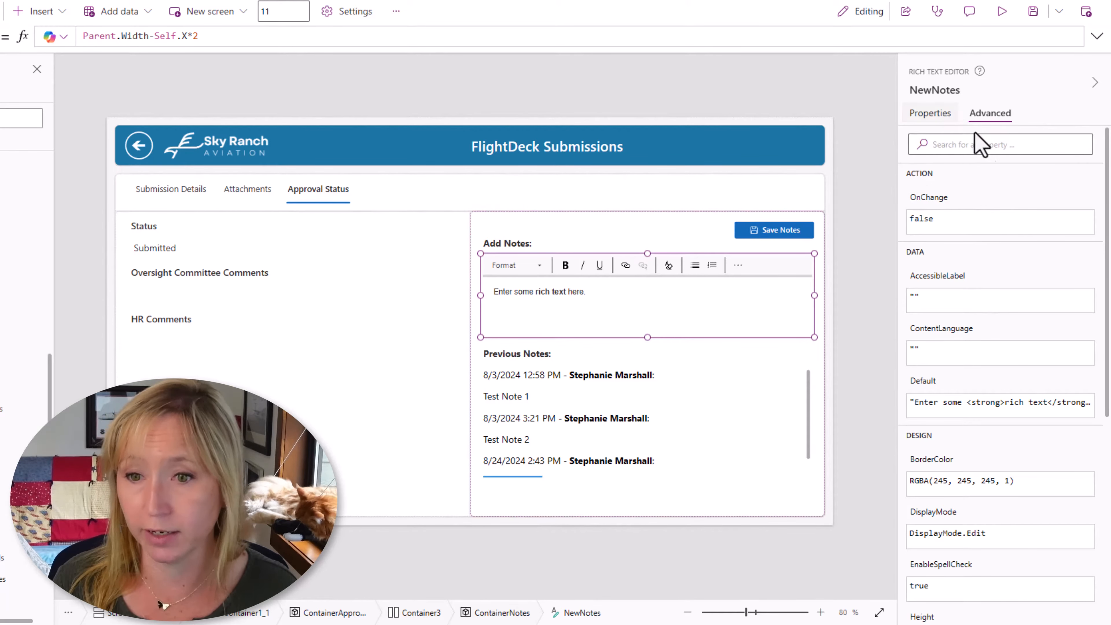
left_click(918, 143)
key("ctrl+a")
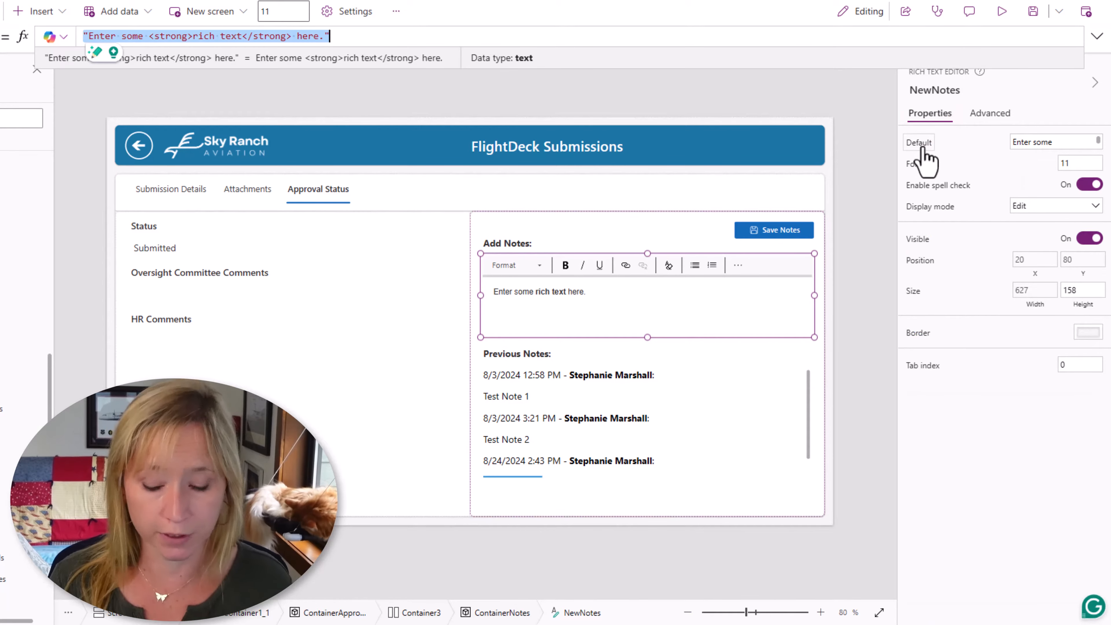
key("Delete")
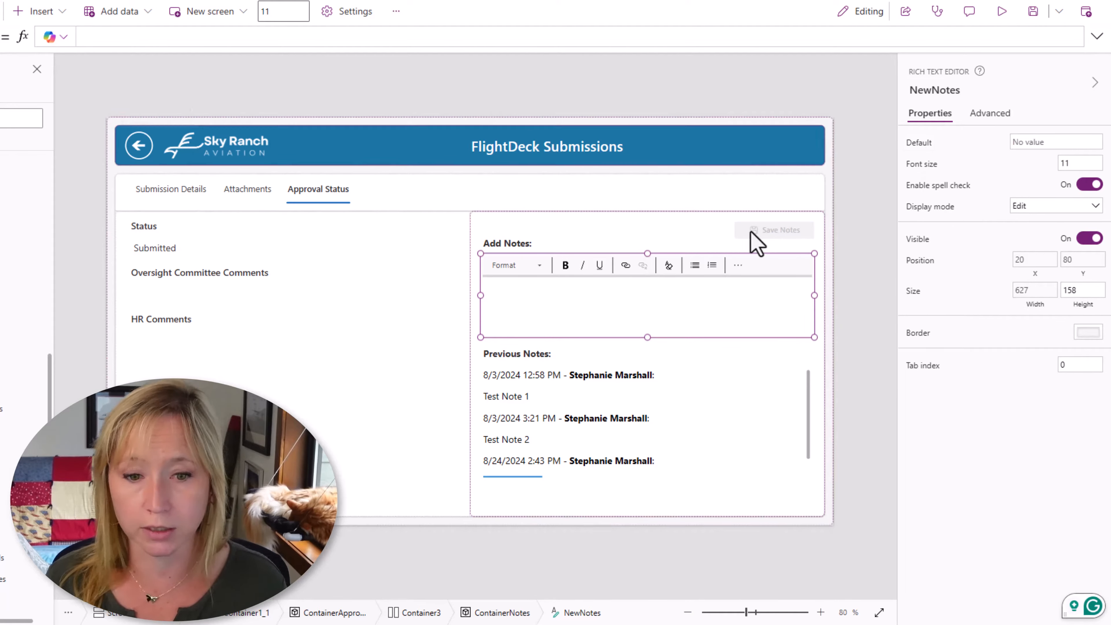
left_click(740, 402)
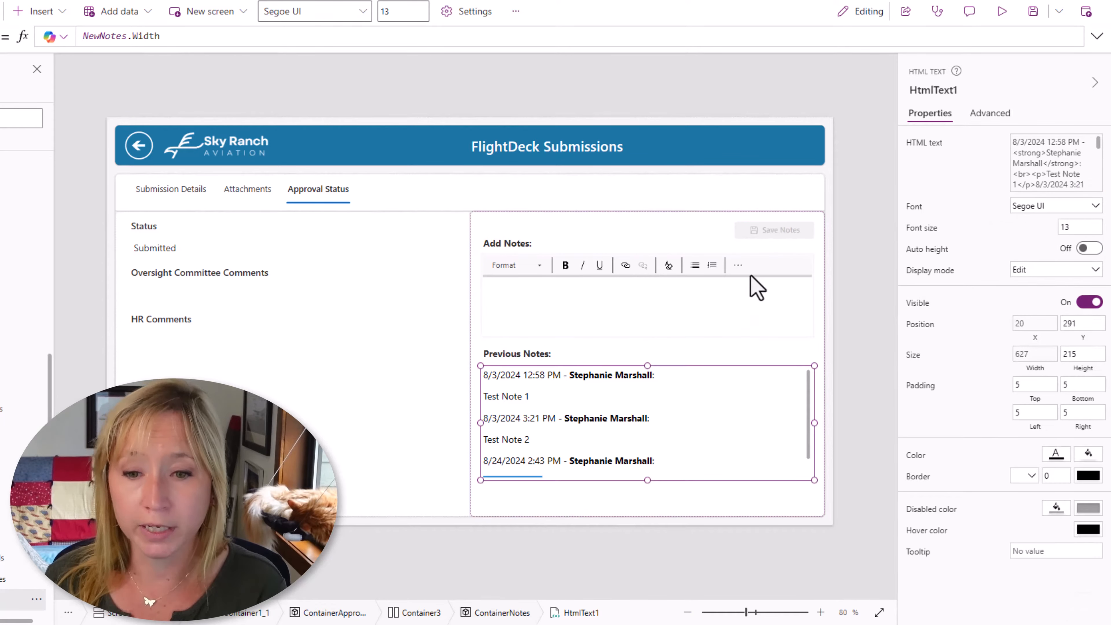
Preview the app and enter "Test" in the Add Notes editor to check the Save Notes button, then return to editing
left_click(1001, 22)
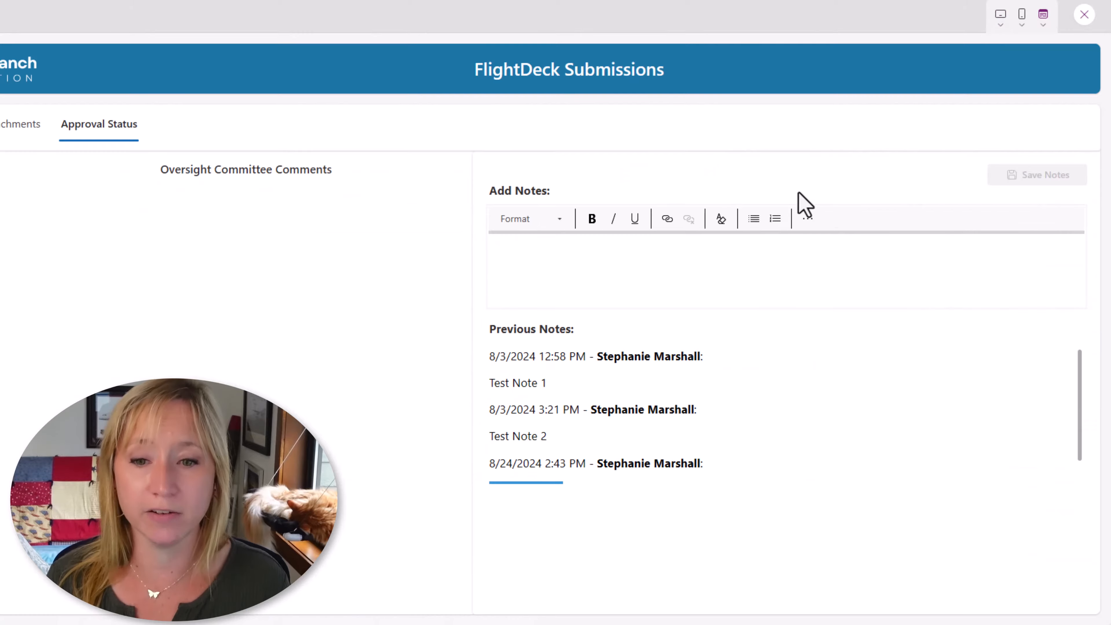
left_click(793, 266)
type("Test")
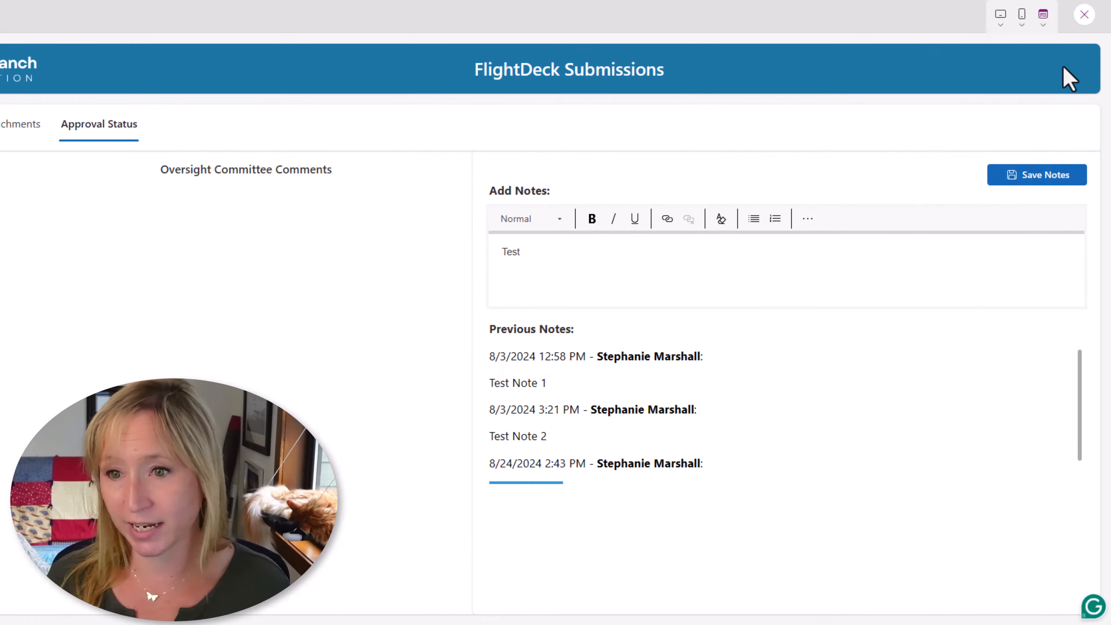
left_click(1084, 15)
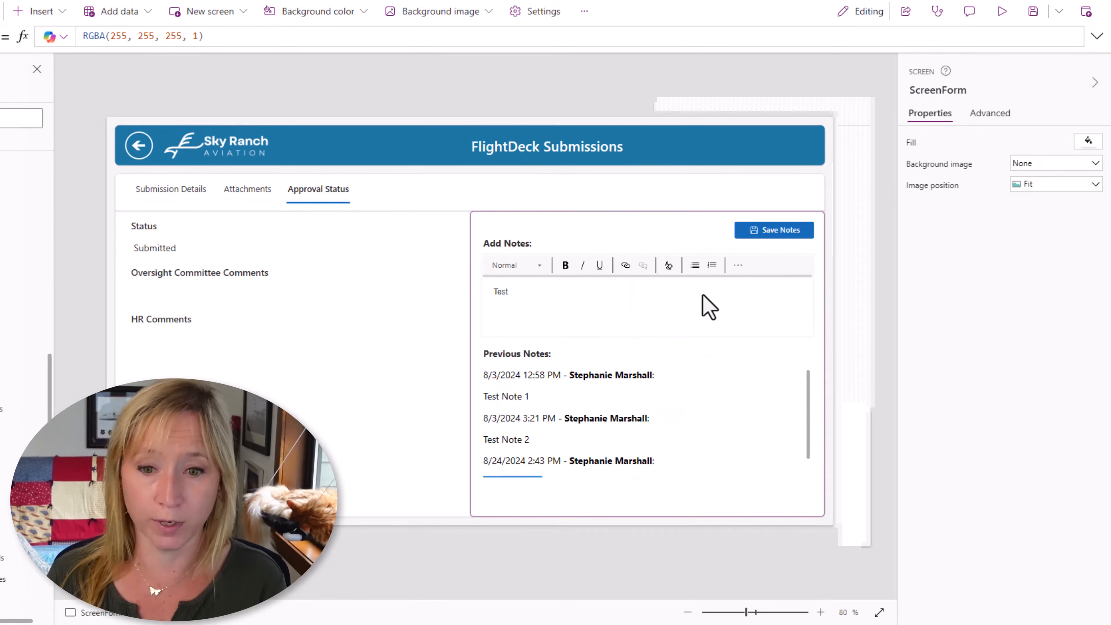
Set the Save Notes button's OnSelect to the Patch formula that appends notes to FlightDeck Submissions, resets the editor, notifies and navigates to ScreenMain
left_click(762, 235)
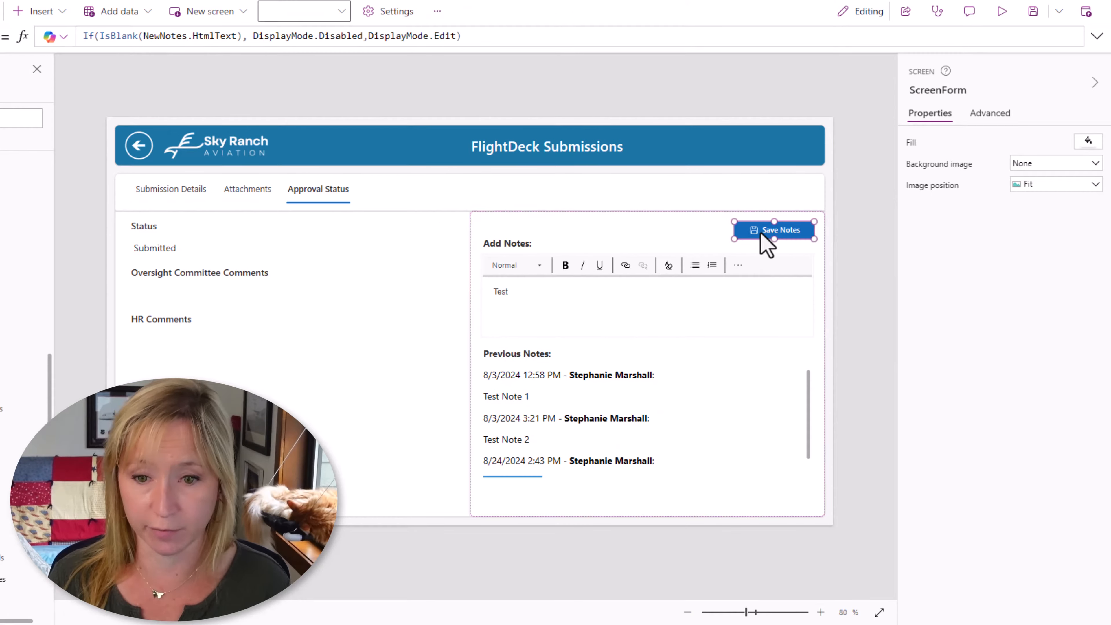
left_click(989, 113)
left_click(1000, 221)
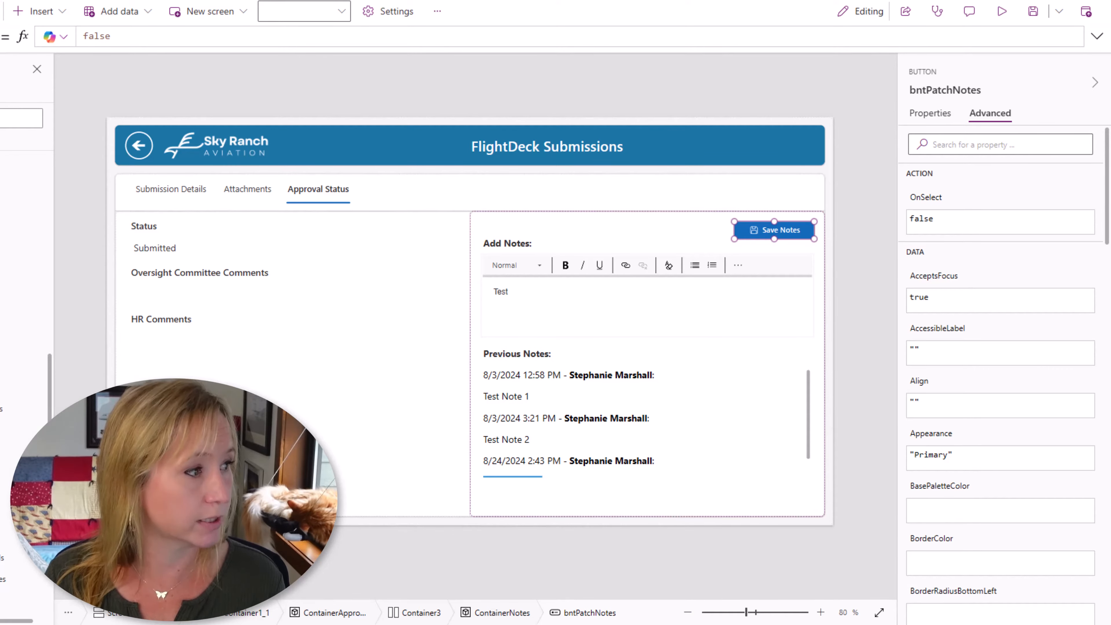
left_click(305, 38)
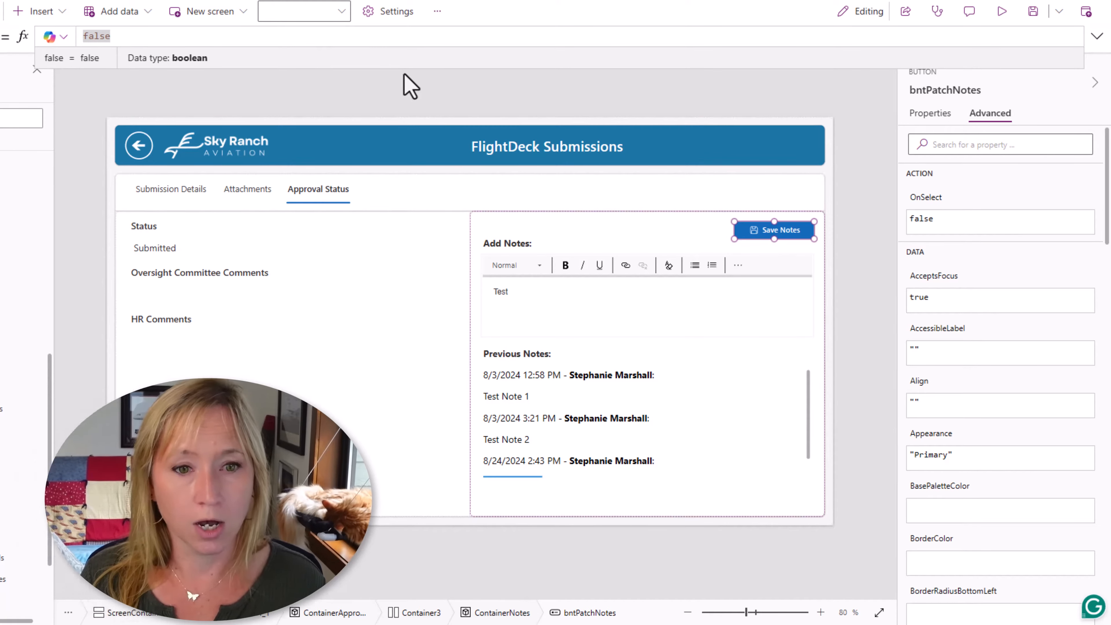
left_click_drag(401, 67, 459, 490)
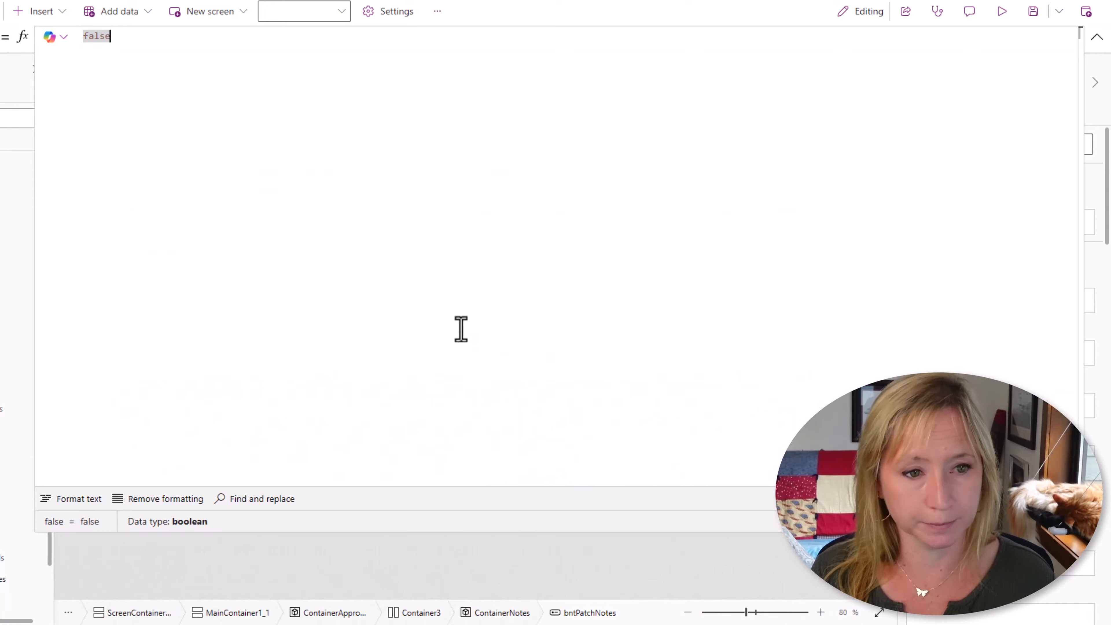
key("ctrl+v")
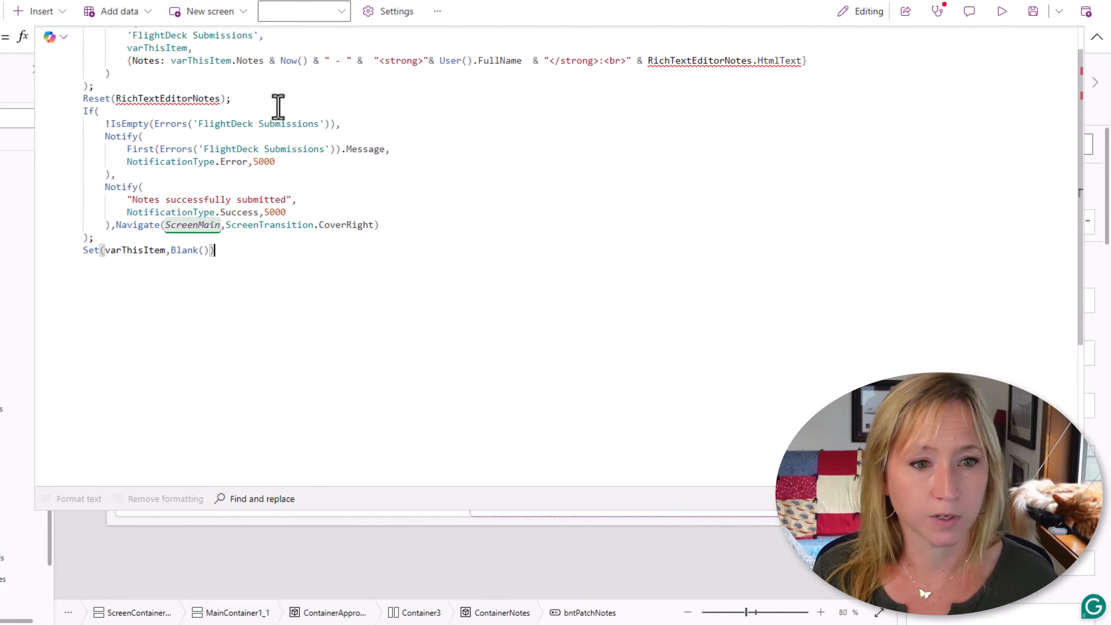
Copy the Add Notes rich text editor's control name, NewNotes, for use in the Save Notes button's OnSelect formula
double_click(176, 99)
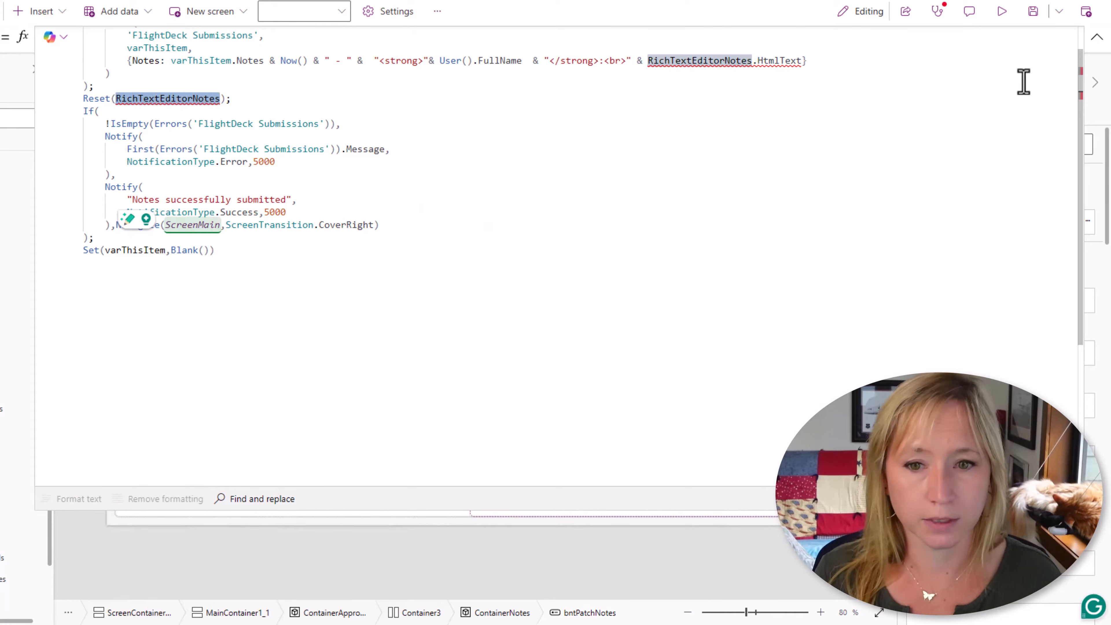
left_click(1097, 37)
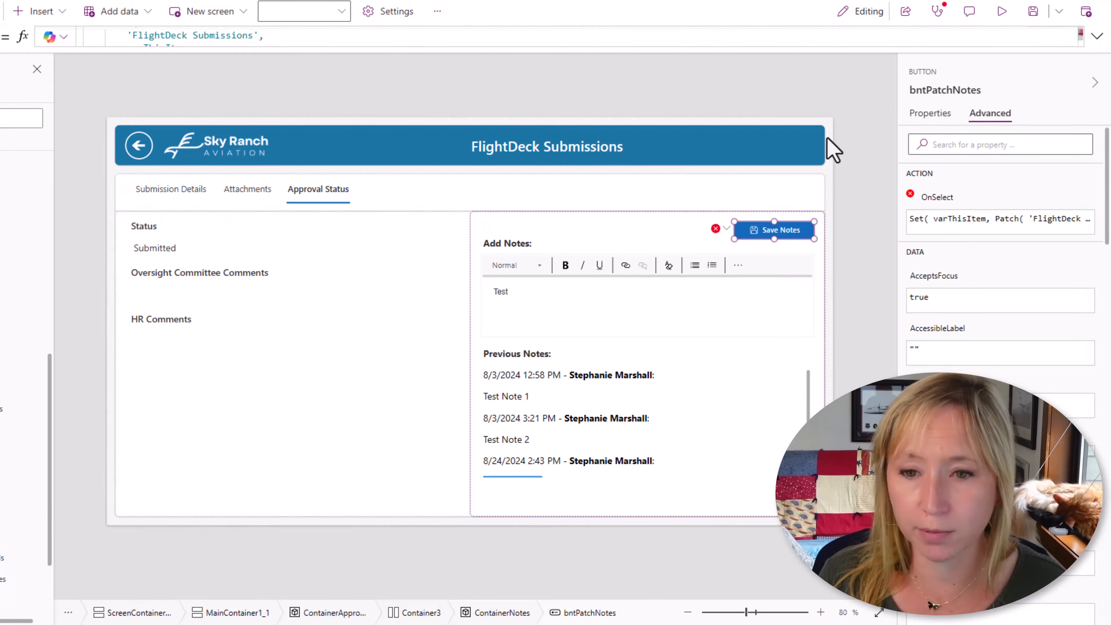
left_click(658, 330)
left_click(939, 90)
key("ctrl+c")
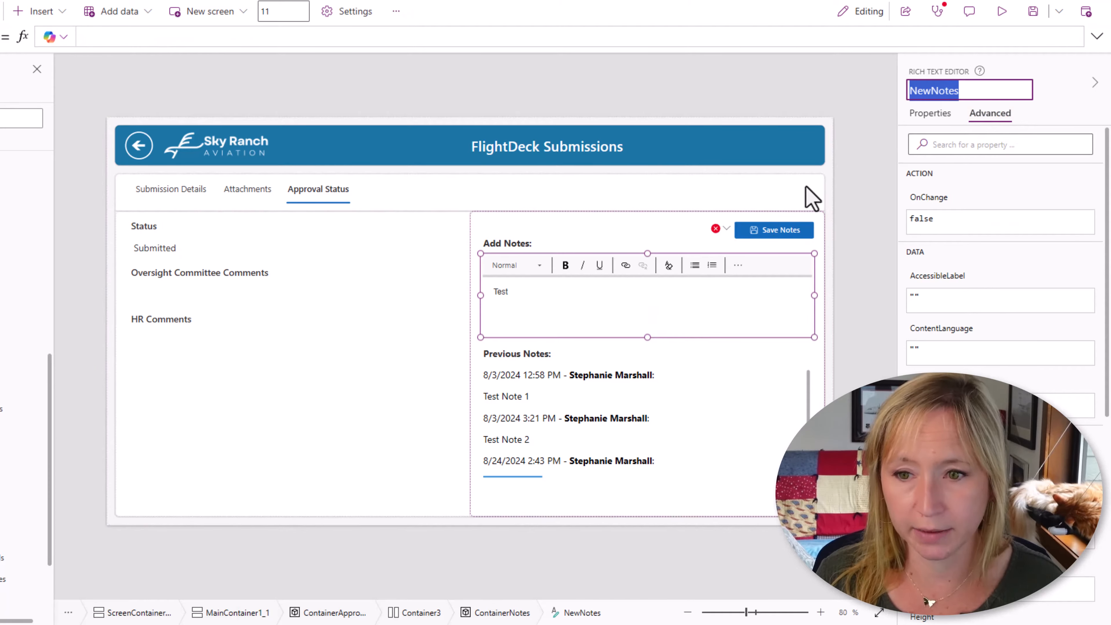
Replace both RichTextEditorNotes references in the Save Notes button's OnSelect formula with NewNotes and format the formula text
left_click(716, 228)
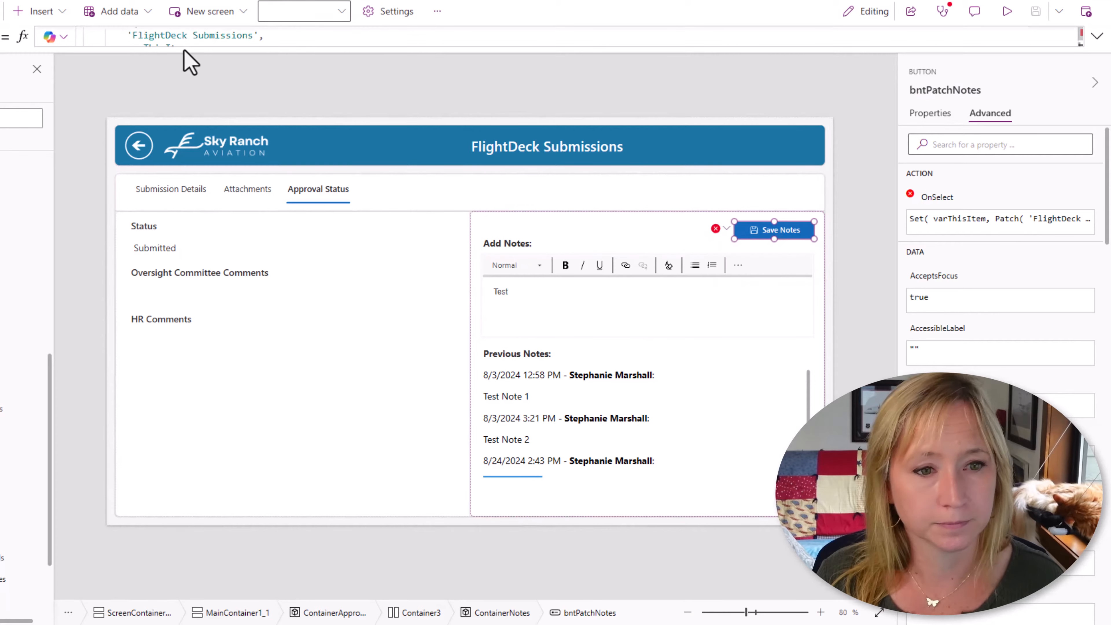
left_click_drag(179, 47, 226, 399)
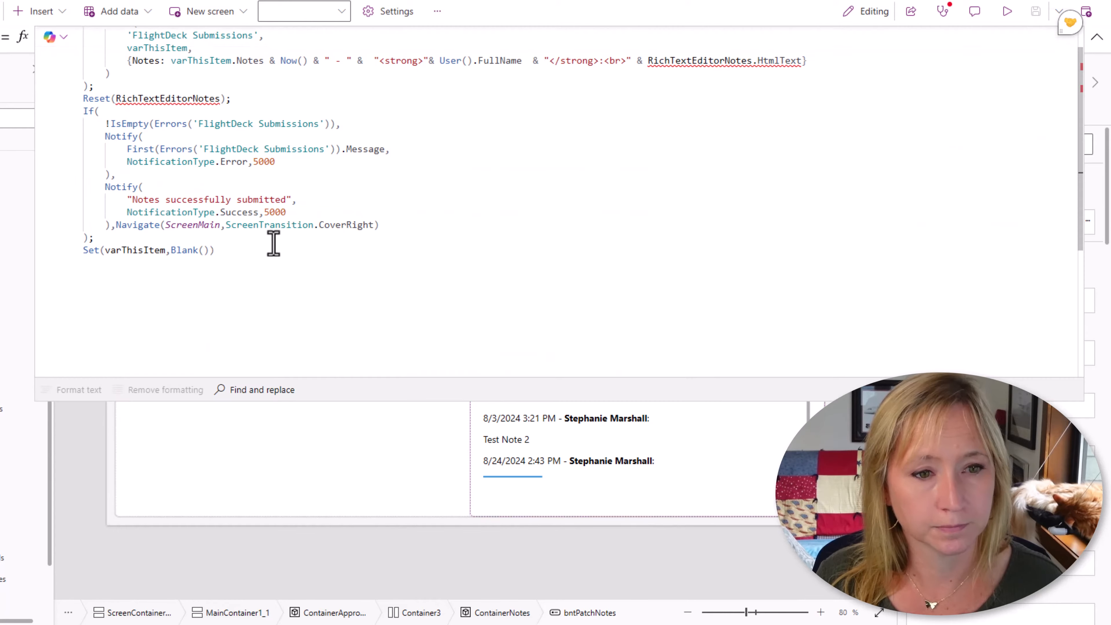
double_click(722, 61)
key("ctrl+v")
double_click(163, 99)
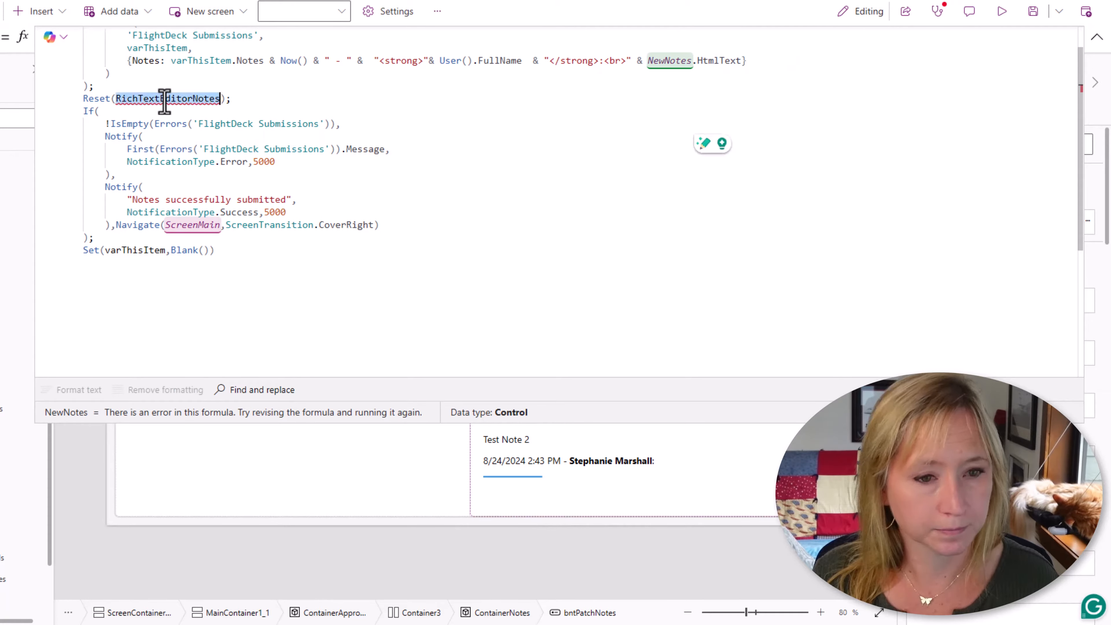
key("ctrl+v")
left_click(400, 241)
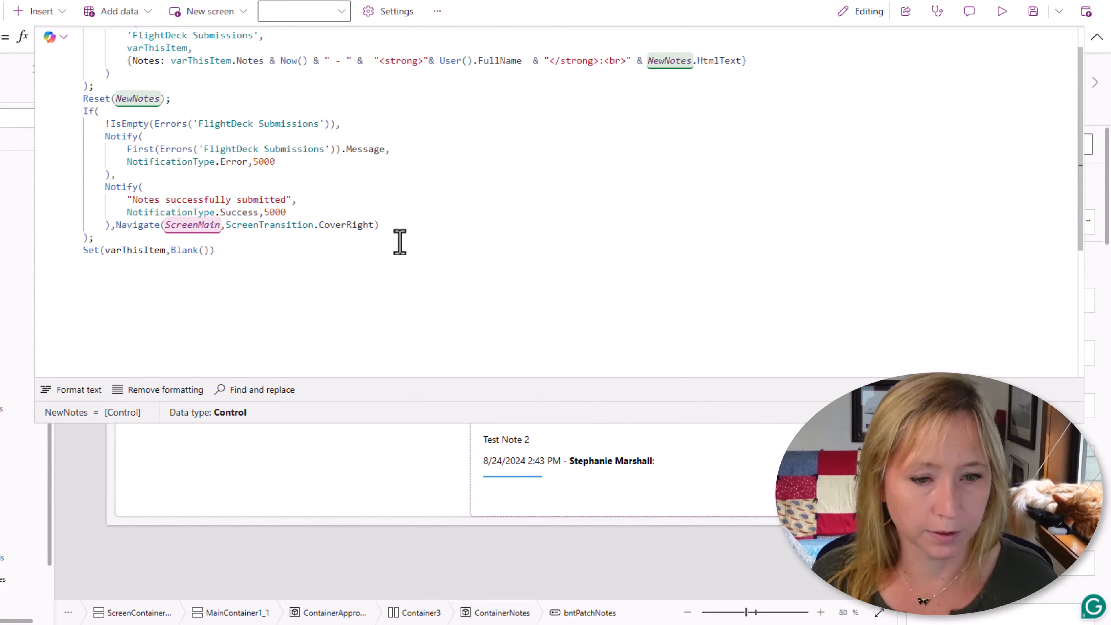
left_click(74, 391)
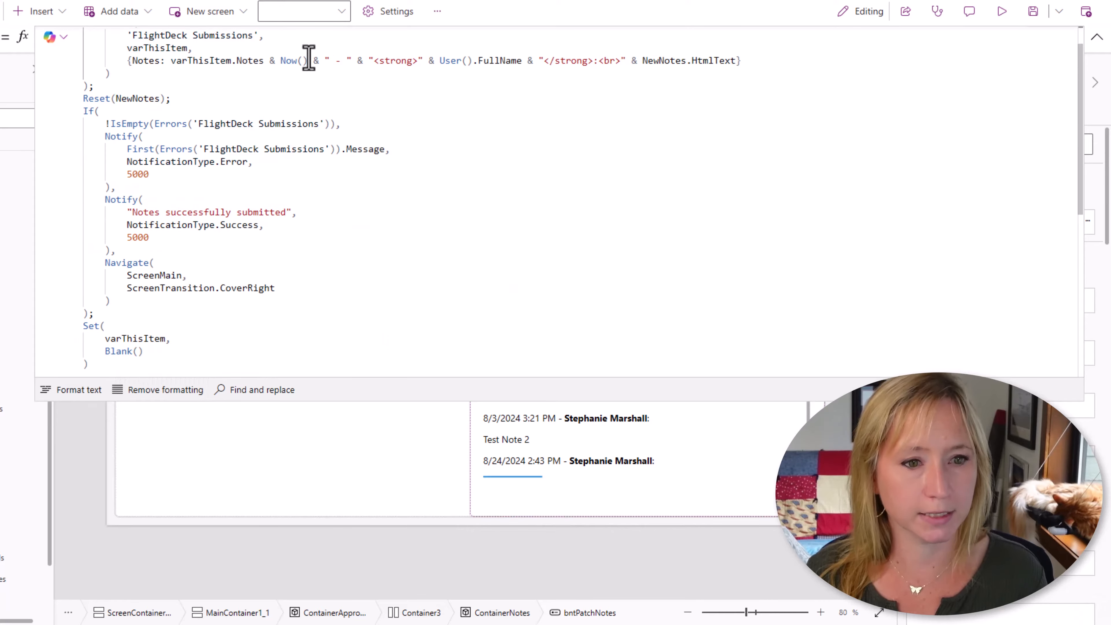
Examine the Save Notes OnSelect formula: the Patch of Notes, the editor reset, error and success notifications, navigation and the blanking of varThisItem
scroll(394, 253, "up", 1)
left_click(453, 227)
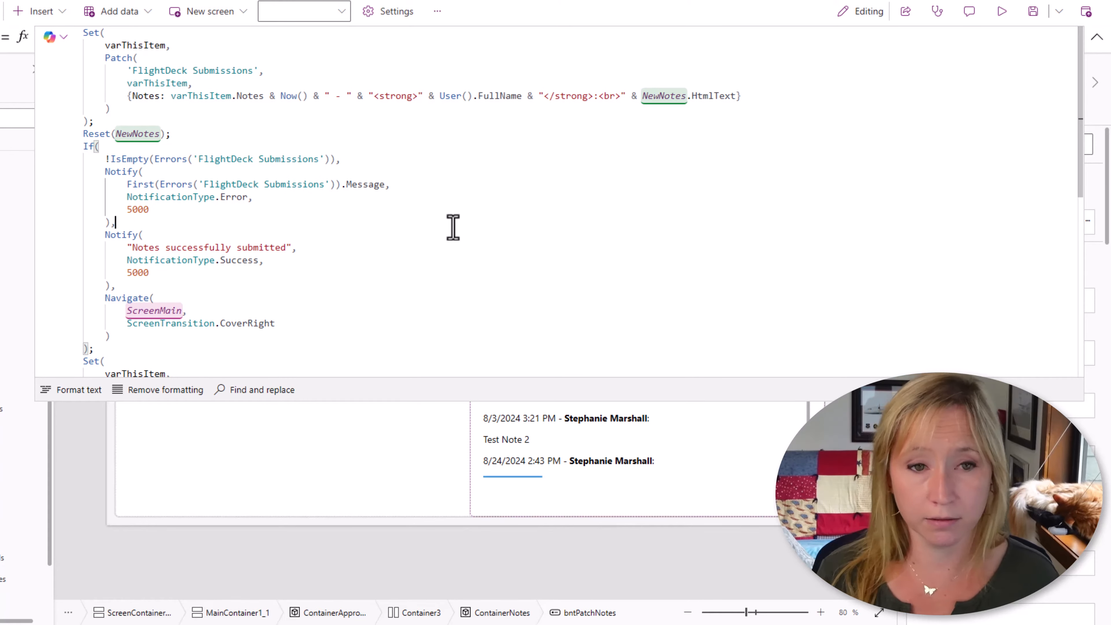
left_click(281, 38)
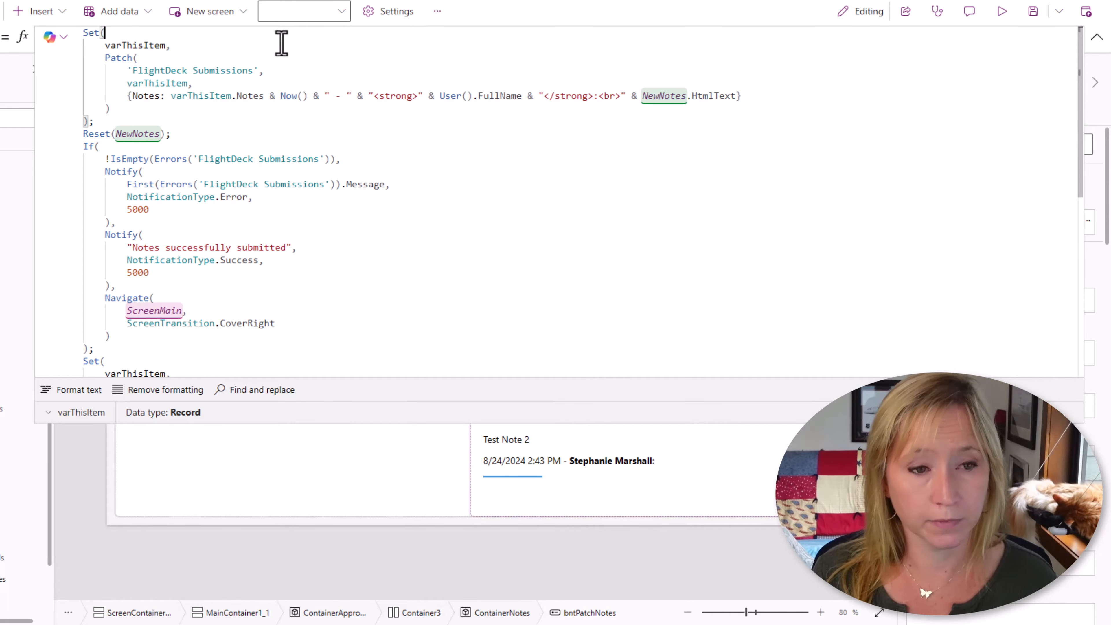
left_click(292, 57)
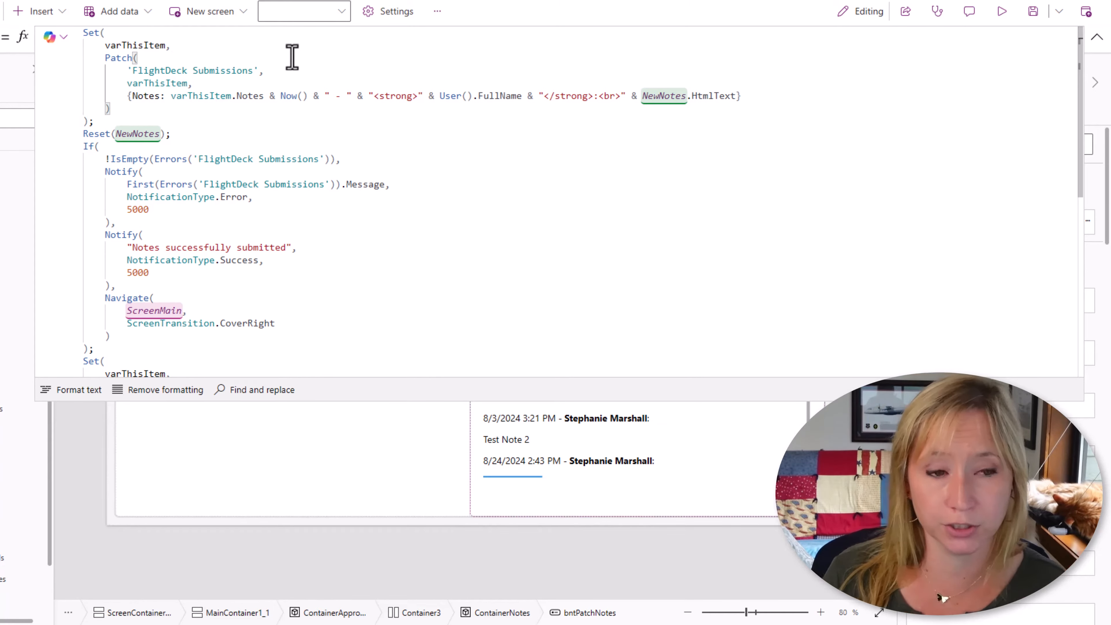
left_click(293, 71)
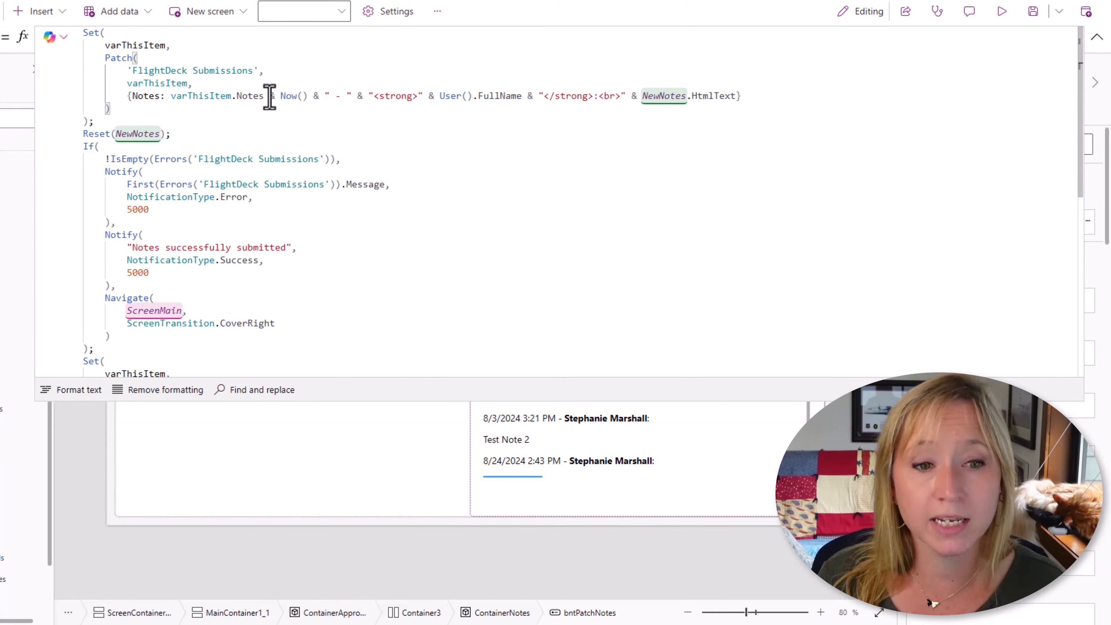
left_click_drag(262, 96, 171, 99)
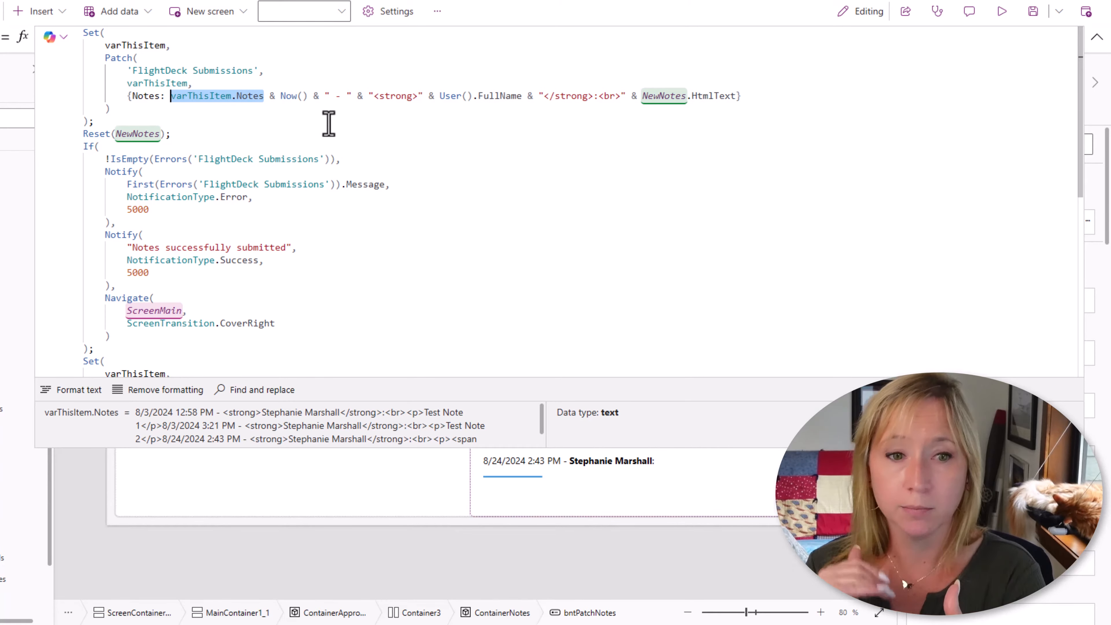
left_click(330, 133)
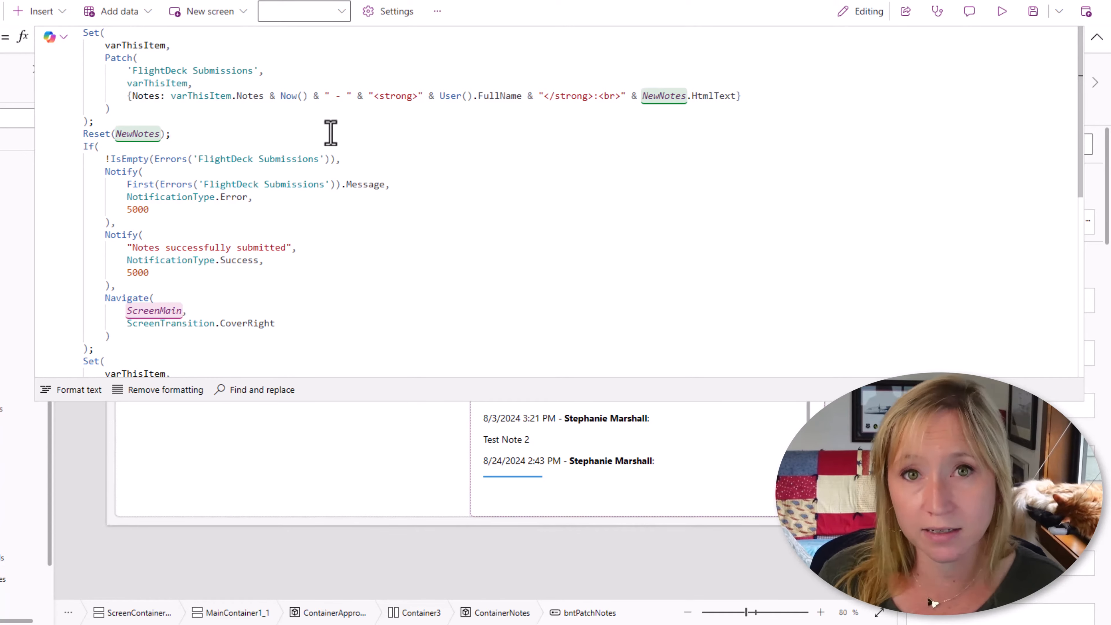
left_click(345, 161)
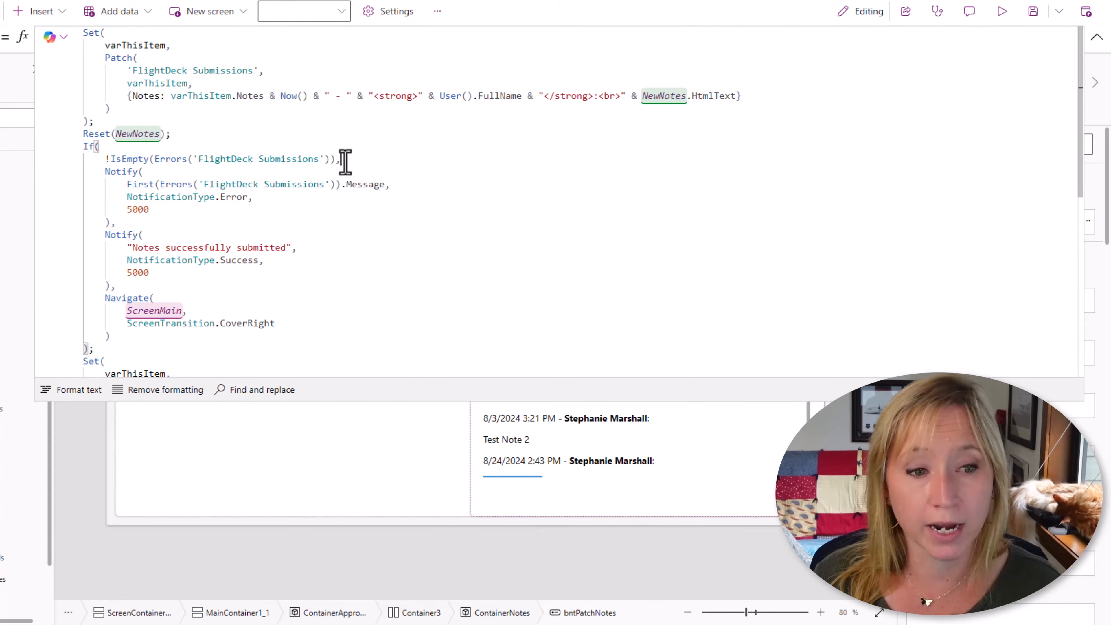
left_click(393, 209)
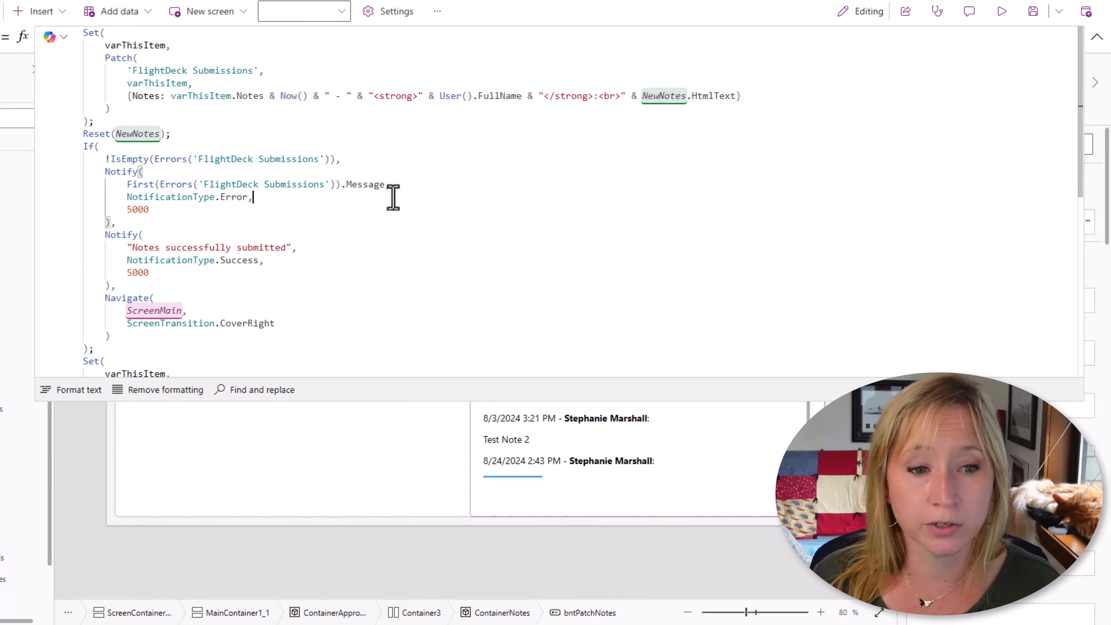
left_click(359, 258)
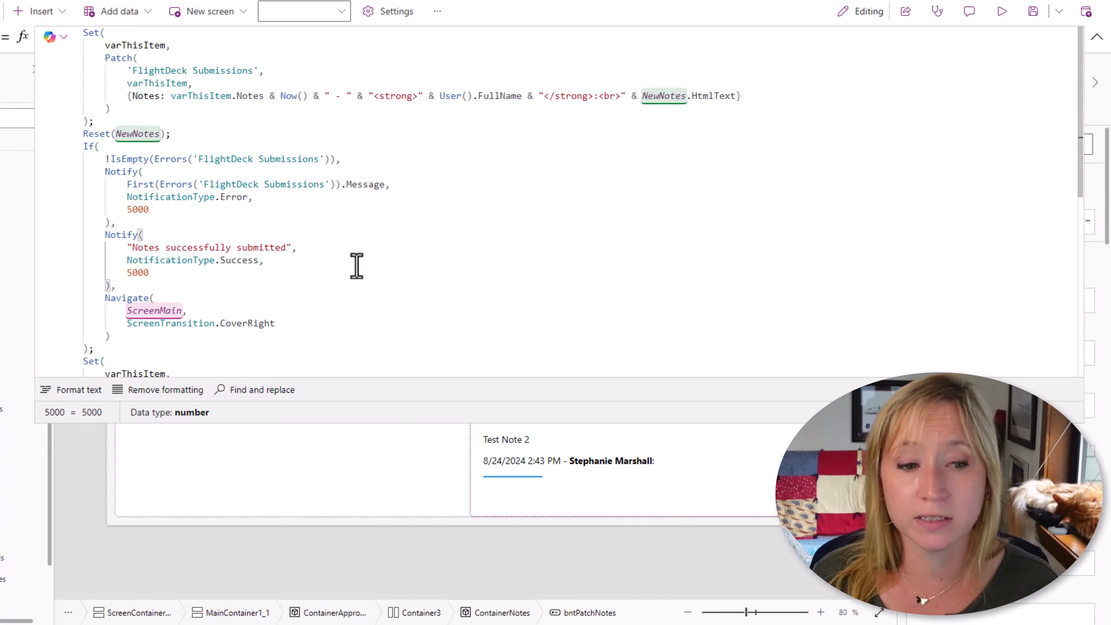
left_click(356, 285)
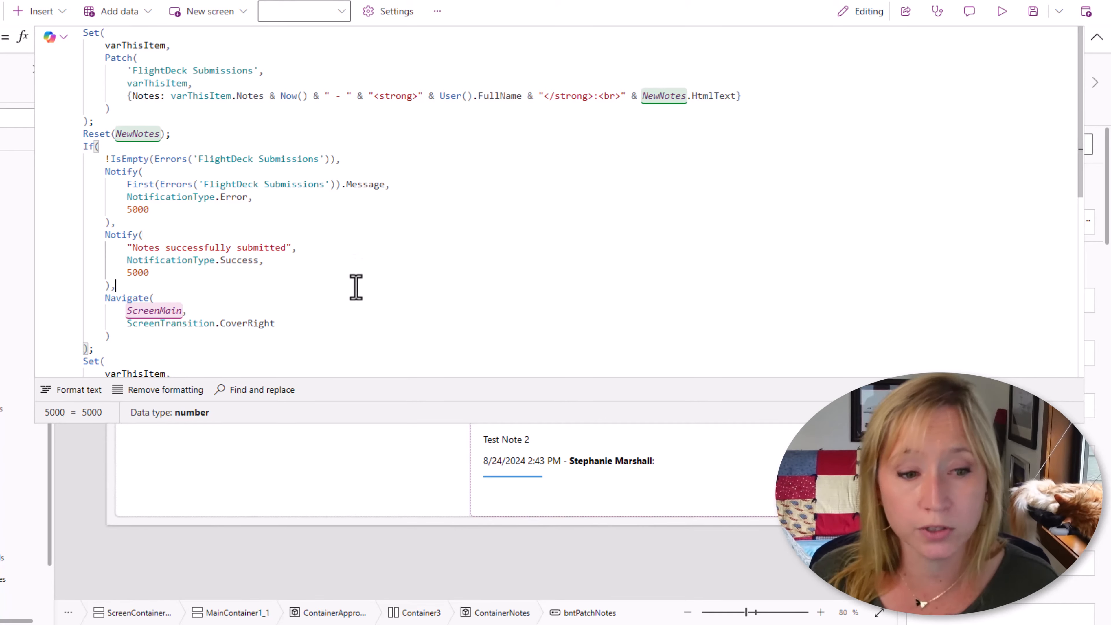
scroll(356, 287, "down", 3)
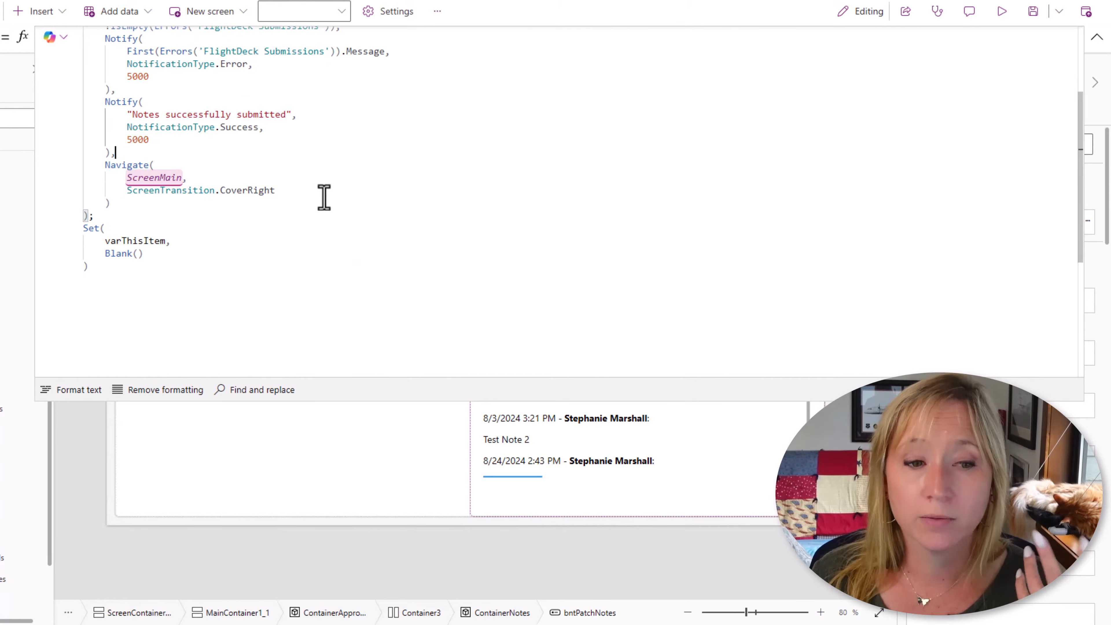
left_click(324, 198)
left_click(325, 254)
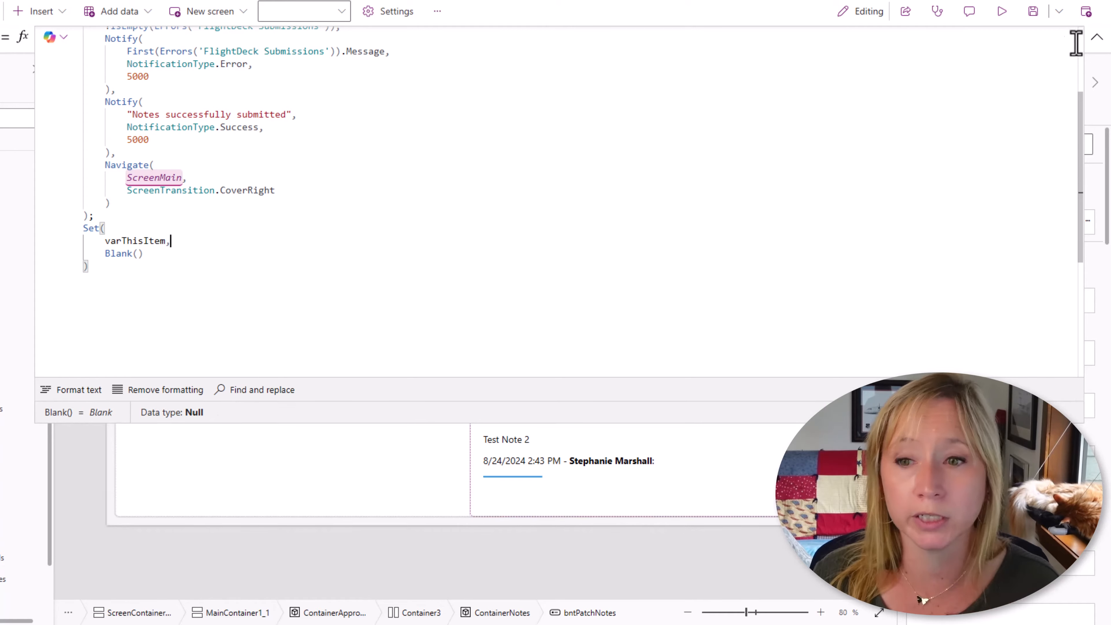
Collapse the formula and run the Save Notes button with the "Test" note in the editor
left_click(1097, 38)
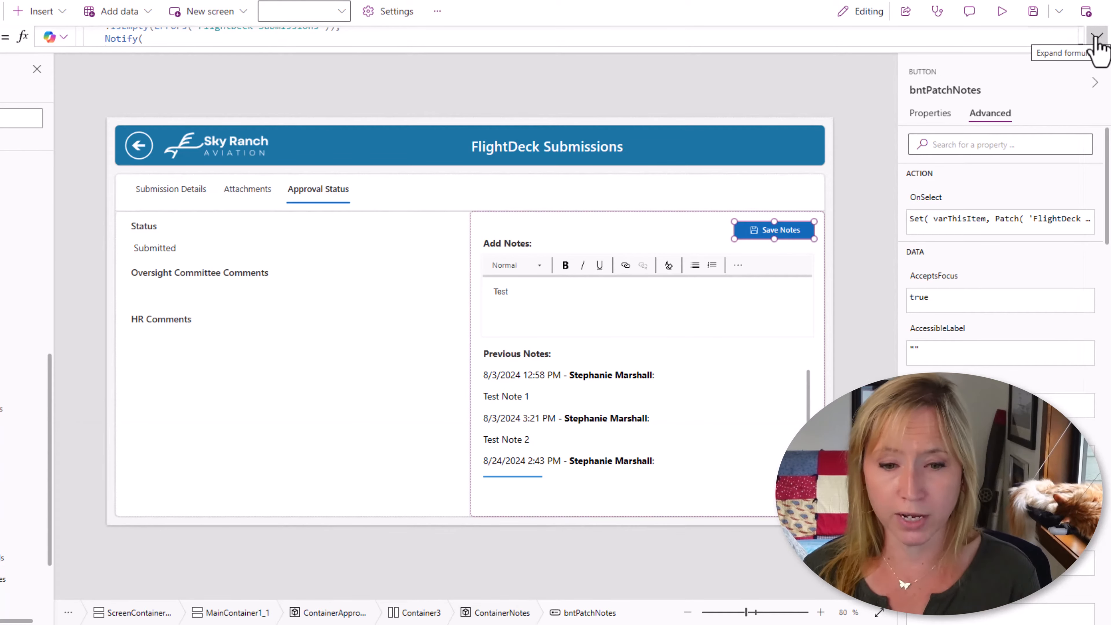
key("alt")
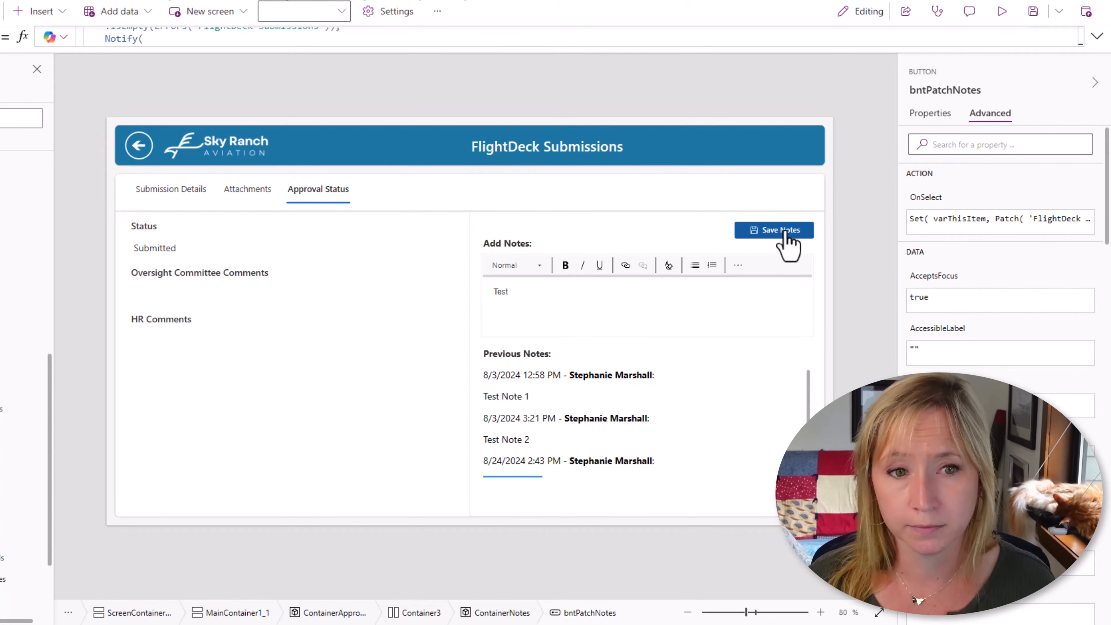
left_click(785, 235, "alt")
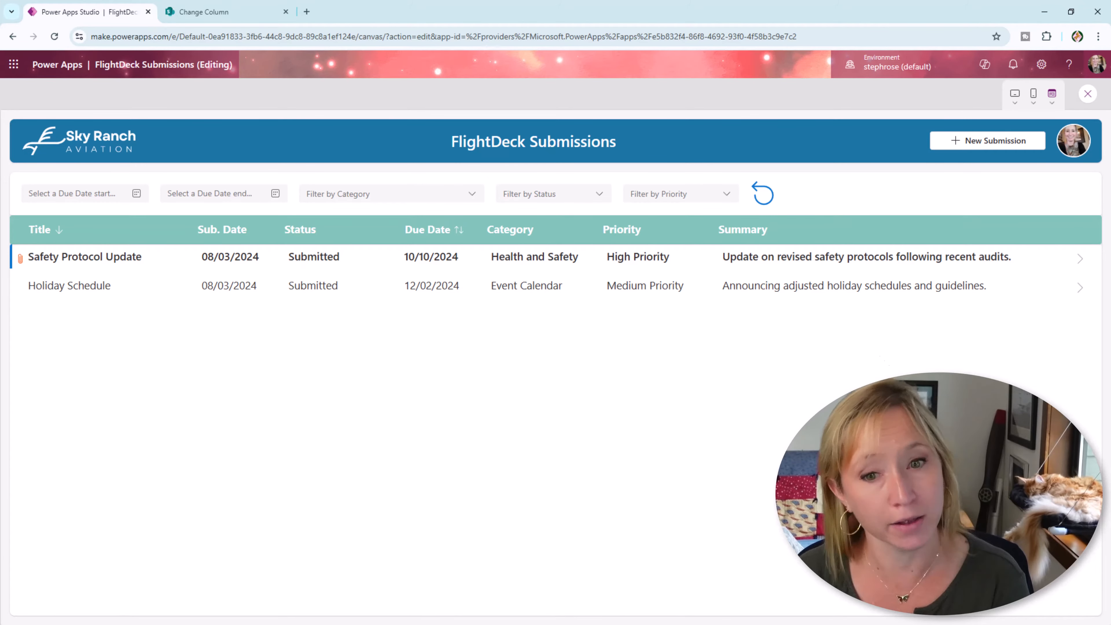
Test the submissions filters with Medium Priority and the Departmental News category, resetting after each, and leave the preview
left_click(727, 202)
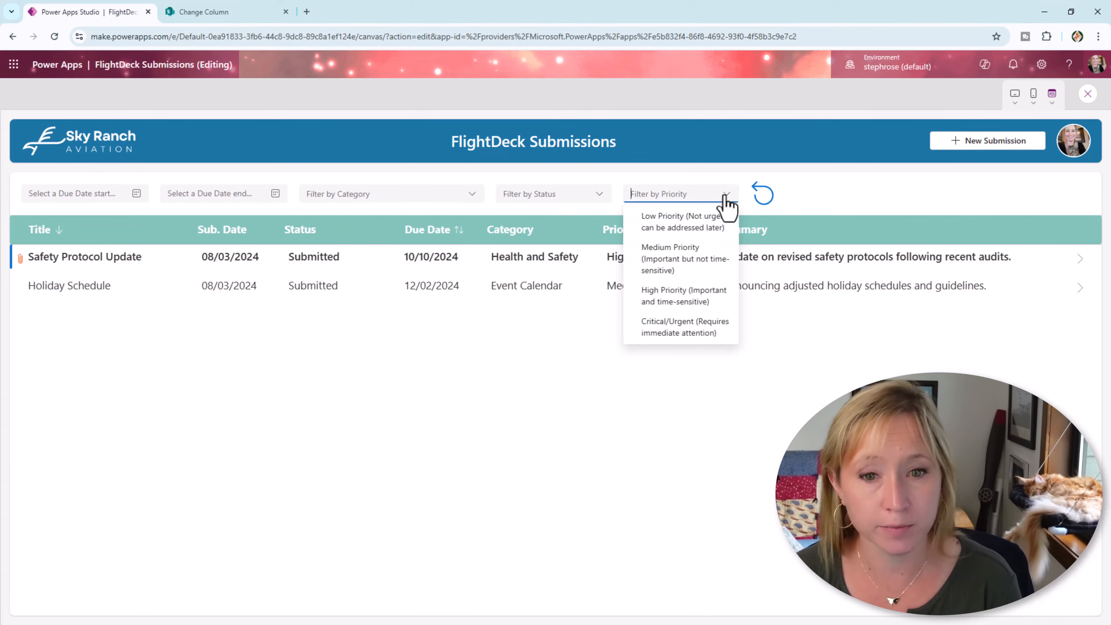
left_click(701, 275)
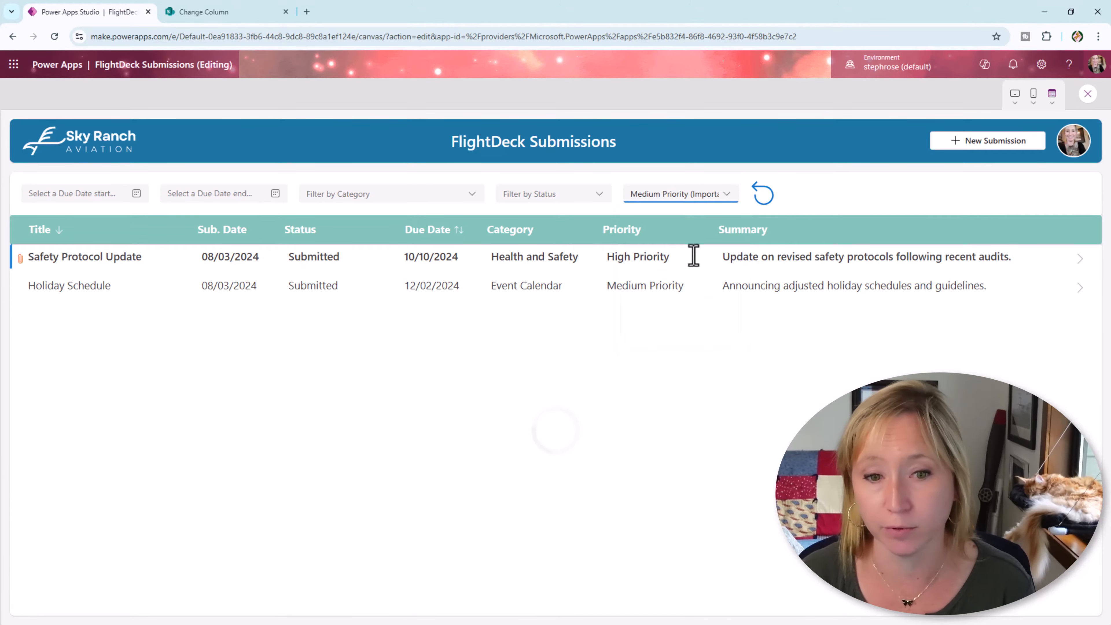
left_click(764, 198)
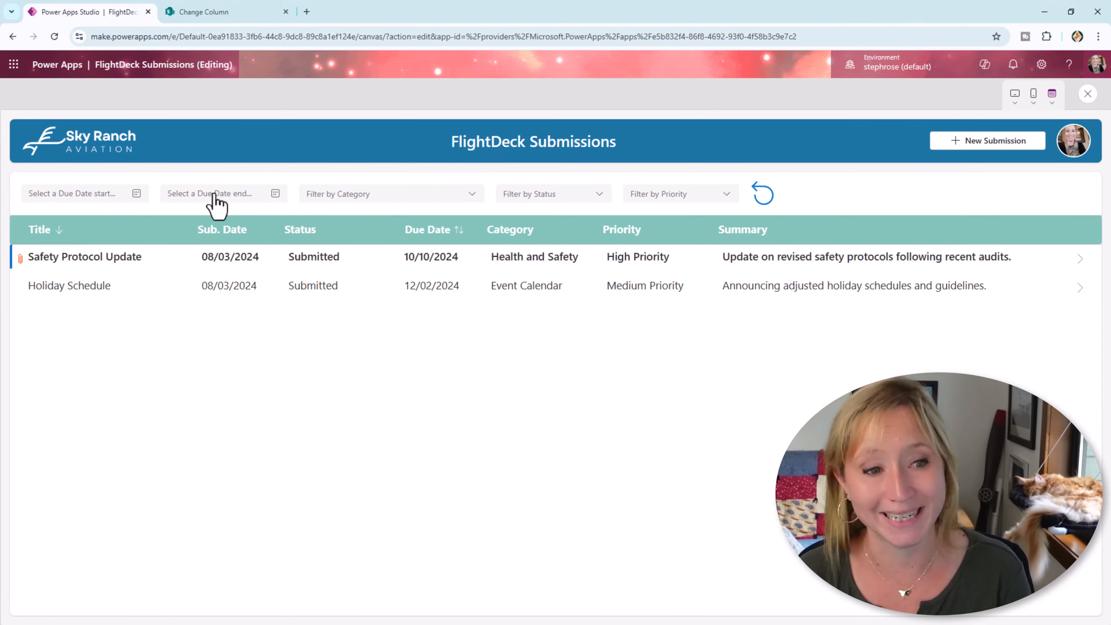
left_click(398, 193)
left_click(385, 237)
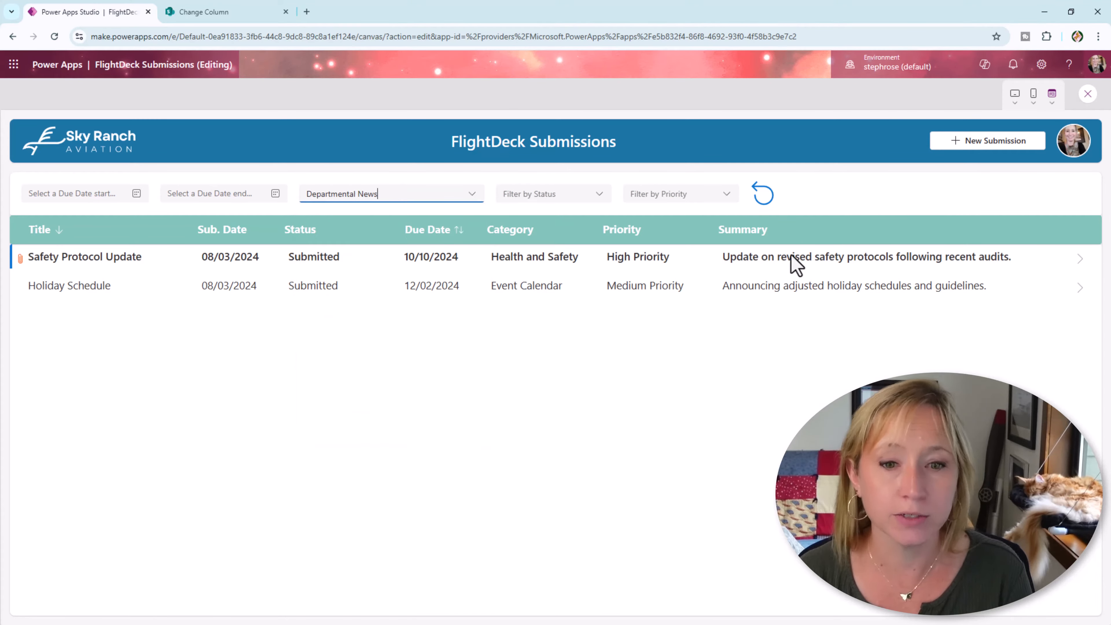
left_click(763, 197)
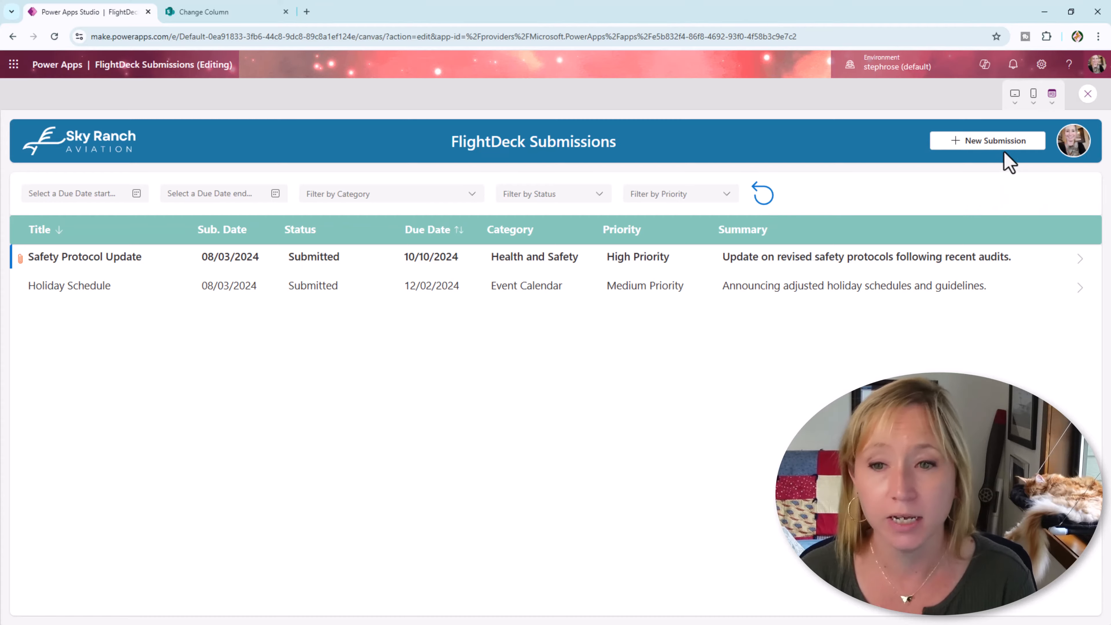
key("Escape")
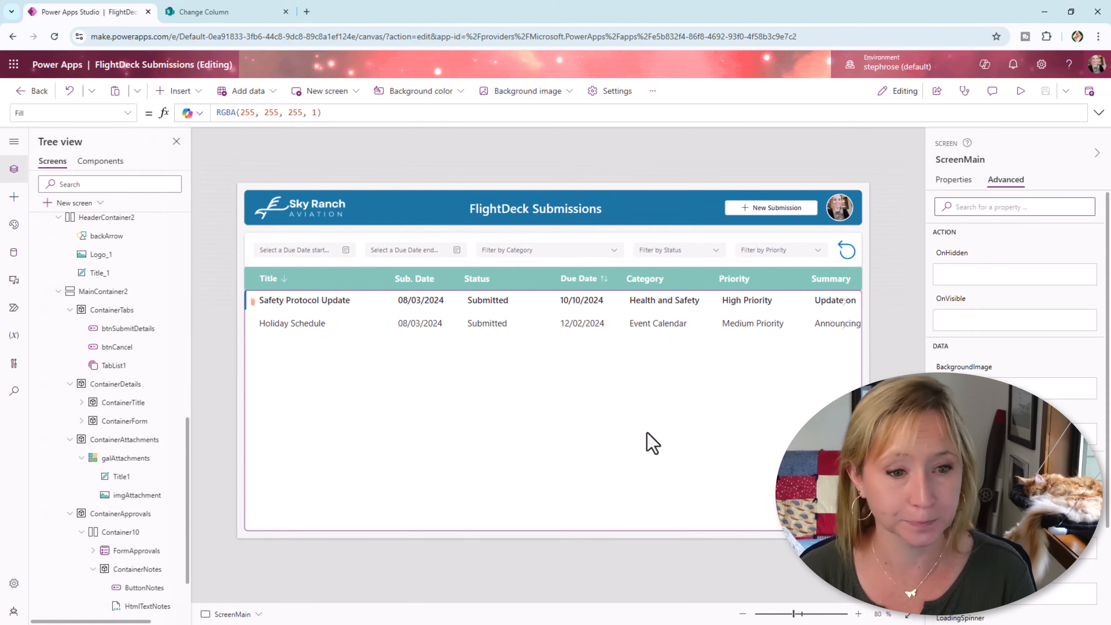
Review the Items formula of the submissions gallery on ScreenMain, covering the filter conditions and the Title and DueDate sorting
left_click(647, 442)
left_click_drag(430, 124, 420, 490)
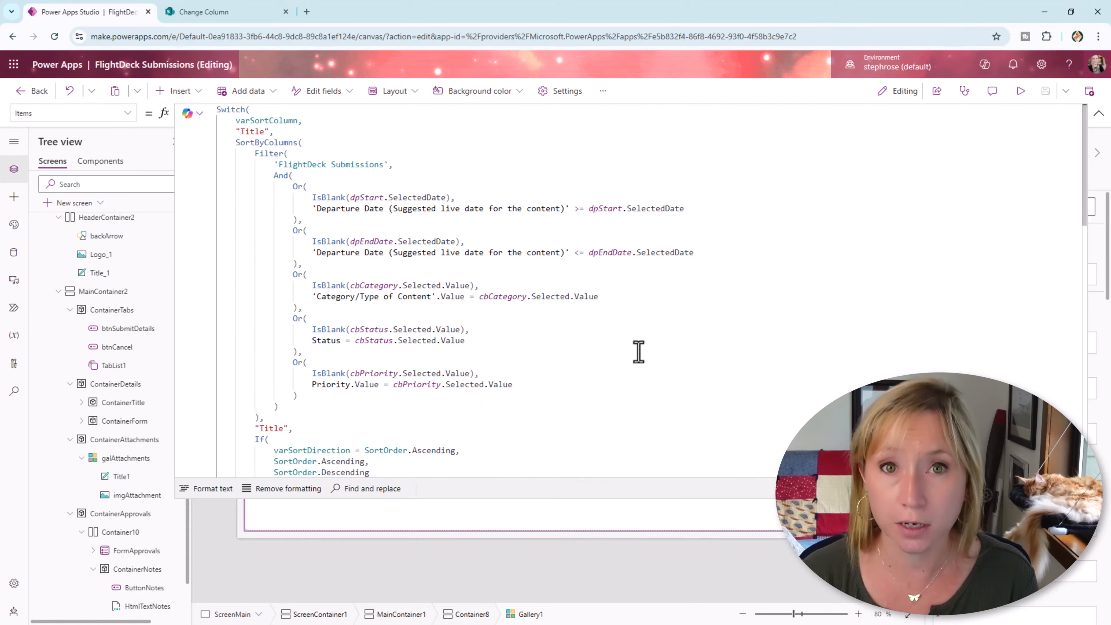
scroll(638, 353, "down", 1)
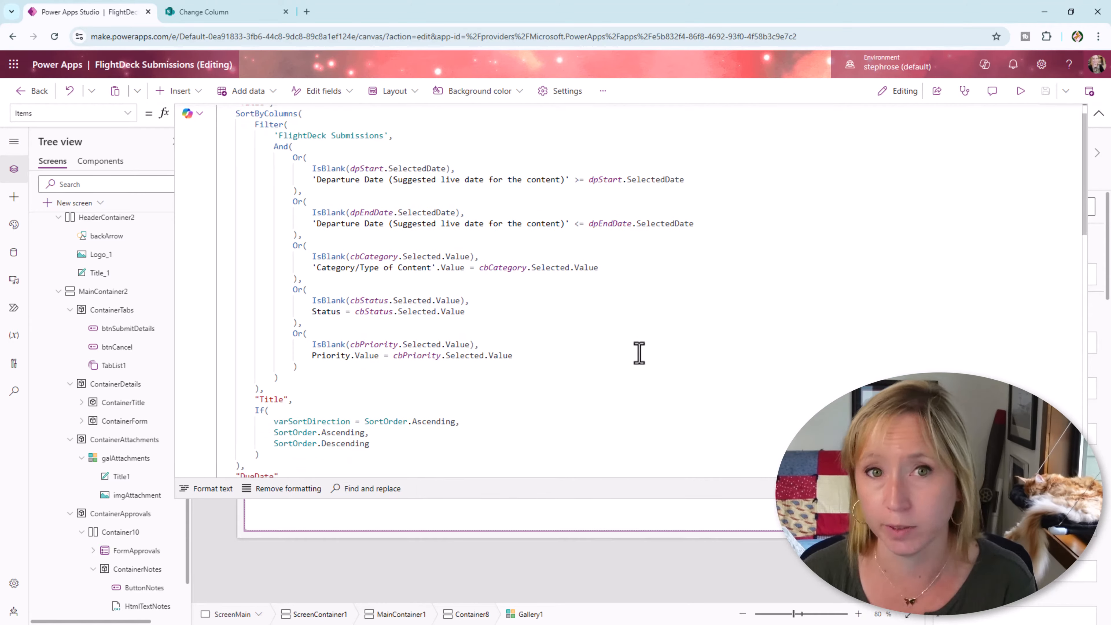
scroll(638, 353, "down", 10)
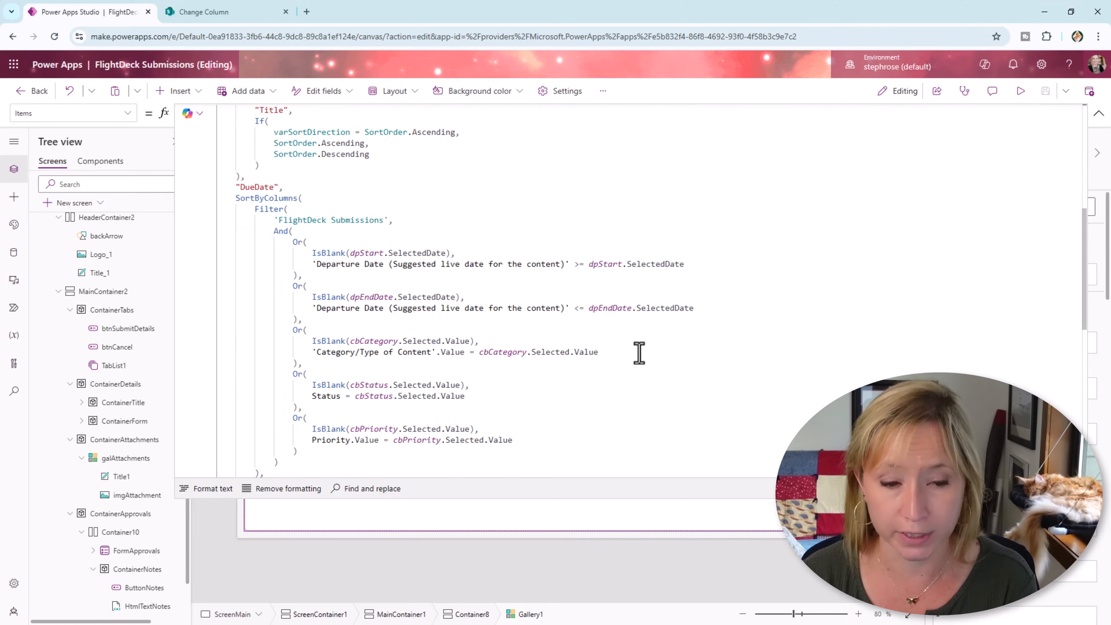
scroll(639, 353, "down", 10)
left_click(1099, 112)
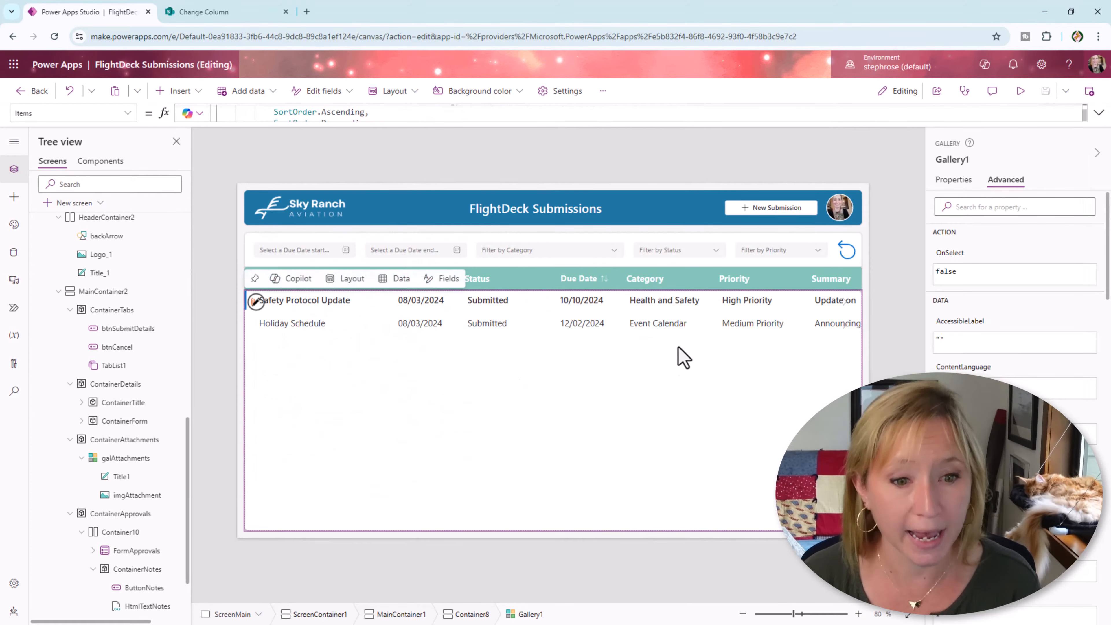
Try the column sorting in the submissions gallery by Due Date and by Title in ascending order
left_click(602, 283)
left_click(602, 283)
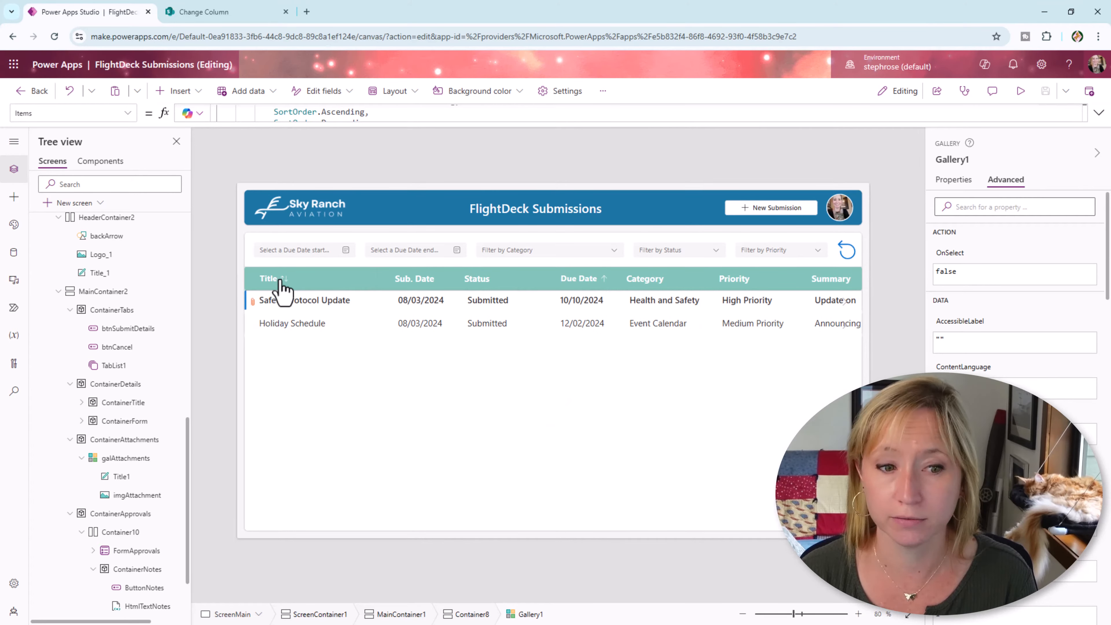
left_click(283, 280)
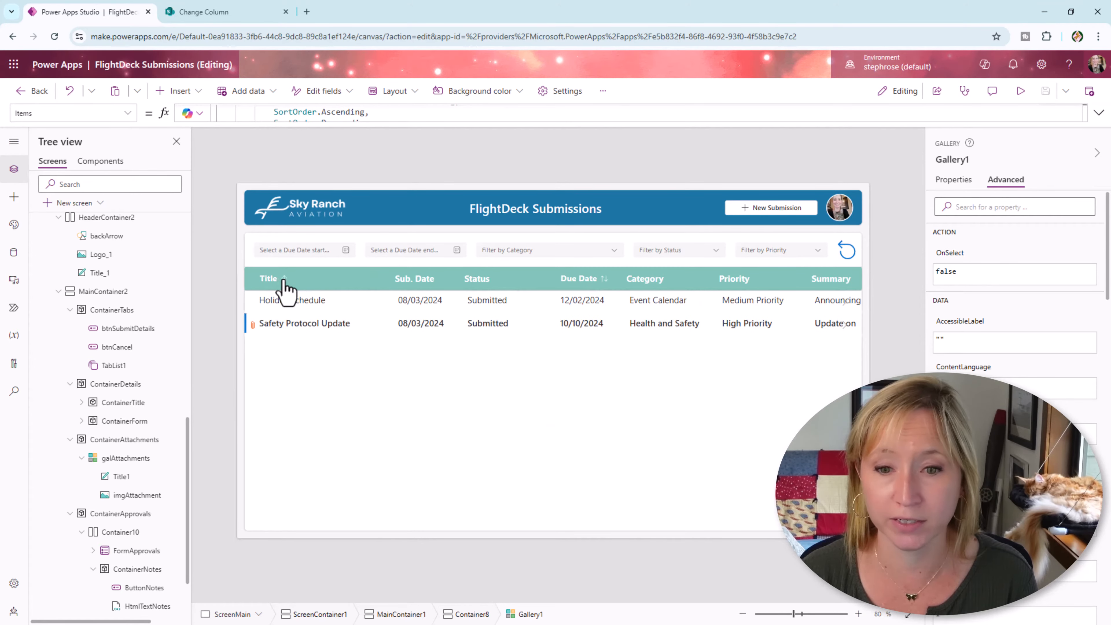
Inspect the gallery's Items formula again from its end back to the opening Switch on varSortColumn
left_click(512, 452)
left_click_drag(453, 117, 498, 481)
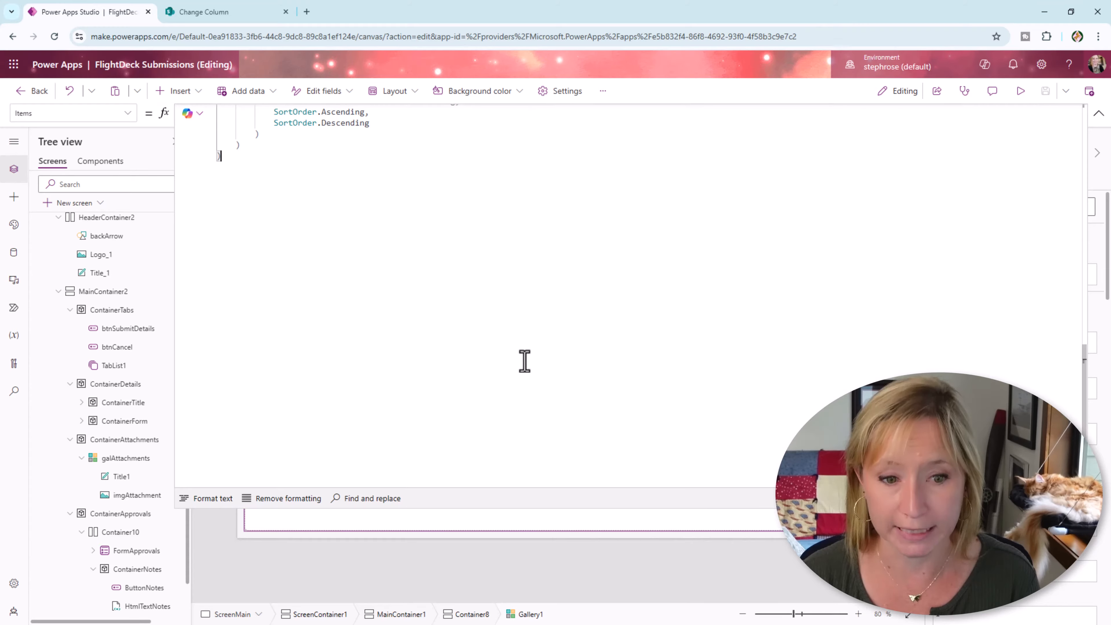
scroll(523, 362, "up", 5)
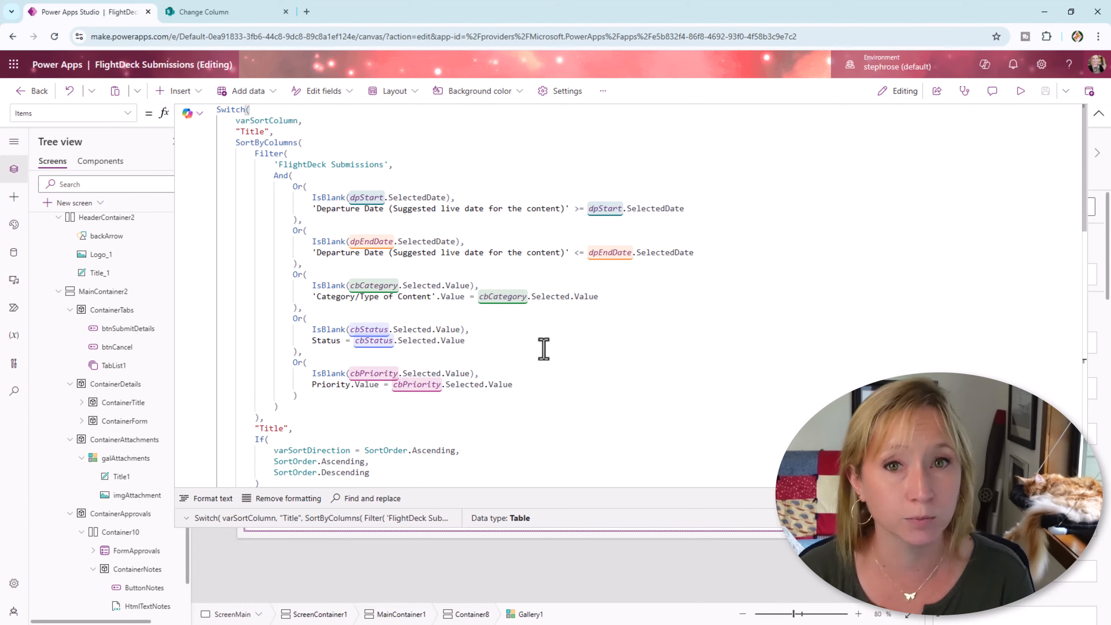
left_click(1099, 113)
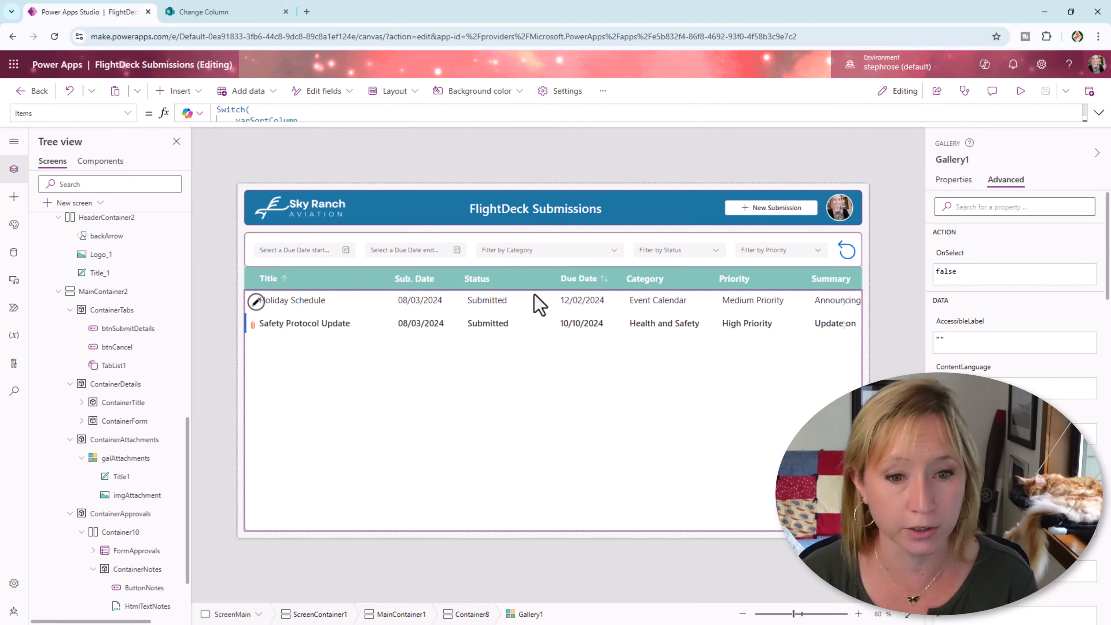
Open the Holiday Schedule submission from the gallery
left_click(838, 306, "alt")
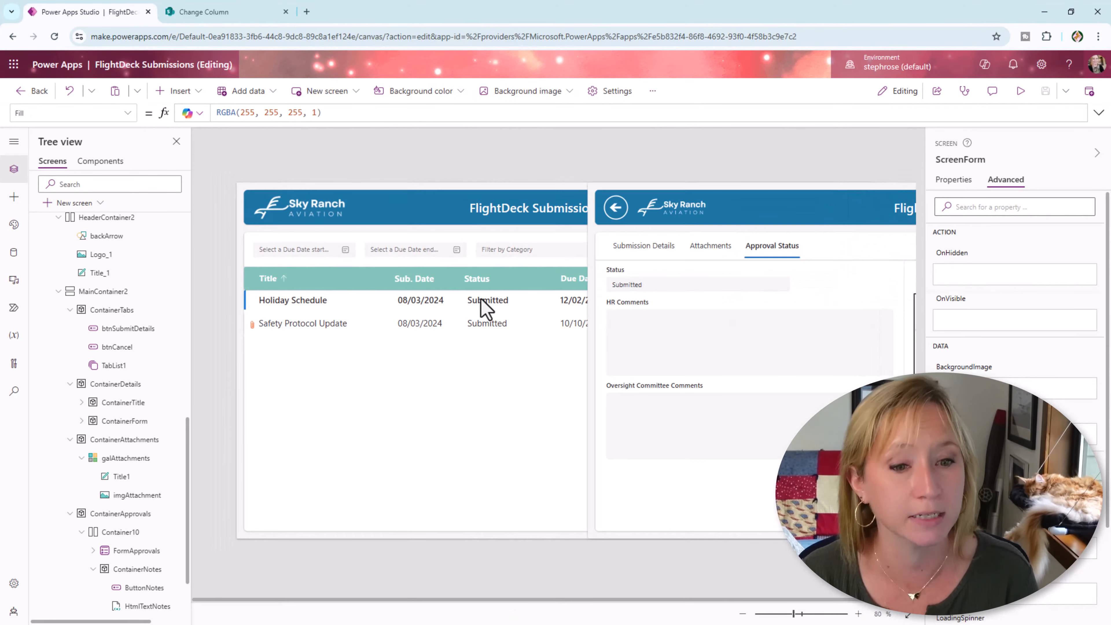